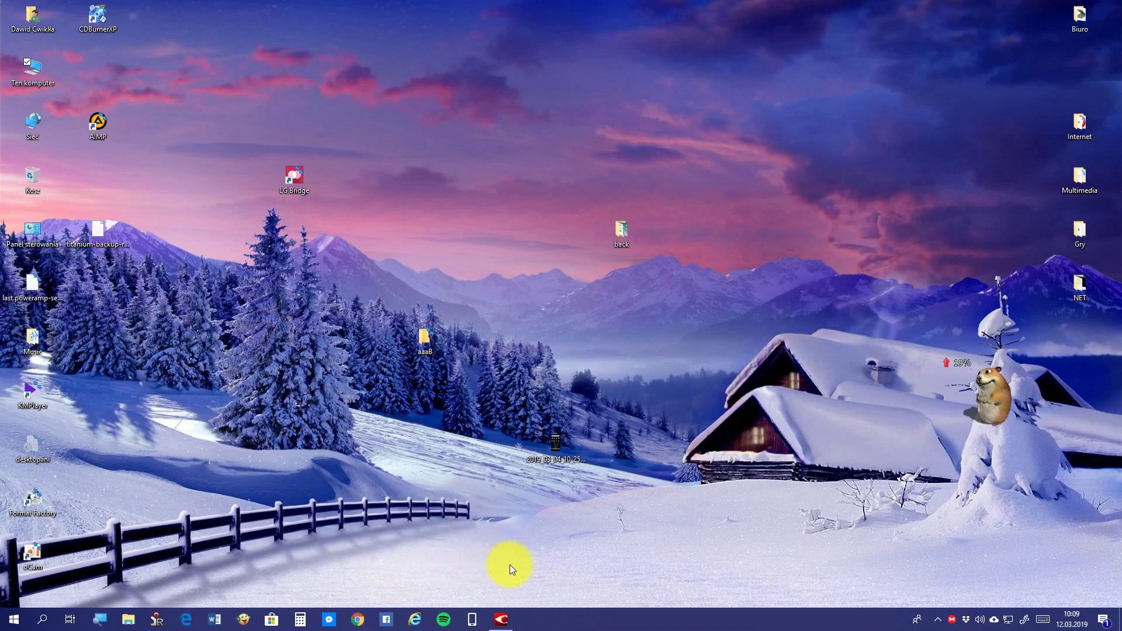
# Open Chrome on the Office.com home page, briefly showing and hiding the hidden tray icons
pyautogui.click(361, 621)
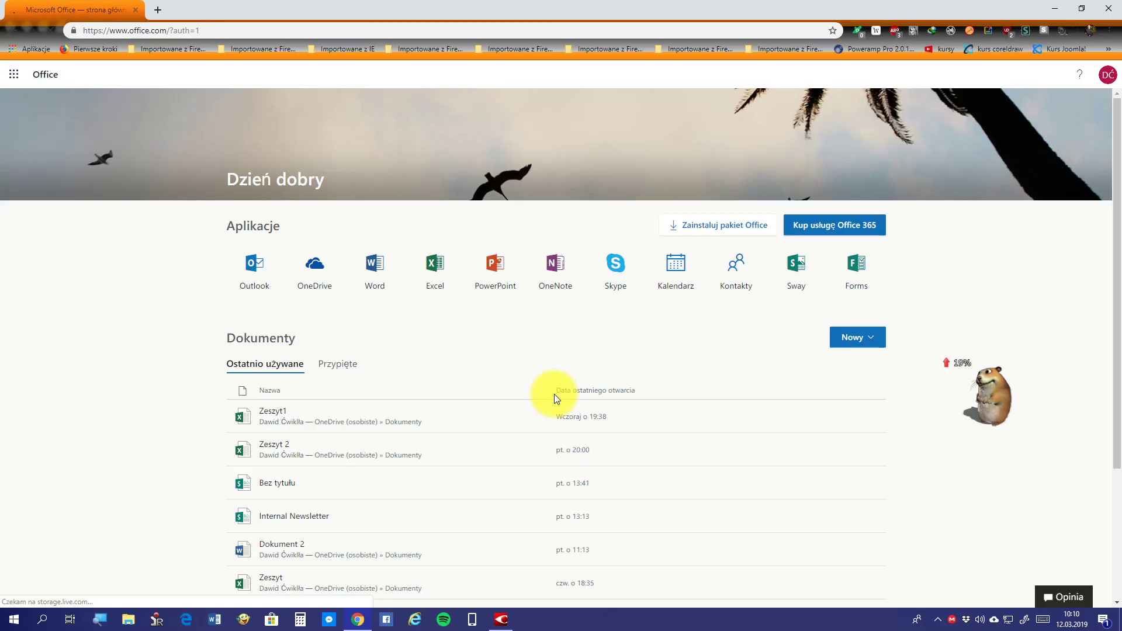
pyautogui.click(937, 620)
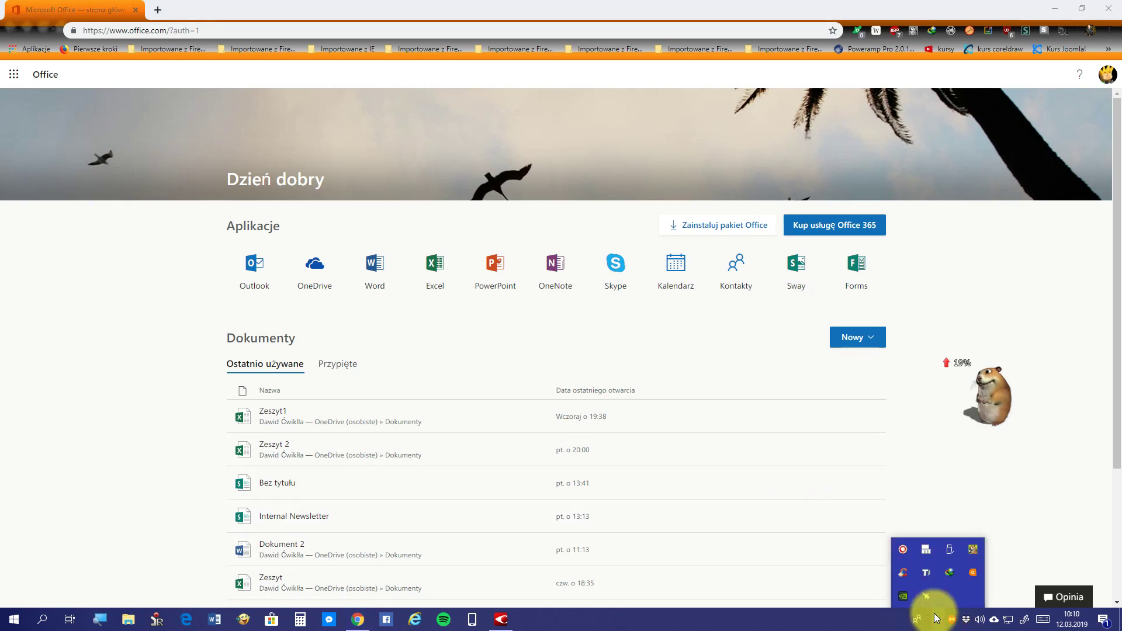
pyautogui.click(937, 619)
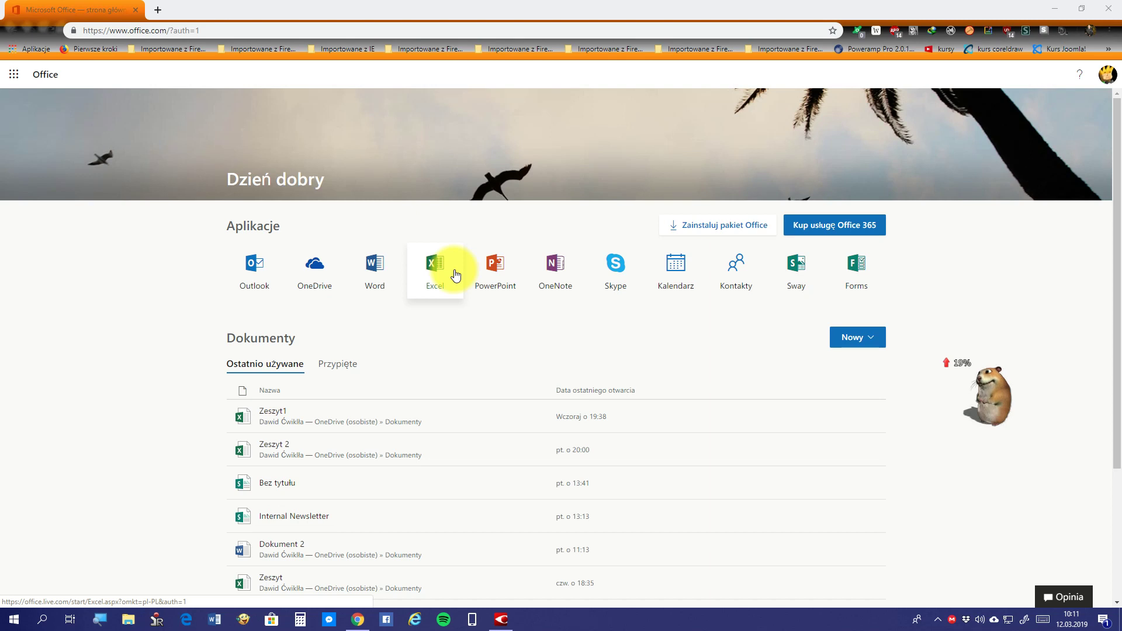
# Launch Excel Online from the Office apps and scroll through its template gallery
pyautogui.click(426, 290)
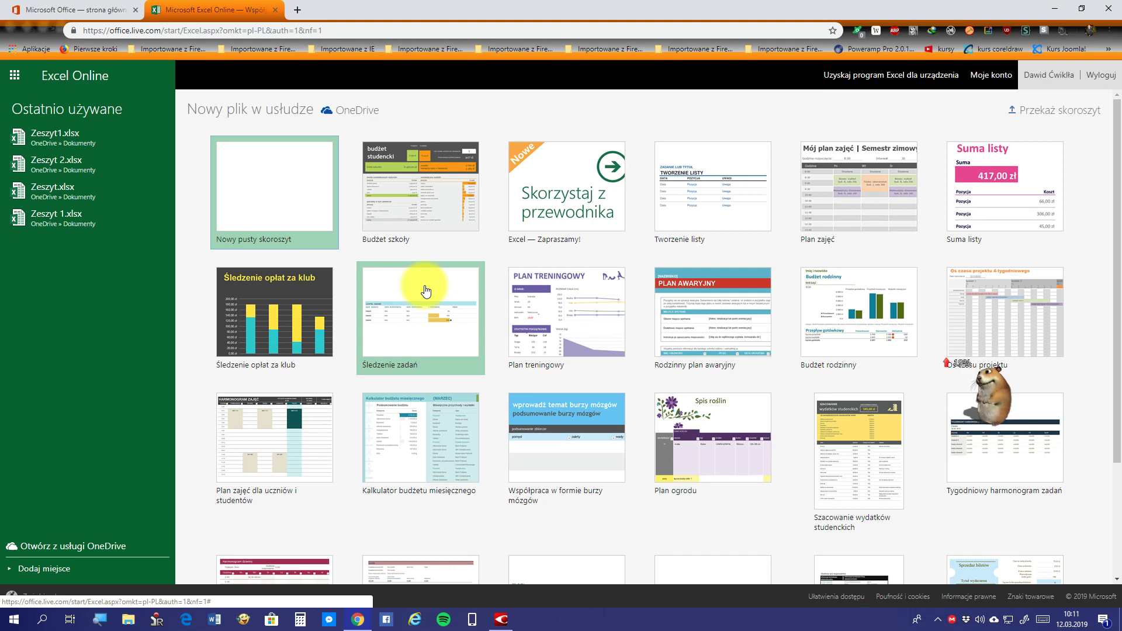
pyautogui.scroll(-3, 459, 398)
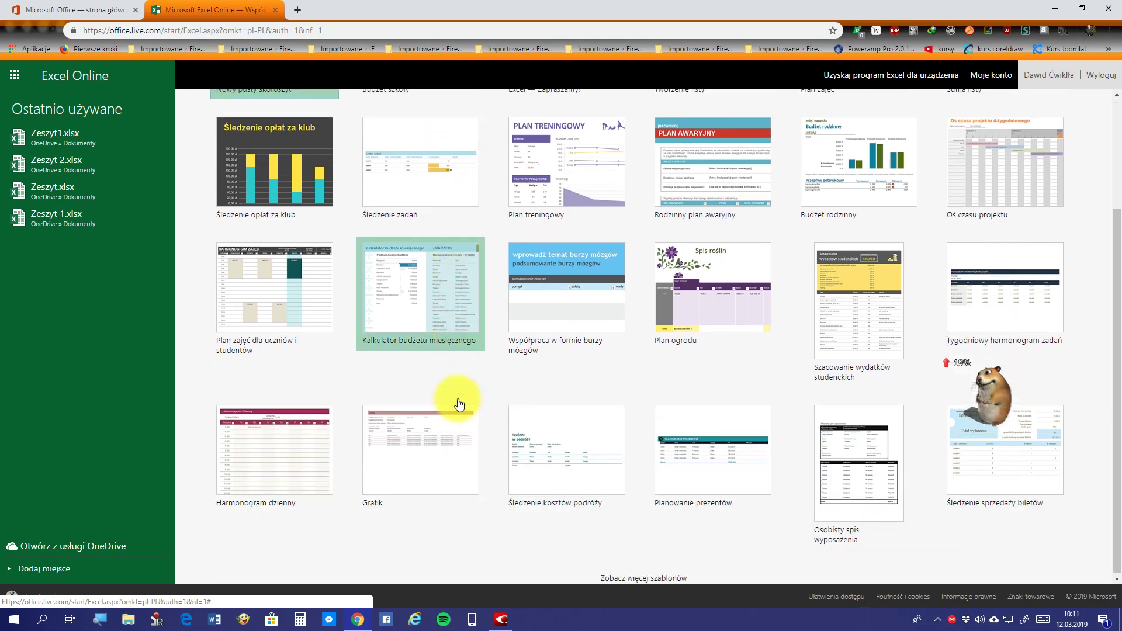
pyautogui.scroll(3, 459, 405)
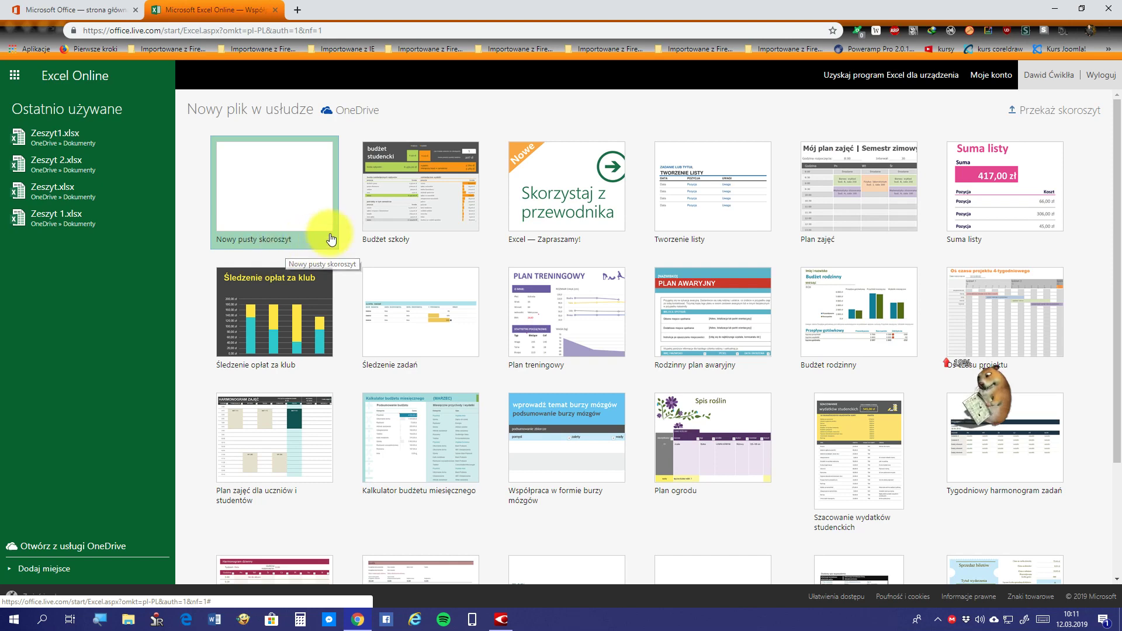
pyautogui.scroll(-3, 559, 369)
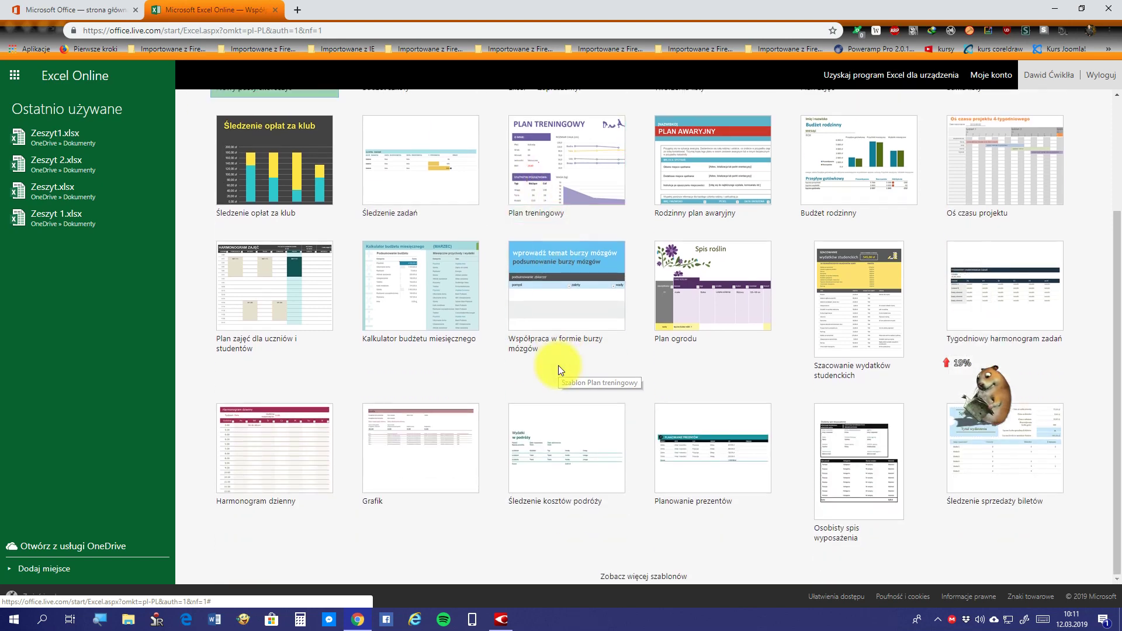
pyautogui.scroll(3, 573, 467)
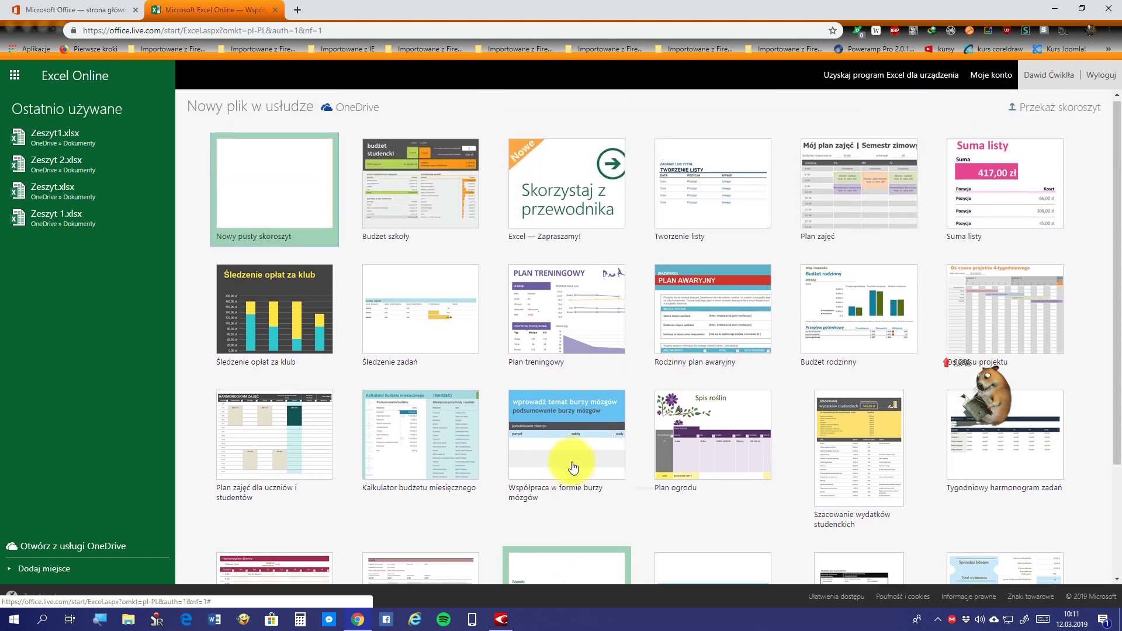
pyautogui.scroll(-3, 572, 465)
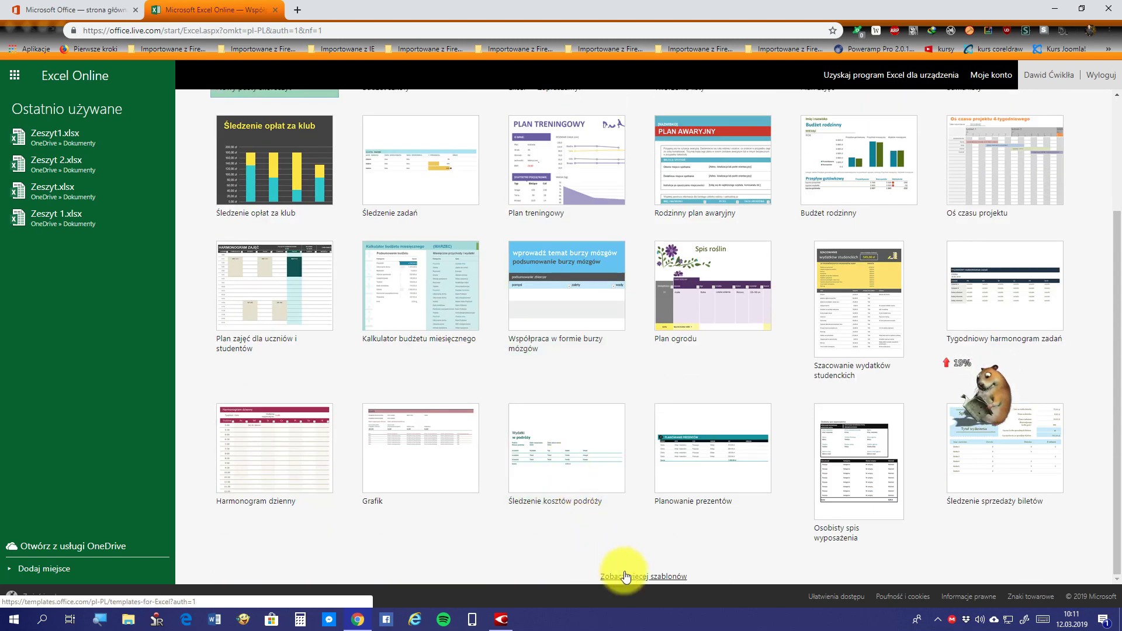
# Browse the full Excel template catalogue, then start a new blank workbook, Zeszyt 3, from Excel Online
pyautogui.click(626, 576)
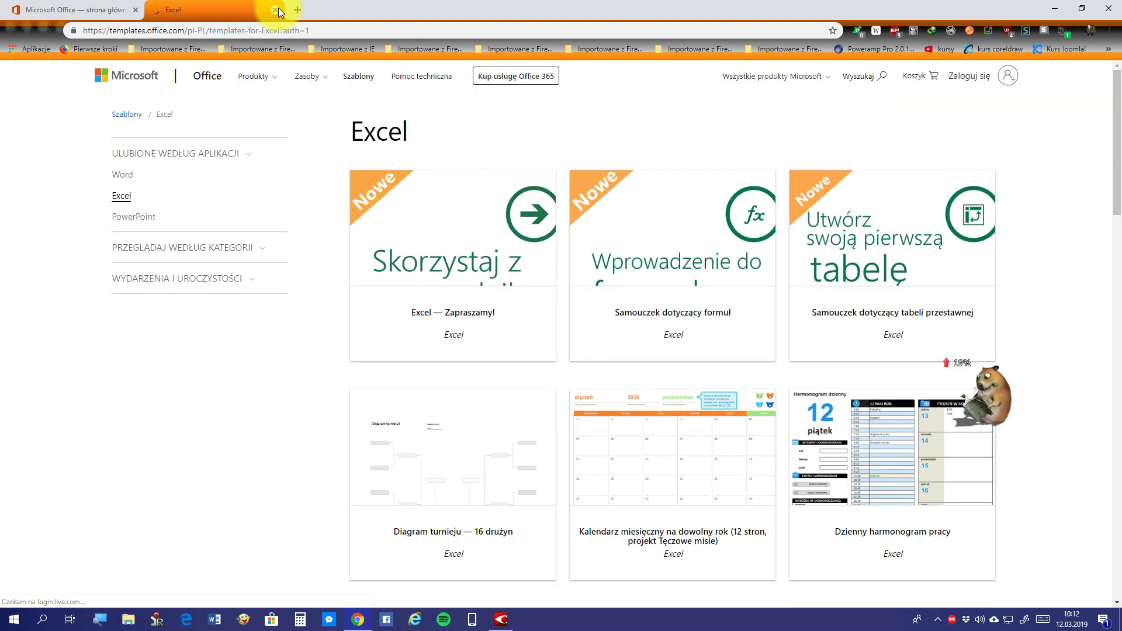
pyautogui.click(279, 13)
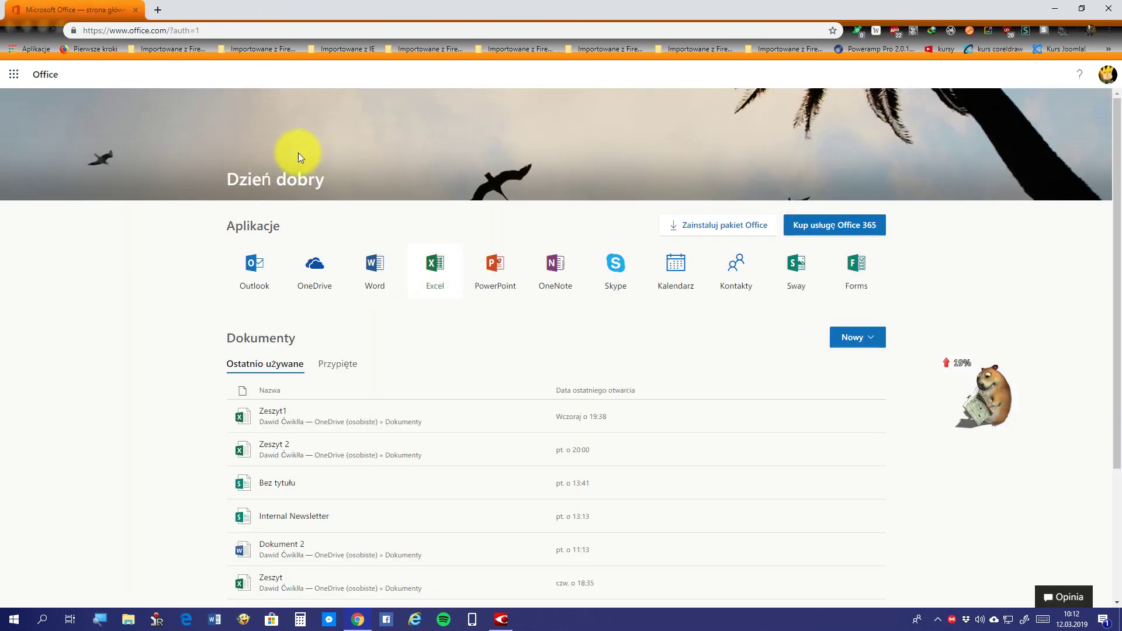
pyautogui.click(430, 276)
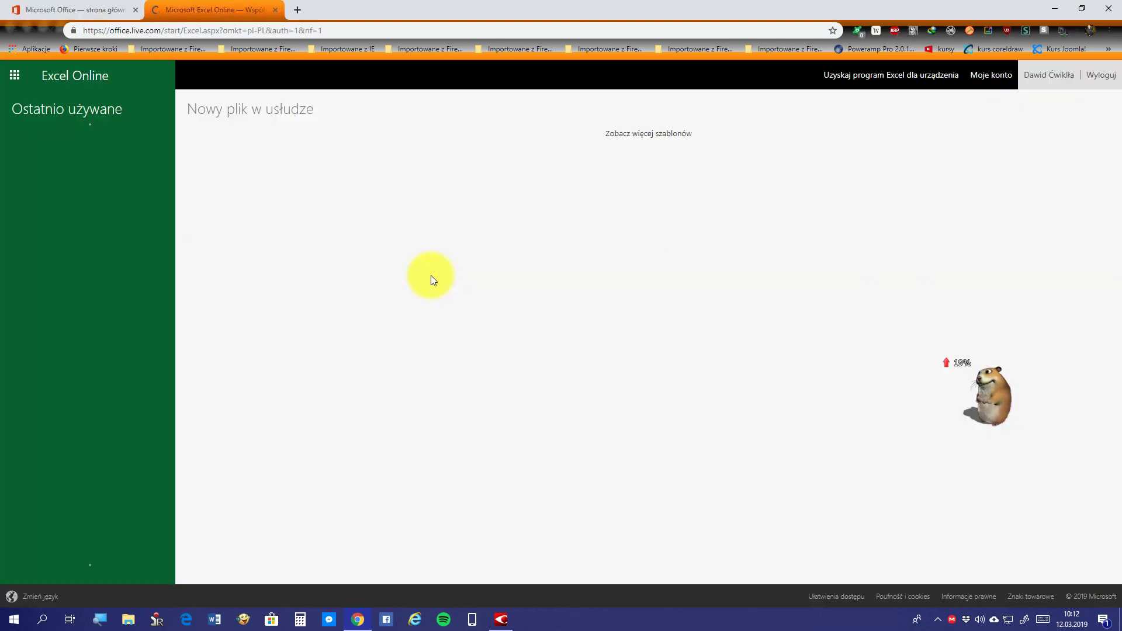
pyautogui.scroll(-3, 419, 375)
pyautogui.scroll(3, 418, 376)
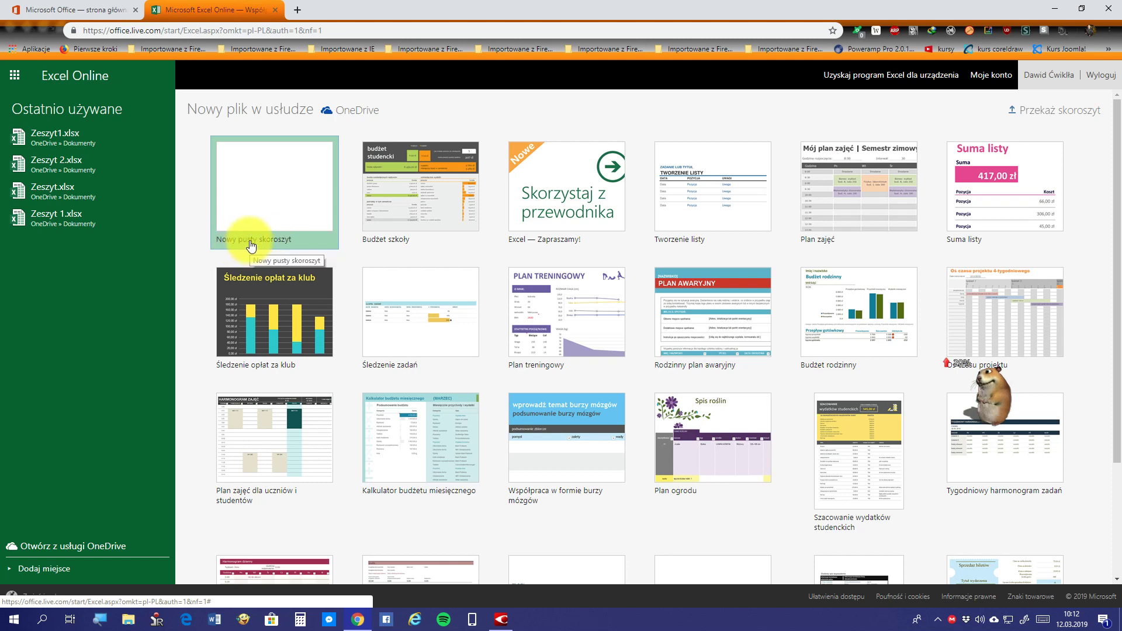
pyautogui.click(251, 244)
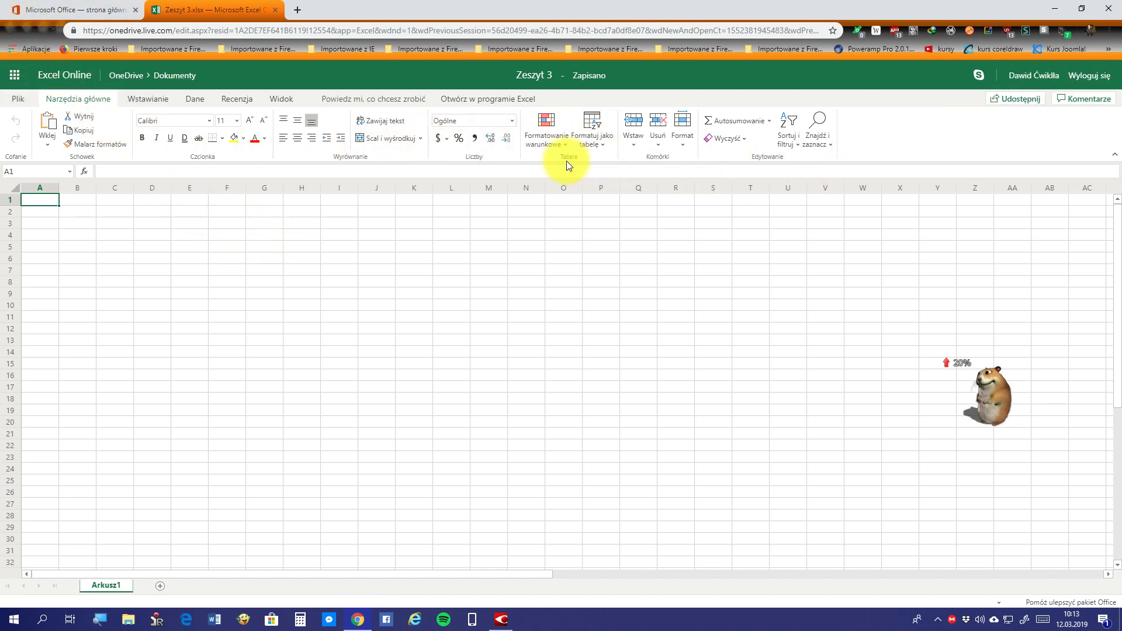
# In the loaded Zeszyt 3, try editing A1 from the formula bar, then select the Name box
pyautogui.click(453, 167)
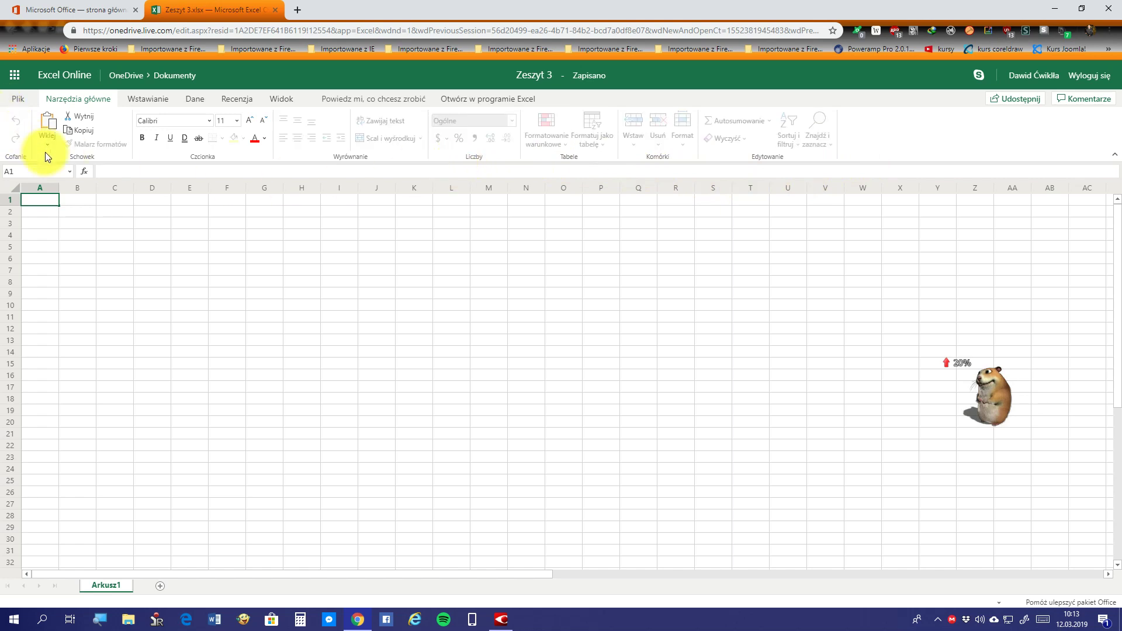
pyautogui.click(69, 170)
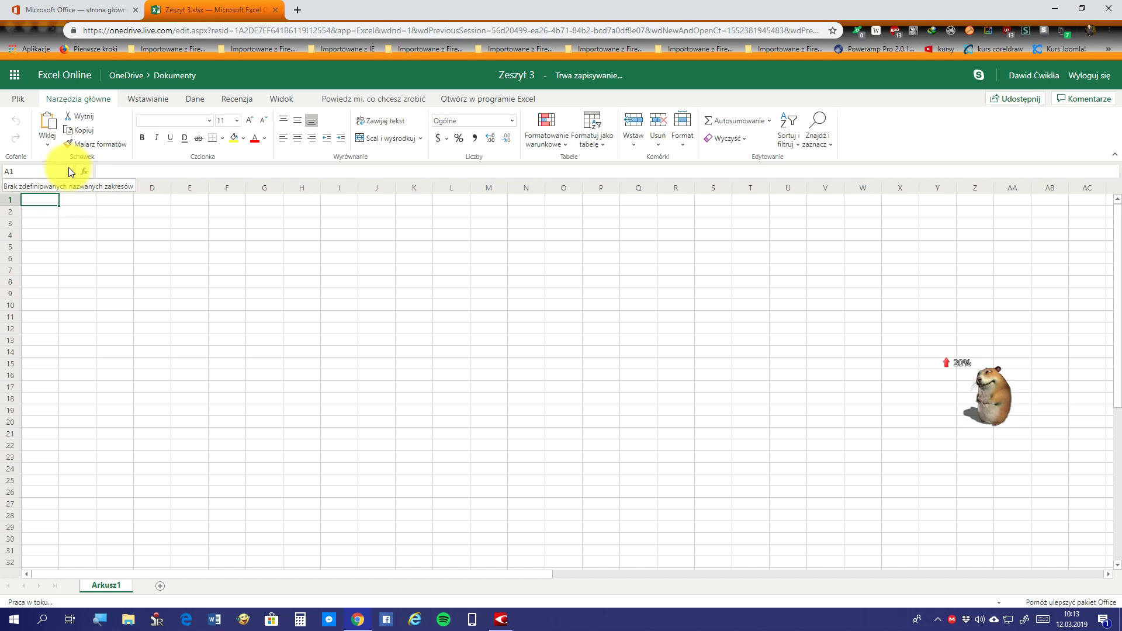
pyautogui.click(40, 168)
pyautogui.write('D5')
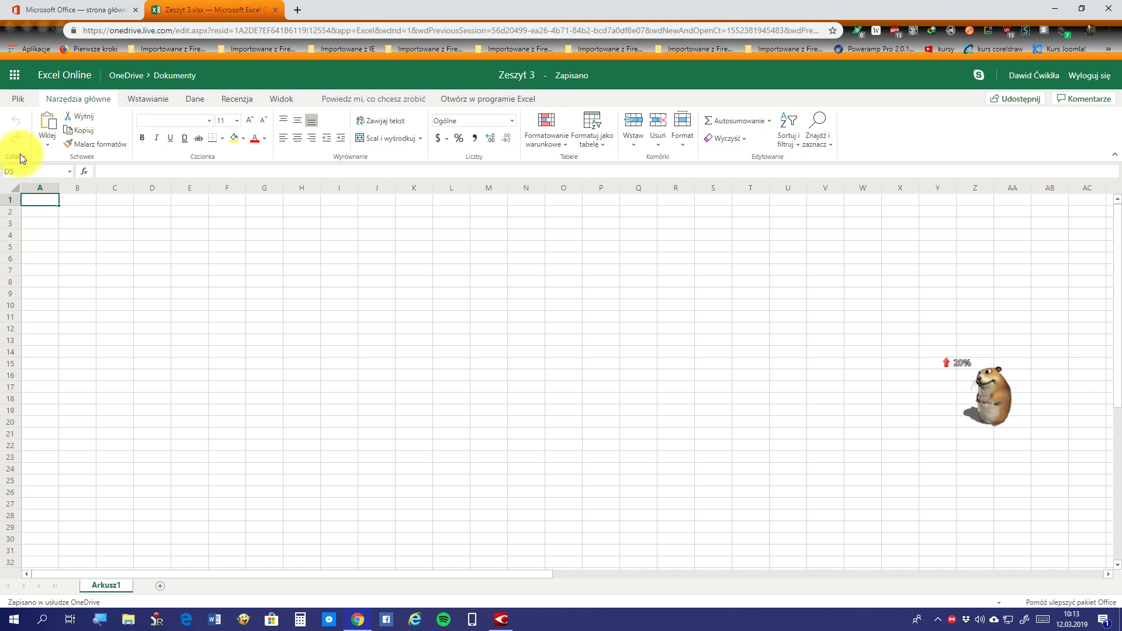
pyautogui.press('Return')
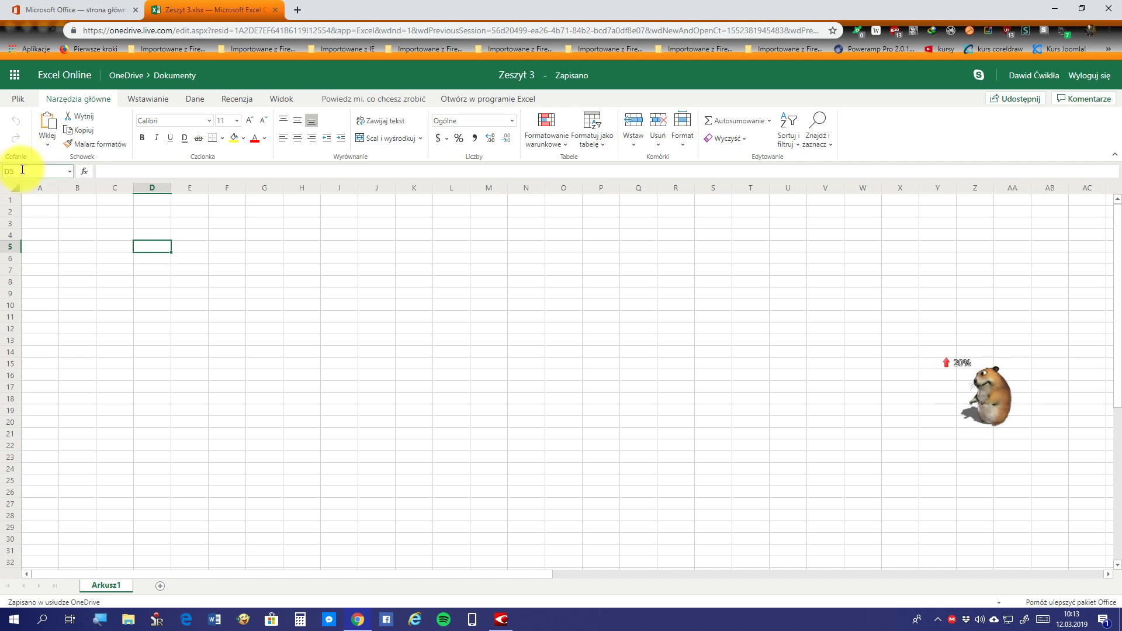
pyautogui.click(22, 170)
pyautogui.write('A')
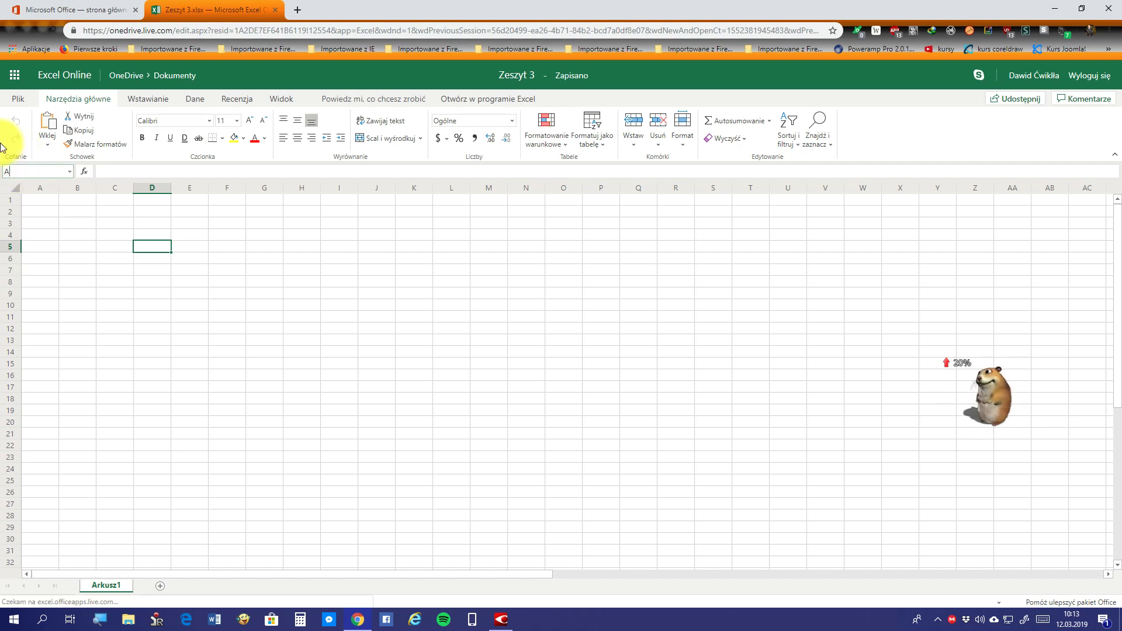
pyautogui.write('5')
pyautogui.press('Return')
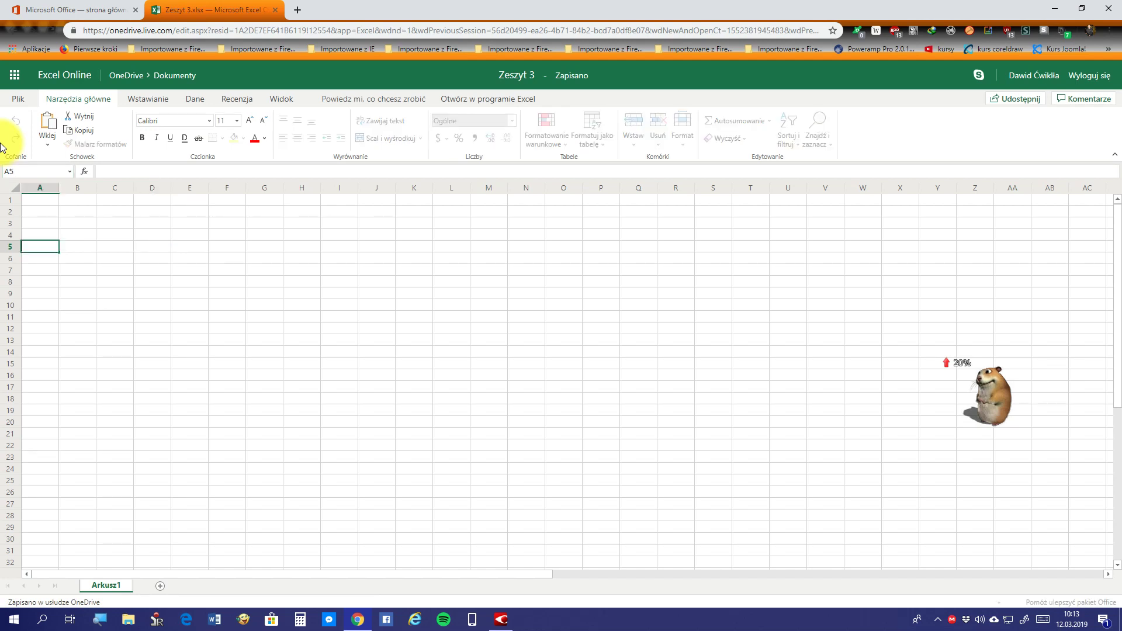
pyautogui.click(45, 171)
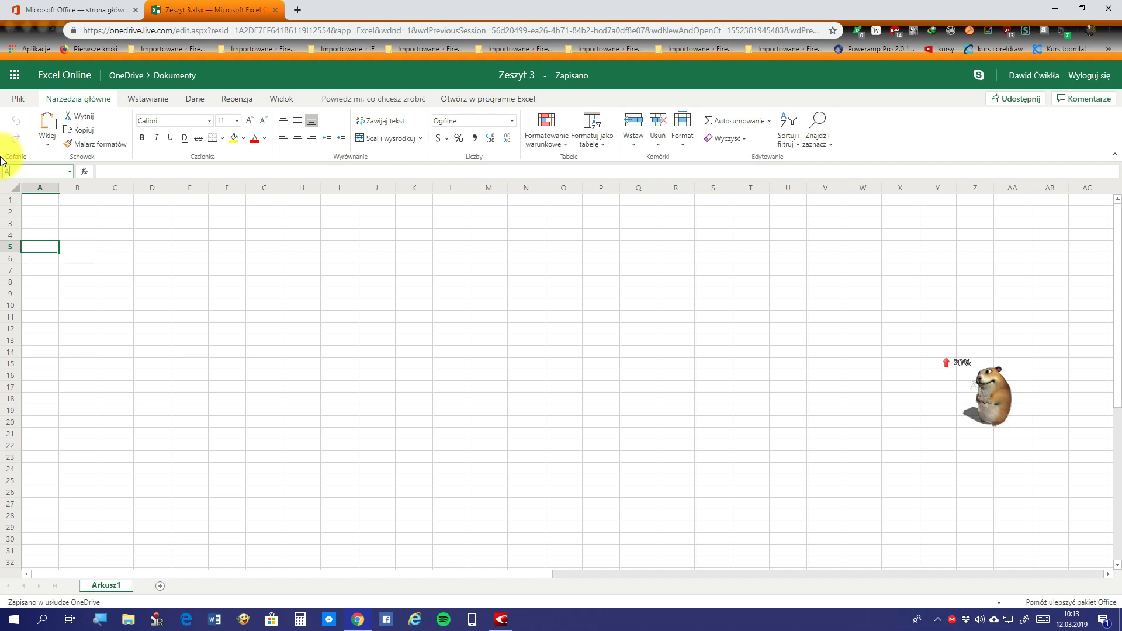
pyautogui.write('A1')
pyautogui.press('Return')
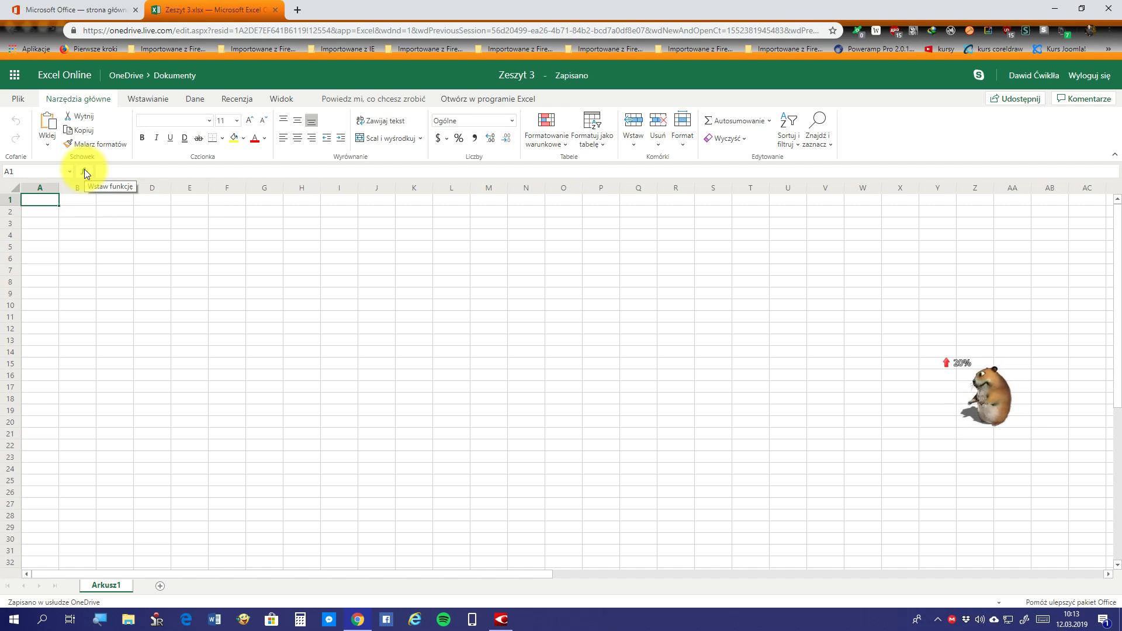
pyautogui.click(84, 169)
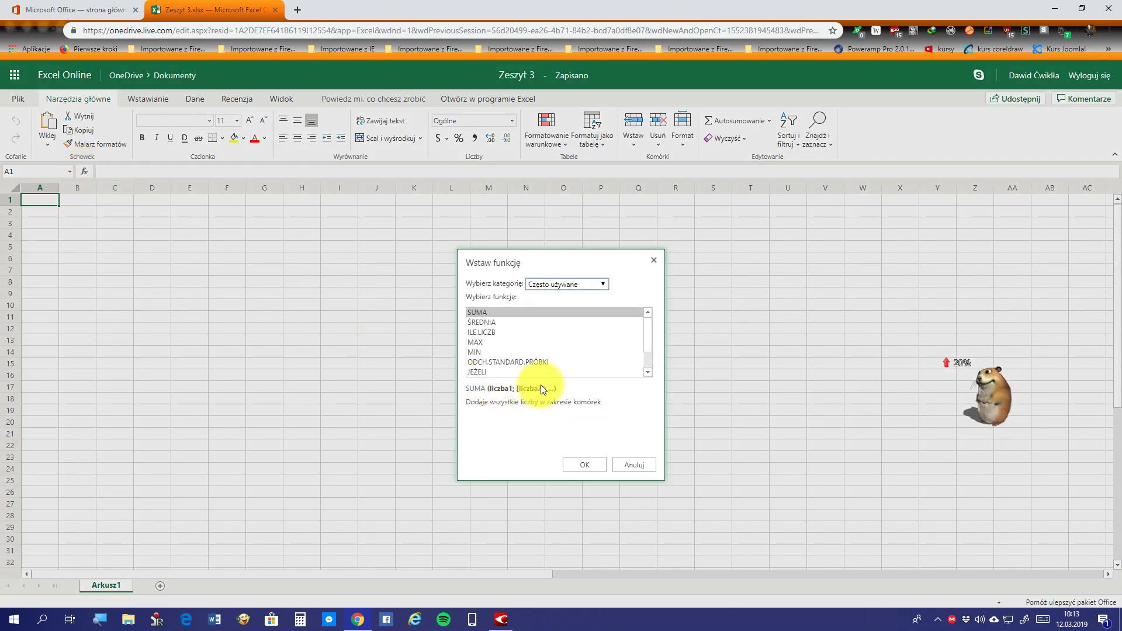
pyautogui.scroll(-3, 560, 364)
pyautogui.scroll(3, 560, 364)
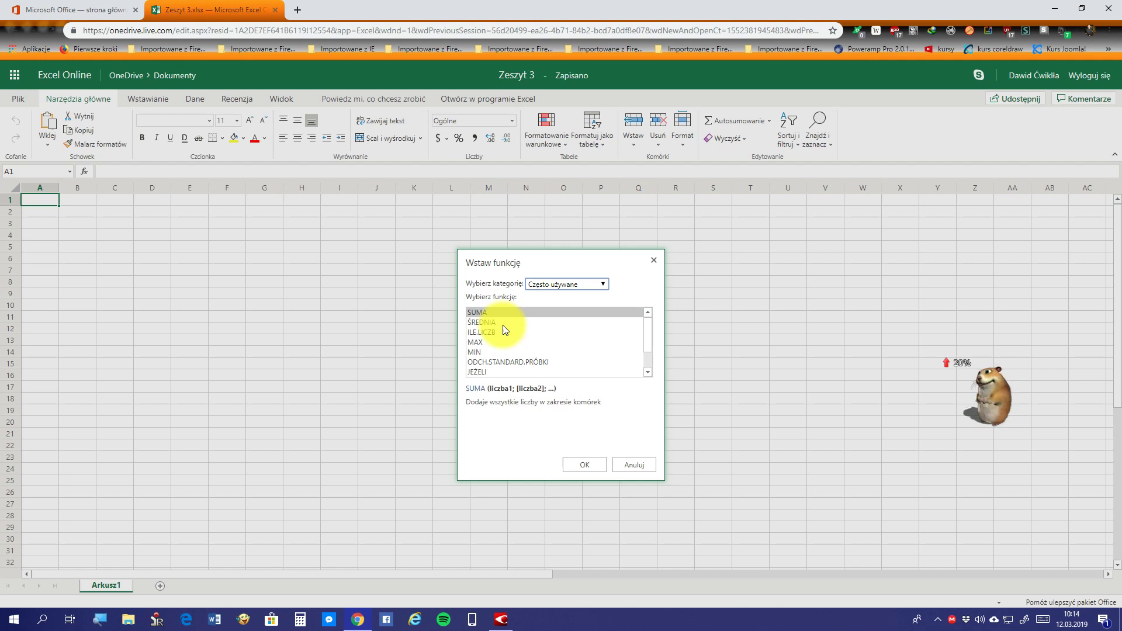
pyautogui.scroll(-2, 503, 325)
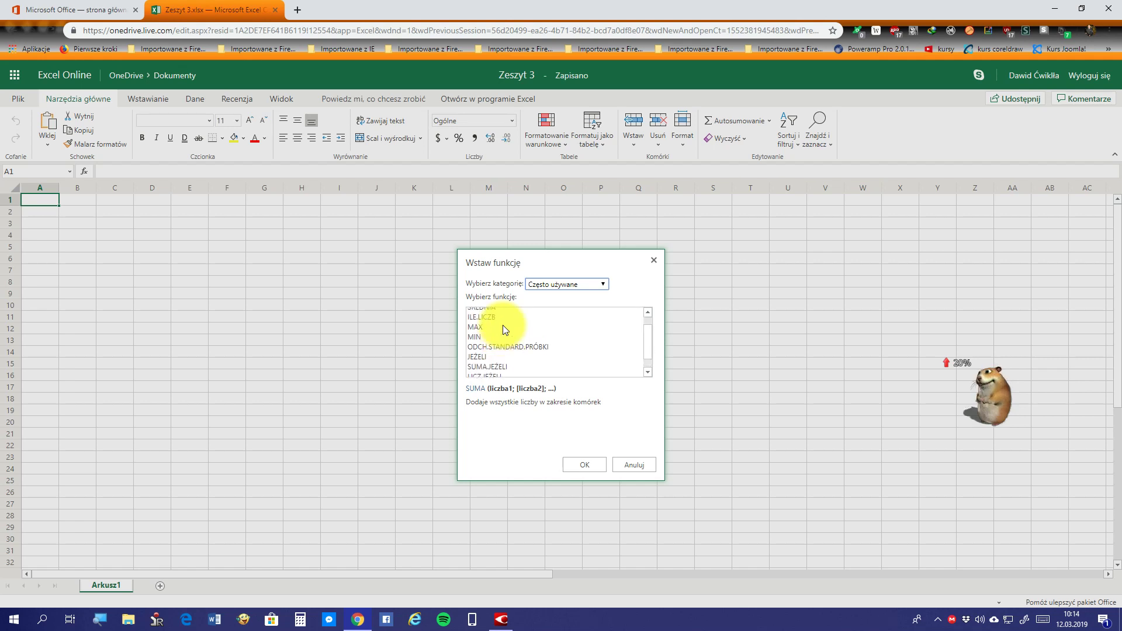
pyautogui.scroll(2, 503, 325)
pyautogui.scroll(-2, 502, 325)
pyautogui.scroll(2, 530, 359)
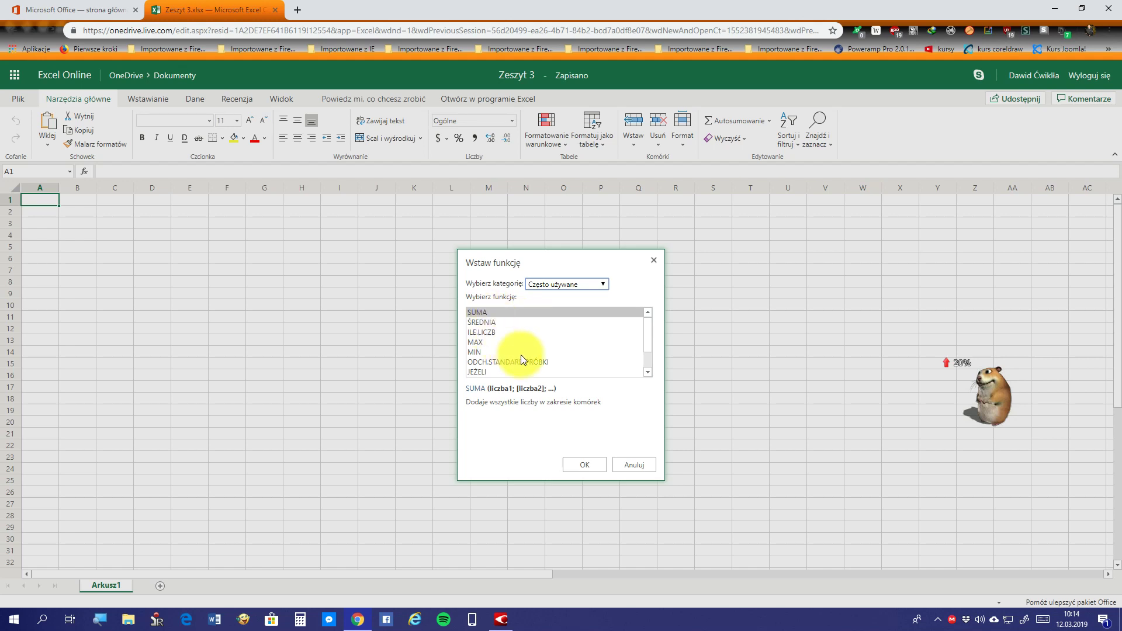
pyautogui.scroll(-1, 487, 359)
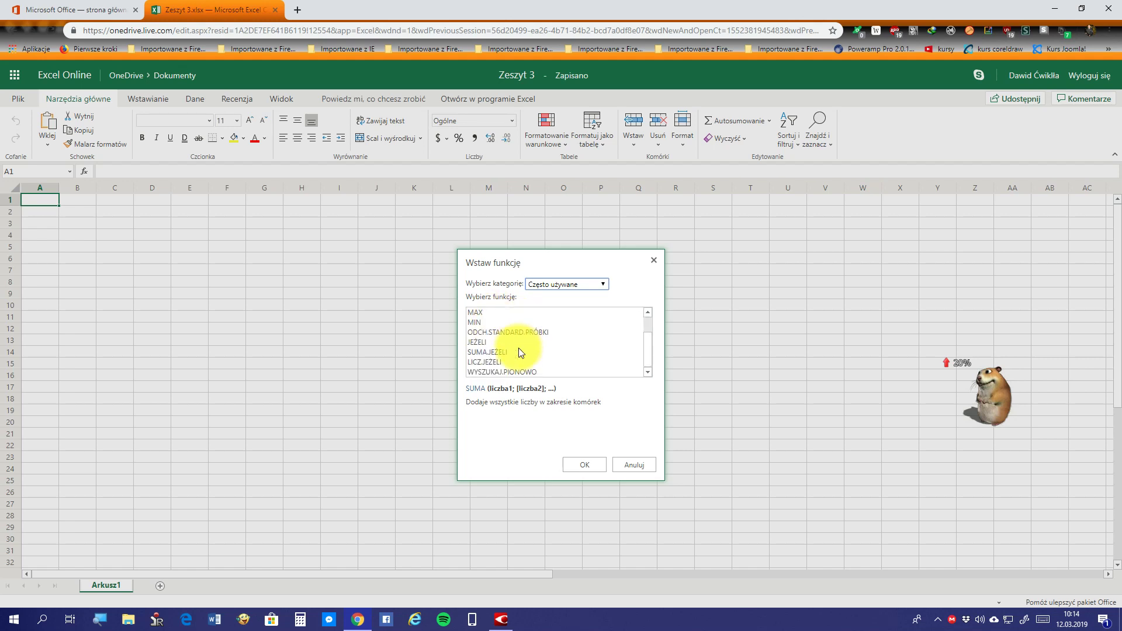
pyautogui.scroll(1, 518, 349)
pyautogui.scroll(-1, 518, 348)
pyautogui.scroll(1, 518, 348)
pyautogui.scroll(-1, 518, 348)
pyautogui.scroll(1, 518, 348)
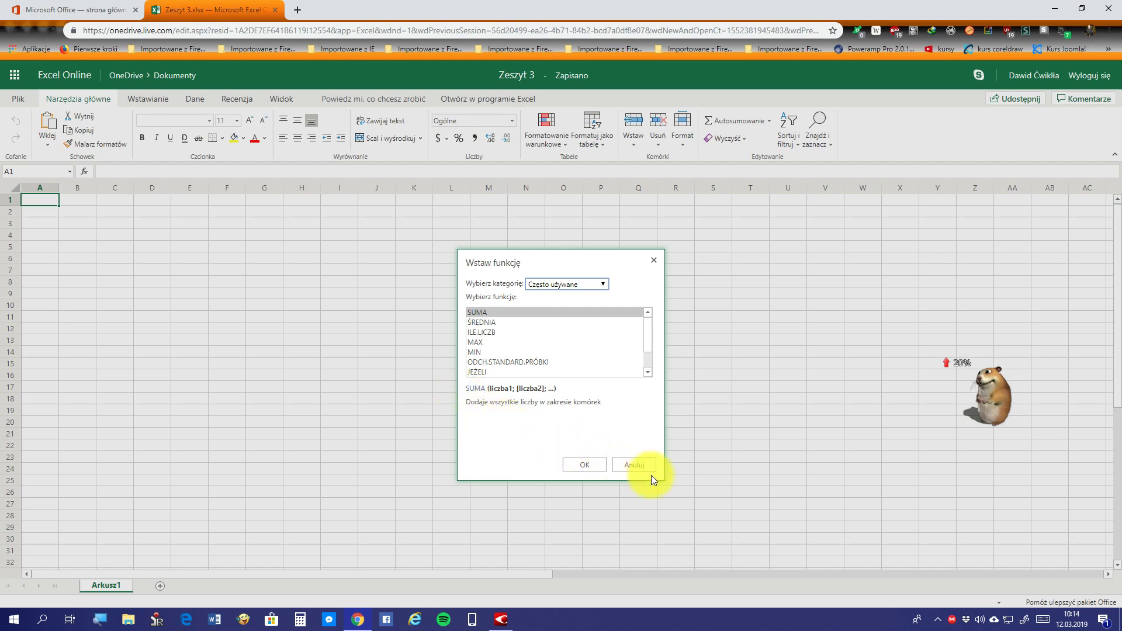
pyautogui.click(633, 465)
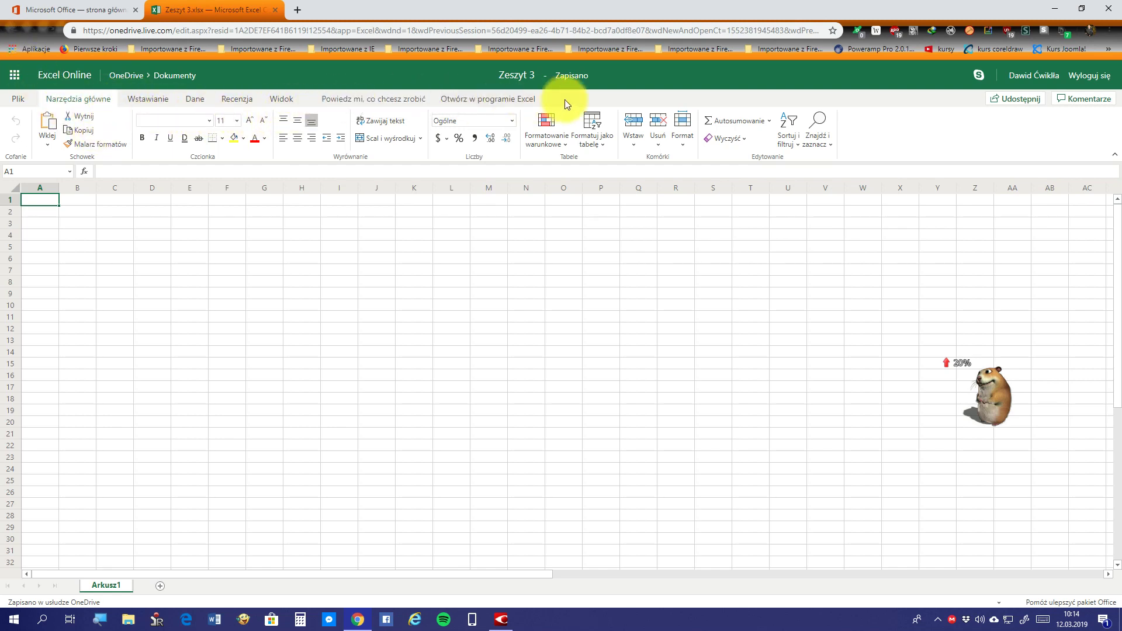
# Create an Edycja (can edit) sharing link for Zeszyt 3.xlsx and close the sharing panel
pyautogui.click(1009, 103)
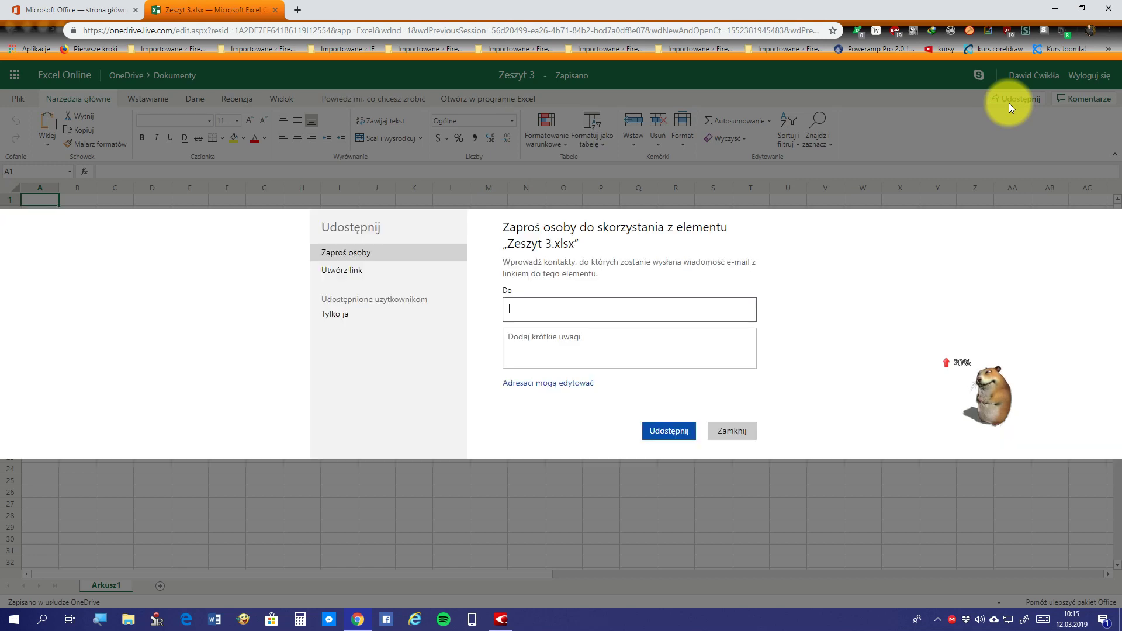
pyautogui.click(527, 308)
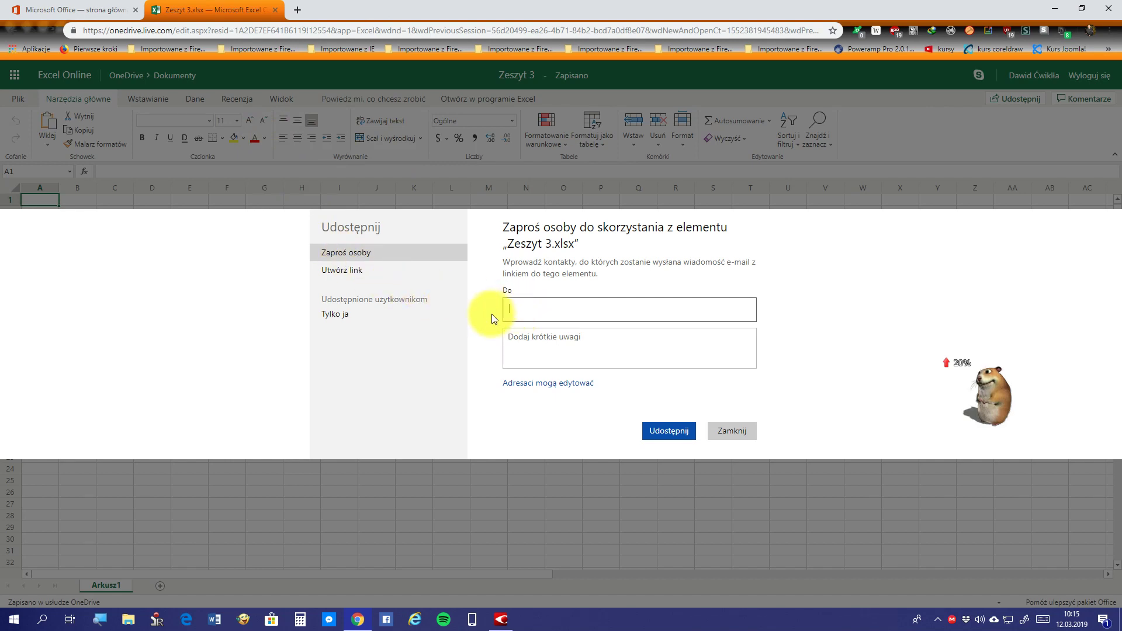
pyautogui.click(553, 344)
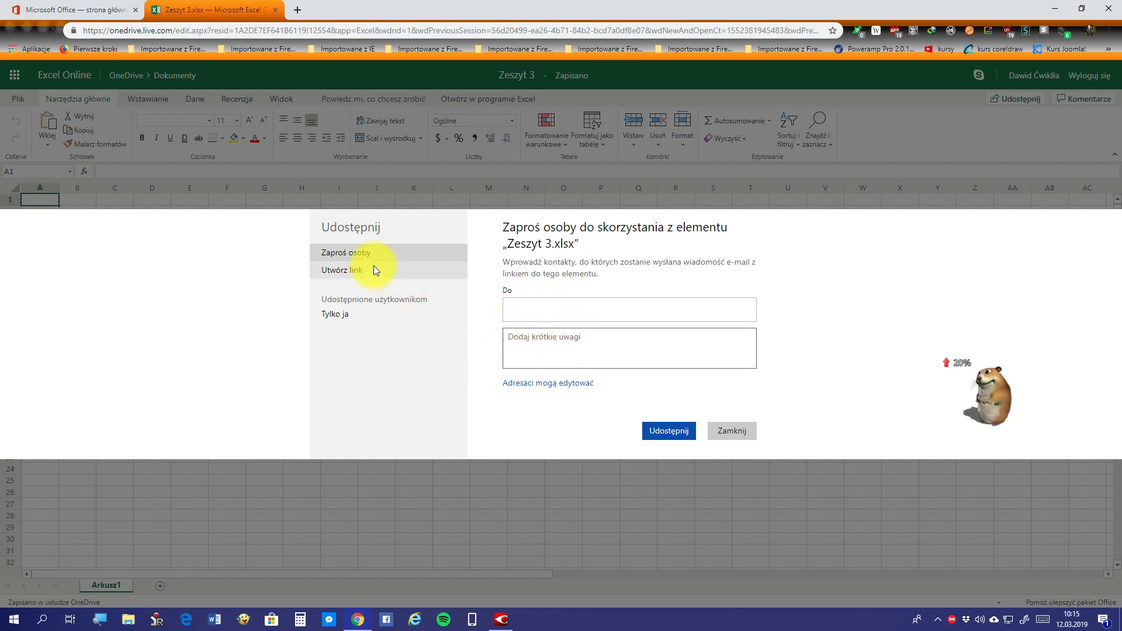
pyautogui.click(356, 279)
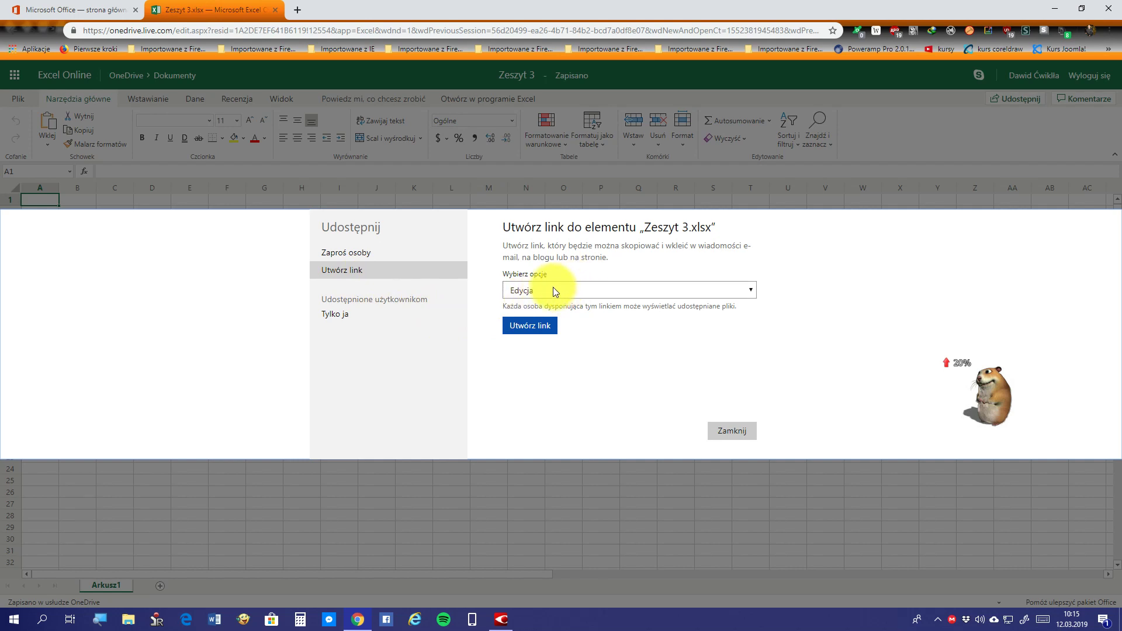
pyautogui.click(577, 285)
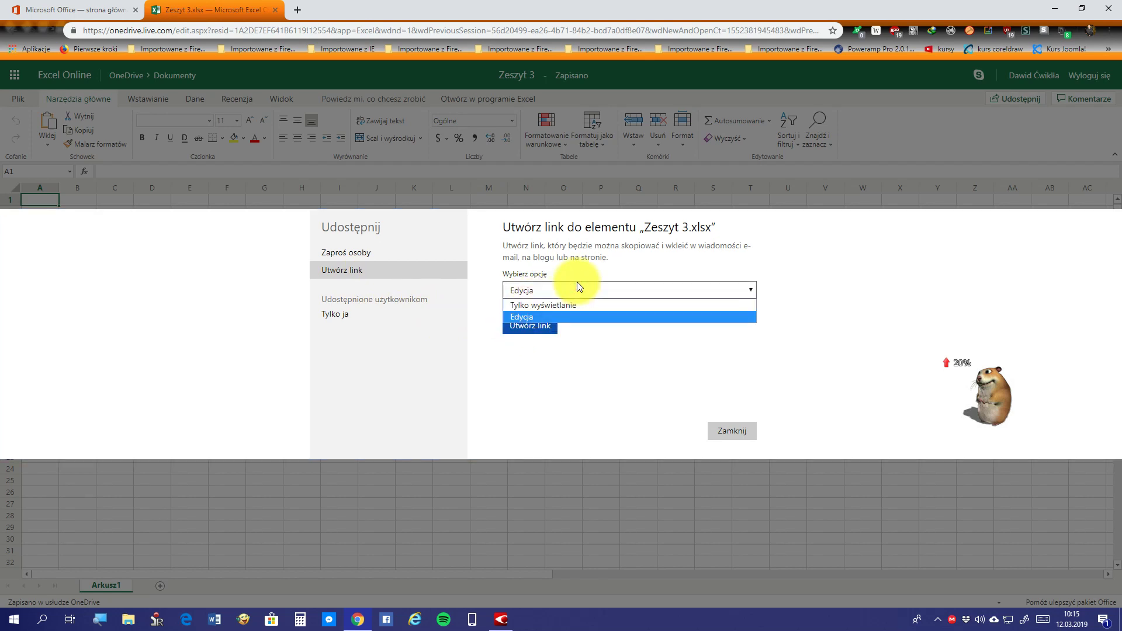
pyautogui.click(577, 282)
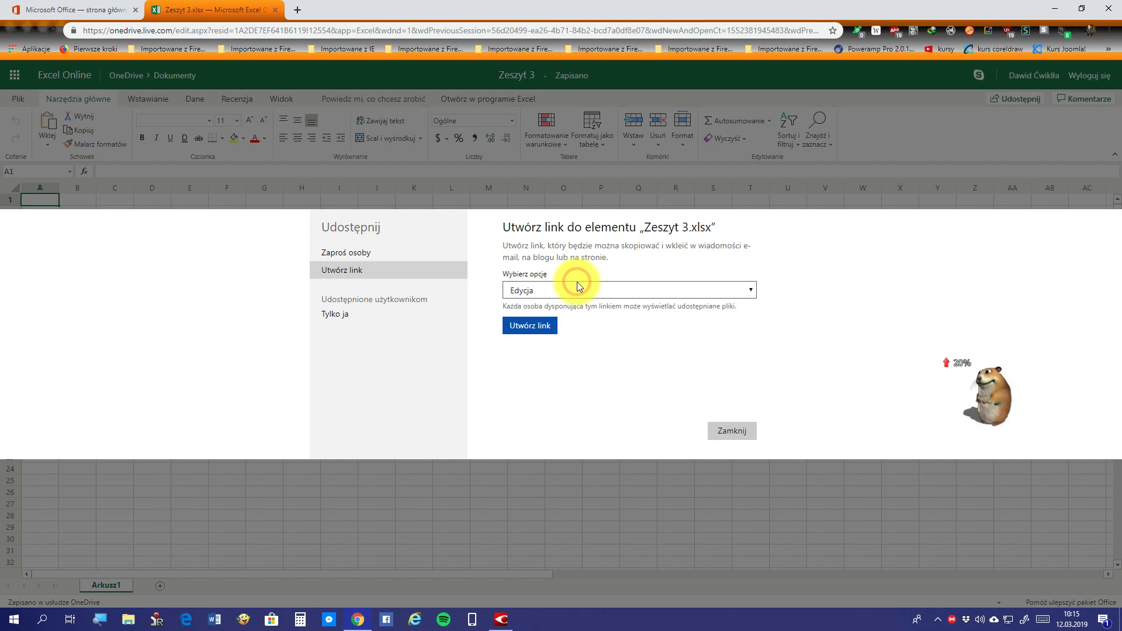
pyautogui.click(533, 323)
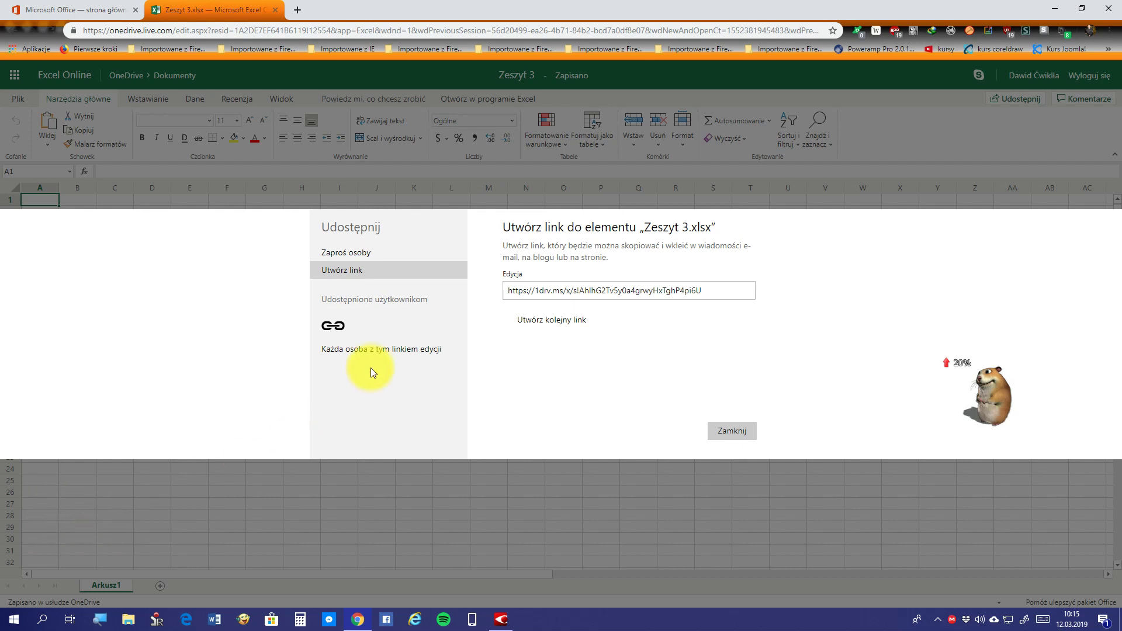
pyautogui.press('Escape')
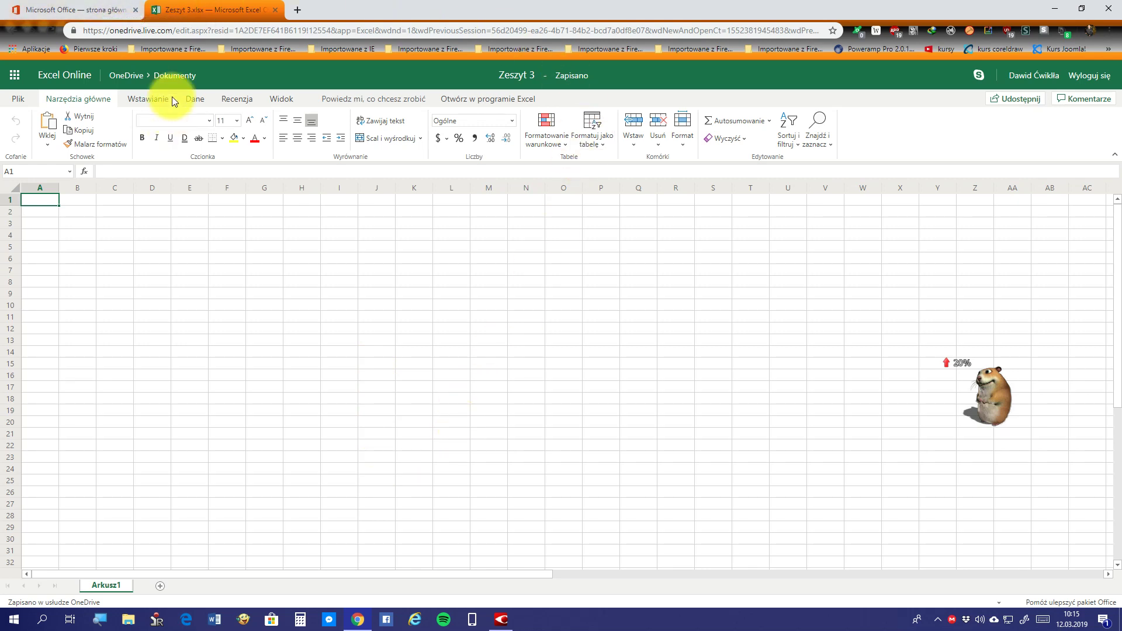
pyautogui.click(13, 78)
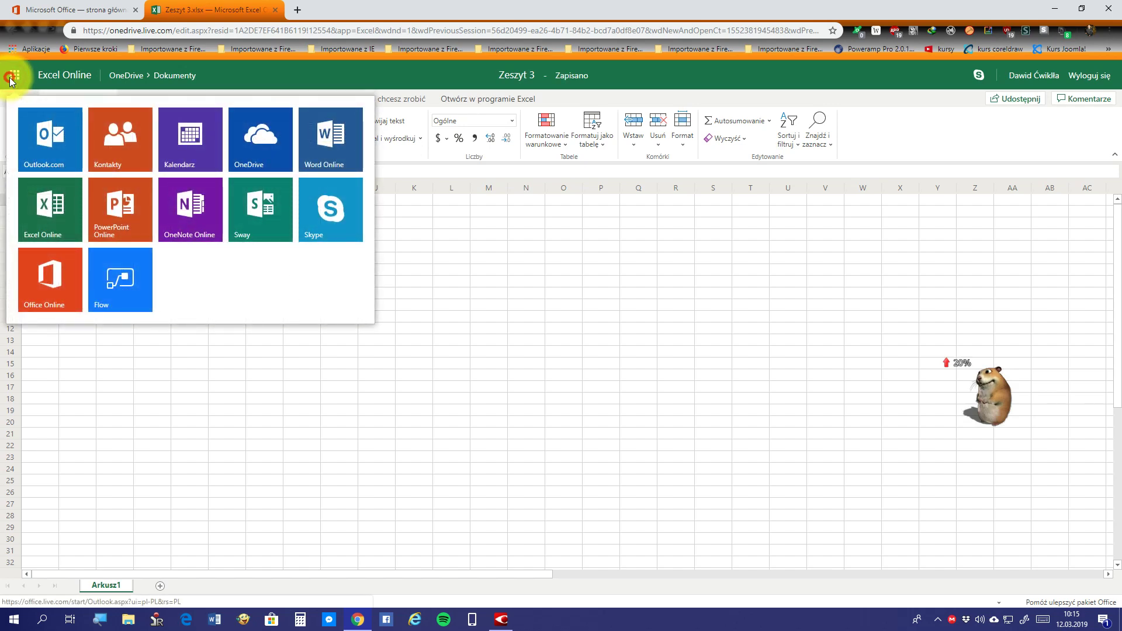
# Close the Office app launcher list to return to the empty sheet Arkusz1
pyautogui.click(12, 79)
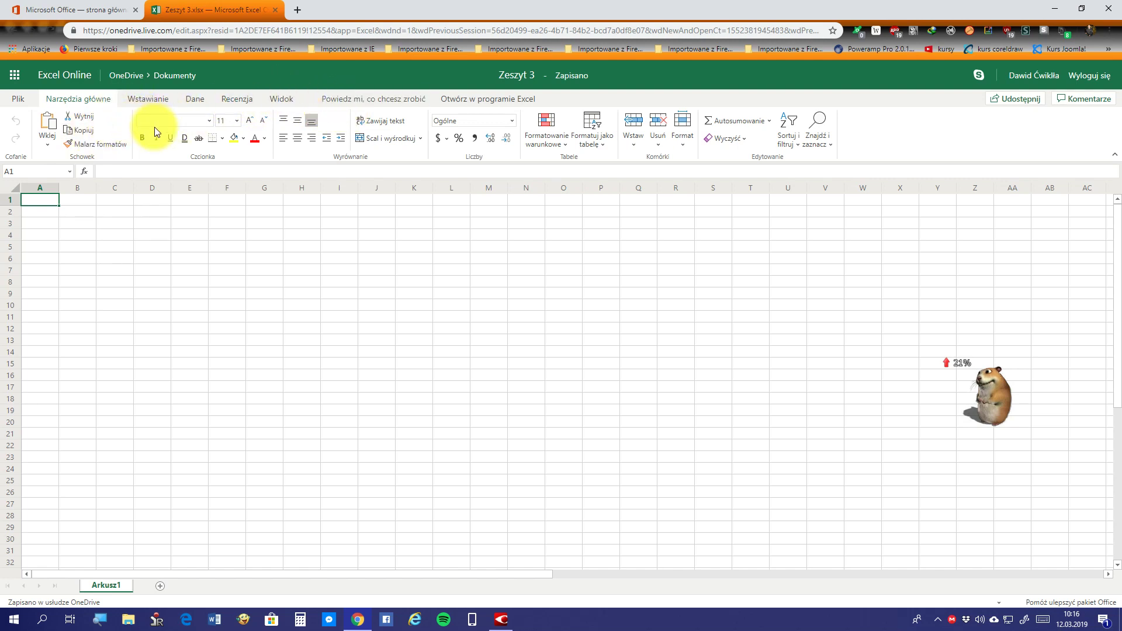
# Under Plik > Informacje, try Ochrona skoroszytu, then open Poprzednie wersje
pyautogui.click(13, 102)
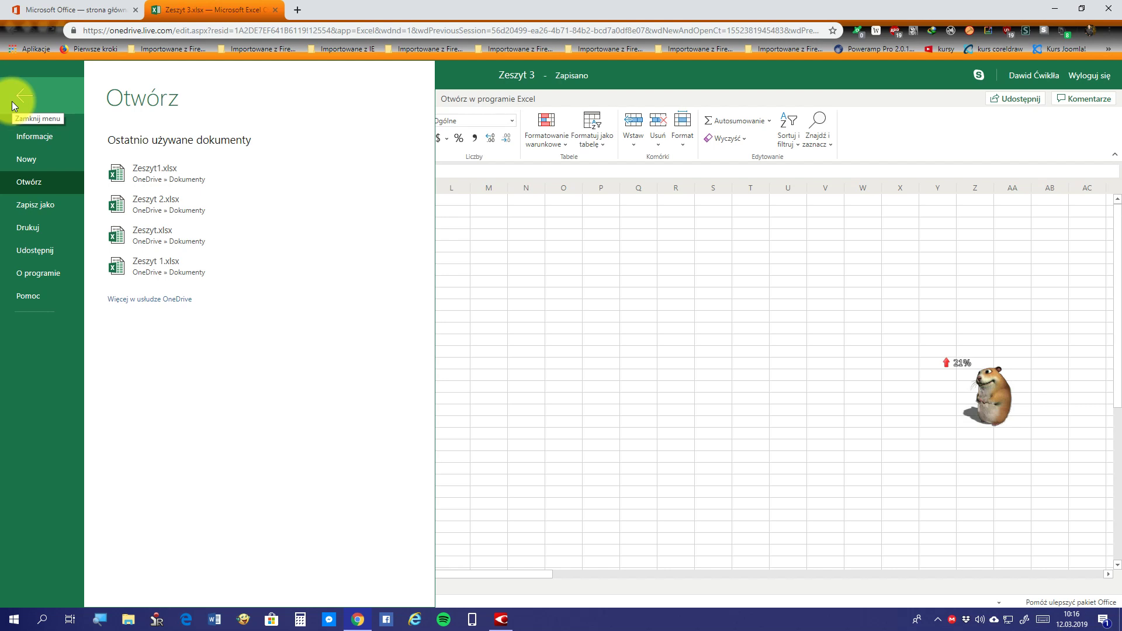
pyautogui.click(41, 136)
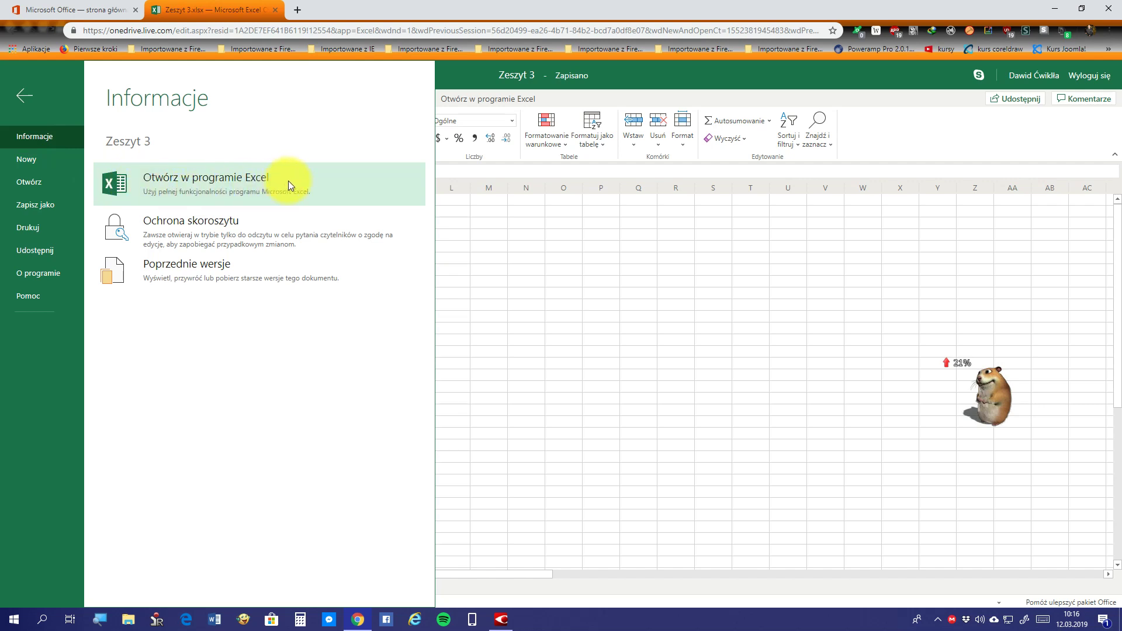
pyautogui.click(234, 226)
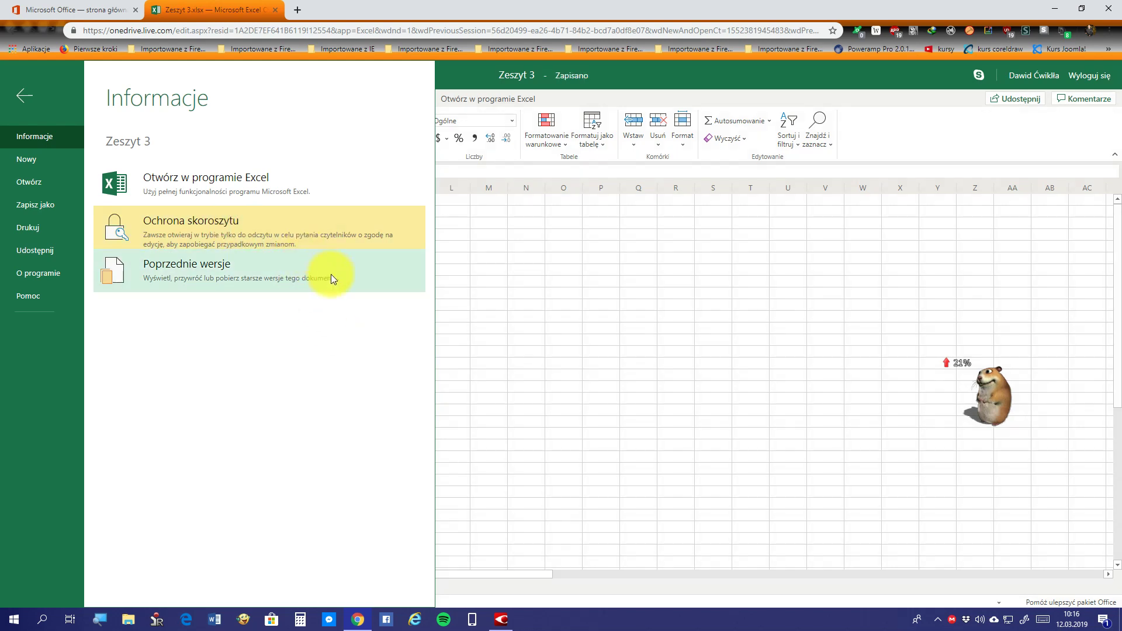
pyautogui.click(320, 235)
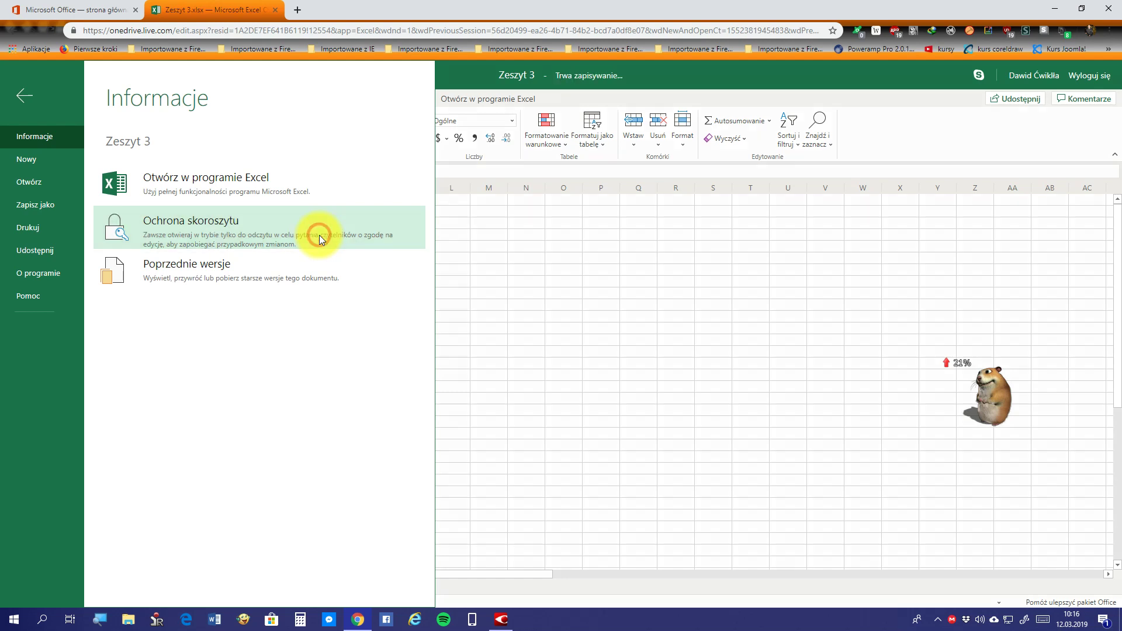
pyautogui.click(169, 283)
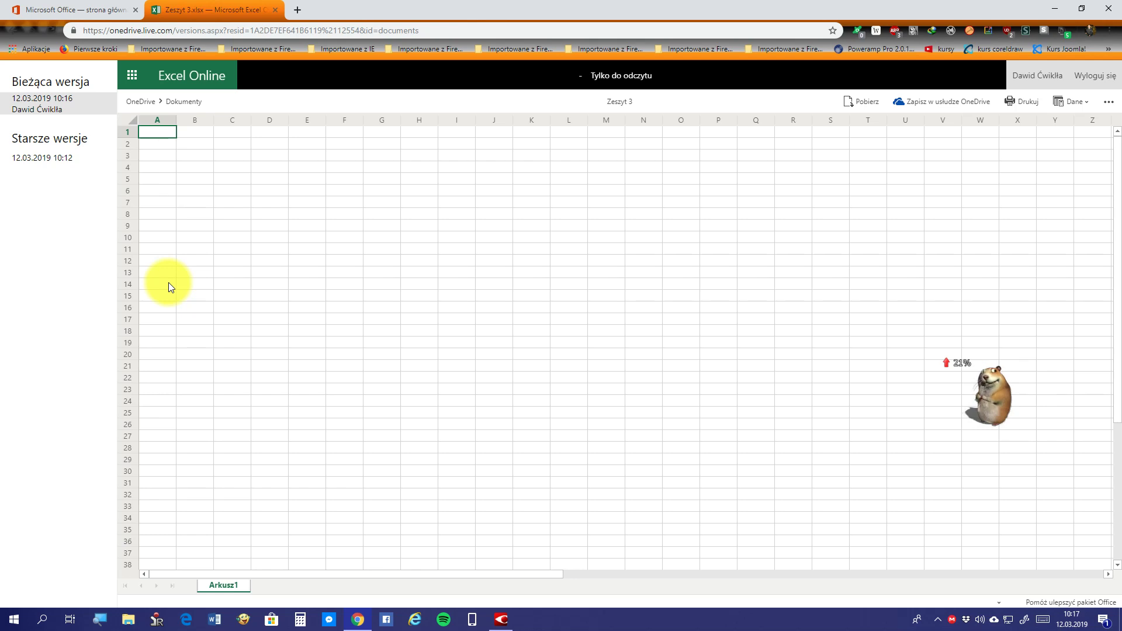
# Leave the version history (10:16 and 10:12 versions) and go back to the editable sheet
pyautogui.click(7, 33)
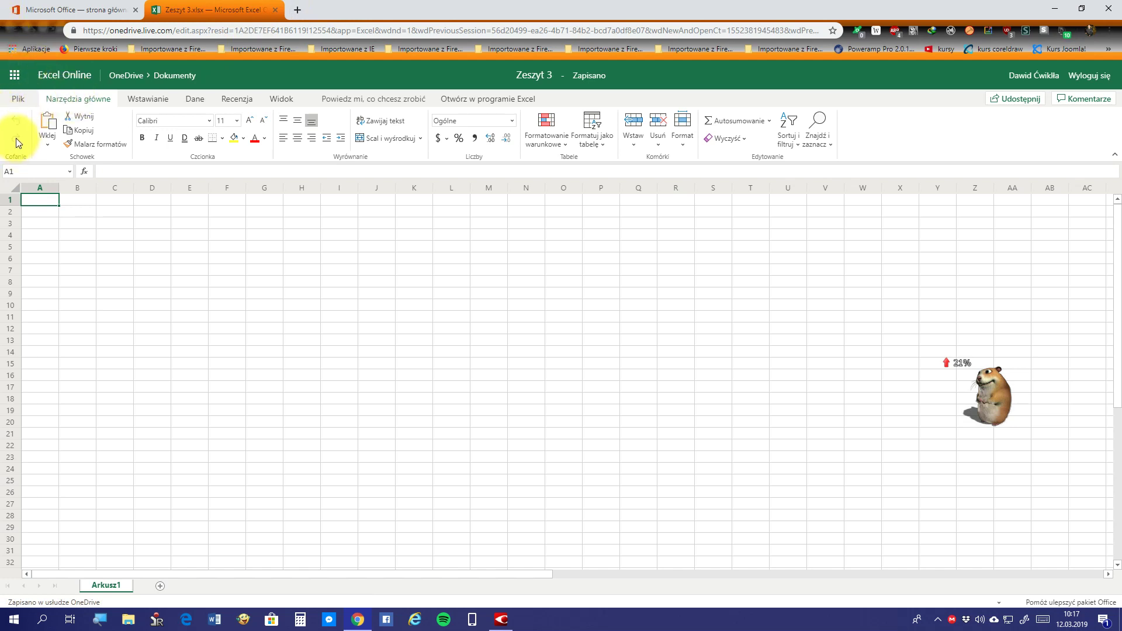
pyautogui.click(51, 144)
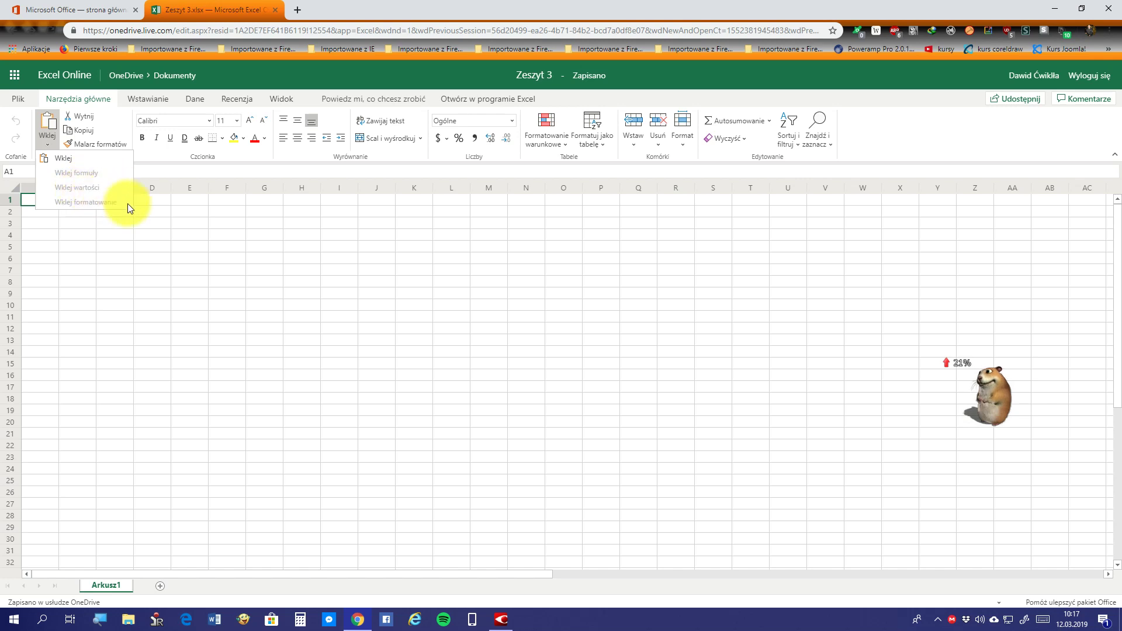
pyautogui.click(44, 142)
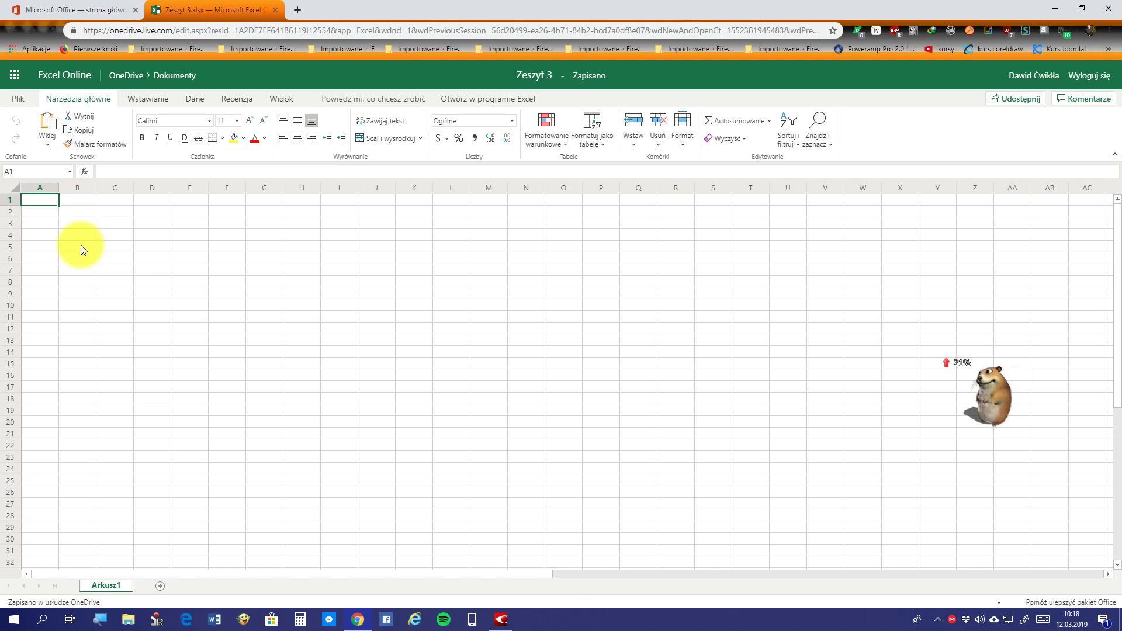
# Set cell A1's font size to 18, then 26, leaving the cell empty
pyautogui.click(223, 120)
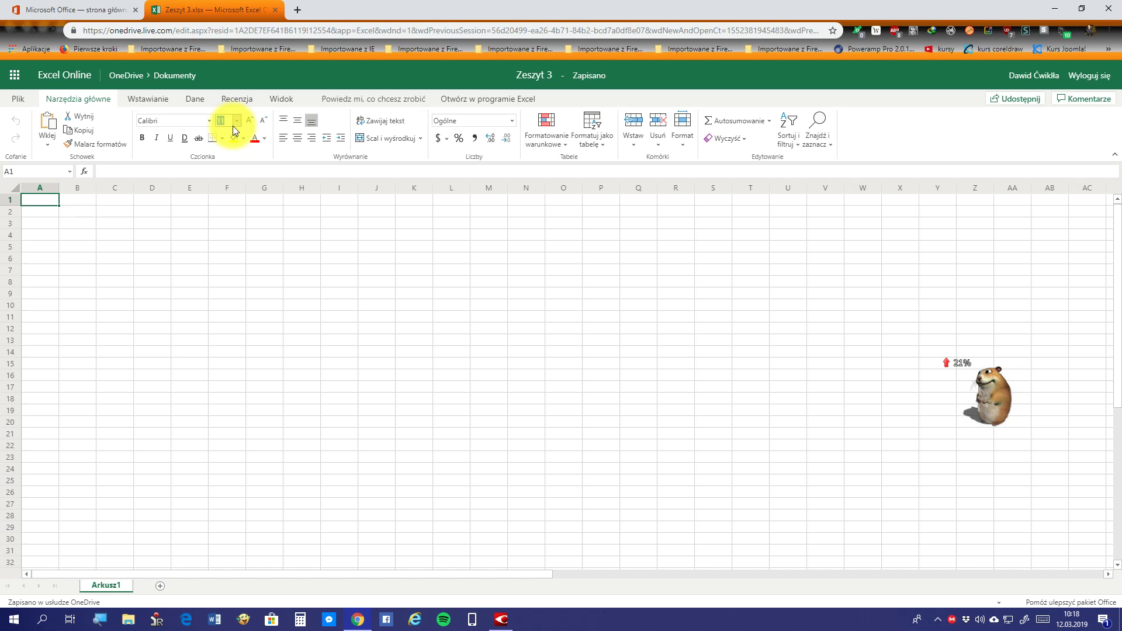
pyautogui.write('18')
pyautogui.press('Return')
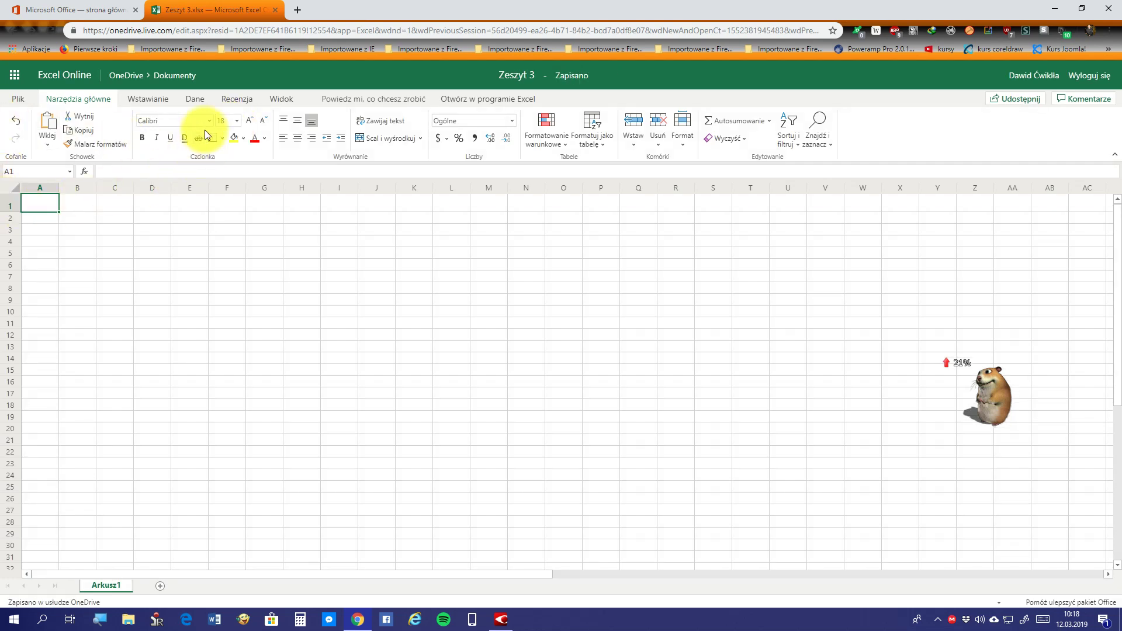
pyautogui.click(224, 120)
pyautogui.write('20')
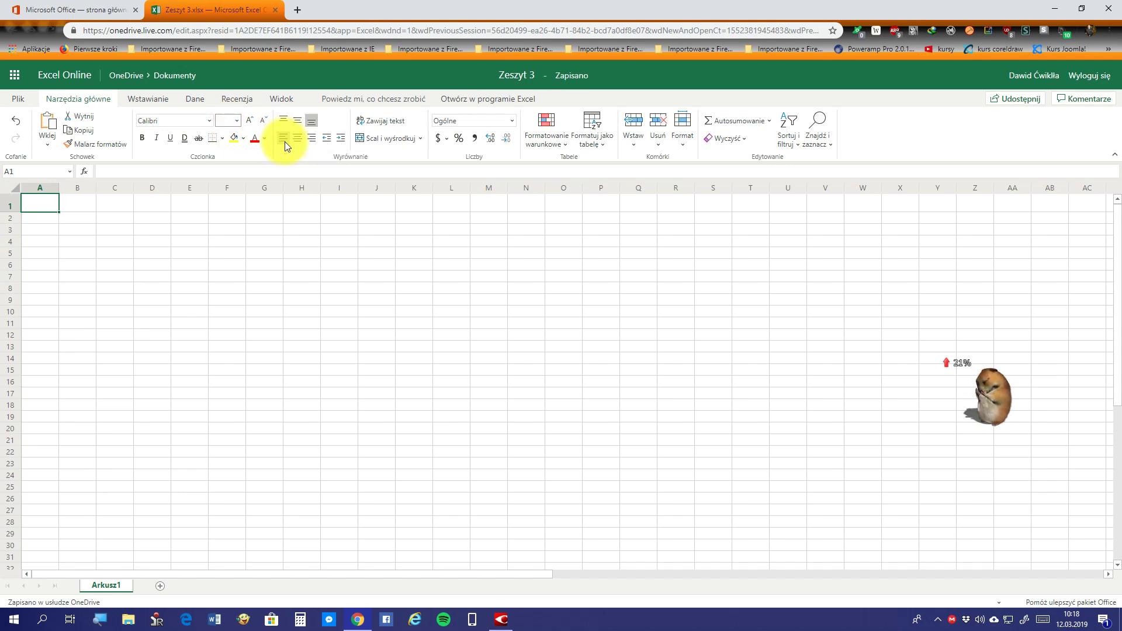
pyautogui.write('6')
pyautogui.press('Return')
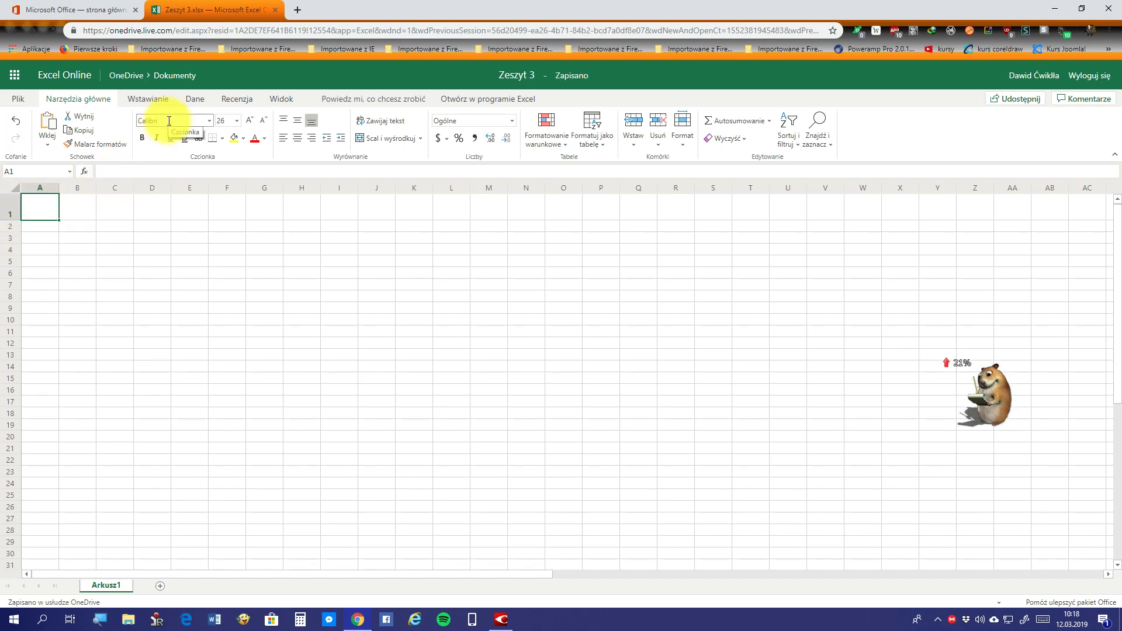
pyautogui.write('a')
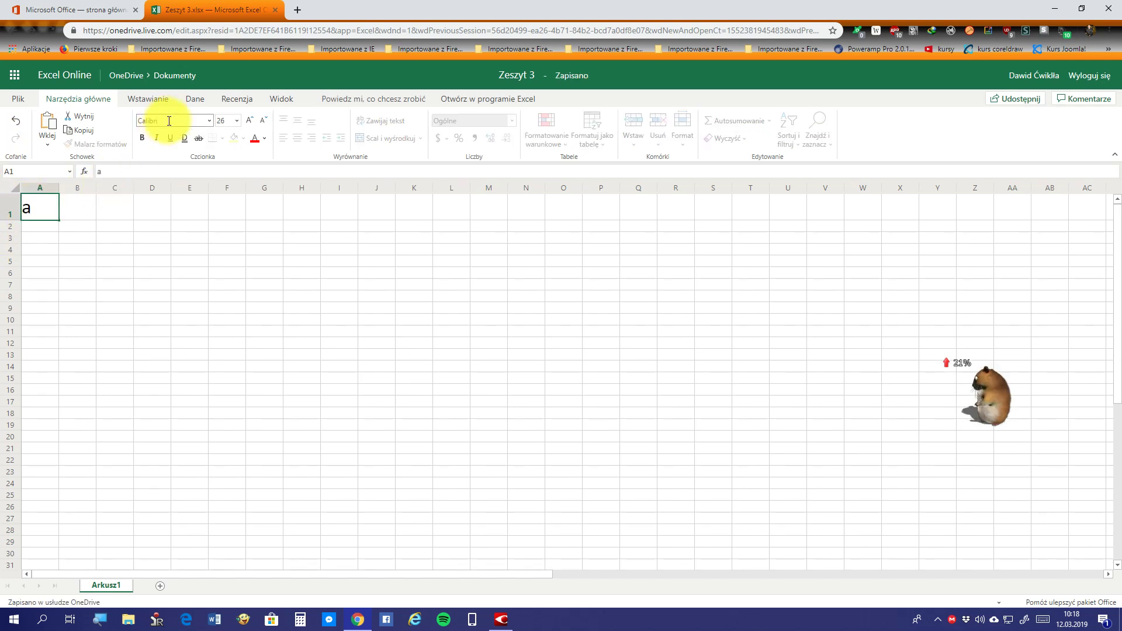
pyautogui.press('BackSpace')
pyautogui.press('Escape')
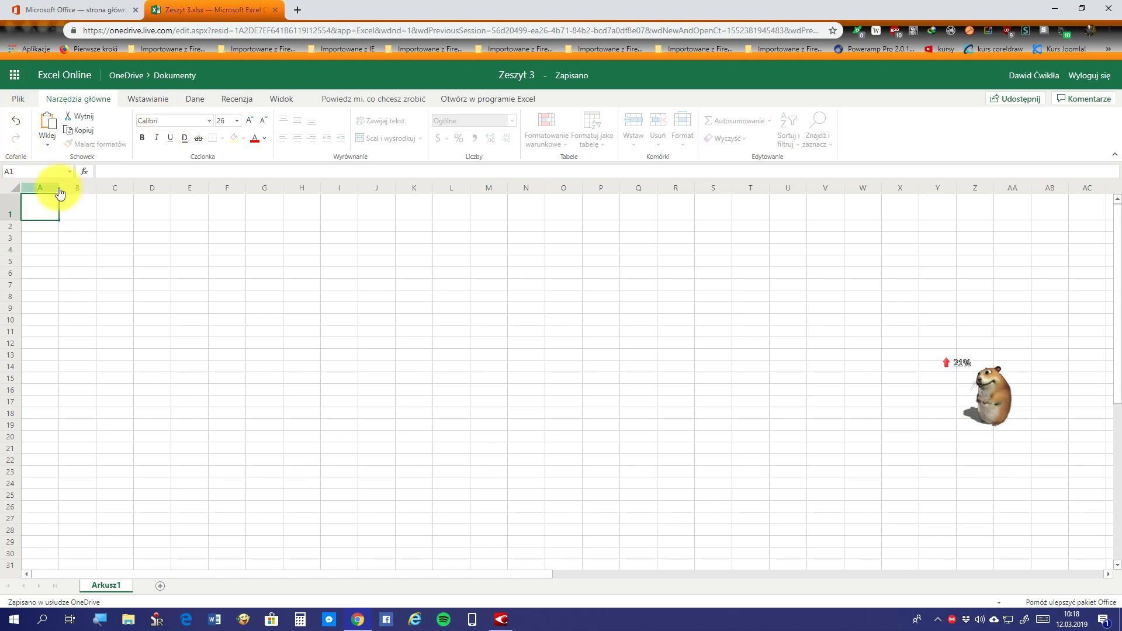
# Select columns A and B, then cells A1 and B1
pyautogui.moveTo(54, 187)
pyautogui.mouseDown()
pyautogui.moveTo(80, 187)
pyautogui.moveTo(54, 188)
pyautogui.mouseUp()
pyautogui.click(46, 206)
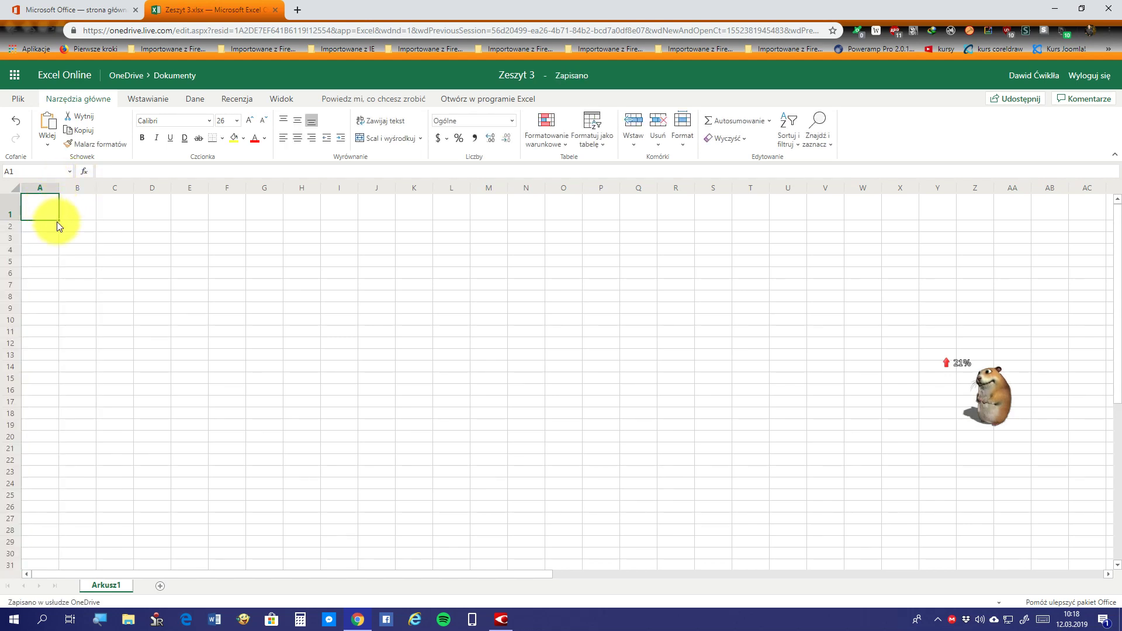
pyautogui.moveTo(57, 220); pyautogui.dragTo(99, 215)
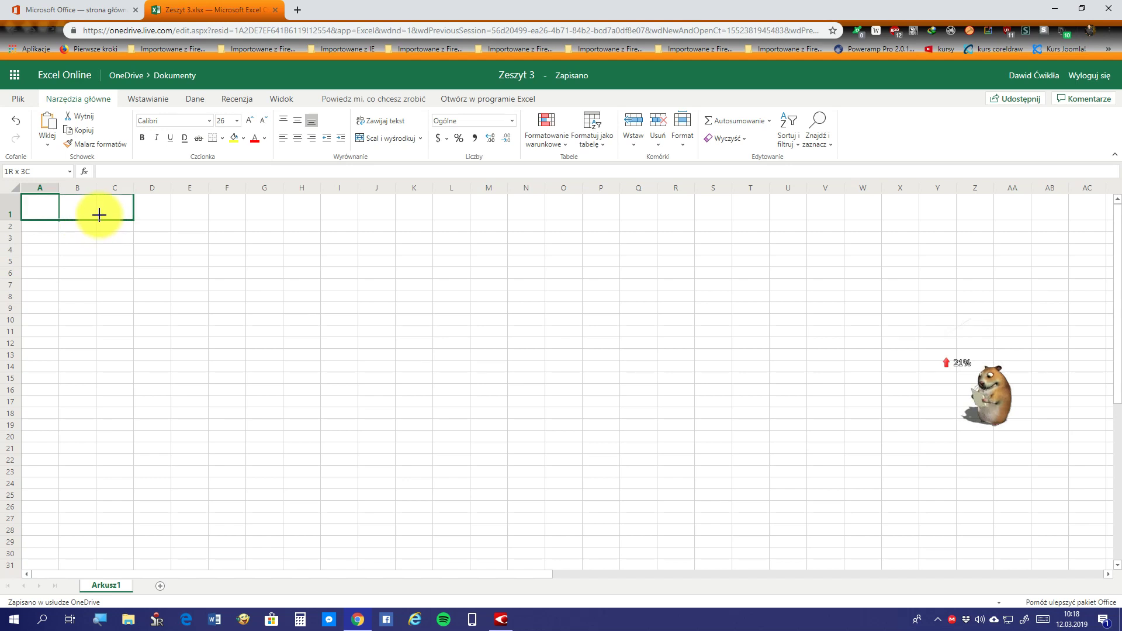
pyautogui.moveTo(99, 215); pyautogui.dragTo(55, 215)
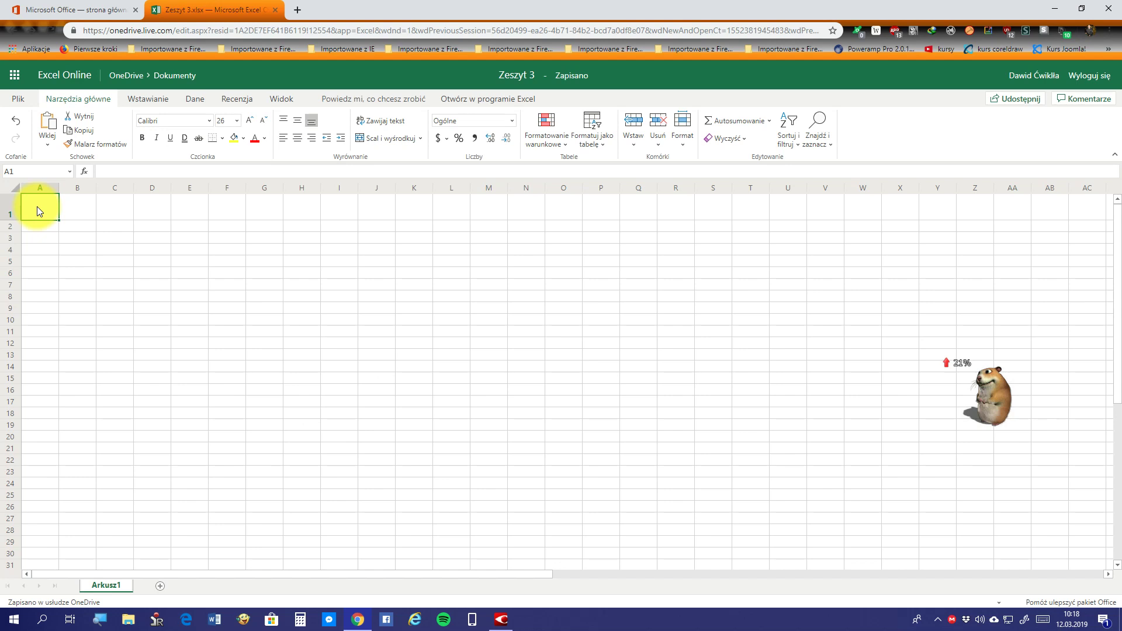
pyautogui.write('test')
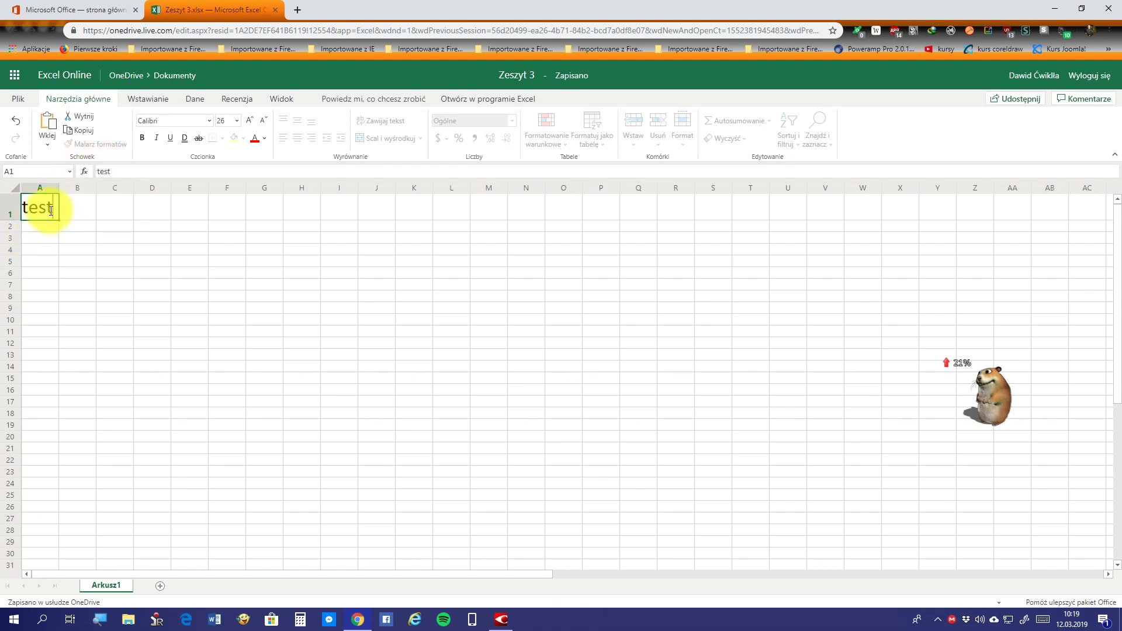
pyautogui.moveTo(56, 210); pyautogui.dragTo(24, 212)
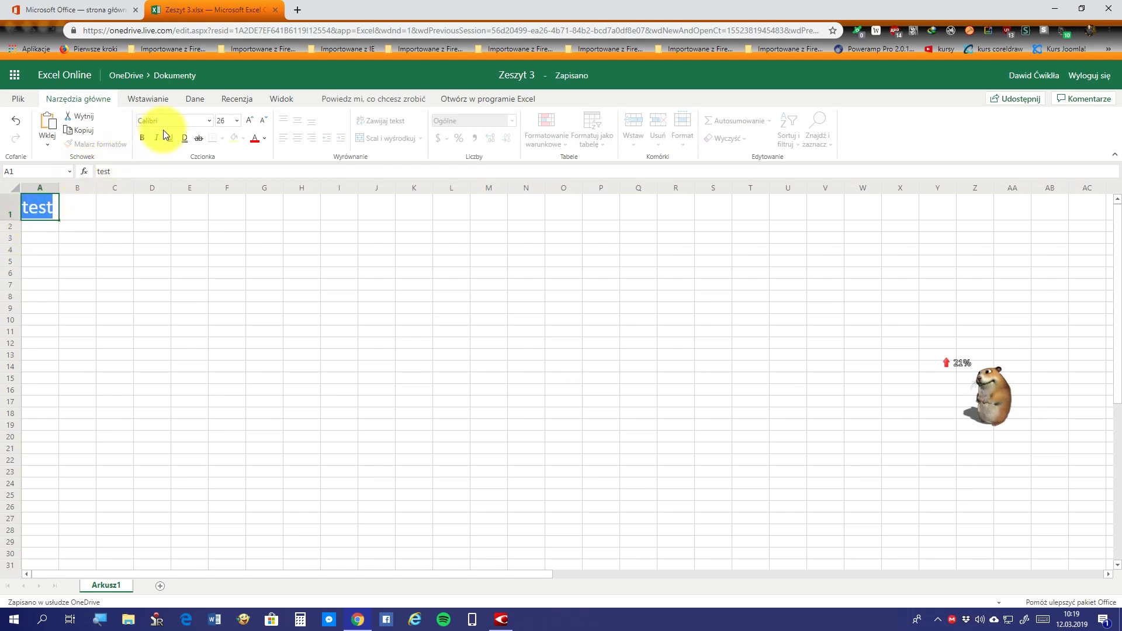
pyautogui.click(185, 140)
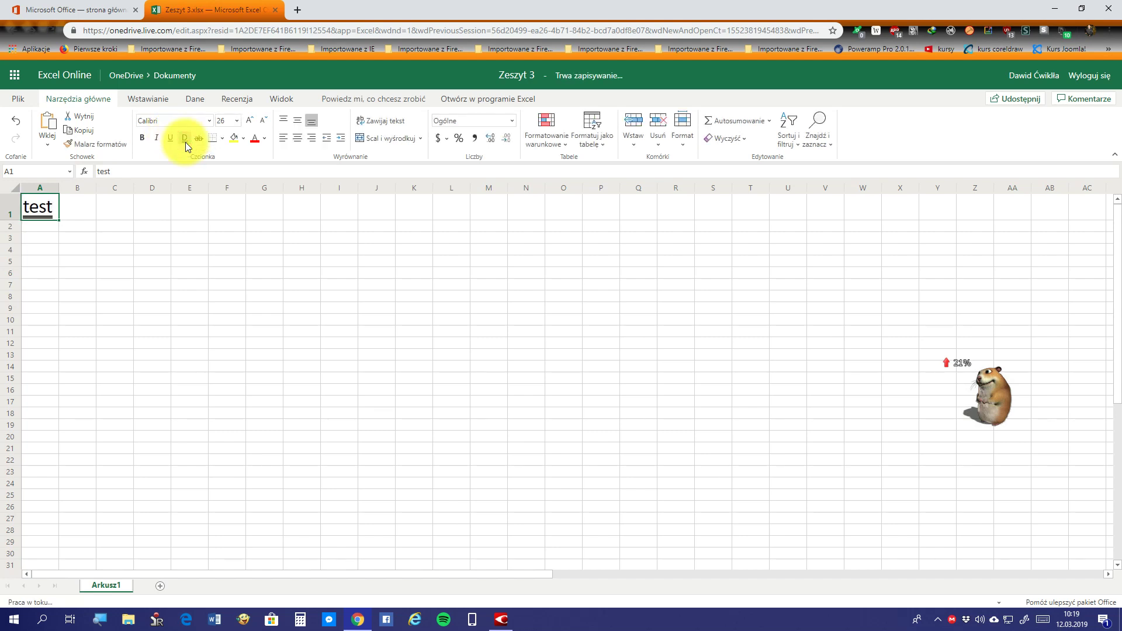
pyautogui.click(185, 142)
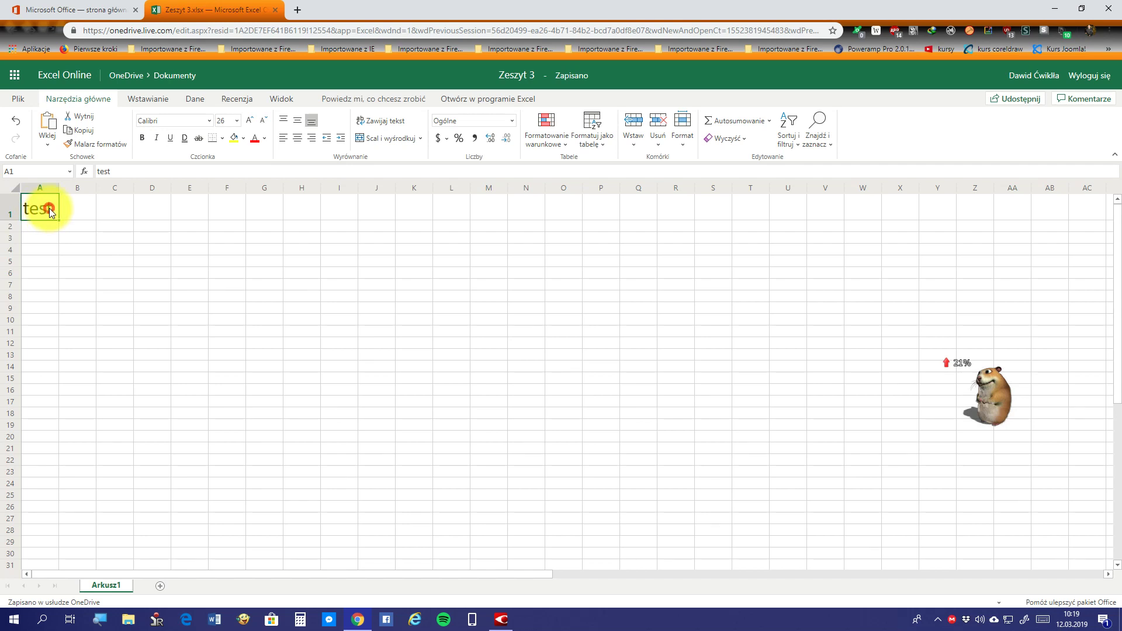
pyautogui.doubleClick(30, 205)
pyautogui.moveTo(27, 208)
pyautogui.mouseDown()
pyautogui.moveTo(55, 213)
pyautogui.moveTo(12, 210)
pyautogui.mouseUp()
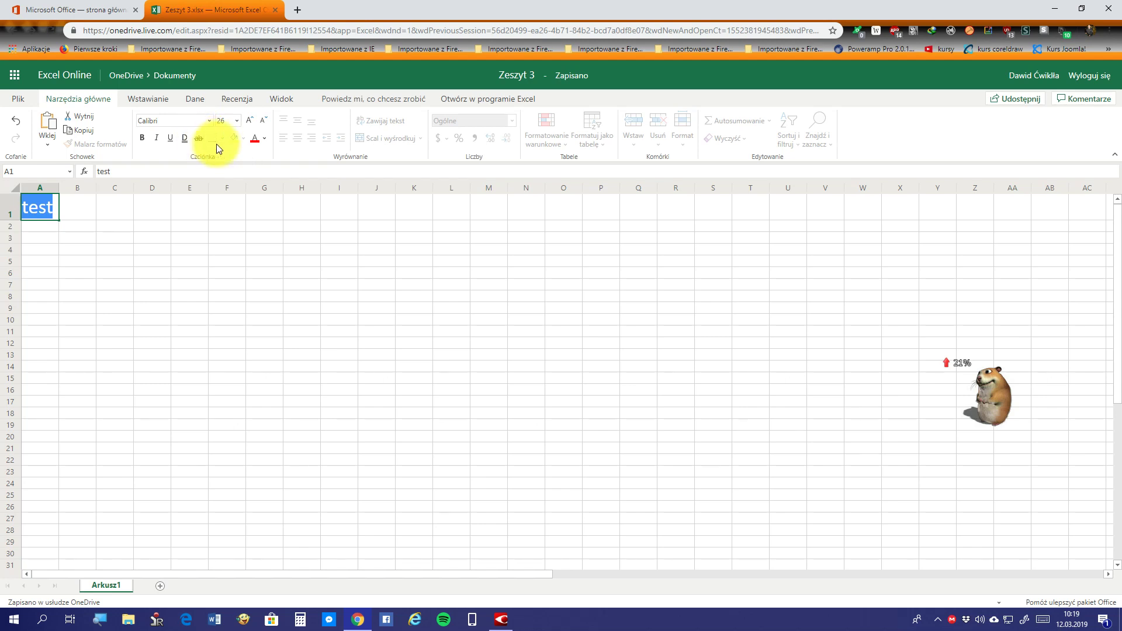
pyautogui.click(198, 139)
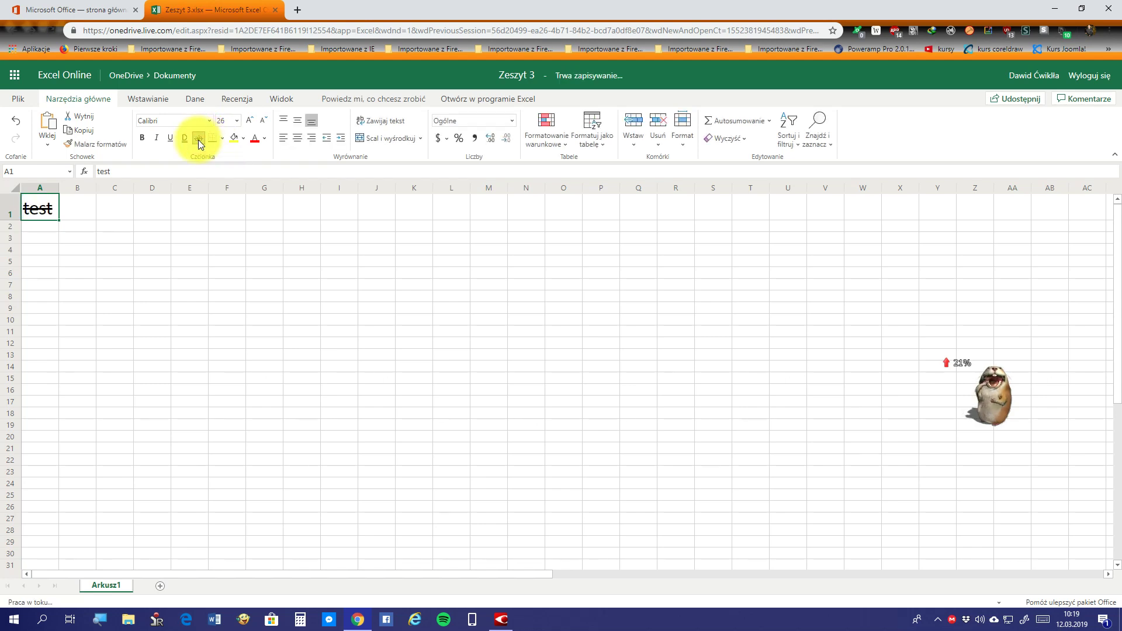
pyautogui.click(198, 139)
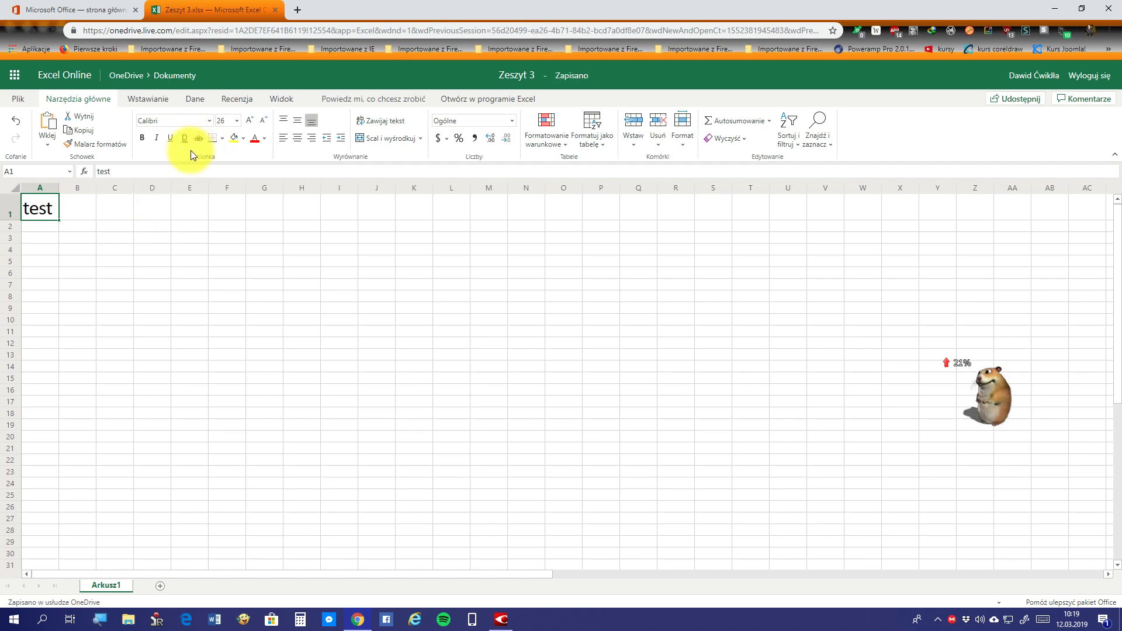
# Add a bottom border under cell A1
pyautogui.click(222, 137)
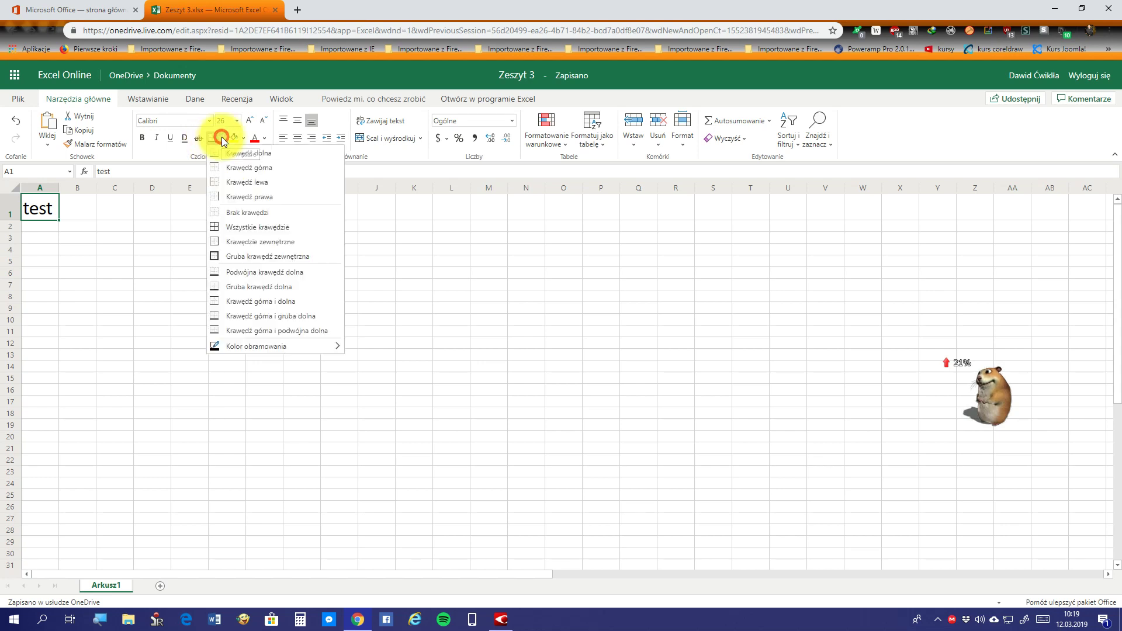
pyautogui.click(248, 154)
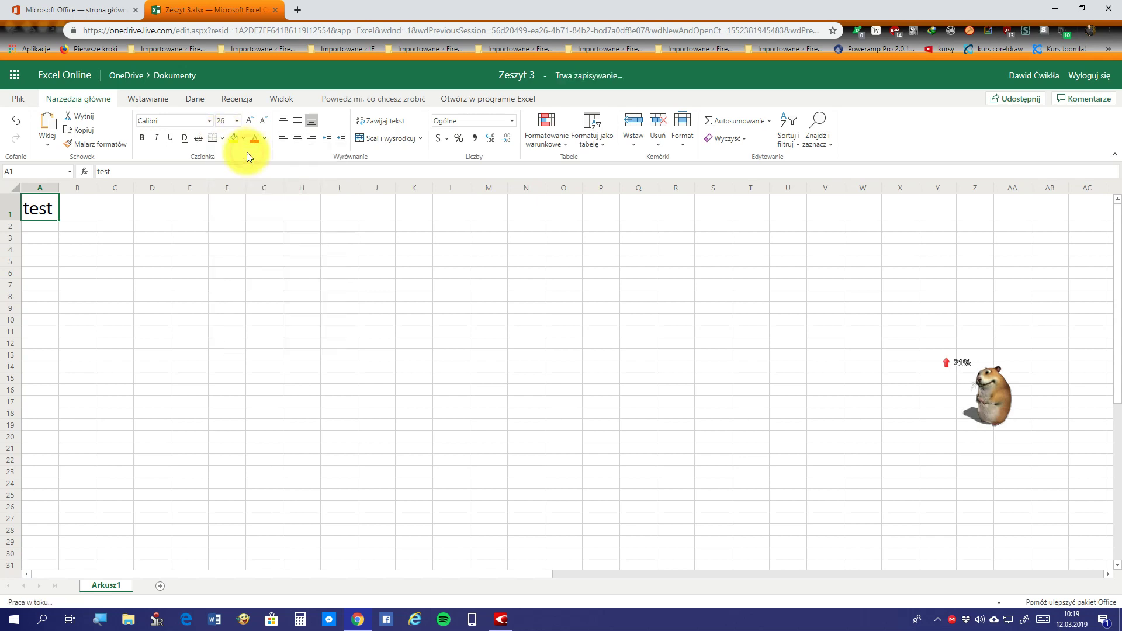
pyautogui.click(91, 216)
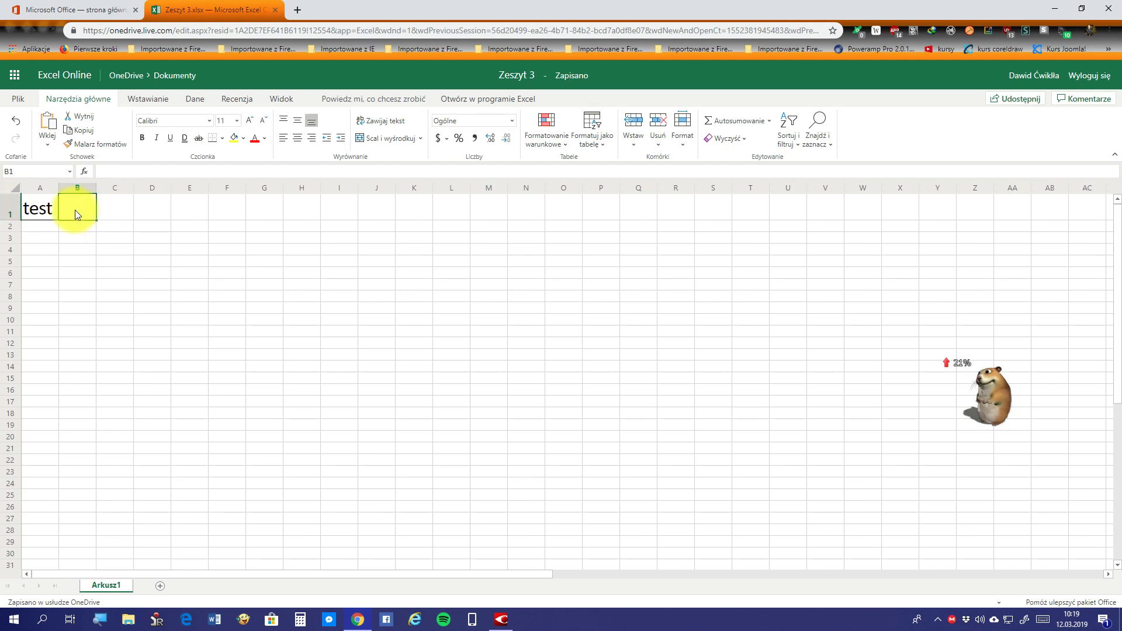
pyautogui.click(44, 205)
# Give B4 a bottom border, then remove all its borders with No Border
pyautogui.click(62, 251)
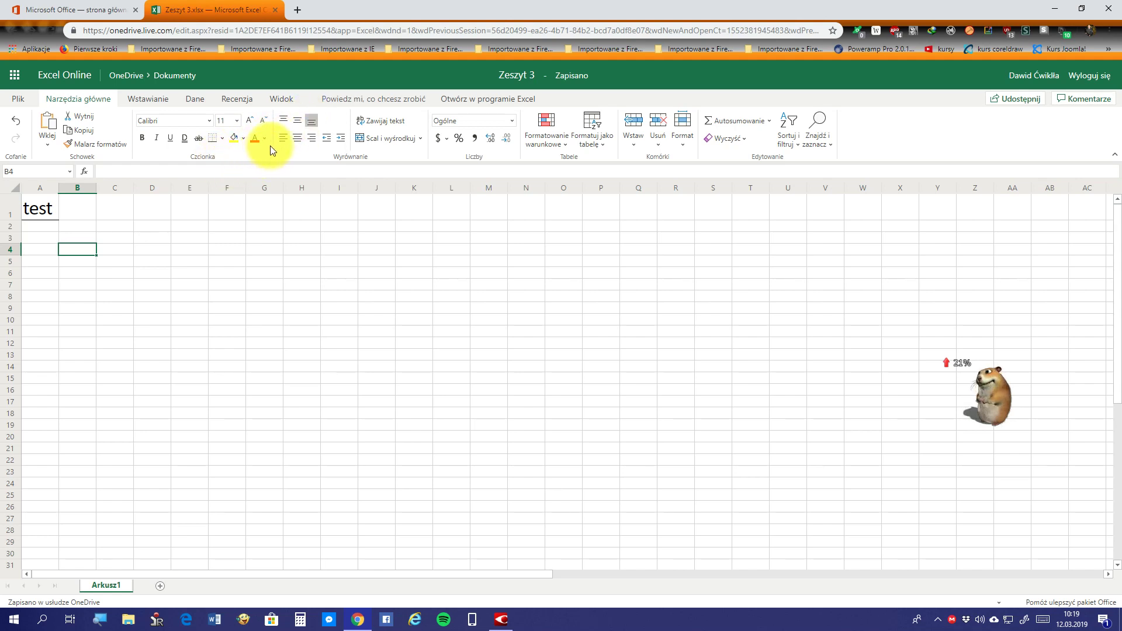
pyautogui.click(222, 138)
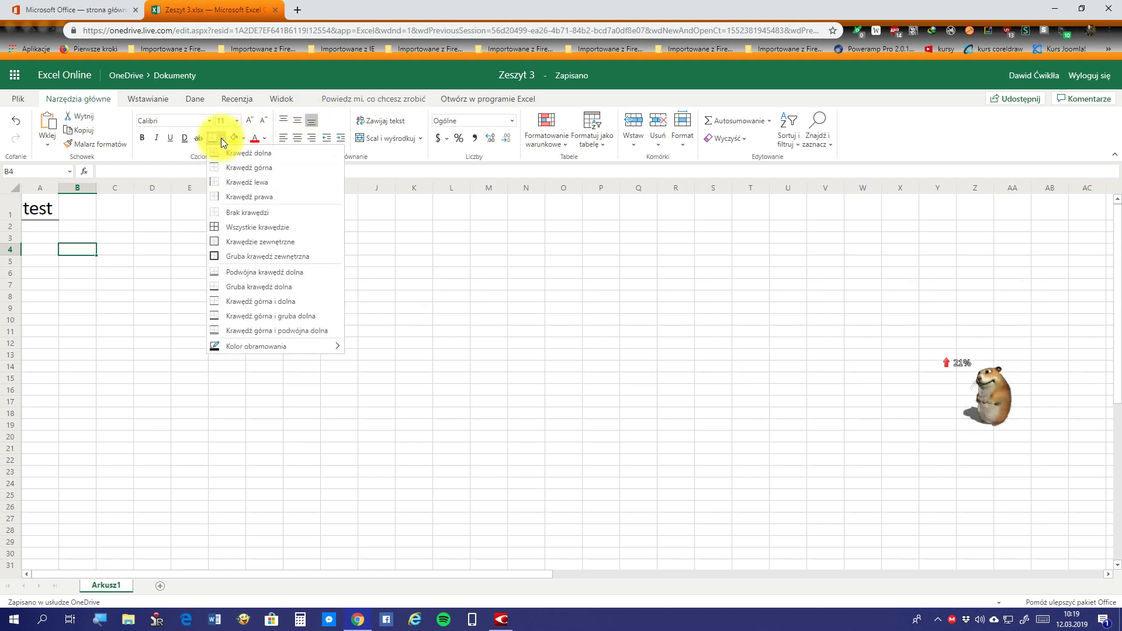
pyautogui.click(241, 154)
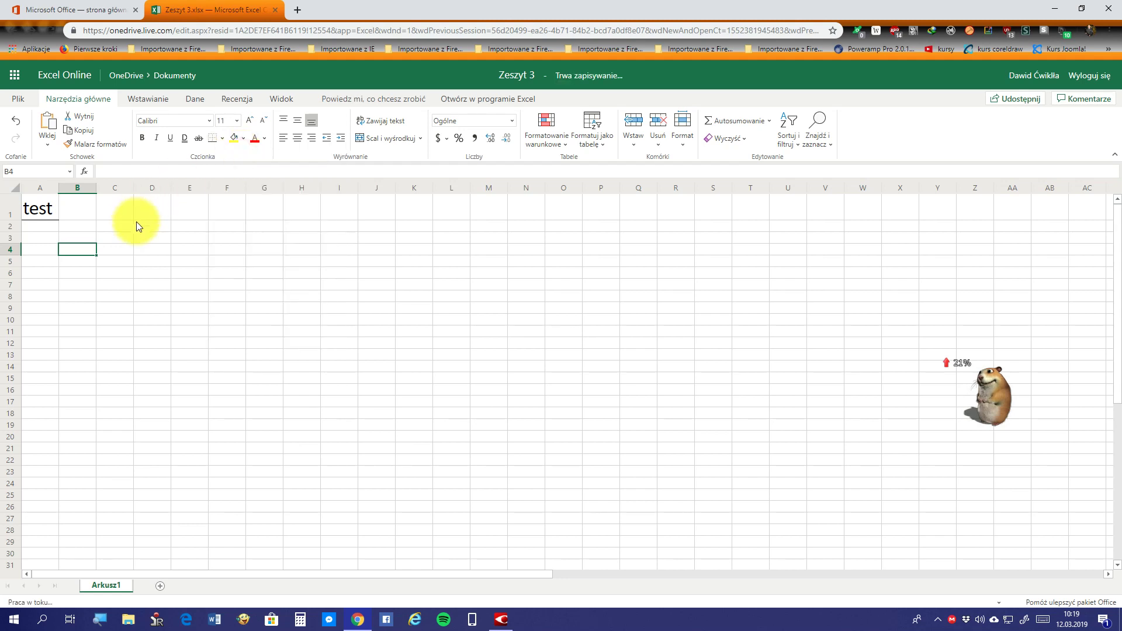
pyautogui.click(118, 247)
pyautogui.click(85, 246)
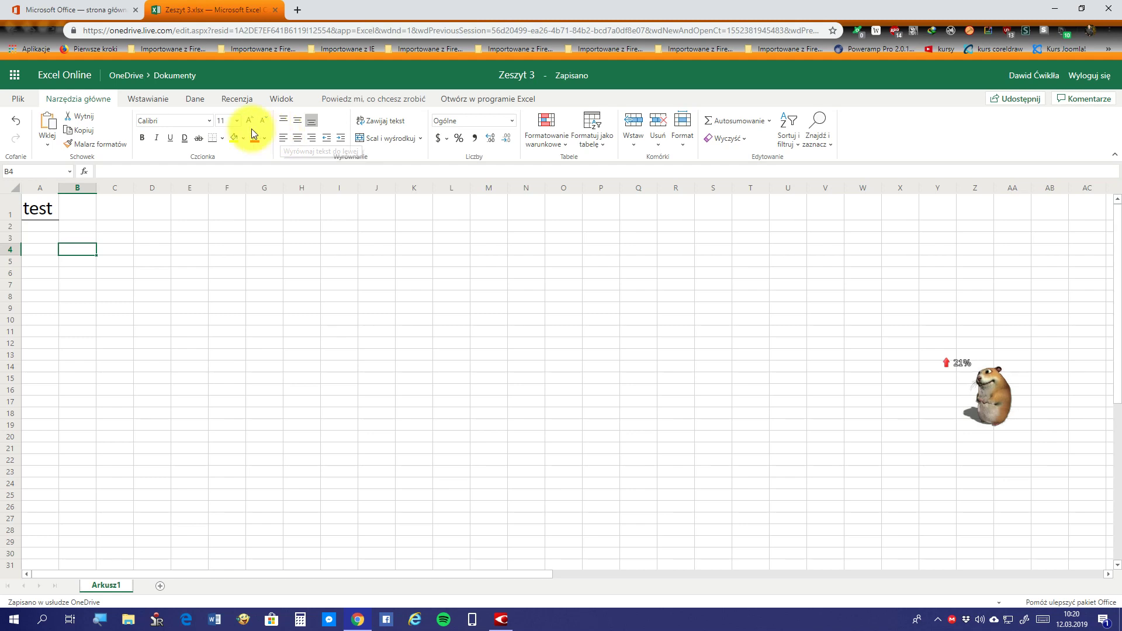
pyautogui.click(222, 138)
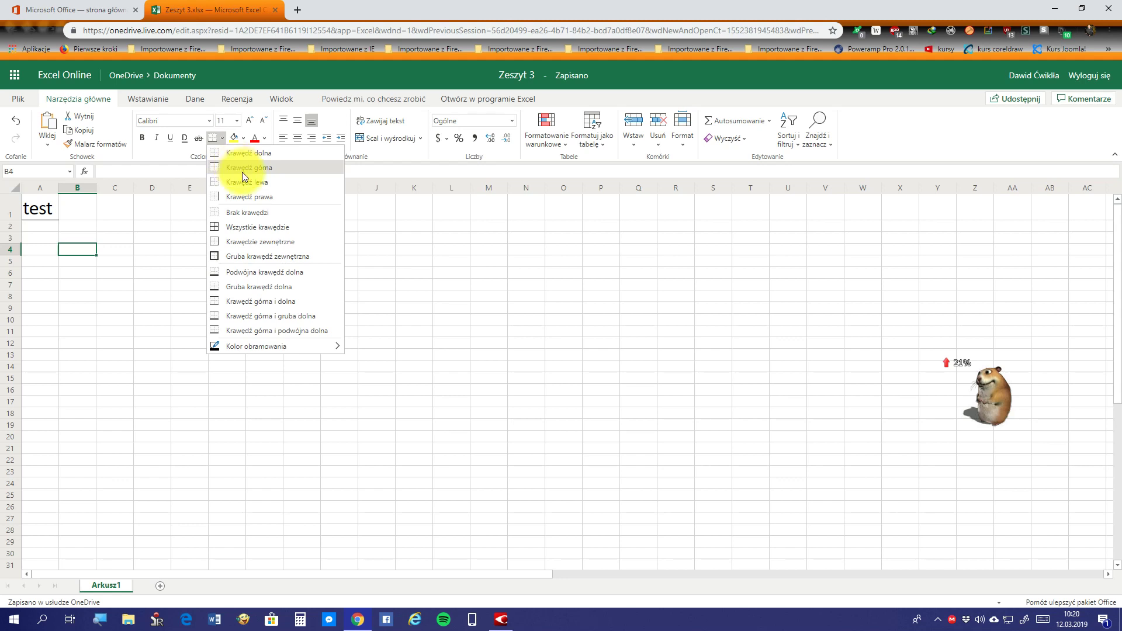
pyautogui.click(273, 217)
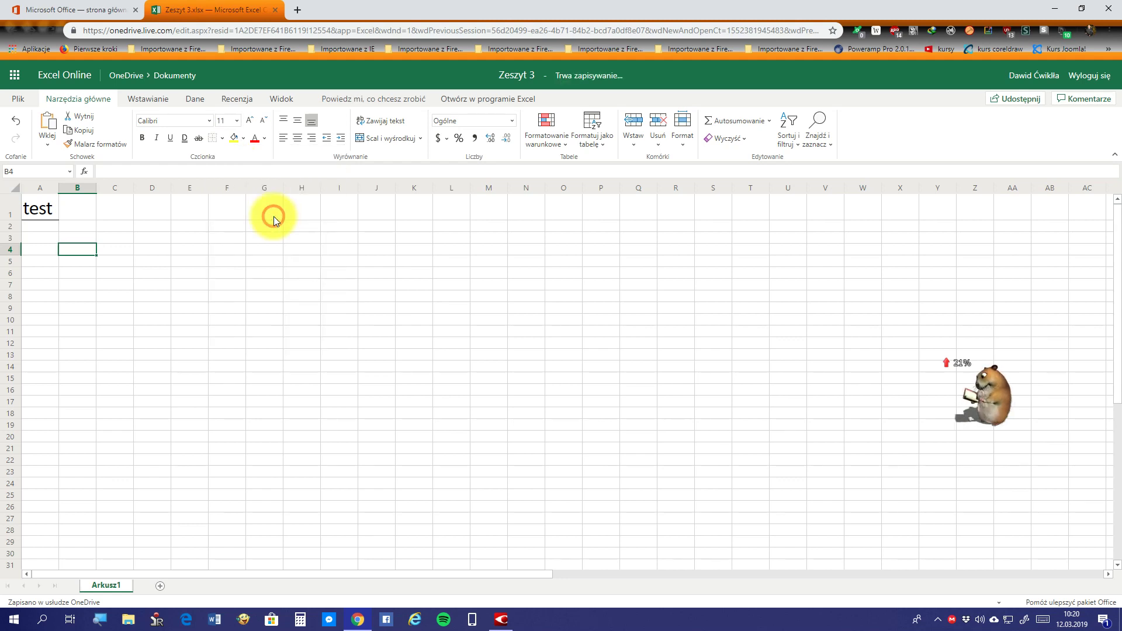
pyautogui.click(115, 251)
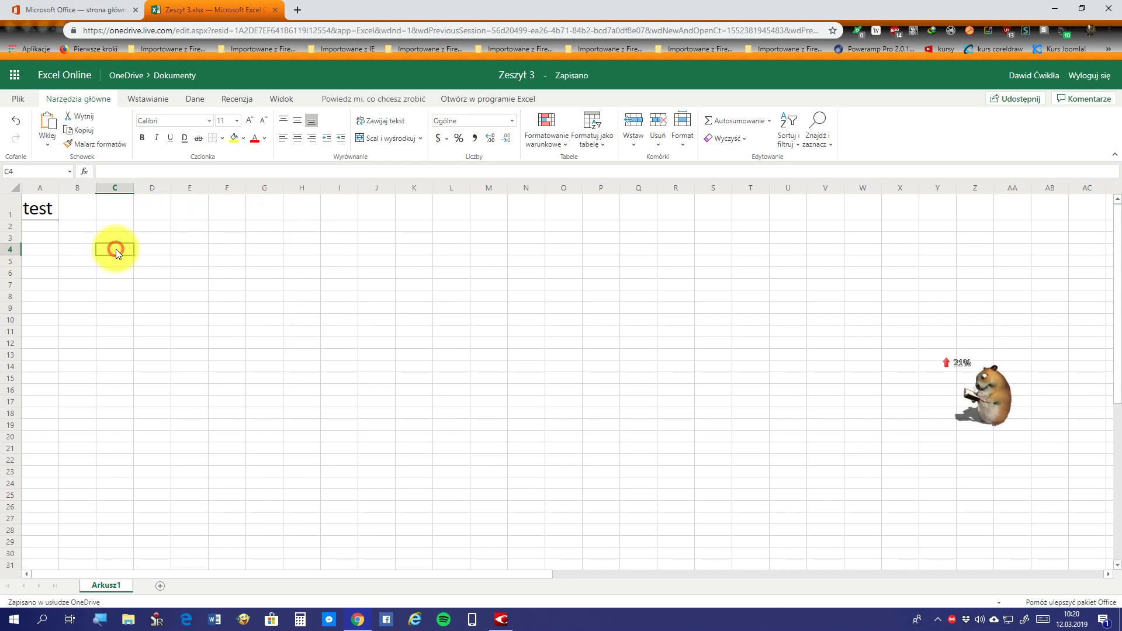
pyautogui.click(80, 250)
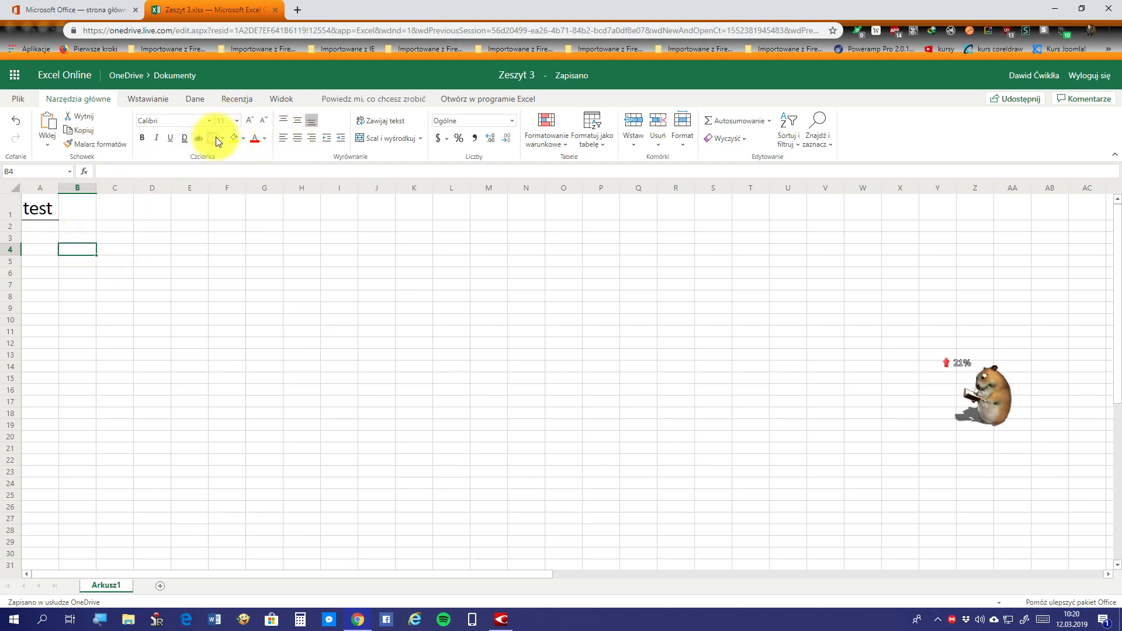
# Apply All Borders to B4, then reselect A1 without choosing another border
pyautogui.click(221, 138)
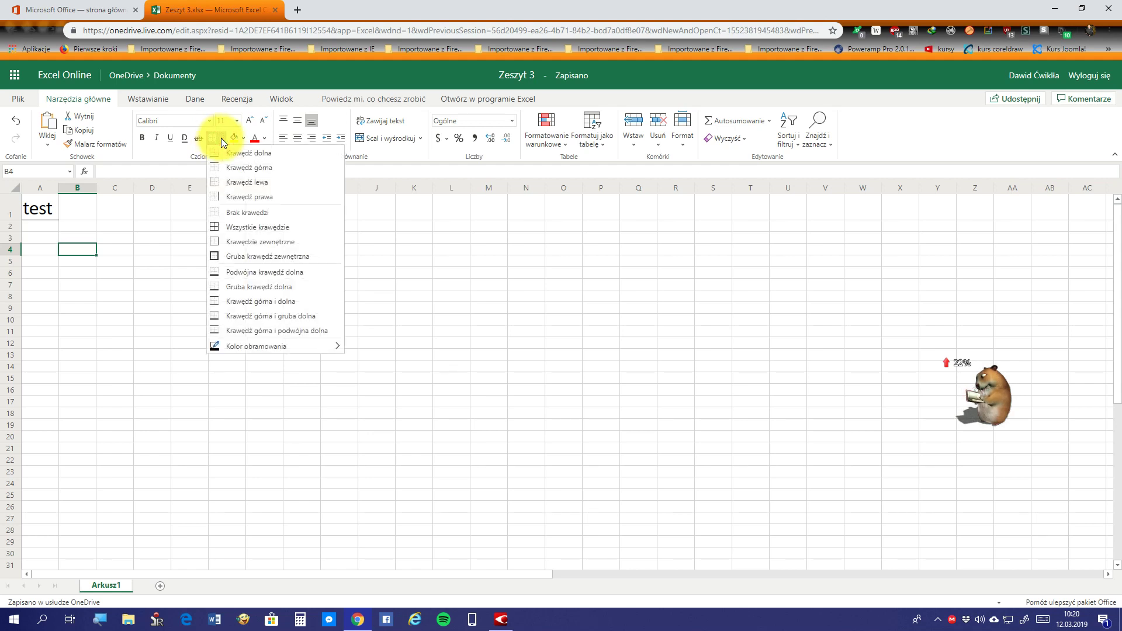
pyautogui.click(261, 228)
pyautogui.click(110, 252)
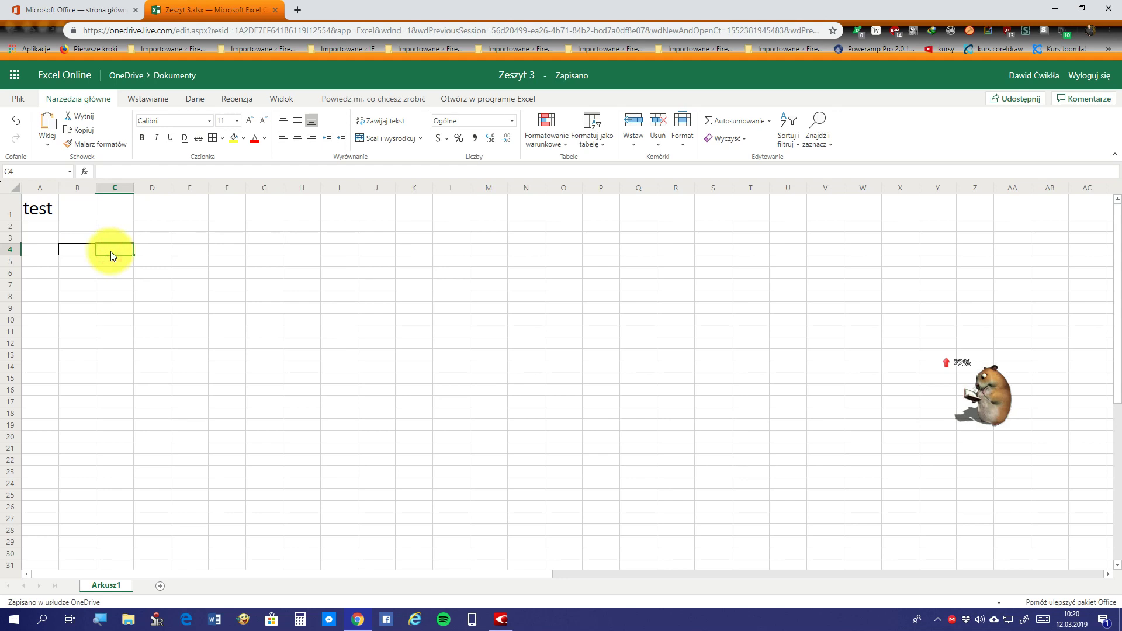
pyautogui.click(93, 246)
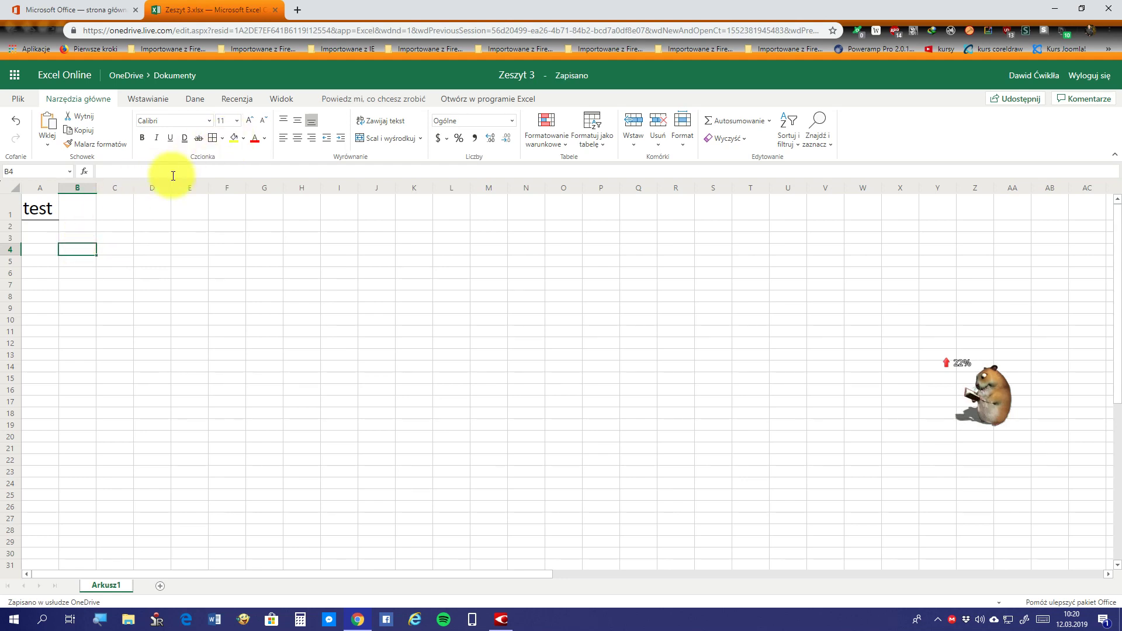
pyautogui.click(222, 138)
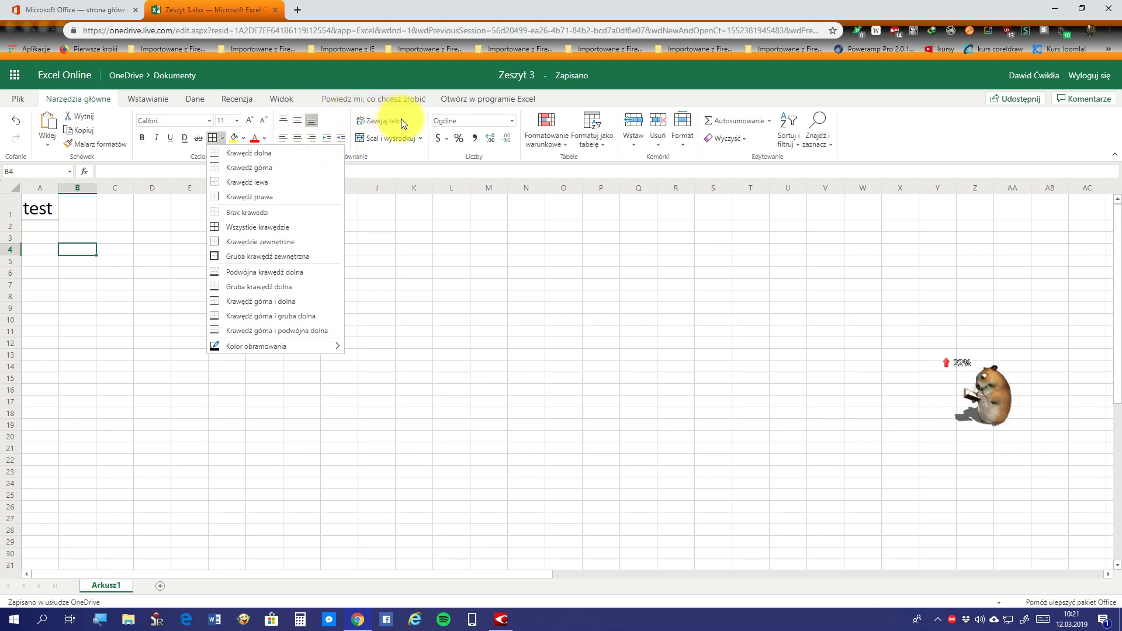
pyautogui.click(51, 205)
pyautogui.click(44, 211)
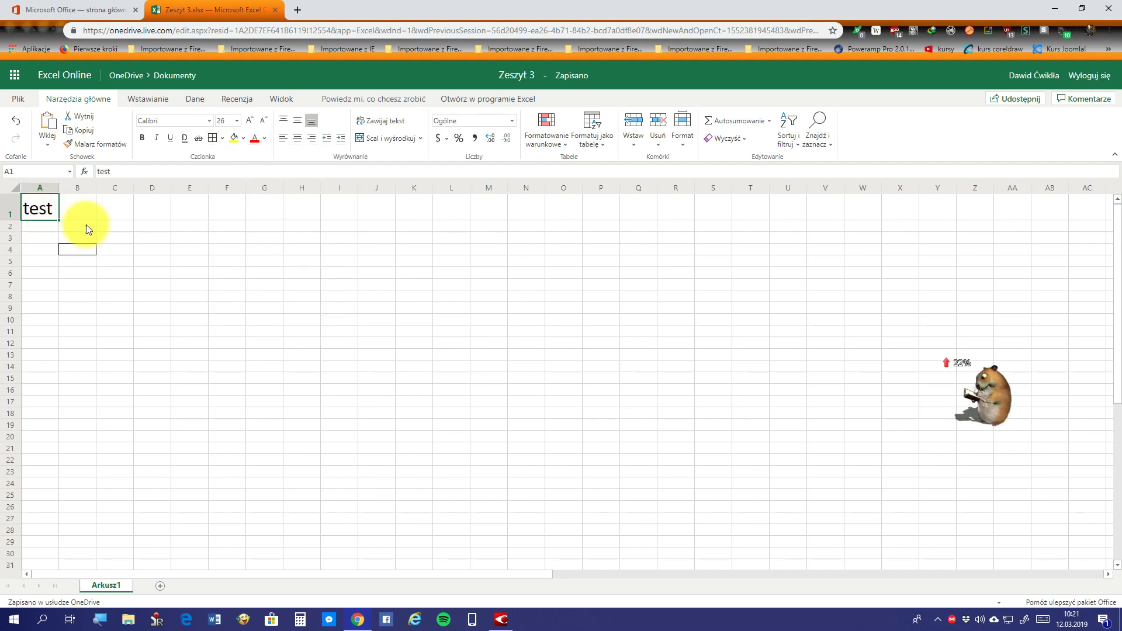
pyautogui.press('BackSpace')
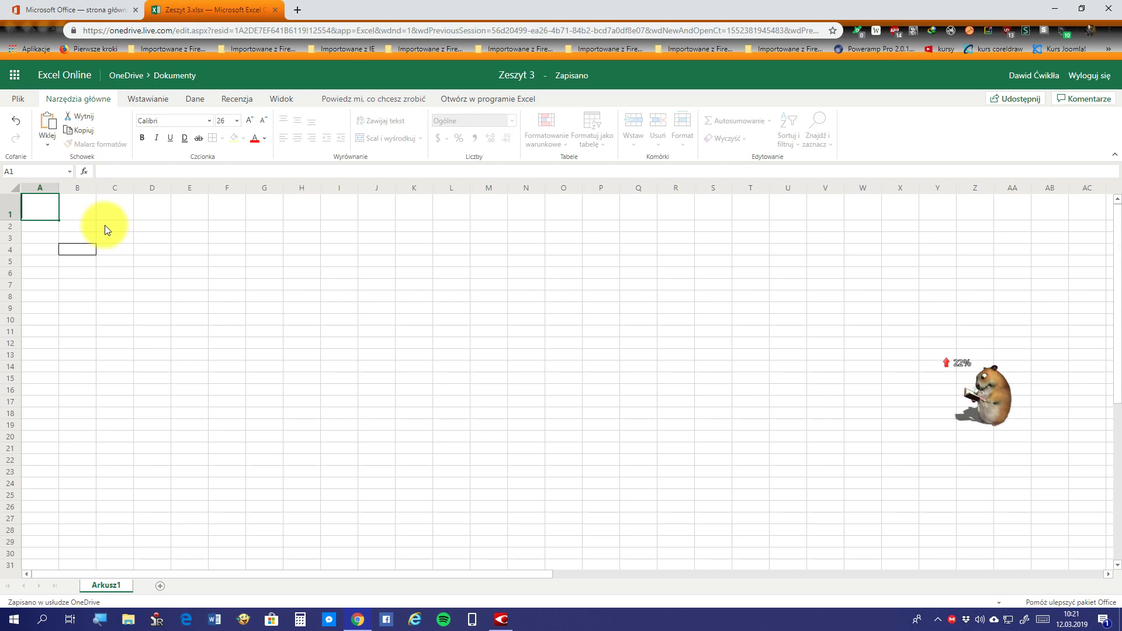
pyautogui.write('w')
pyautogui.write('ij')
pyautogui.press('BackSpace')
pyautogui.write('tacji')
pyautogui.press('BackSpace')
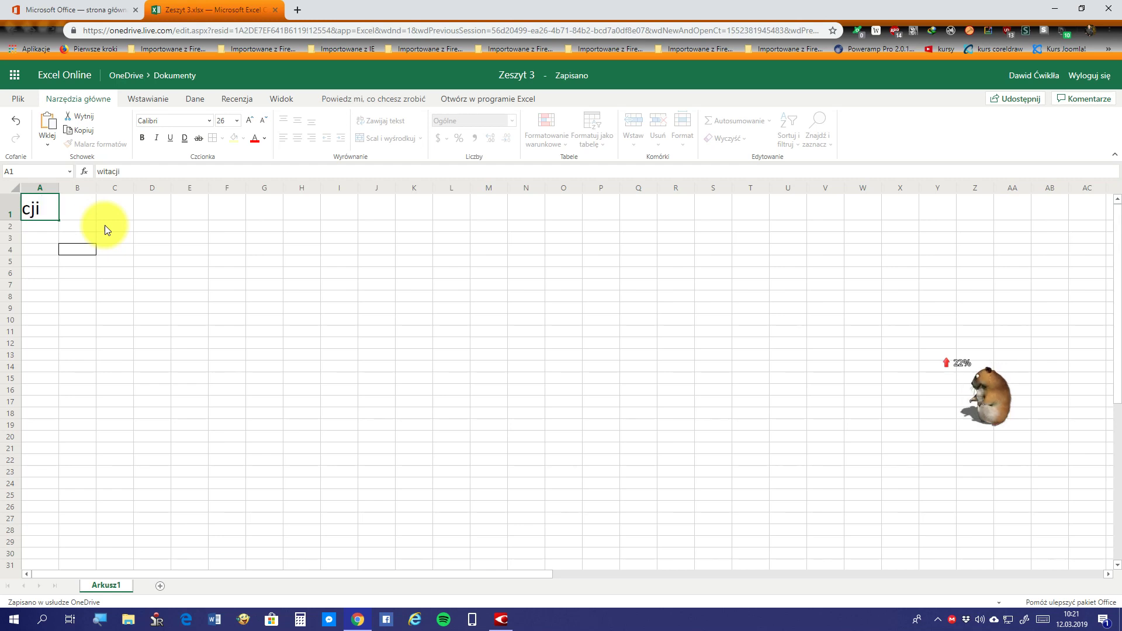
pyautogui.press('BackSpace')
pyautogui.press('BackSpace')
pyautogui.press('BackSpace')
pyautogui.press('BackSpace')
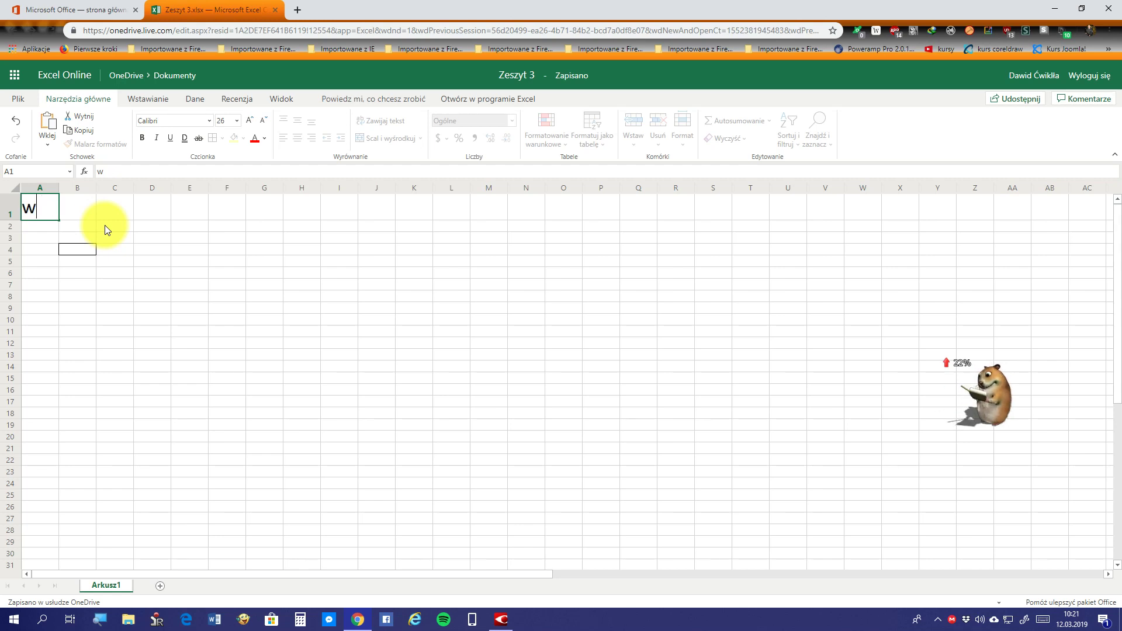
pyautogui.write('ita')
pyautogui.press('BackSpace')
pyautogui.press('BackSpace')
pyautogui.press('BackSpace')
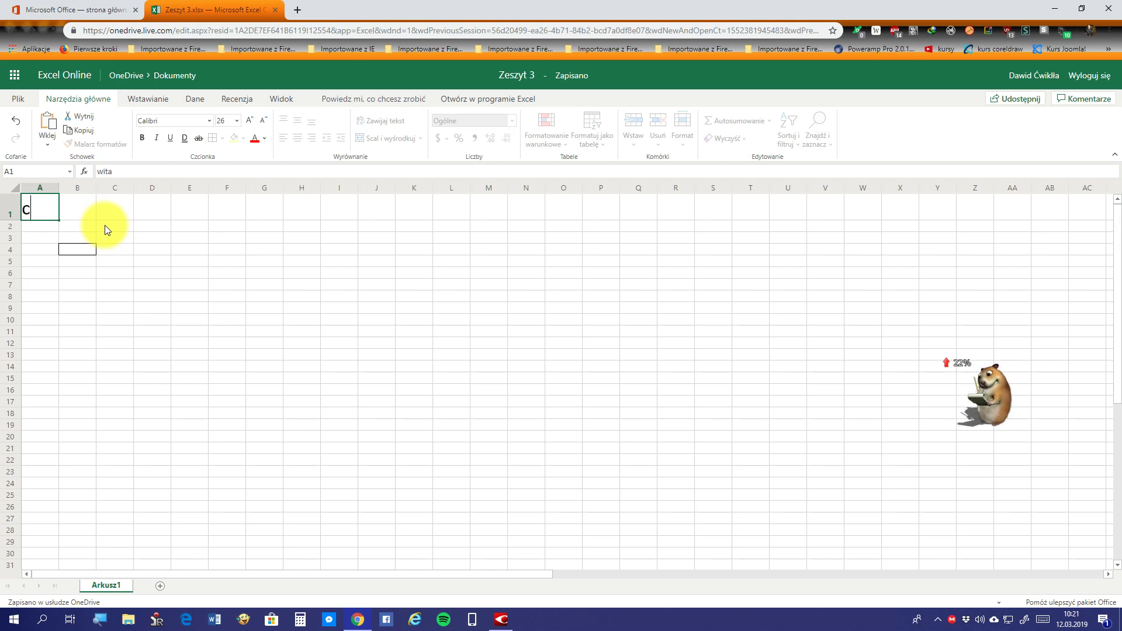
pyautogui.write('witaj')
pyautogui.write('cie')
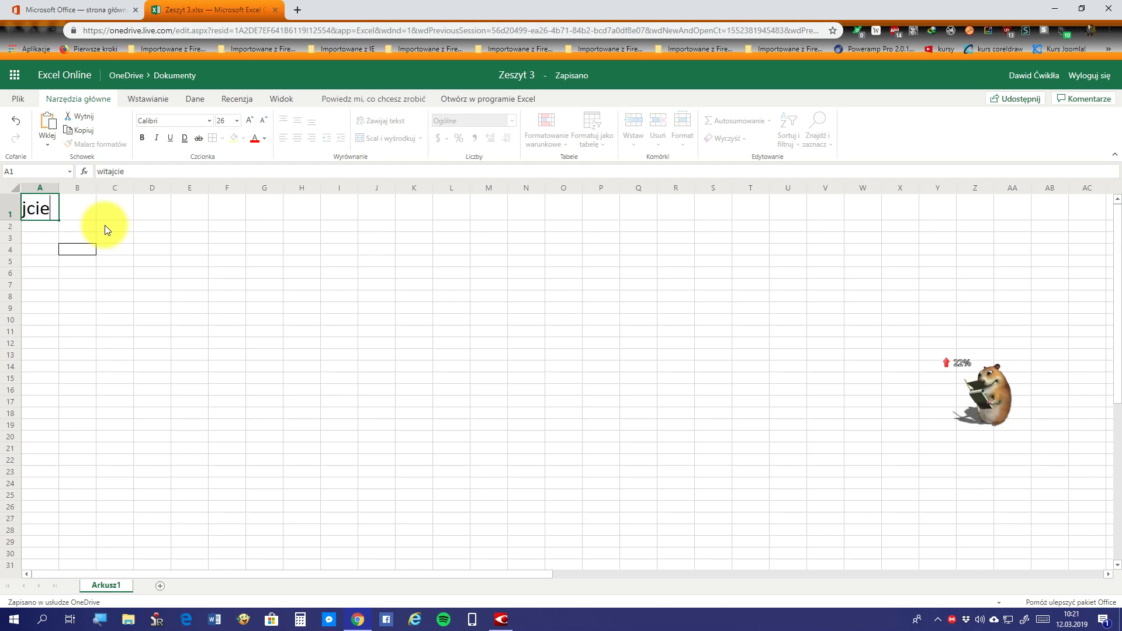
pyautogui.click(65, 216)
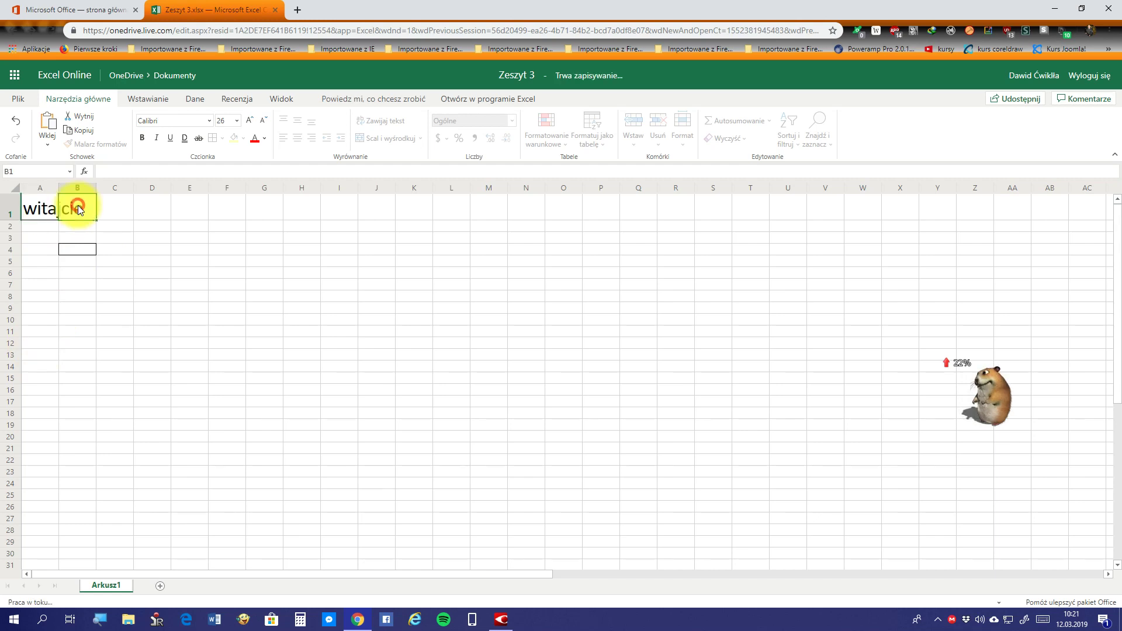
pyautogui.click(47, 209)
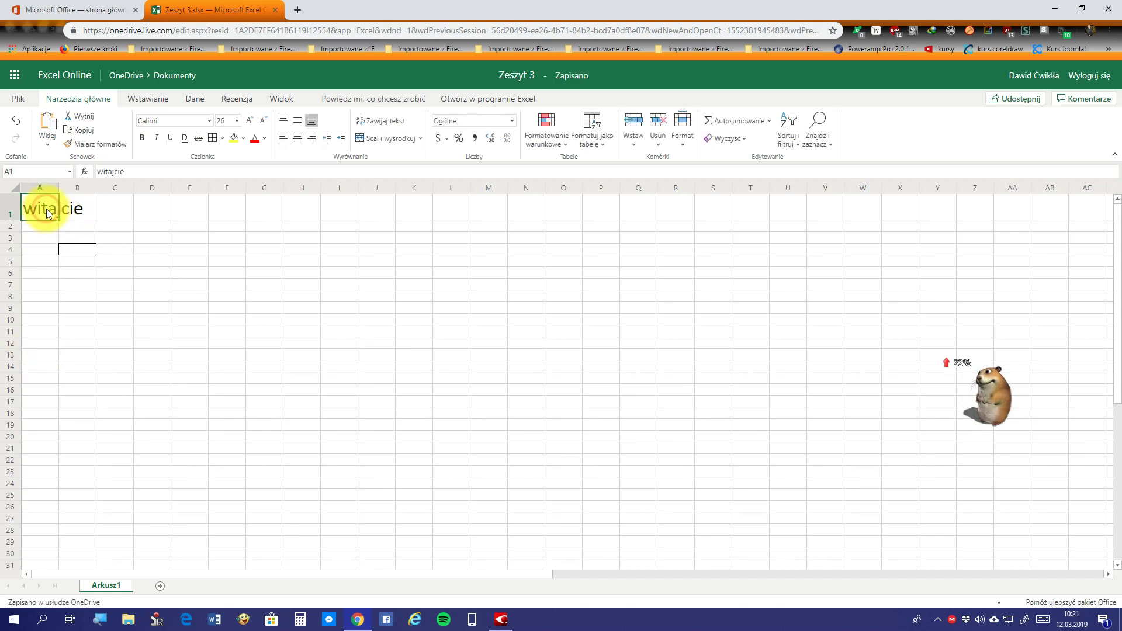
pyautogui.moveTo(83, 202); pyautogui.dragTo(33, 213)
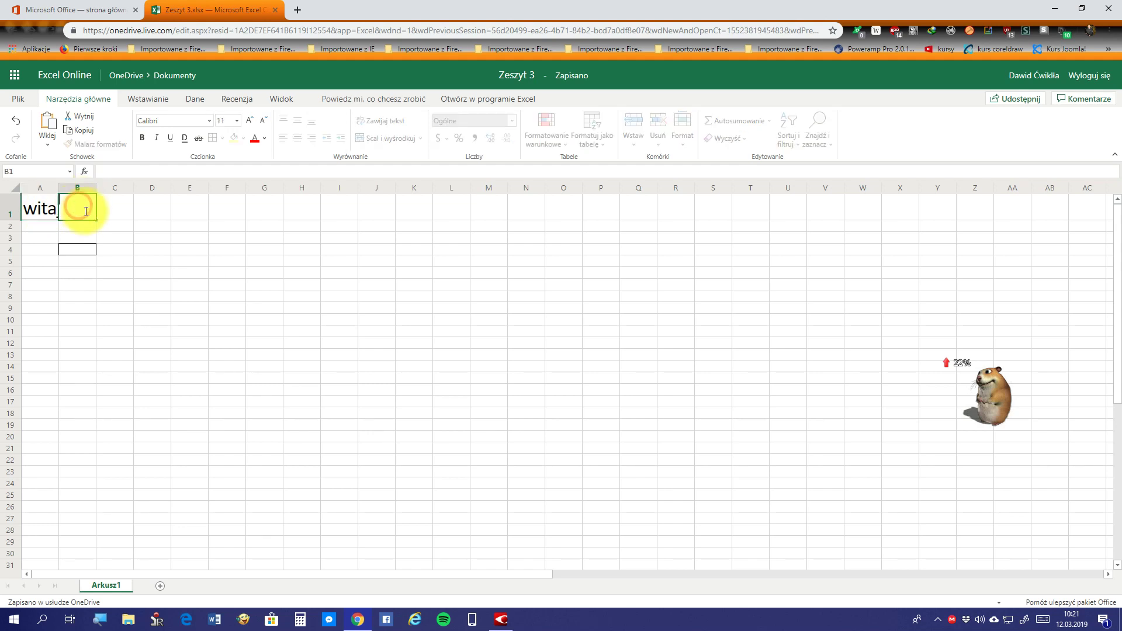
pyautogui.click(34, 211)
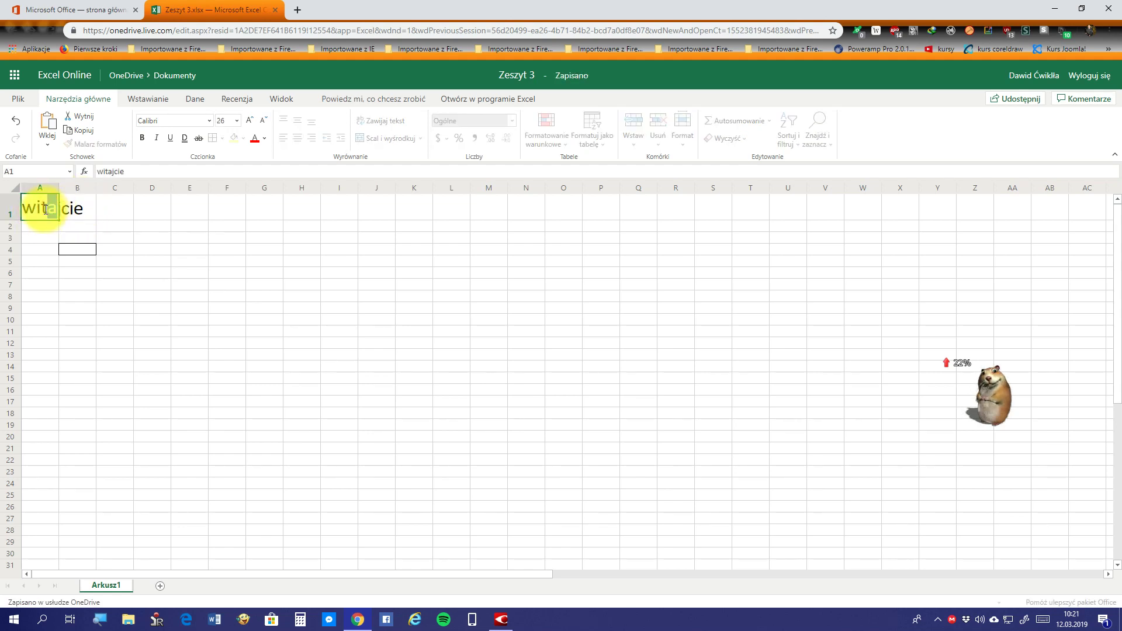
pyautogui.click(46, 210)
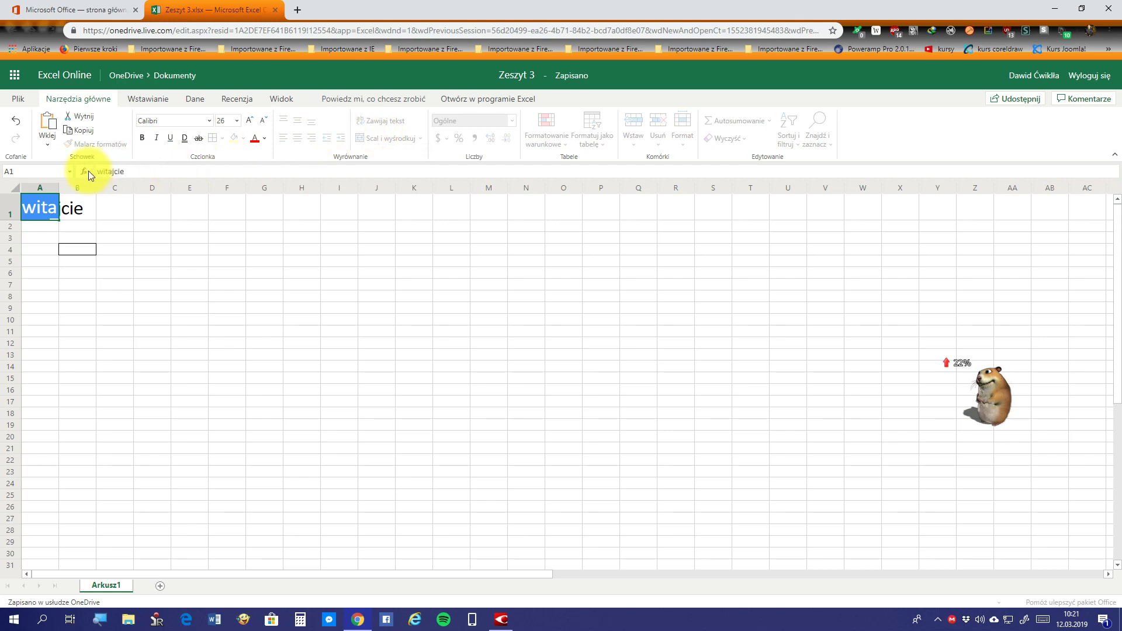
pyautogui.press('Escape')
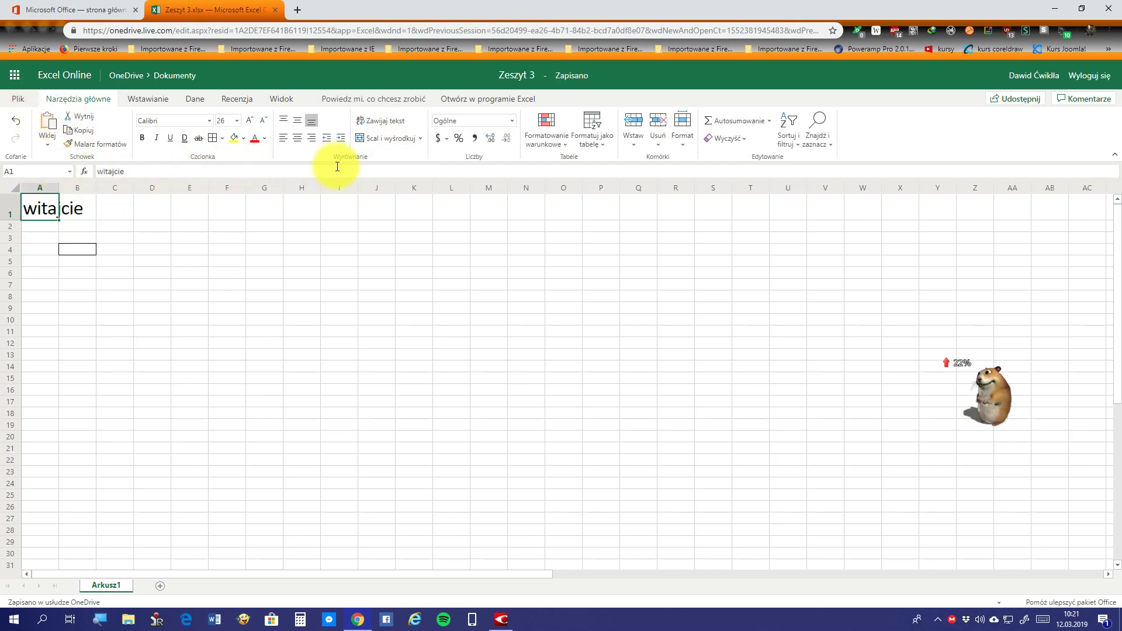
# Wrap the 'witajcie' text in A1 onto two lines
pyautogui.click(392, 119)
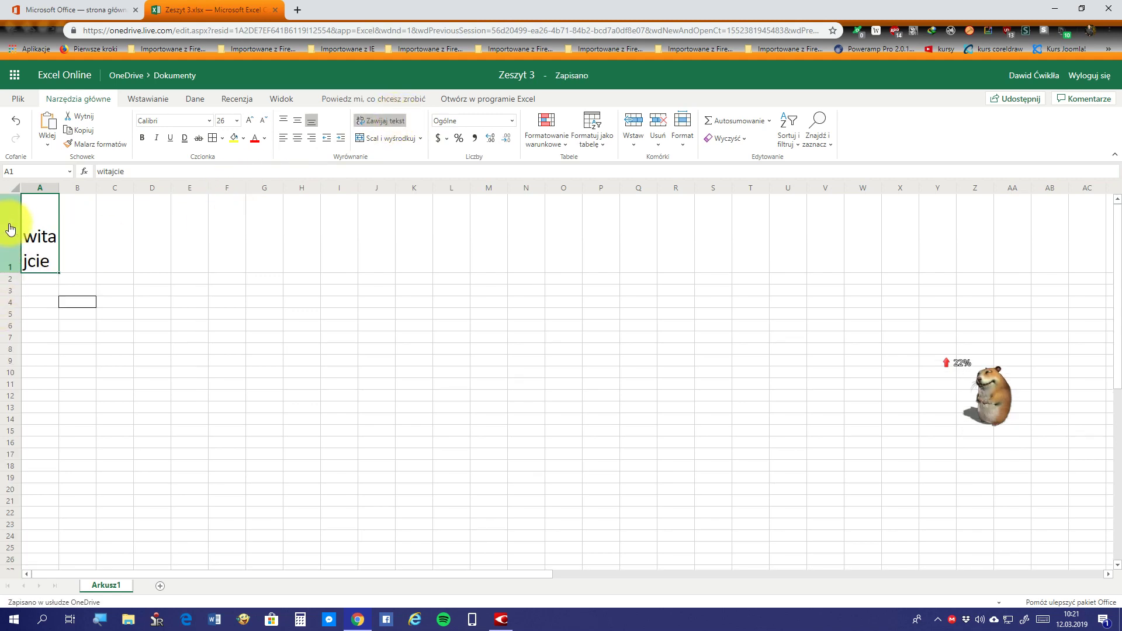
pyautogui.click(62, 230)
pyautogui.click(43, 218)
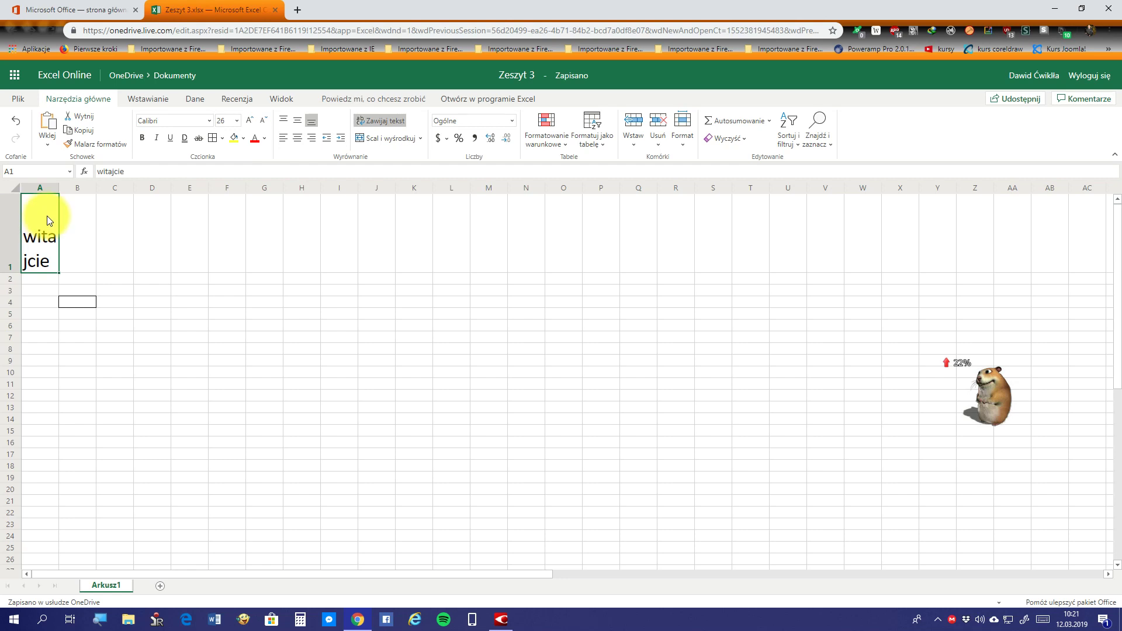
pyautogui.doubleClick(36, 260)
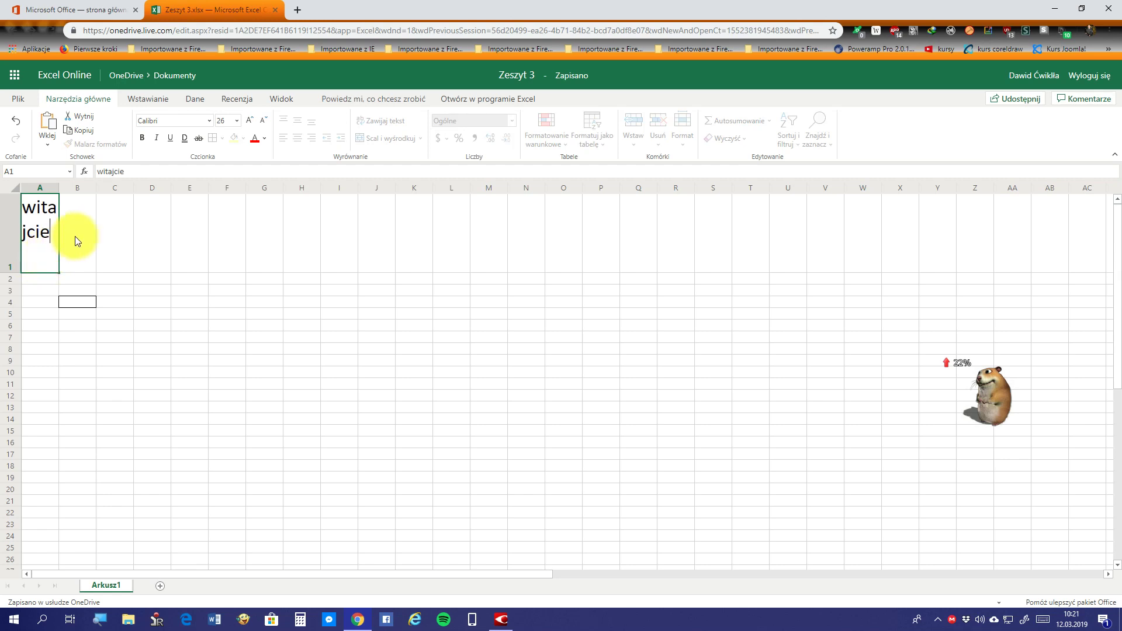
pyautogui.click(75, 236)
pyautogui.doubleClick(54, 251)
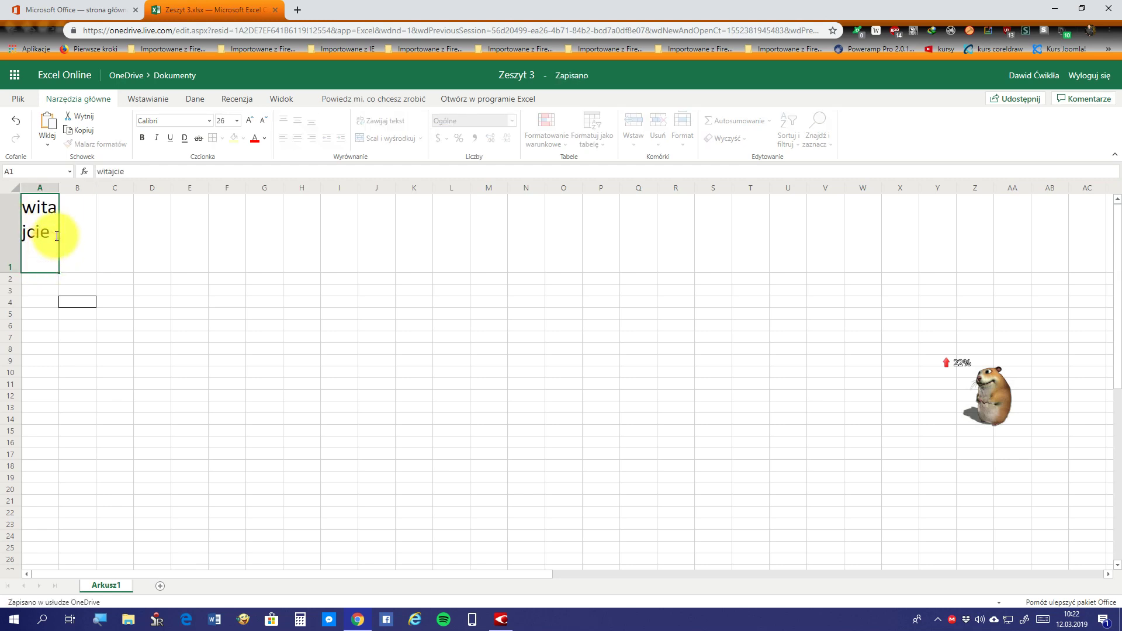
pyautogui.moveTo(57, 236); pyautogui.dragTo(21, 202)
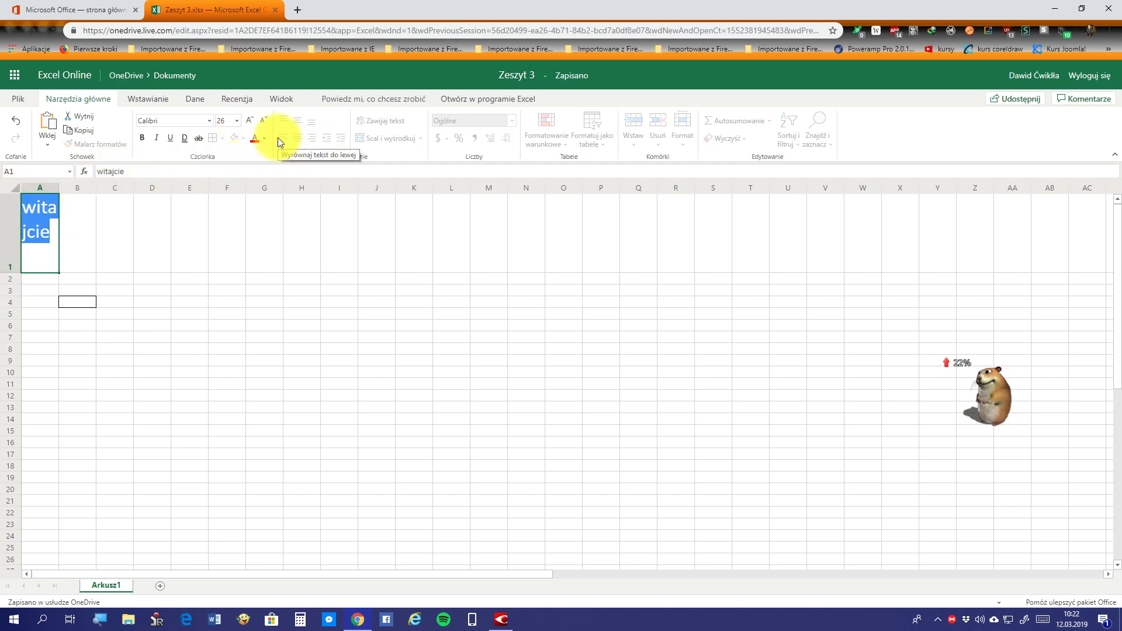
pyautogui.click(73, 234)
pyautogui.click(35, 237)
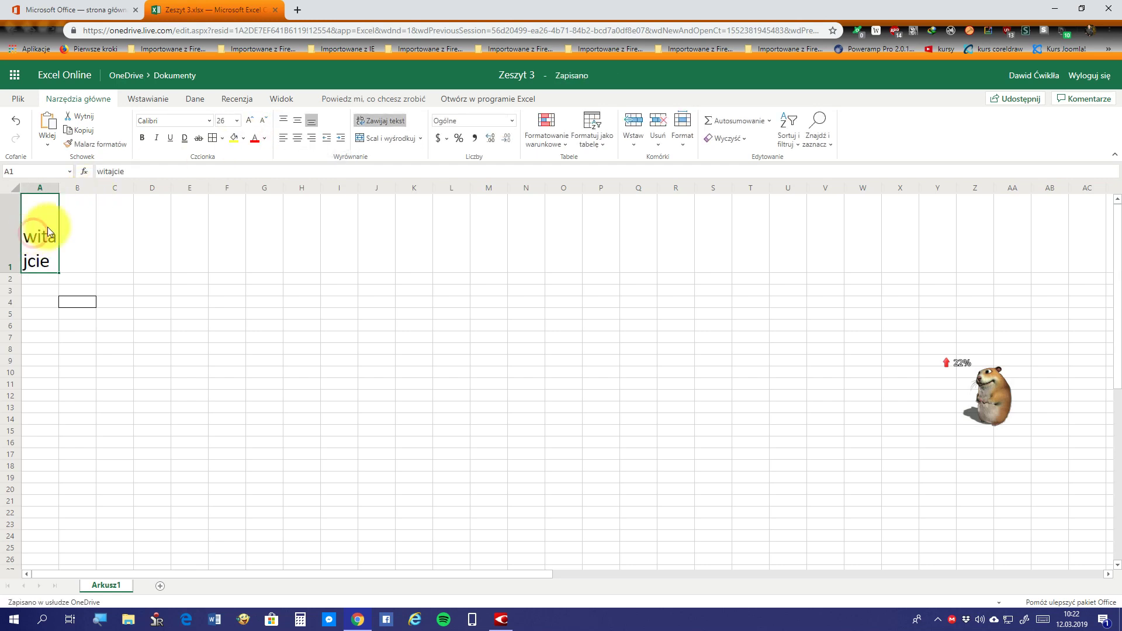
# Try left, middle and top alignment on cell A1
pyautogui.click(283, 138)
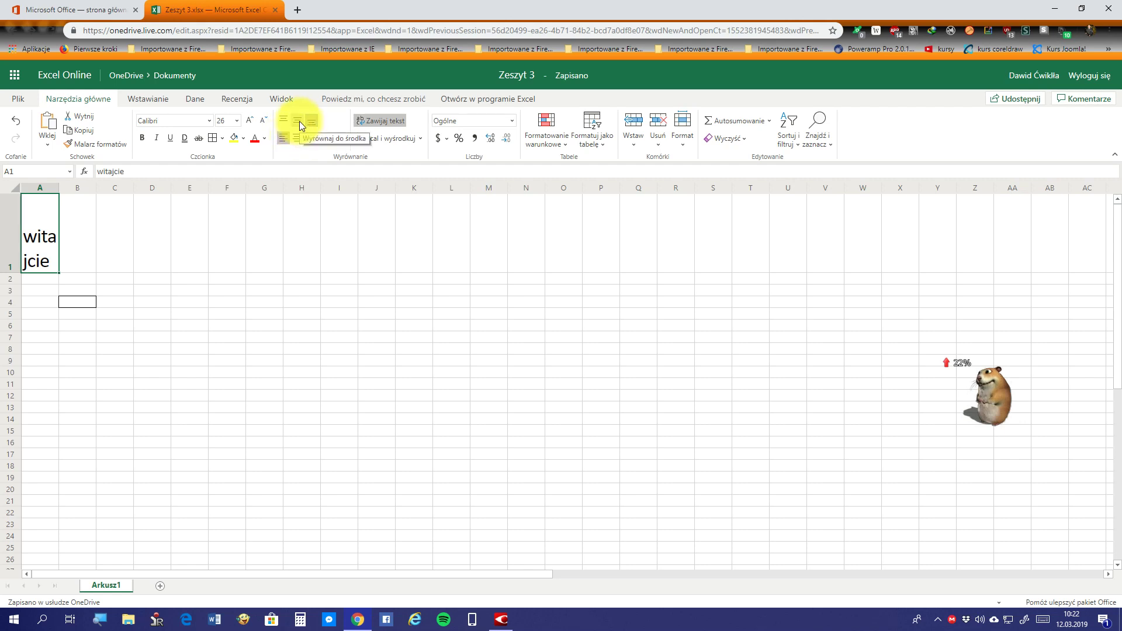
pyautogui.click(300, 121)
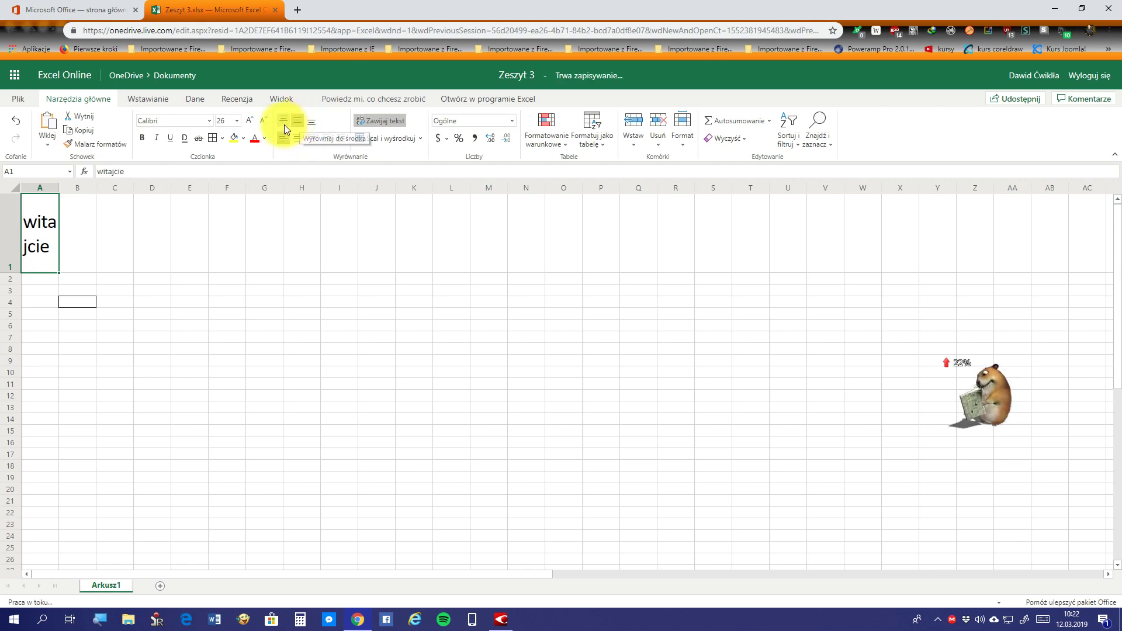
pyautogui.click(284, 121)
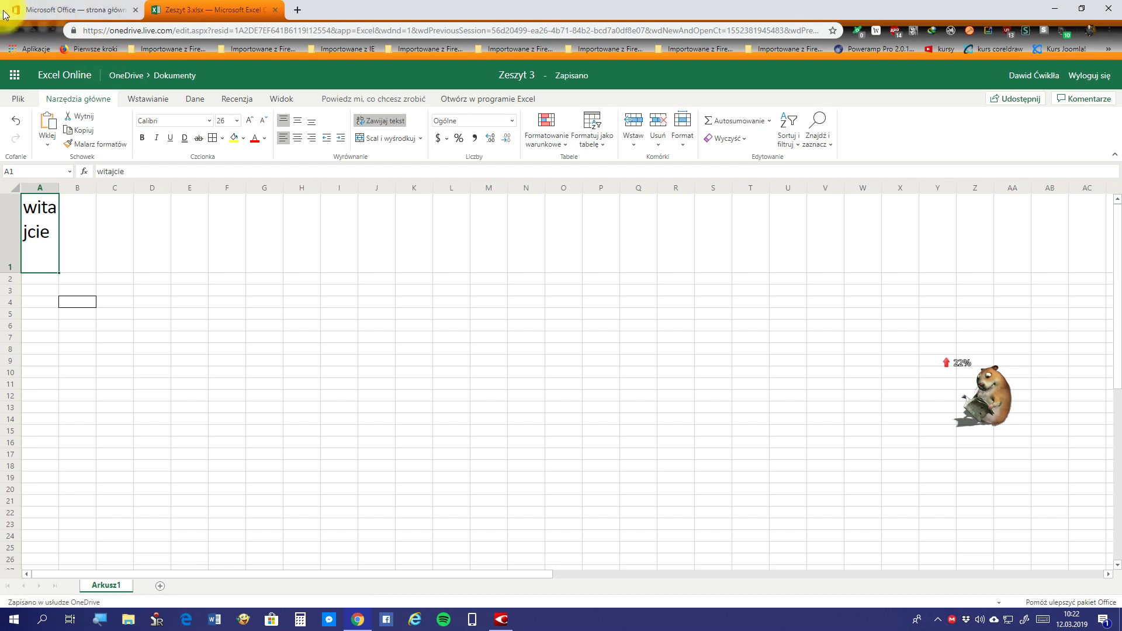
# Delete the 'witajcie' text from A1, leaving the cell empty
pyautogui.doubleClick(47, 235)
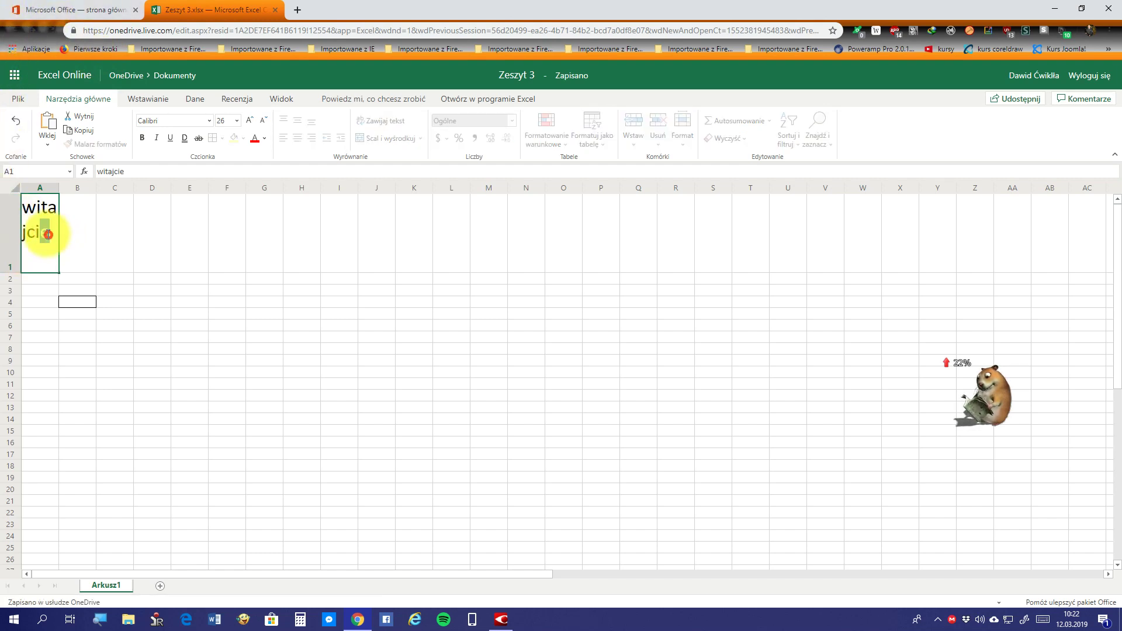
pyautogui.moveTo(48, 235); pyautogui.dragTo(22, 209)
pyautogui.press('Delete')
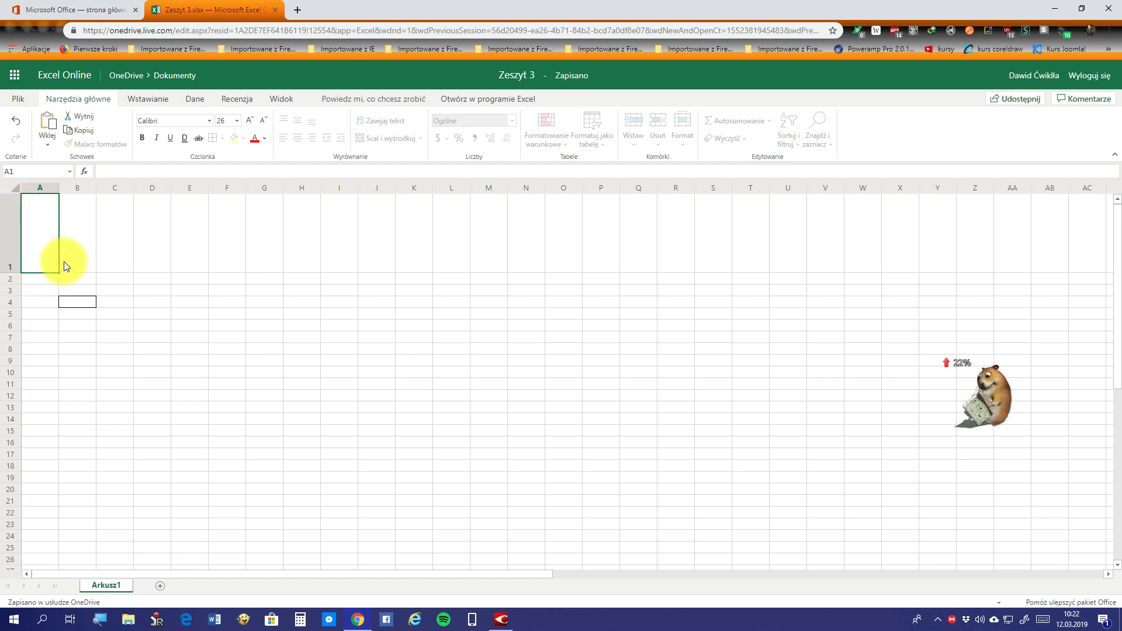
# Merge and centre cells A1 and B1 into one cell
pyautogui.click(83, 252)
pyautogui.moveTo(83, 250); pyautogui.dragTo(52, 255)
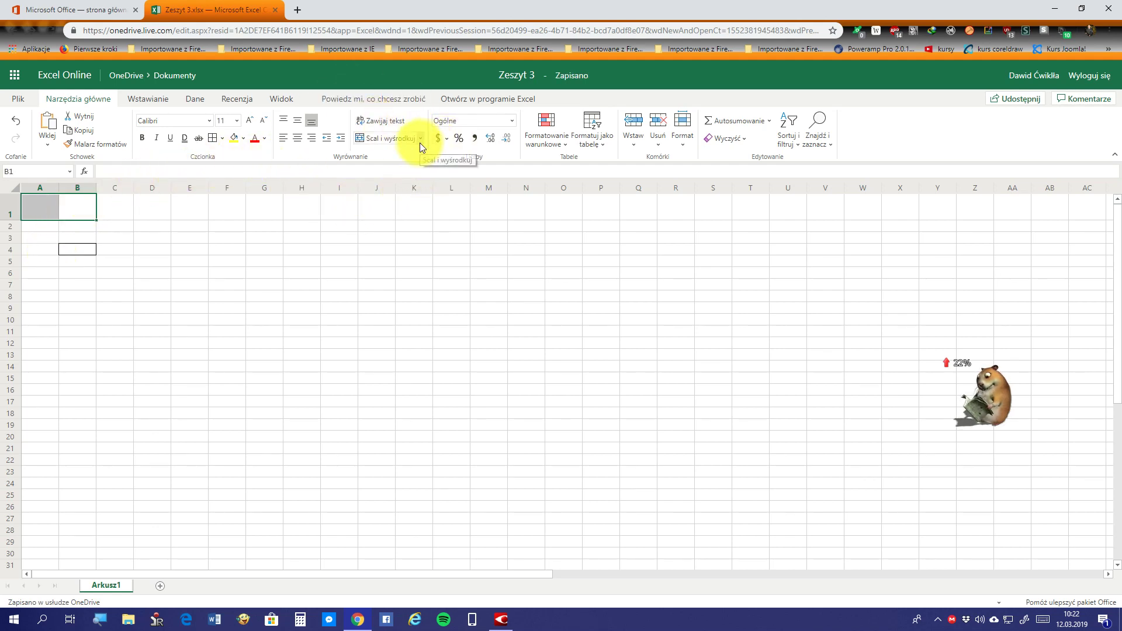
pyautogui.click(400, 139)
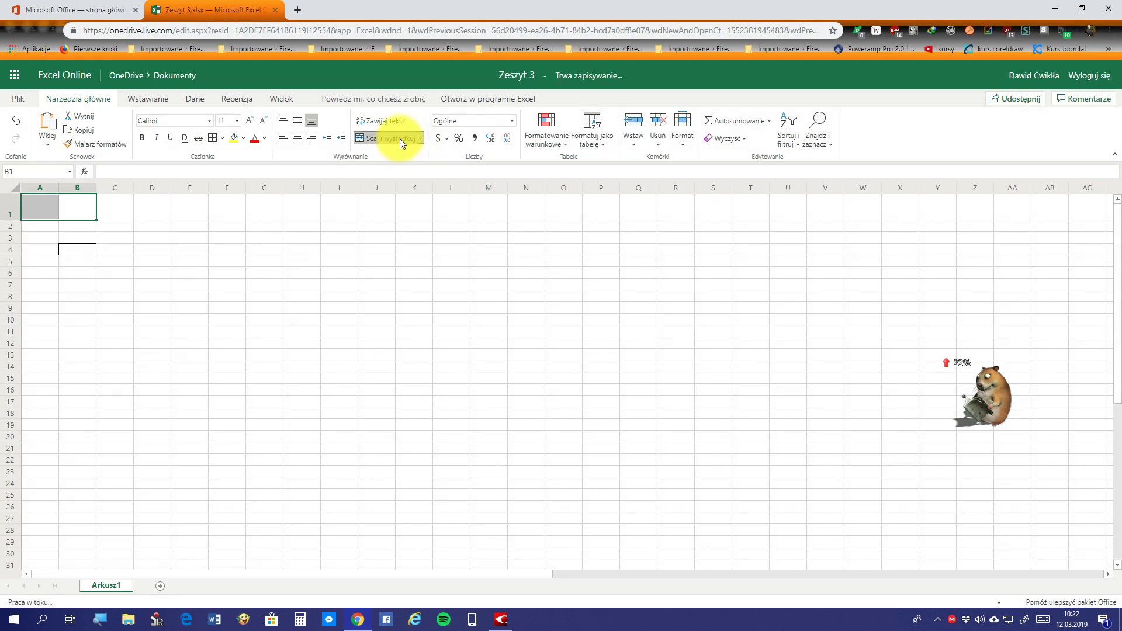
# Type 'Witajcie' in the merged cell, then erase it and leave the cell empty
pyautogui.doubleClick(46, 211)
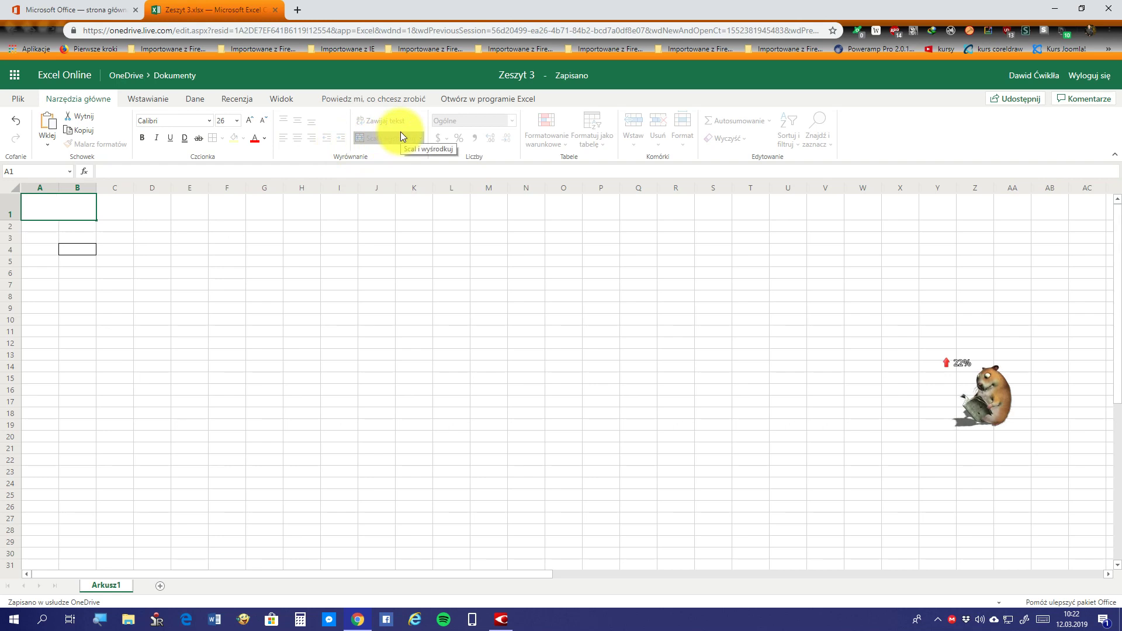
pyautogui.write('Wi')
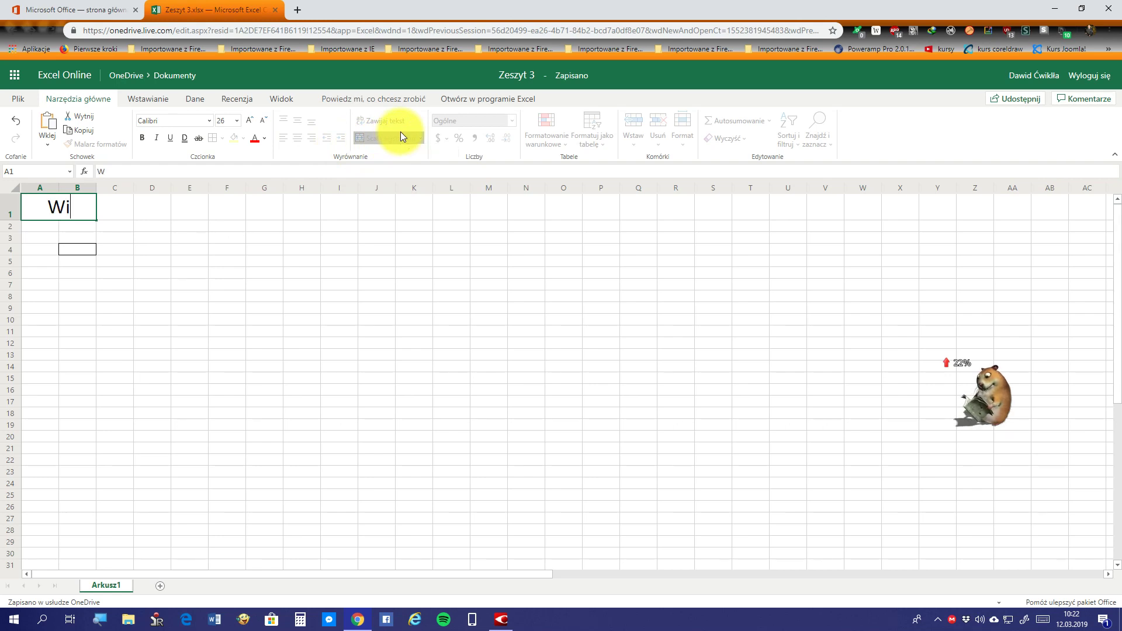
pyautogui.write('tacjie')
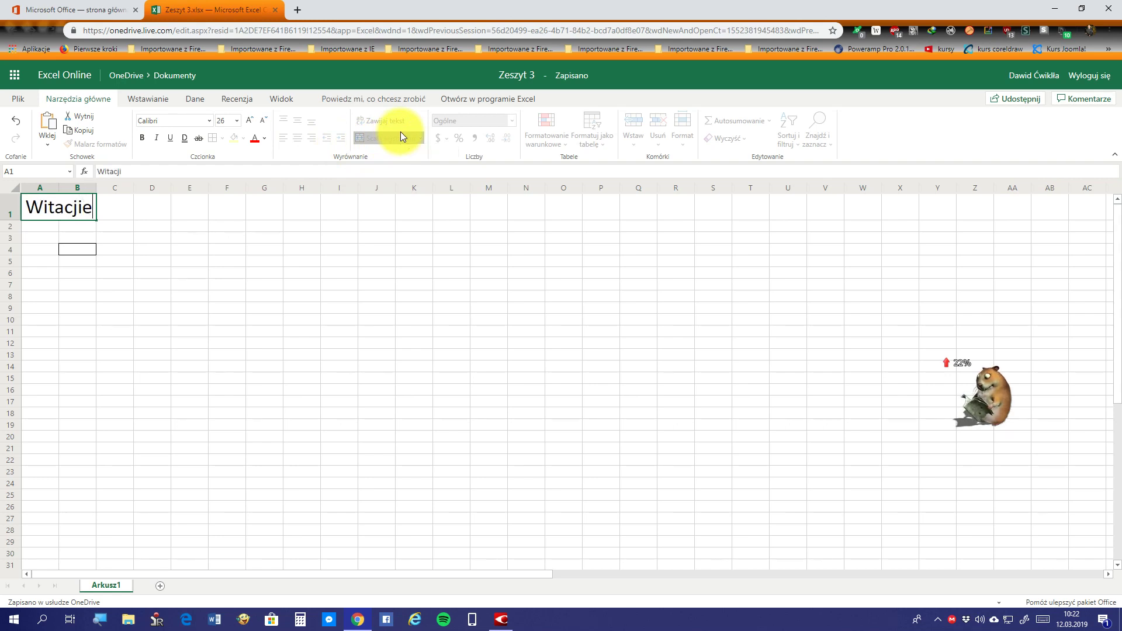
pyautogui.press('BackSpace')
pyautogui.press('BackSpace')
pyautogui.press('BackSpace')
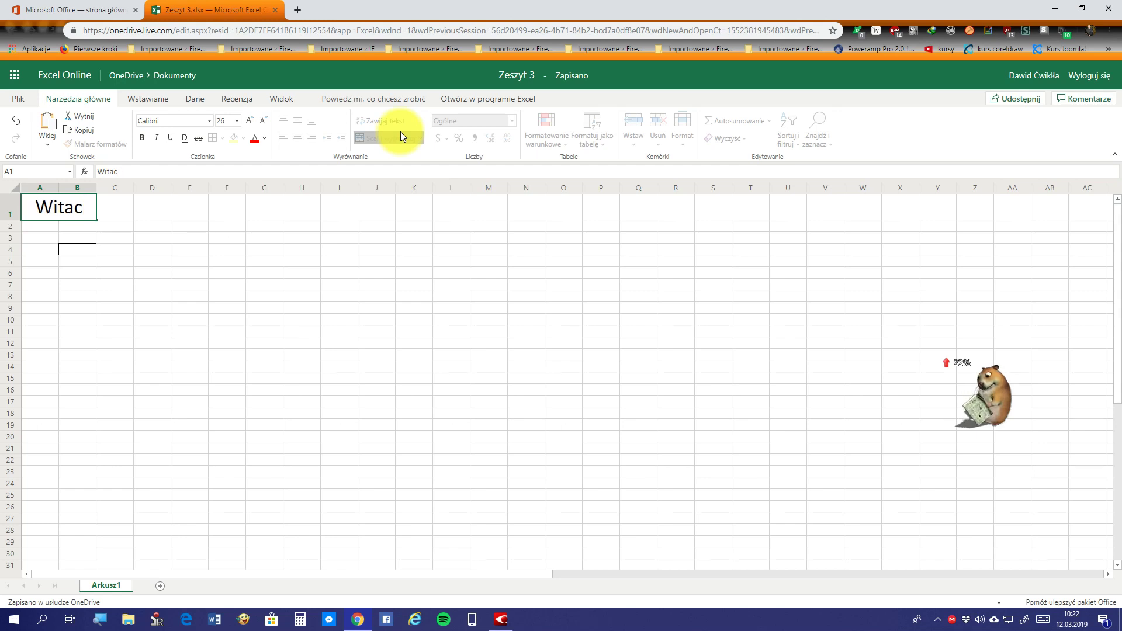
pyautogui.press('BackSpace')
pyautogui.write('j')
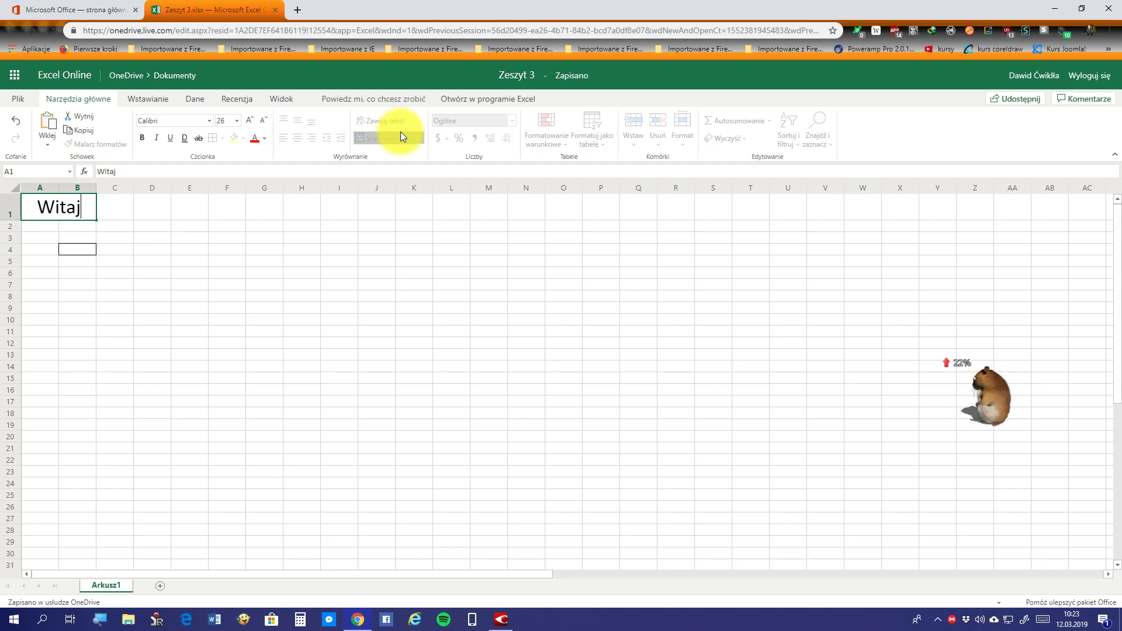
pyautogui.write('cie')
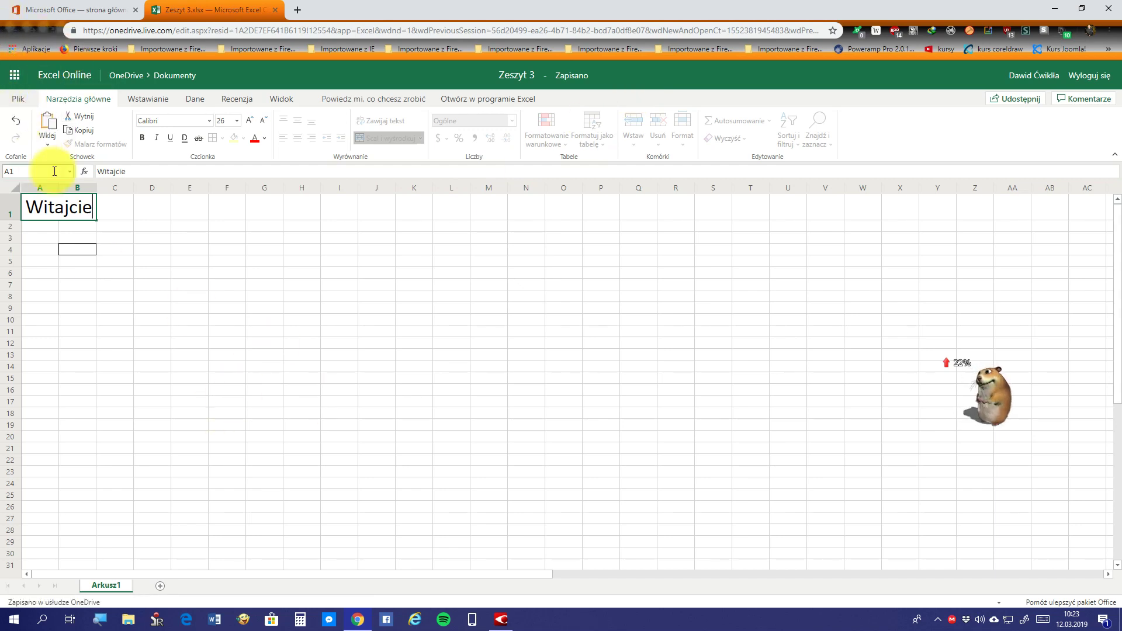
pyautogui.press('BackSpace')
pyautogui.press('BackSpace')
pyautogui.press('BackSpace')
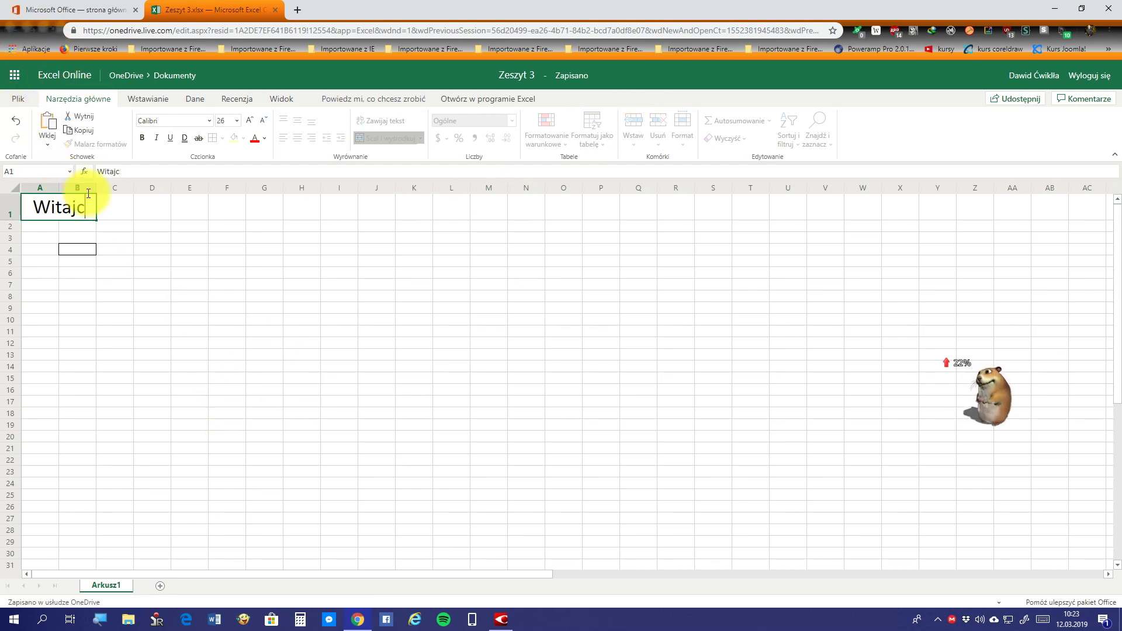
pyautogui.press('BackSpace')
pyautogui.press('BackSpace')
pyautogui.press('BackSpace')
pyautogui.press('BackSpace')
pyautogui.press('BackSpace')
pyautogui.click(106, 206)
pyautogui.click(80, 209)
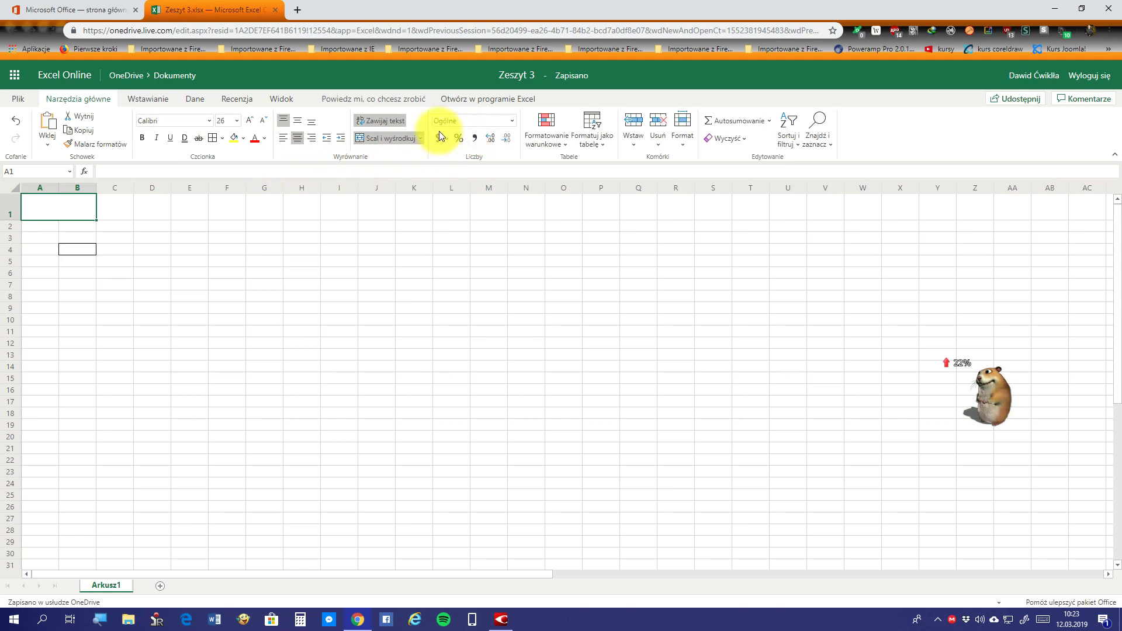
pyautogui.click(513, 121)
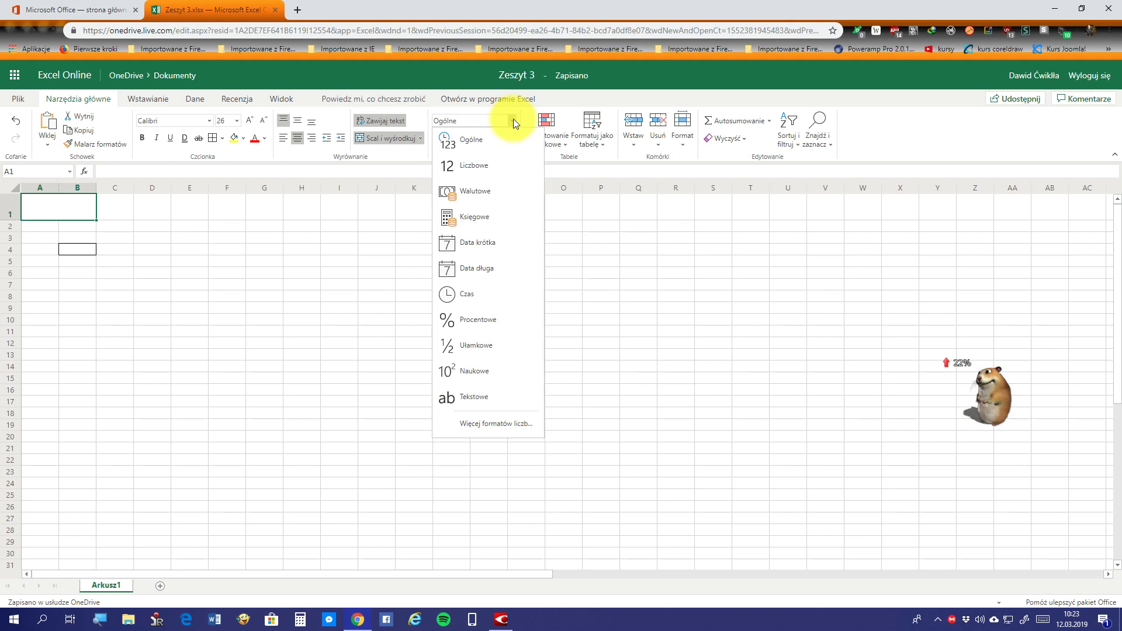
pyautogui.click(148, 230)
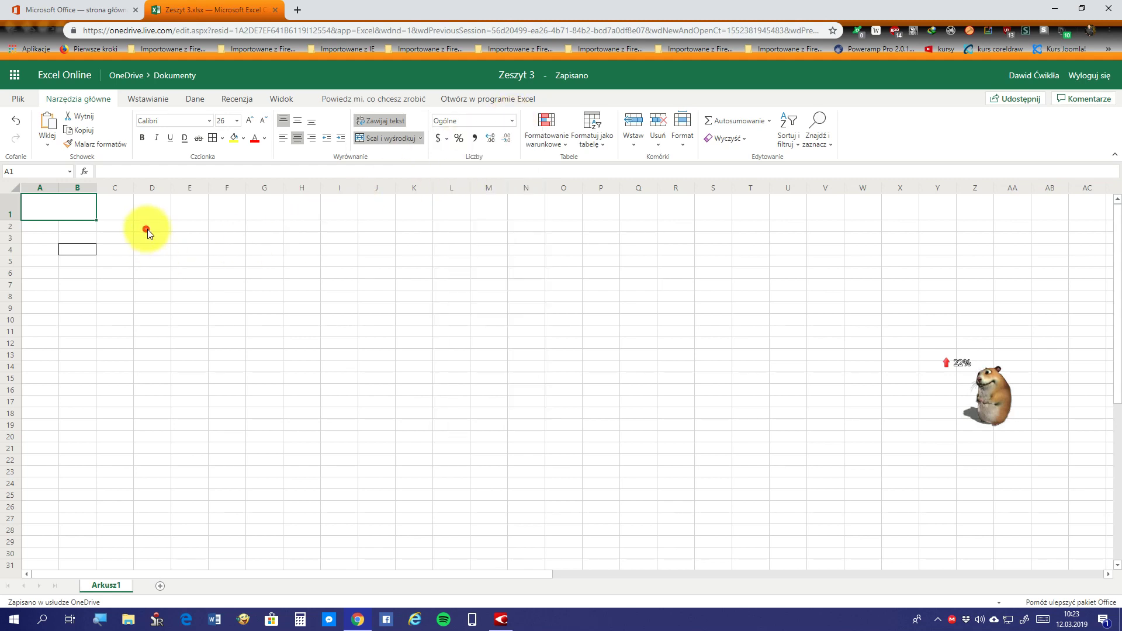
pyautogui.click(215, 255)
# Show the number format list (Ogólne) for the merged A1 cell
pyautogui.moveTo(297, 312); pyautogui.dragTo(264, 320)
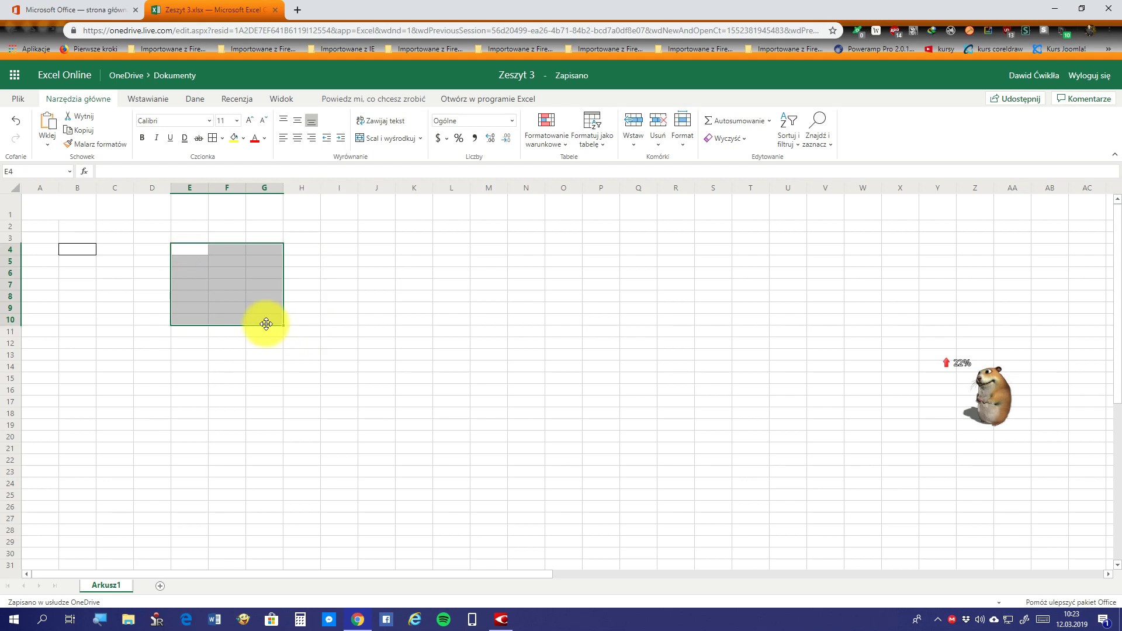
pyautogui.click(53, 212)
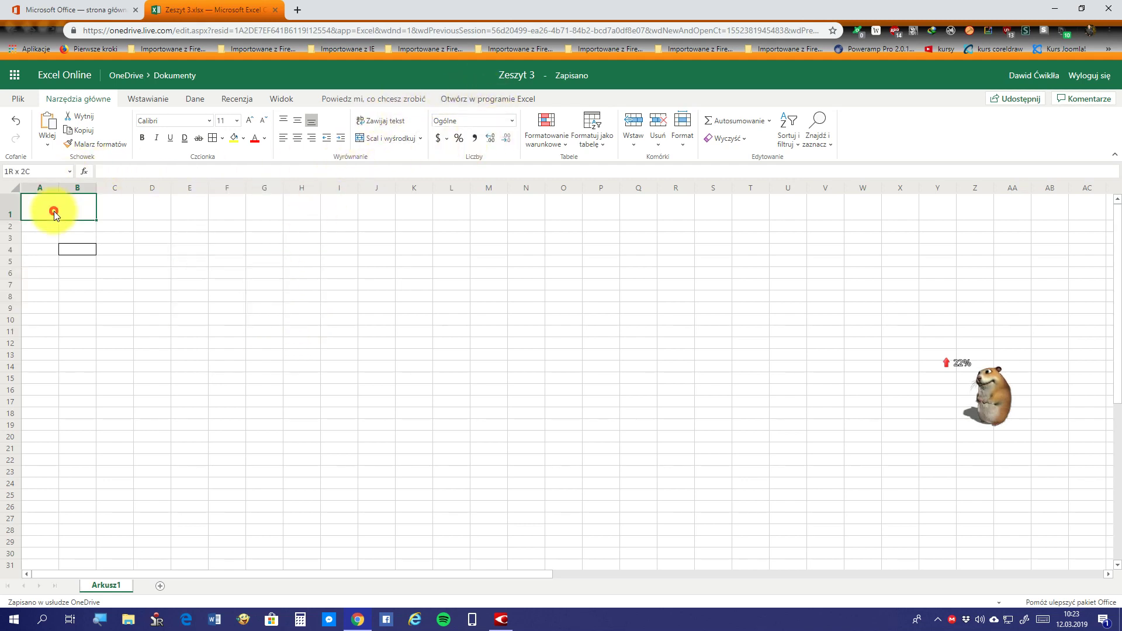
pyautogui.click(513, 120)
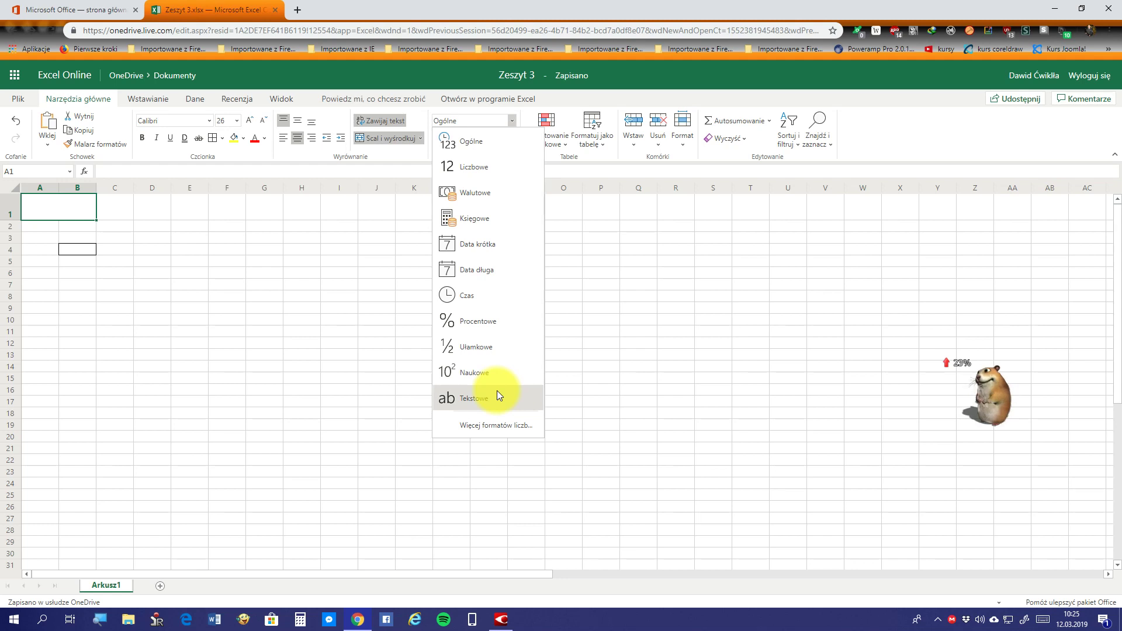
pyautogui.click(493, 434)
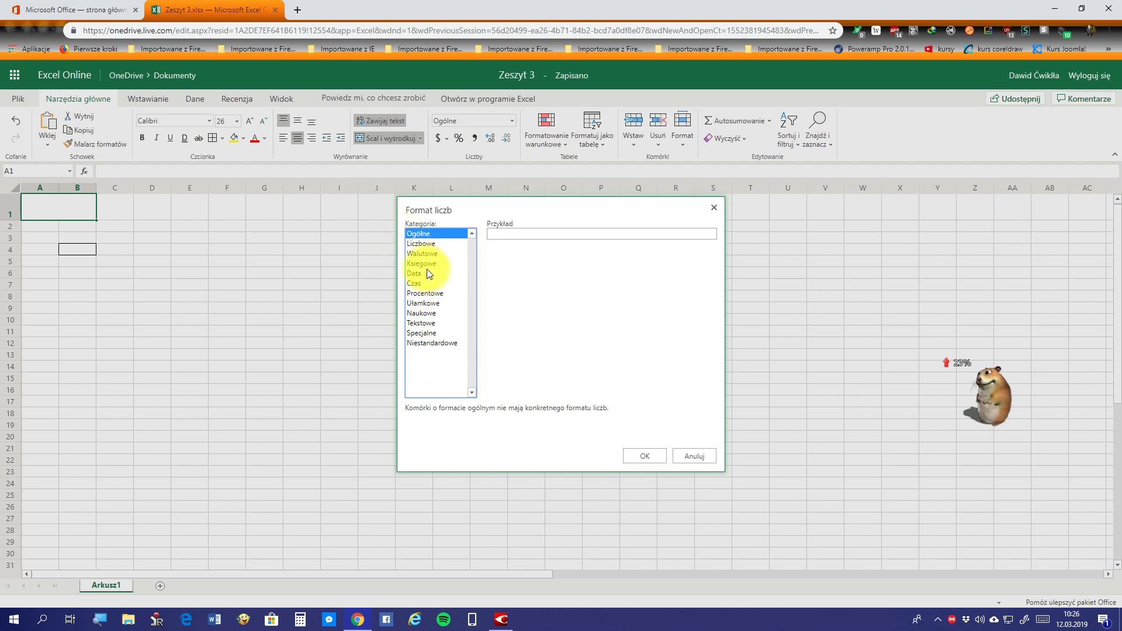
pyautogui.click(413, 304)
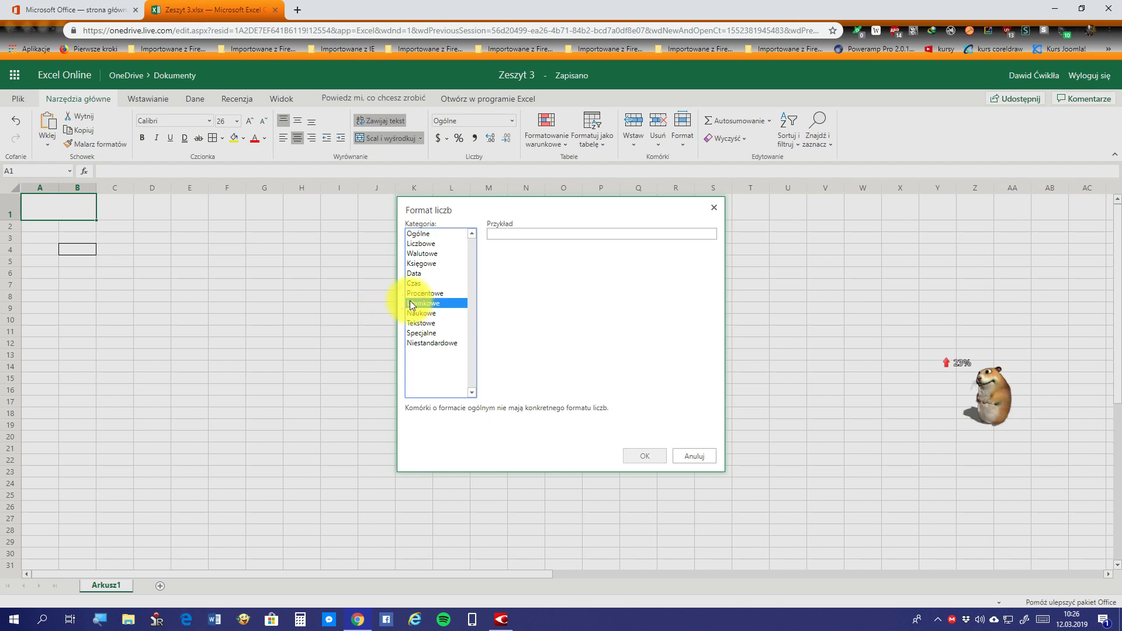
pyautogui.click(414, 294)
pyautogui.click(421, 302)
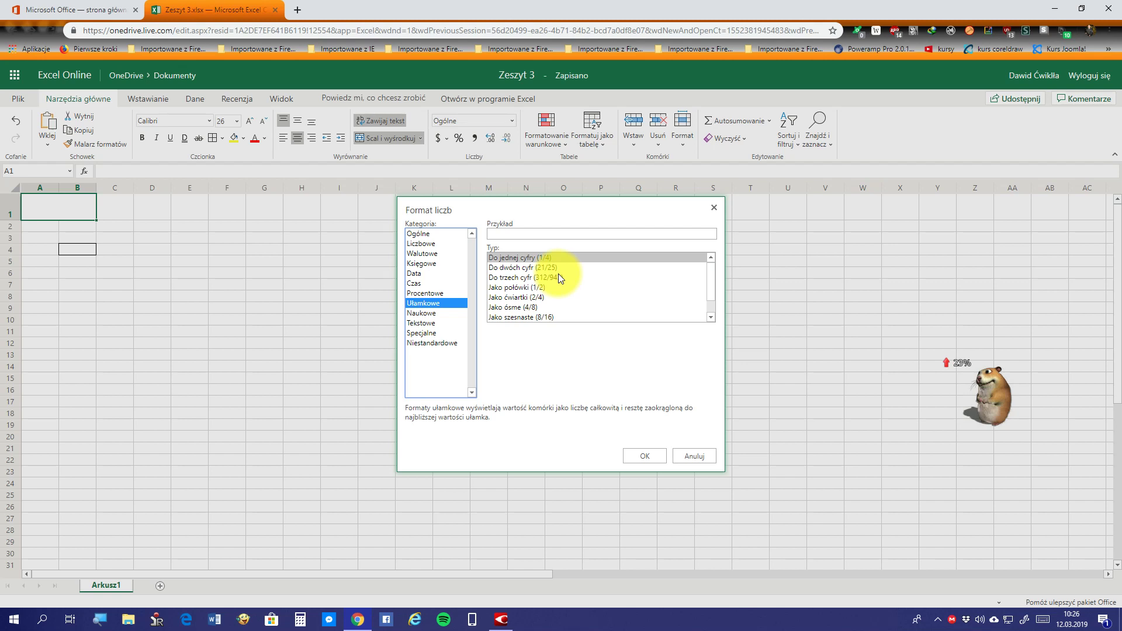
pyautogui.scroll(-1, 559, 273)
pyautogui.scroll(1, 559, 273)
pyautogui.scroll(-1, 559, 274)
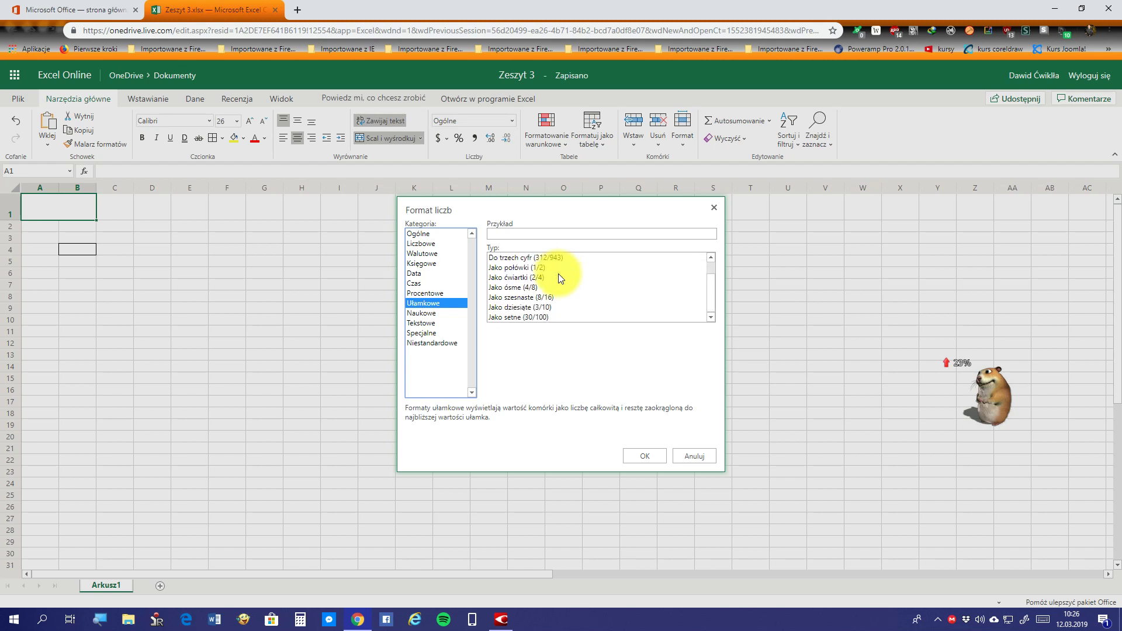
pyautogui.scroll(1, 558, 279)
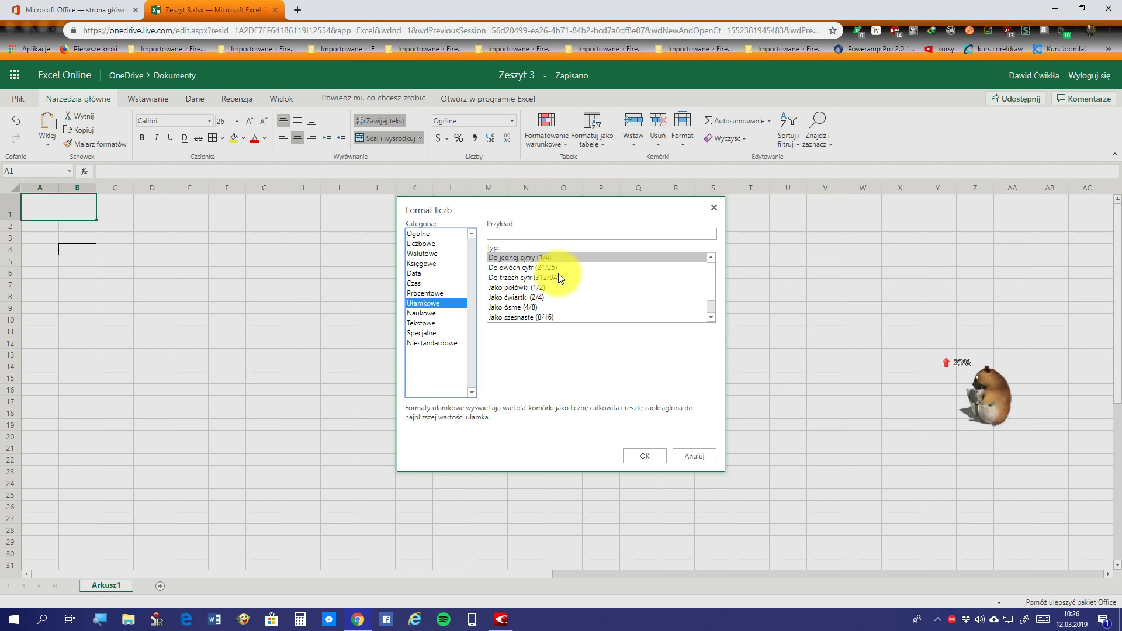
pyautogui.click(602, 237)
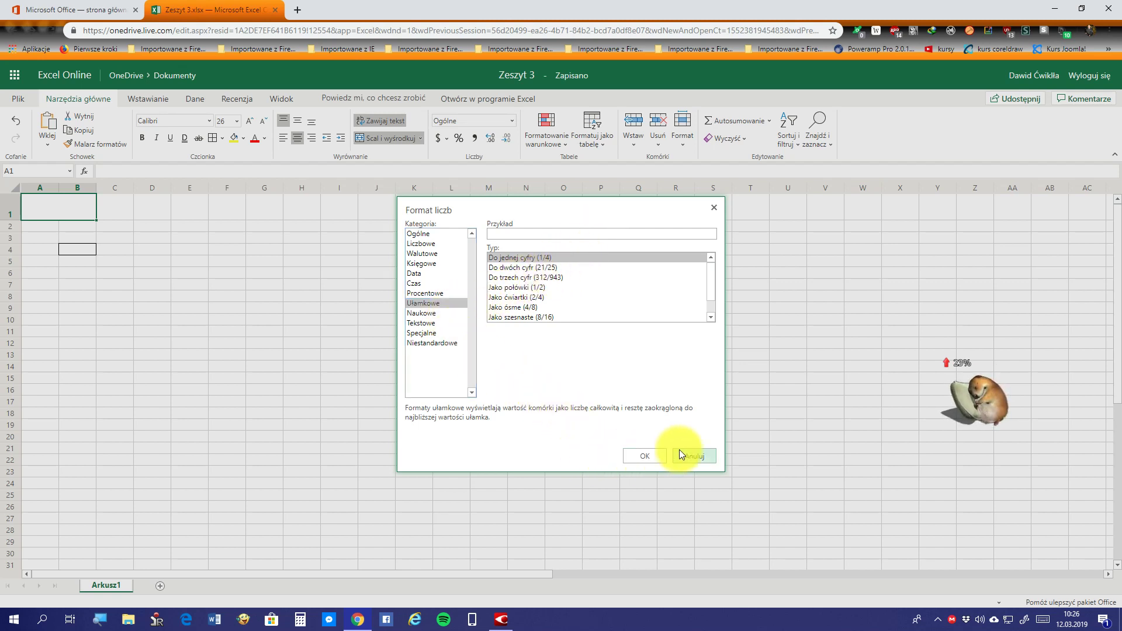
pyautogui.click(704, 460)
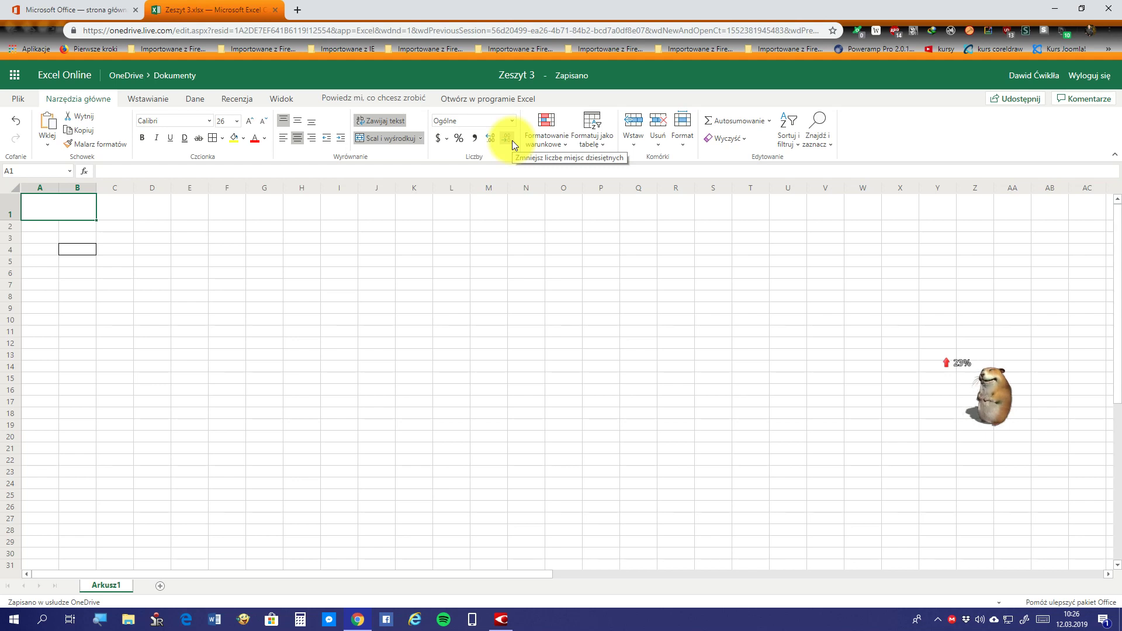
# Show the Conditional Formatting menu to reach Highlight Cells Rules
pyautogui.click(550, 148)
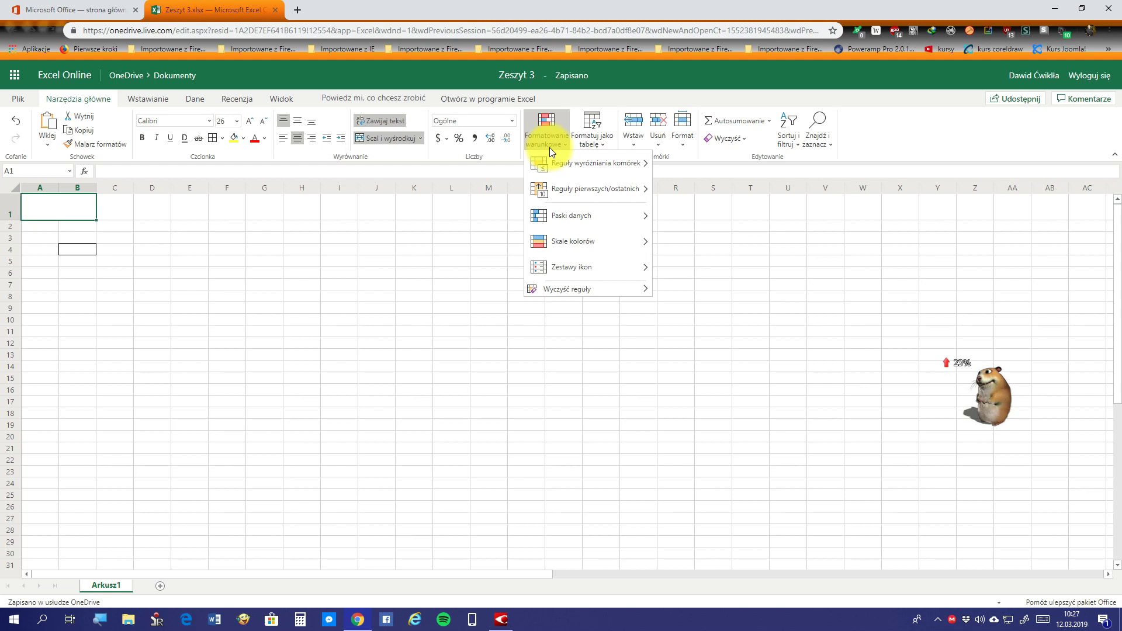
pyautogui.moveTo(587, 163)
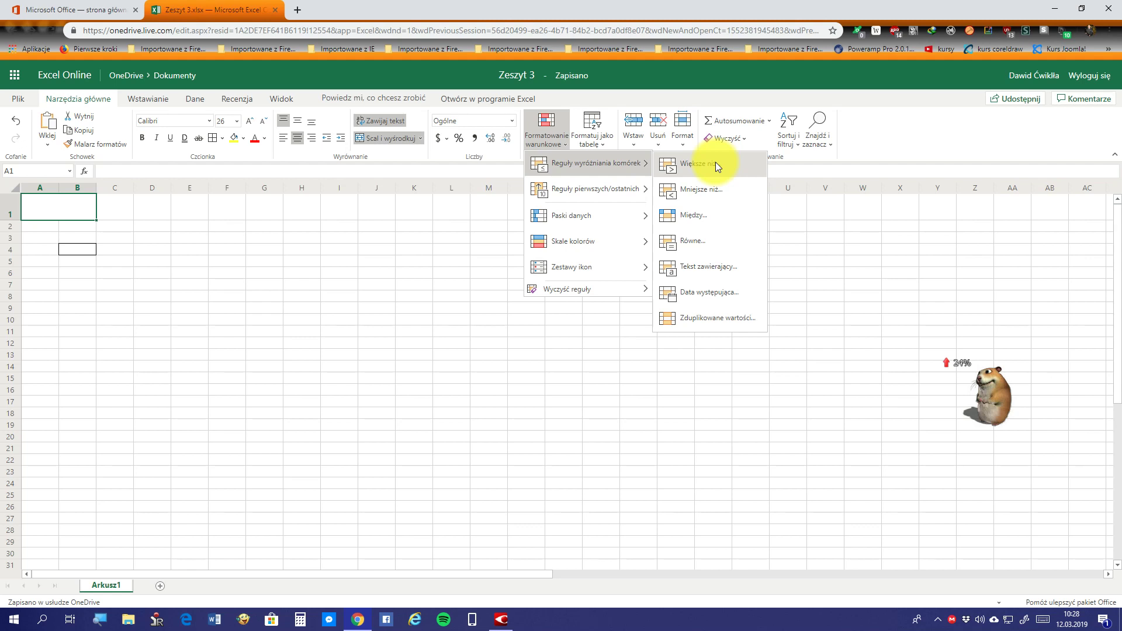
# Highlight B4:E10 values greater than 10 with yellow fill and dark yellow text
pyautogui.click(717, 164)
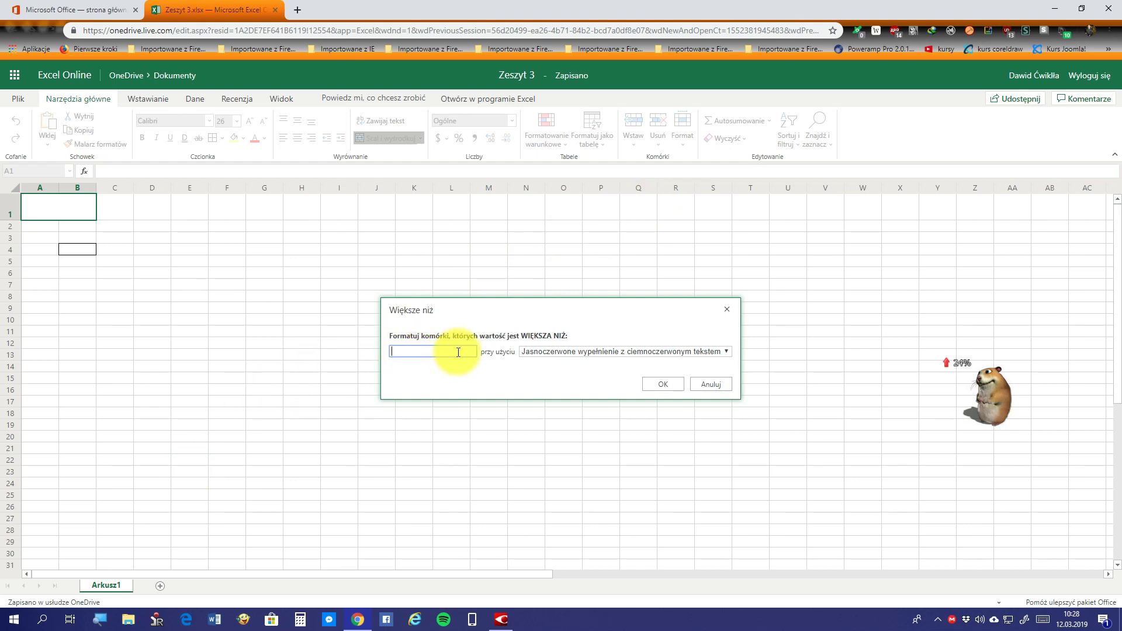
pyautogui.click(713, 380)
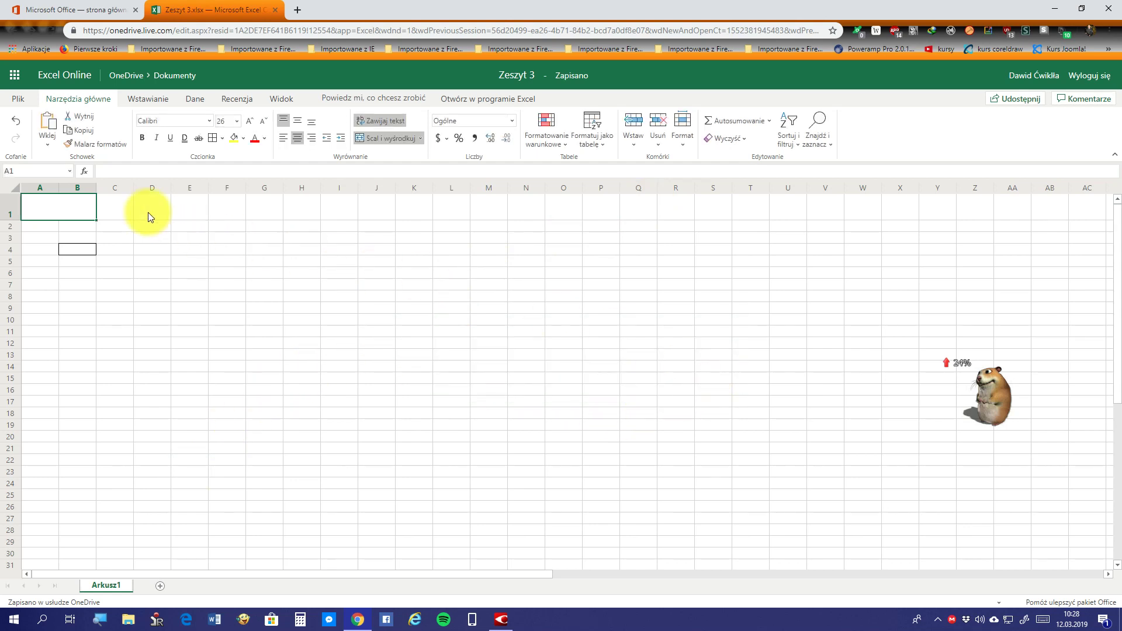
pyautogui.moveTo(85, 254); pyautogui.dragTo(203, 310)
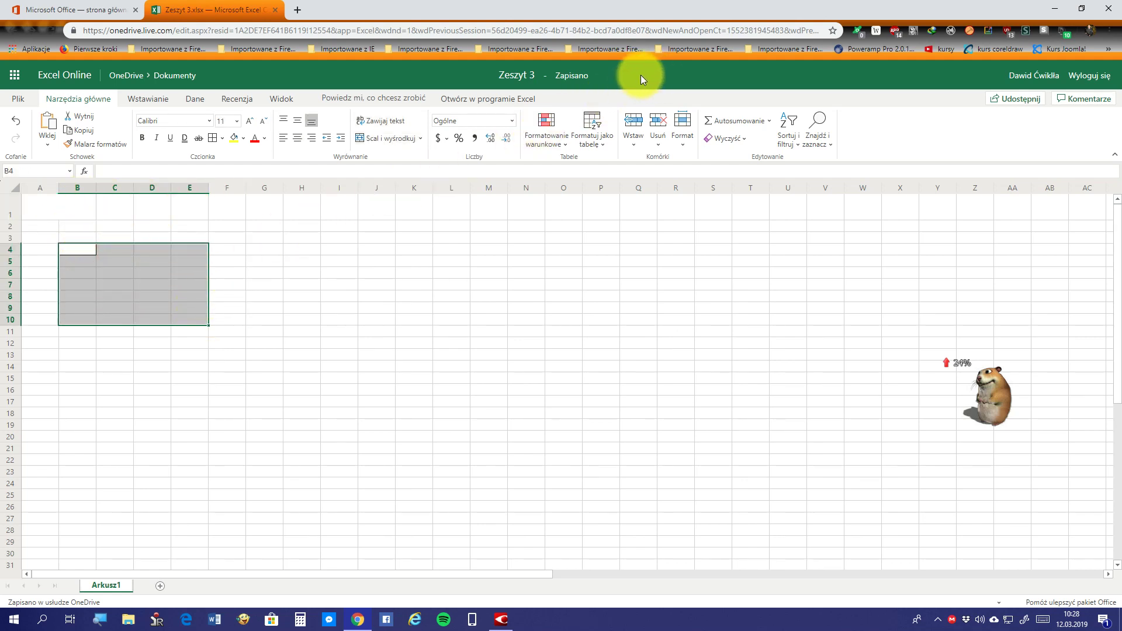
pyautogui.click(556, 139)
pyautogui.moveTo(589, 163)
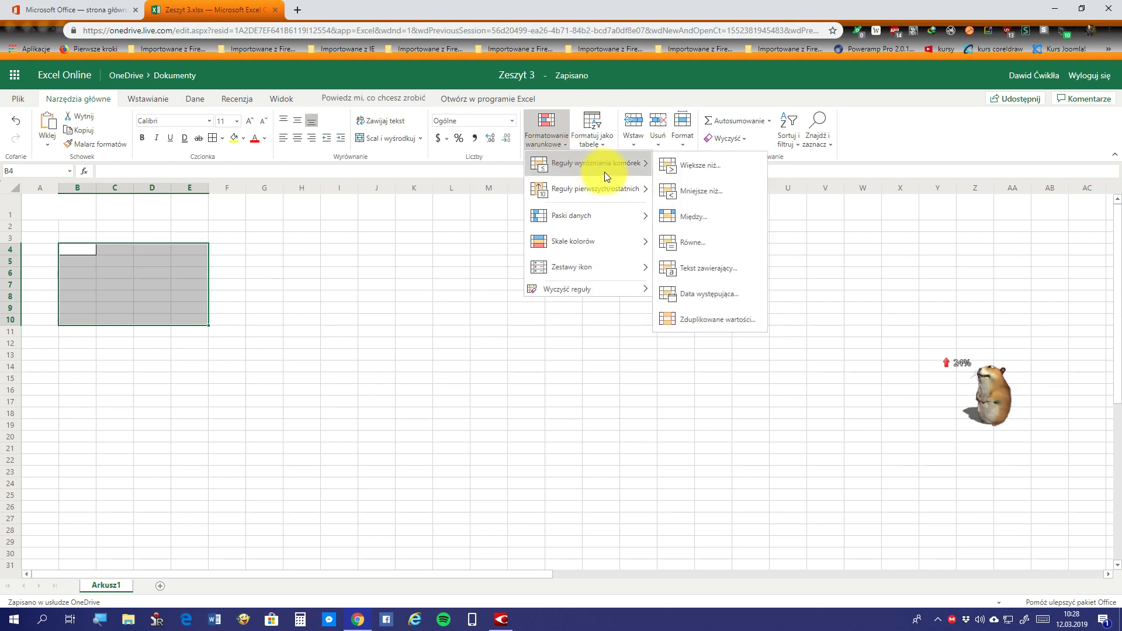
pyautogui.click(699, 167)
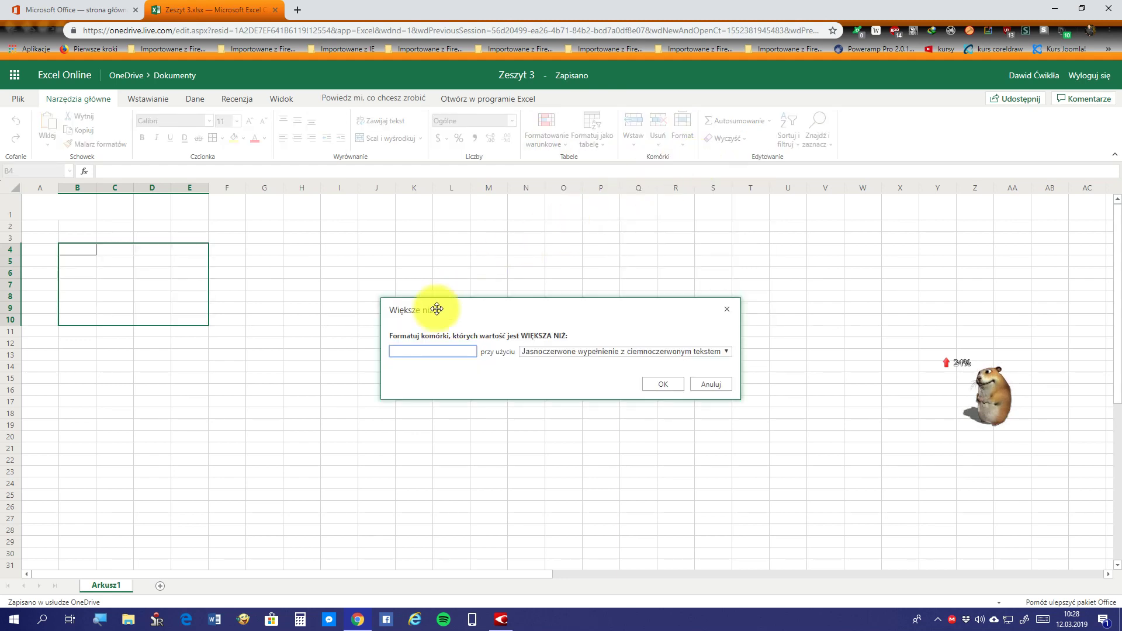
pyautogui.click(413, 354)
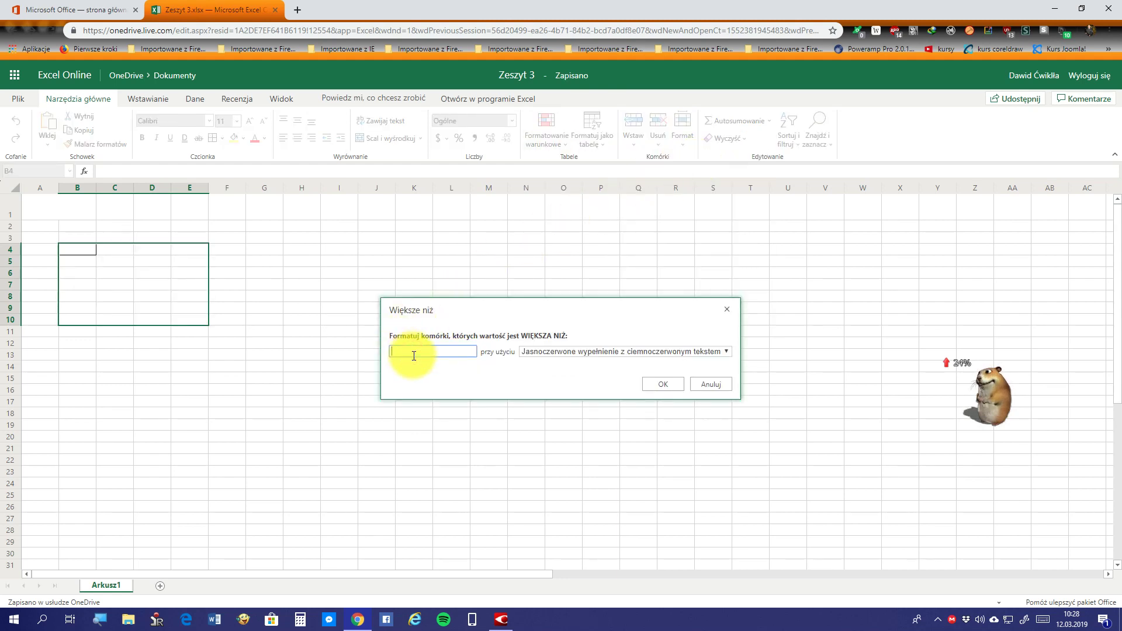
pyautogui.write('10')
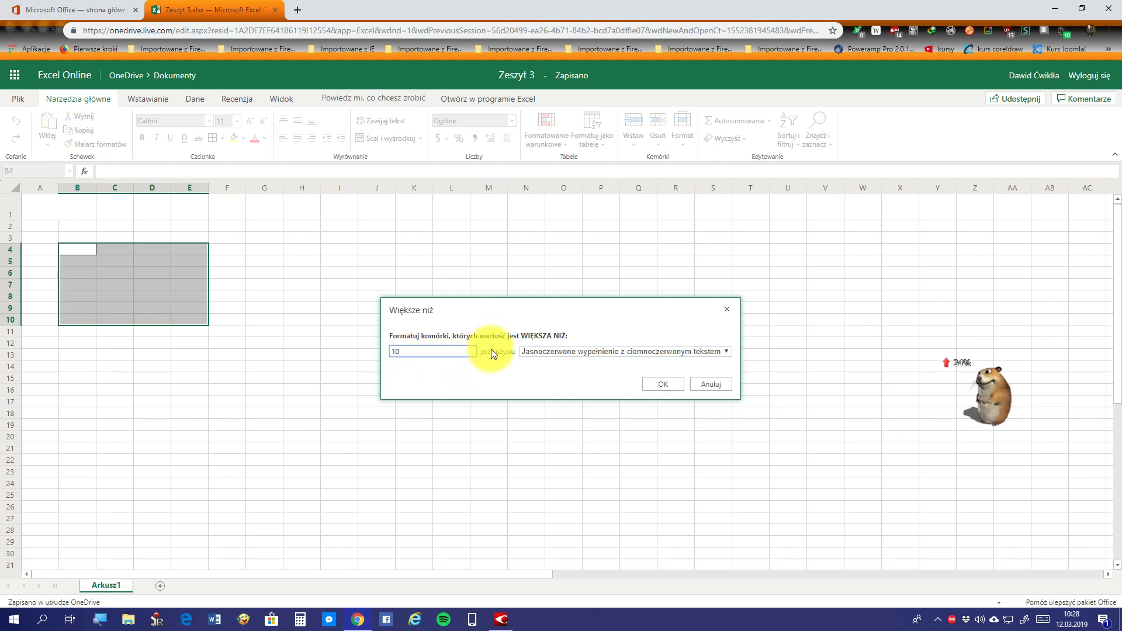
pyautogui.click(654, 352)
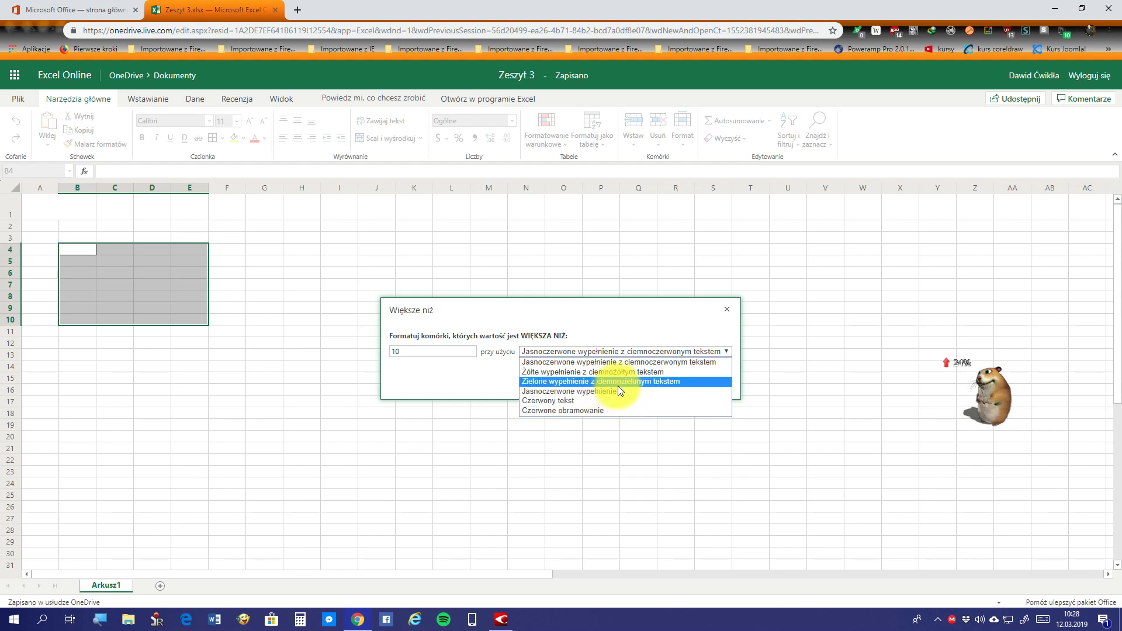
pyautogui.click(635, 373)
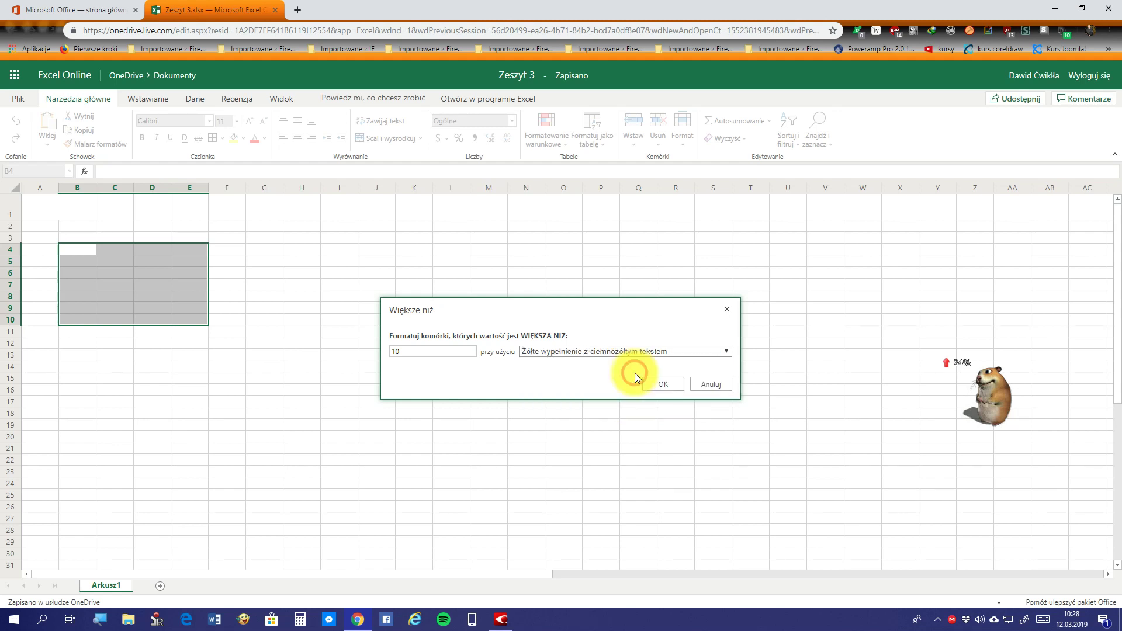
pyautogui.click(661, 388)
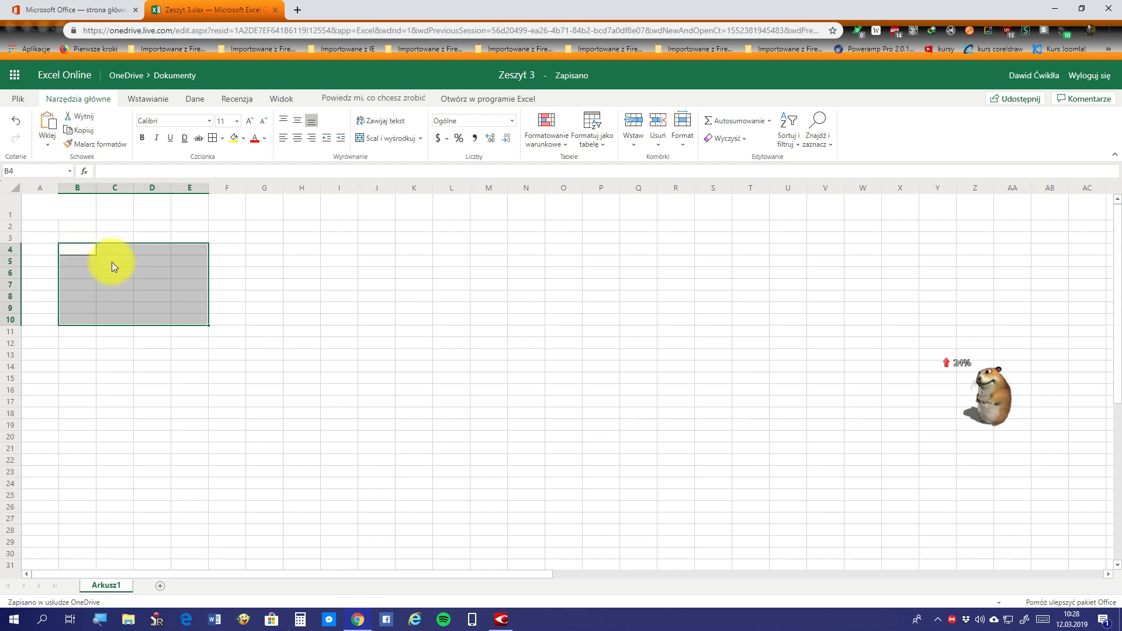
# Enter 9, then 11, in cell B6 so it gets the yellow highlight
pyautogui.click(81, 273)
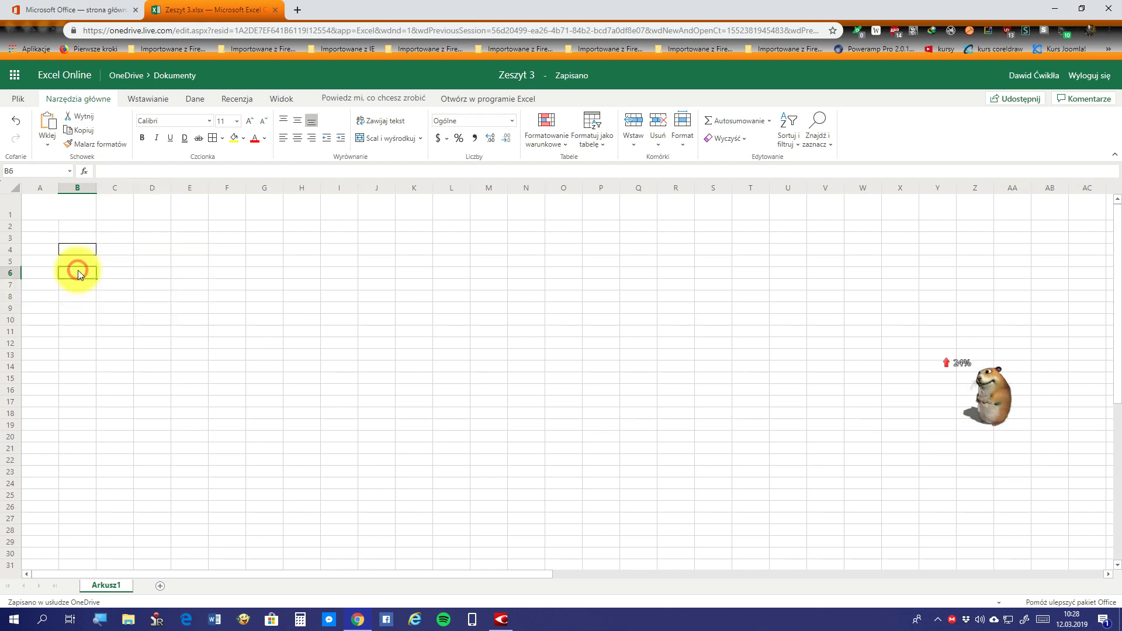
pyautogui.write('9')
pyautogui.click(125, 276)
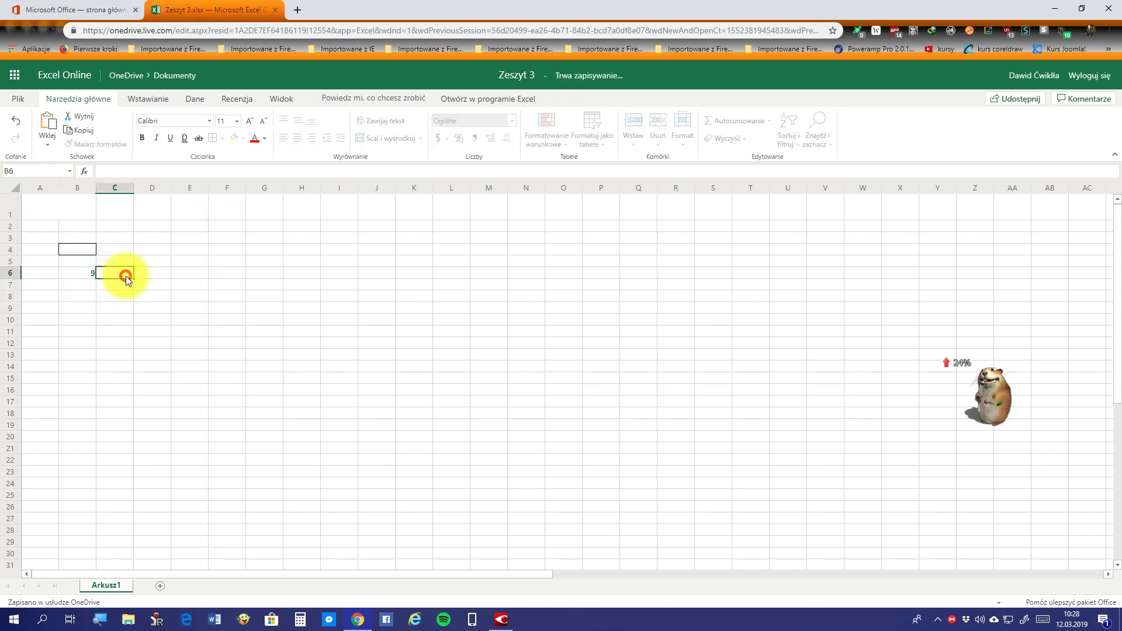
pyautogui.click(88, 275)
pyautogui.write('11')
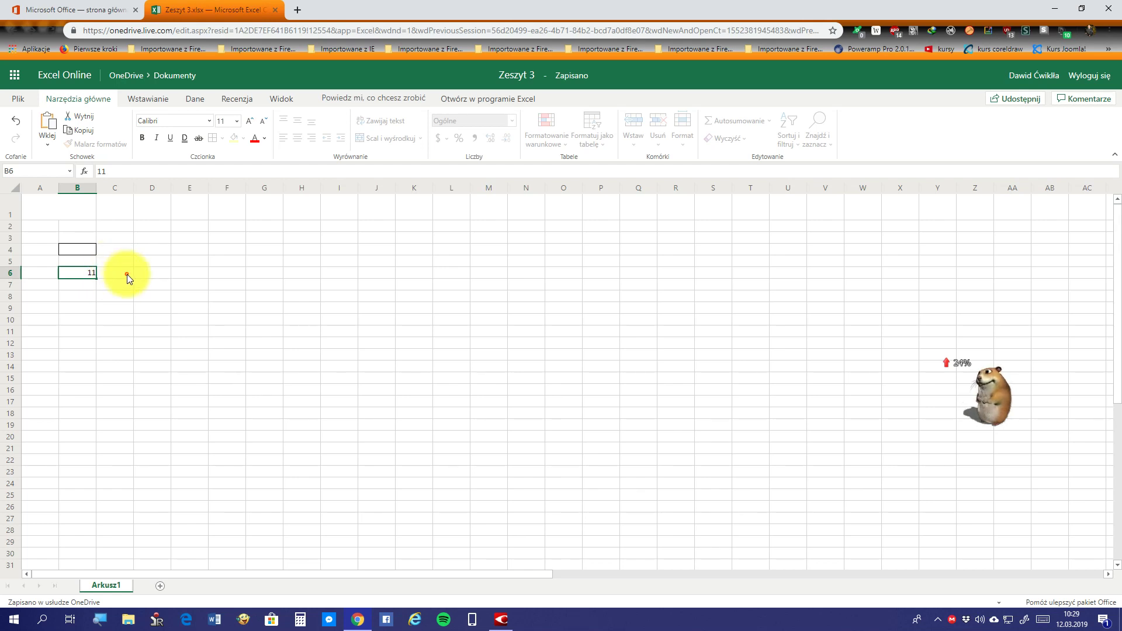
pyautogui.click(127, 275)
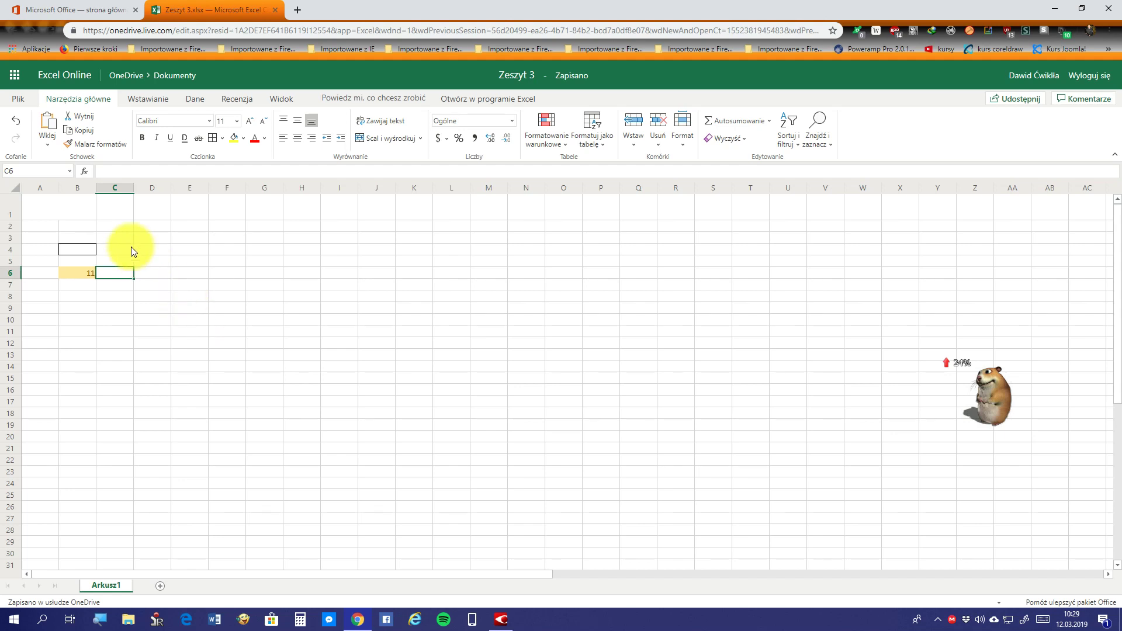
# Enter 11 in cell AB24, outside the rule's range, then show the conditional formatting menu
pyautogui.moveTo(75, 252); pyautogui.dragTo(244, 358)
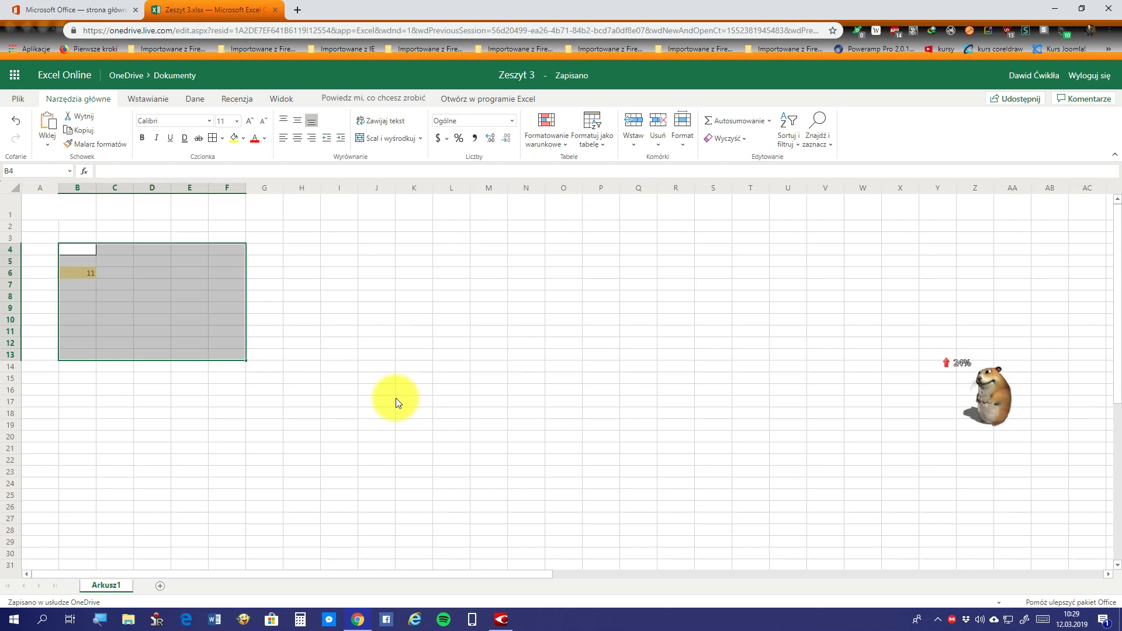
pyautogui.click(1040, 479)
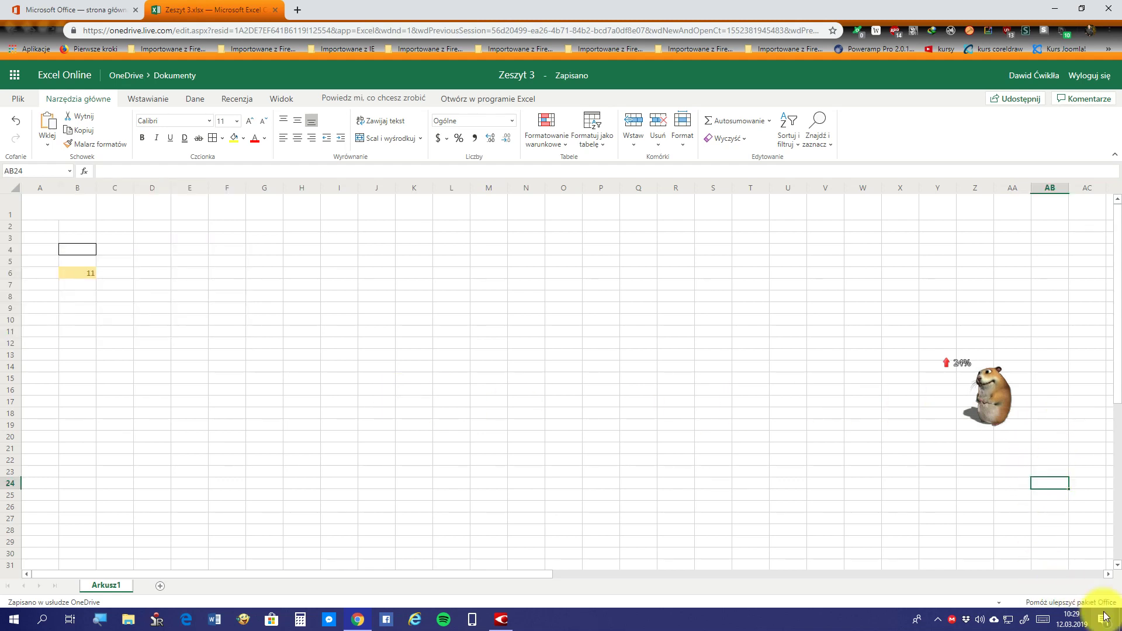
pyautogui.write('11')
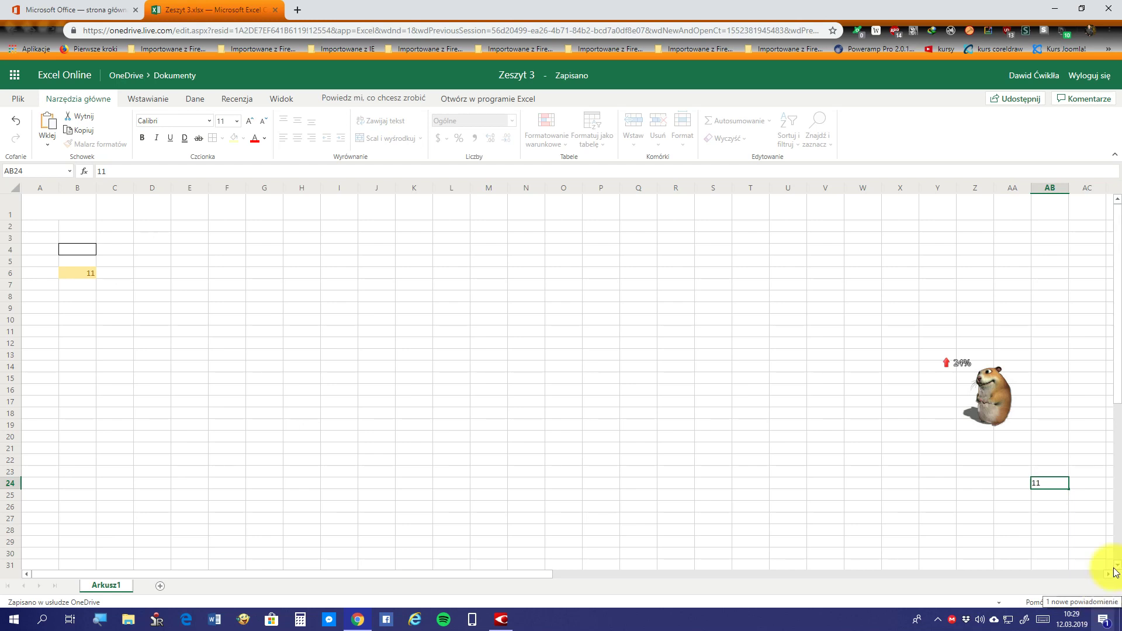
pyautogui.click(958, 471)
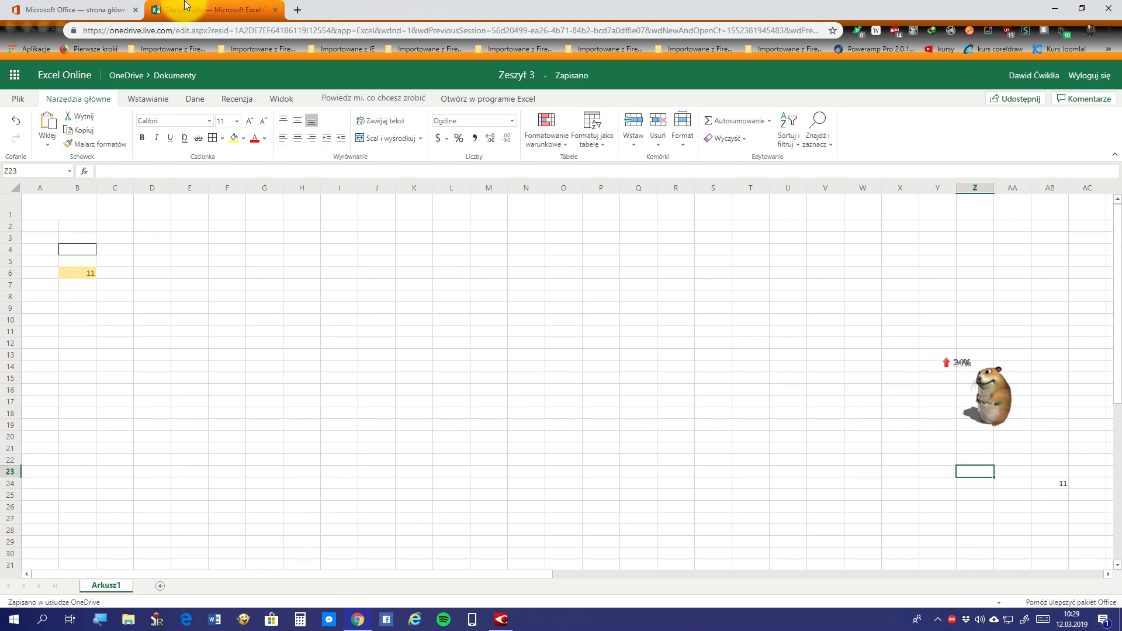
pyautogui.click(547, 143)
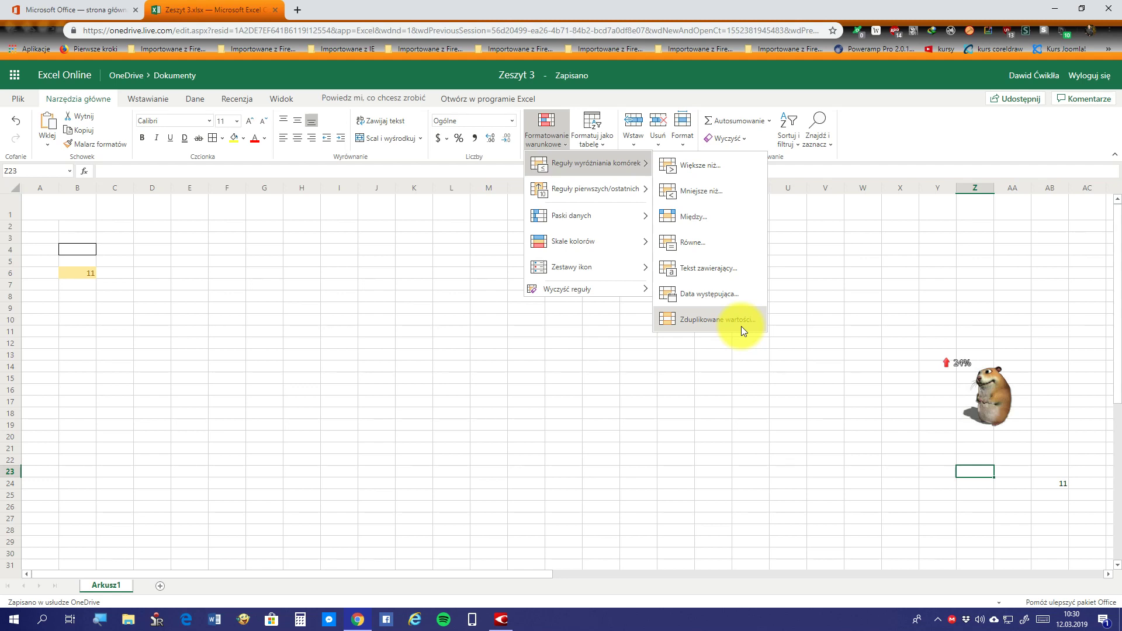
pyautogui.moveTo(592, 188)
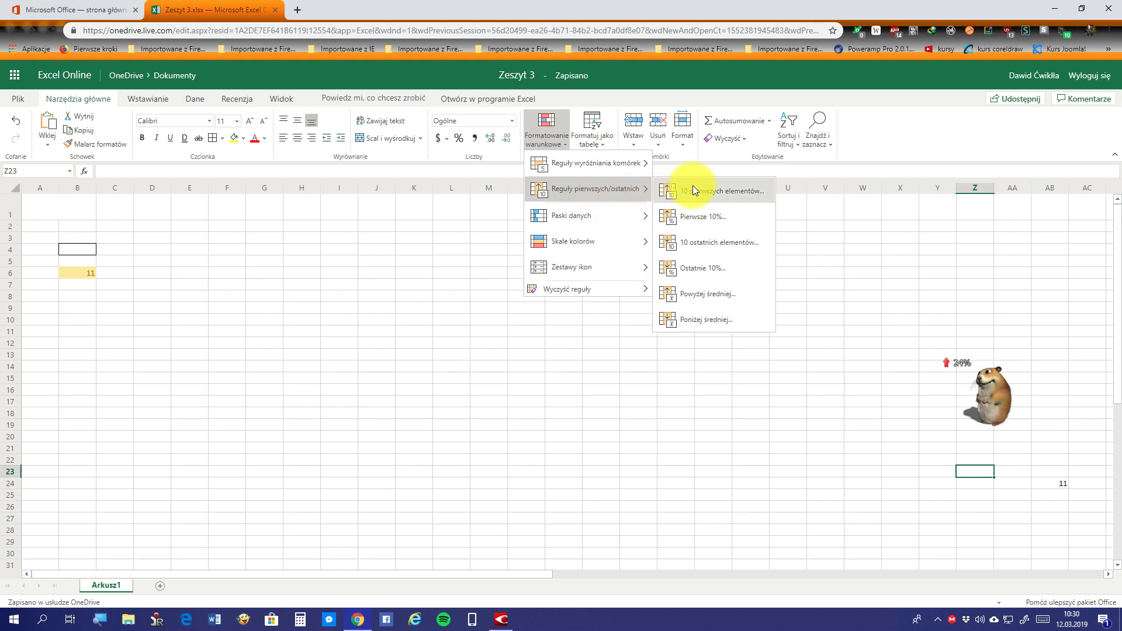
# Bring up the Top 10 Items rule dialog, then close it
pyautogui.click(762, 199)
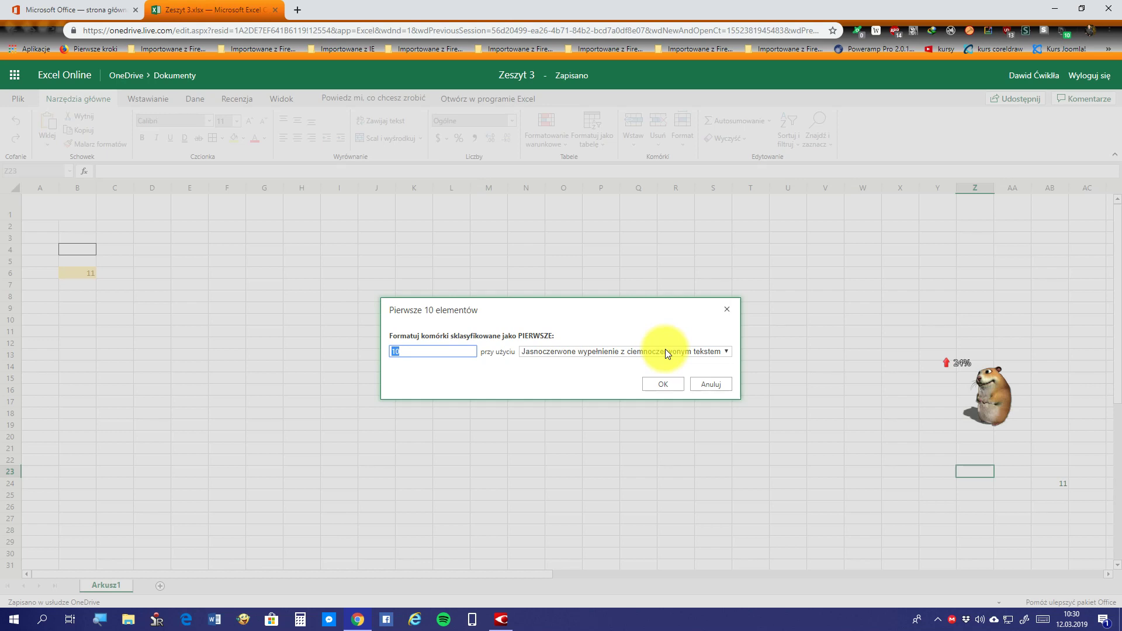
pyautogui.click(713, 382)
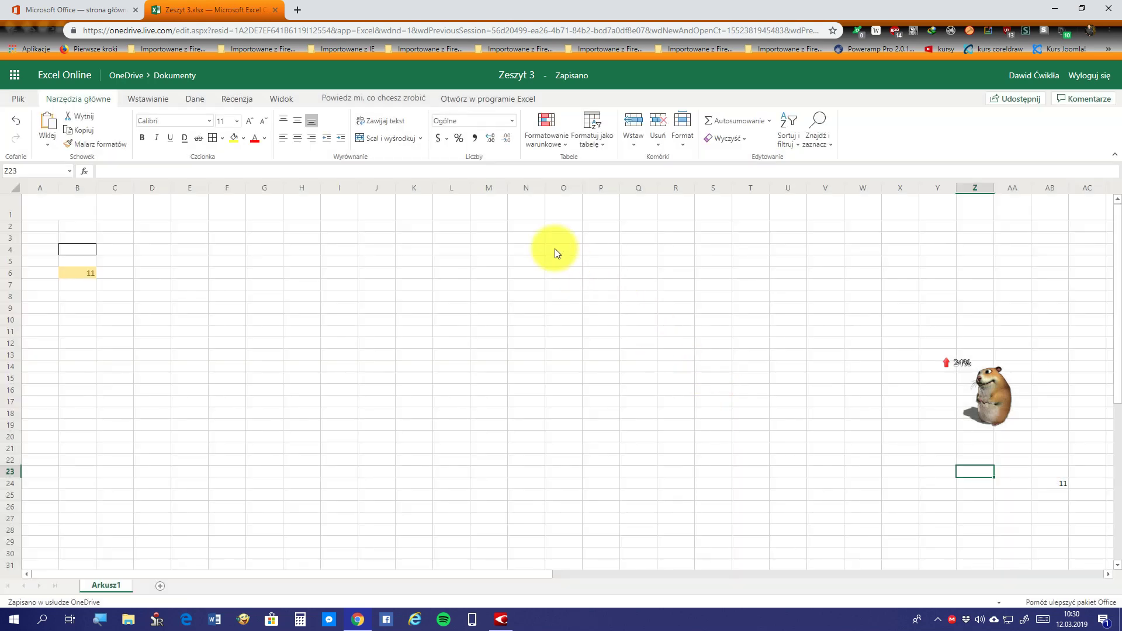
# Clear the conditional formatting rules from the entire sheet
pyautogui.click(556, 142)
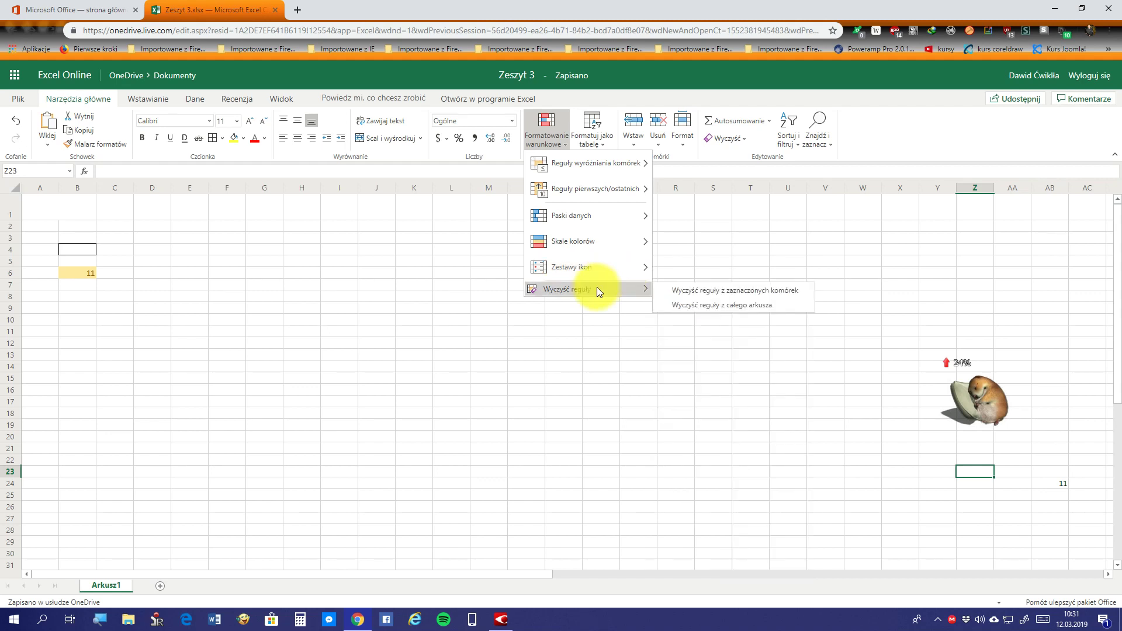
pyautogui.moveTo(567, 289)
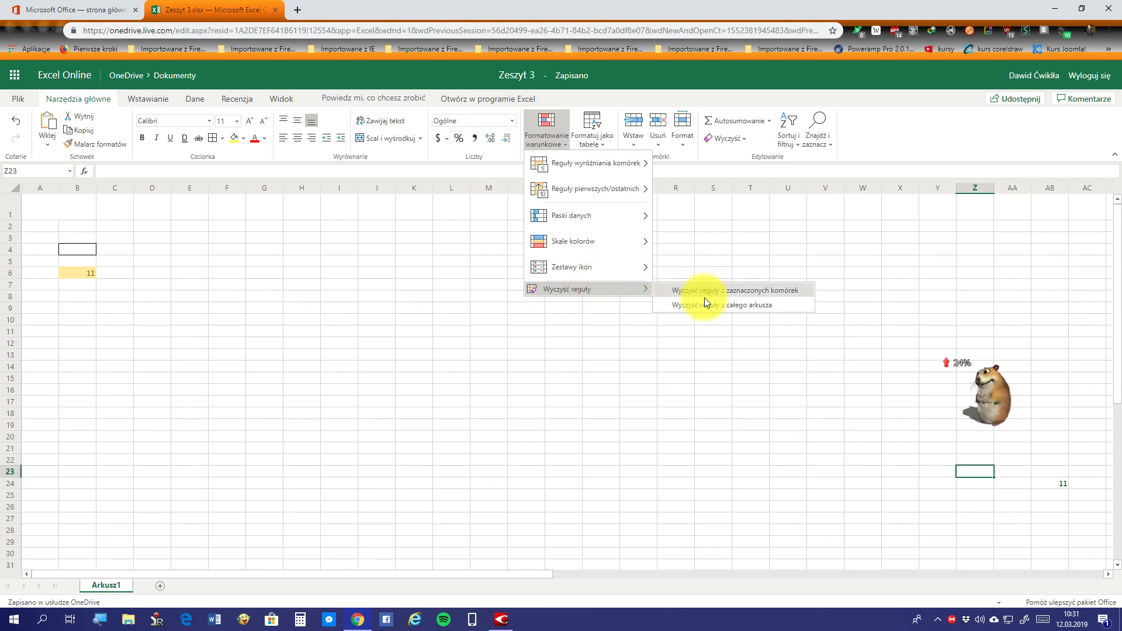
pyautogui.click(741, 305)
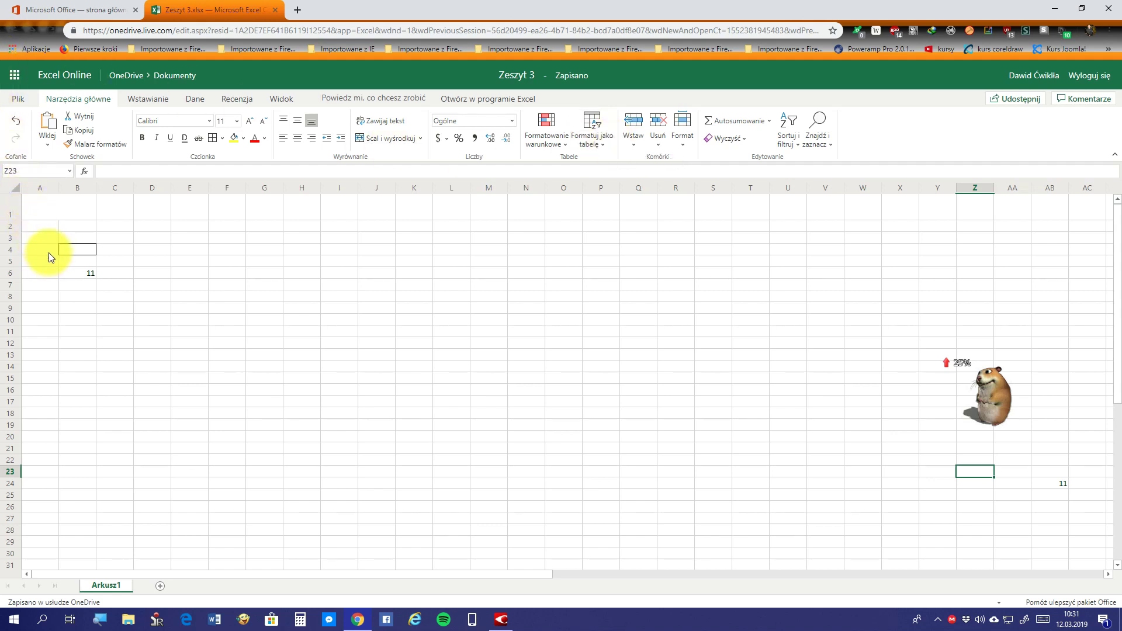
pyautogui.moveTo(49, 227)
pyautogui.mouseDown()
pyautogui.moveTo(227, 345)
pyautogui.moveTo(220, 358)
pyautogui.mouseUp()
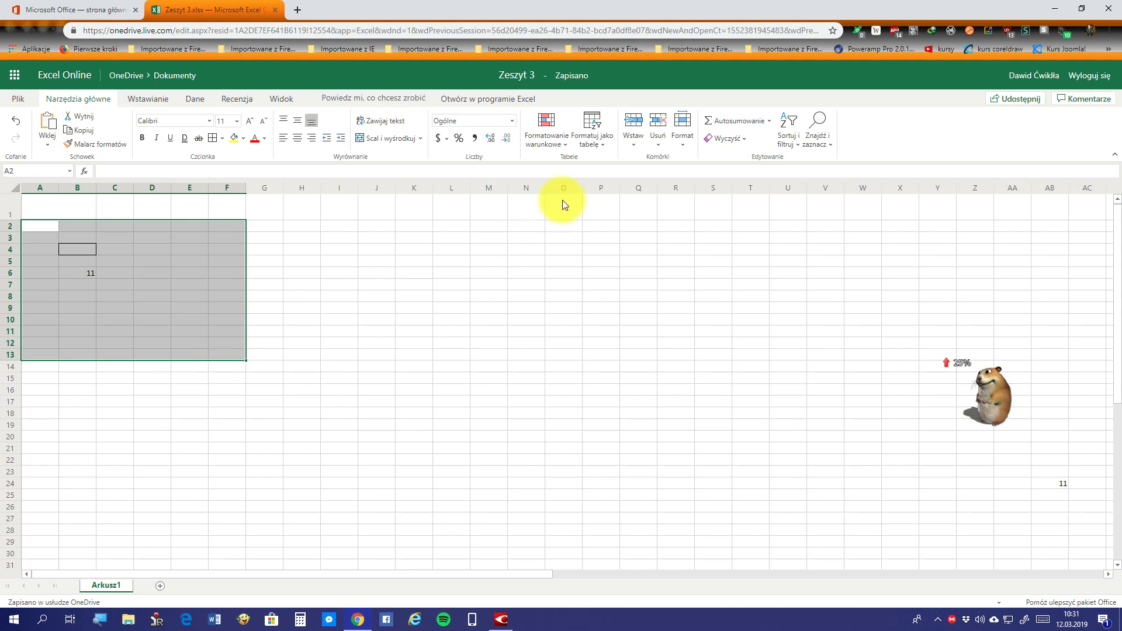
pyautogui.click(609, 142)
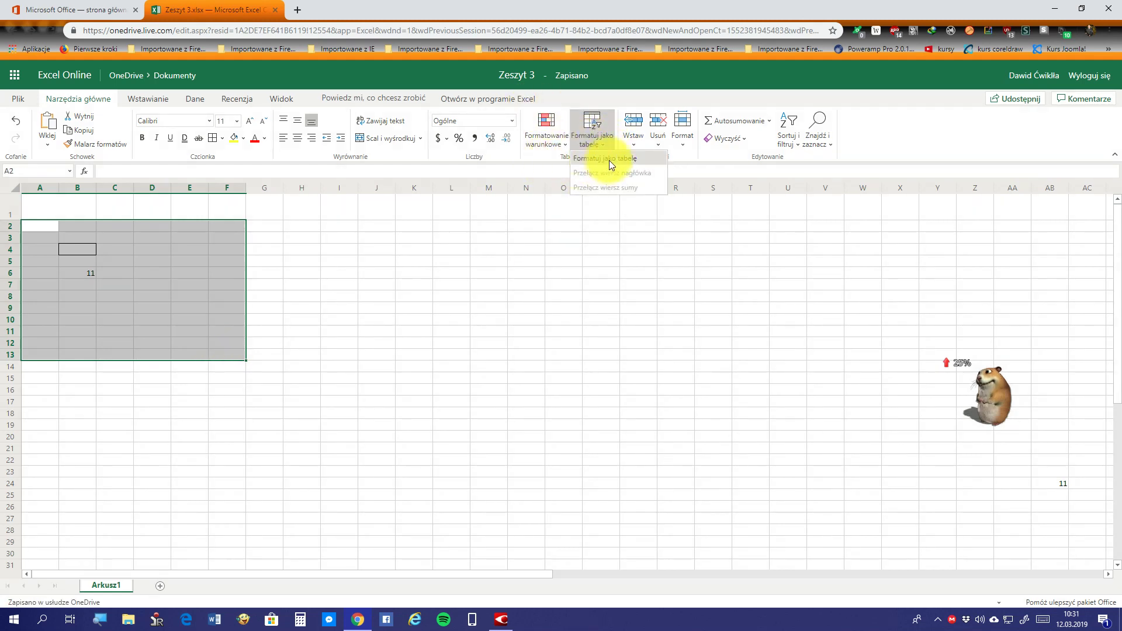
pyautogui.click(608, 159)
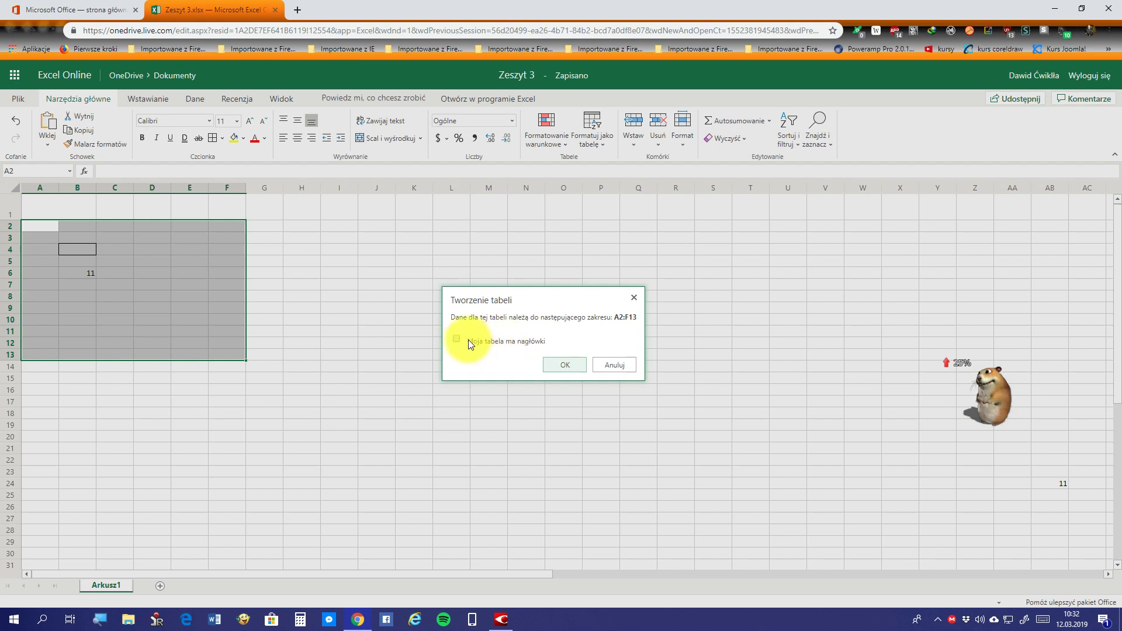
pyautogui.click(563, 363)
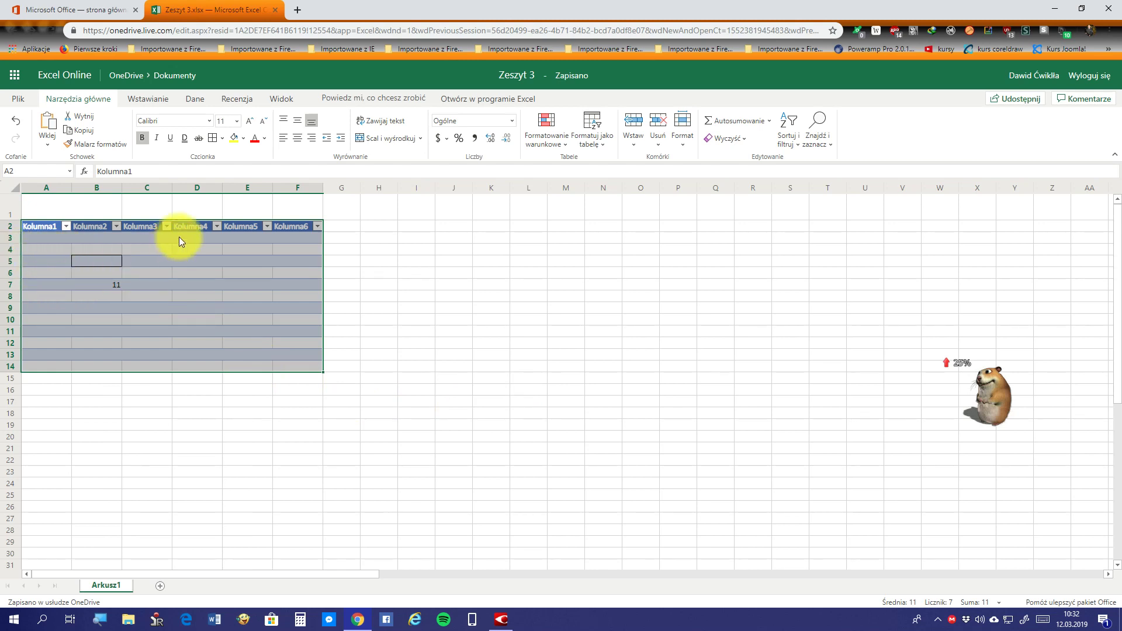
pyautogui.click(268, 226)
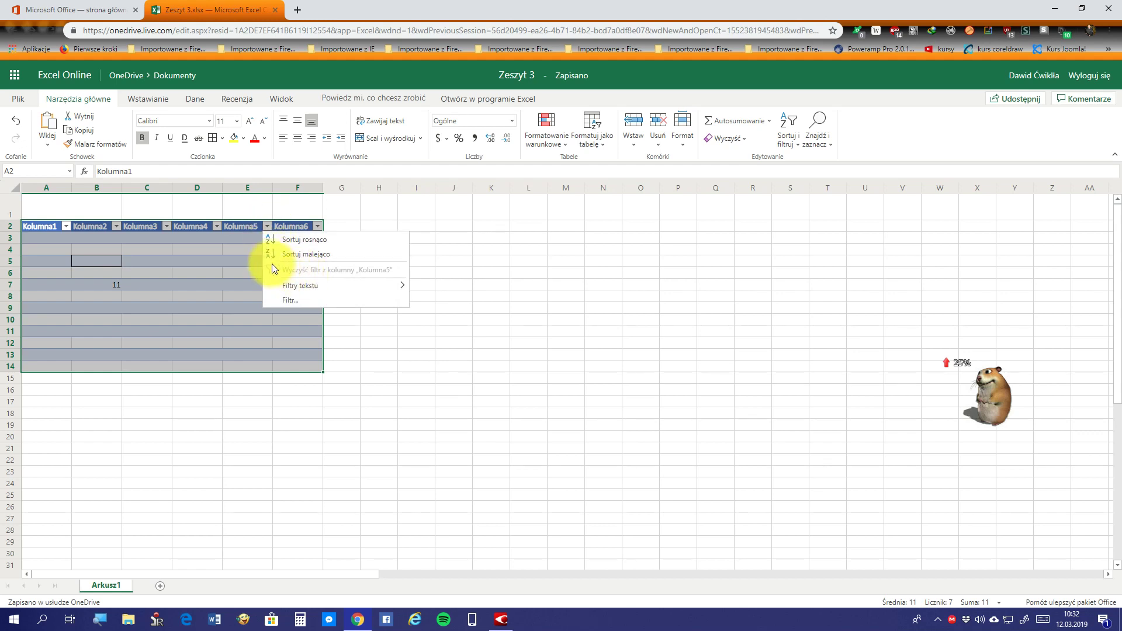
pyautogui.click(194, 299)
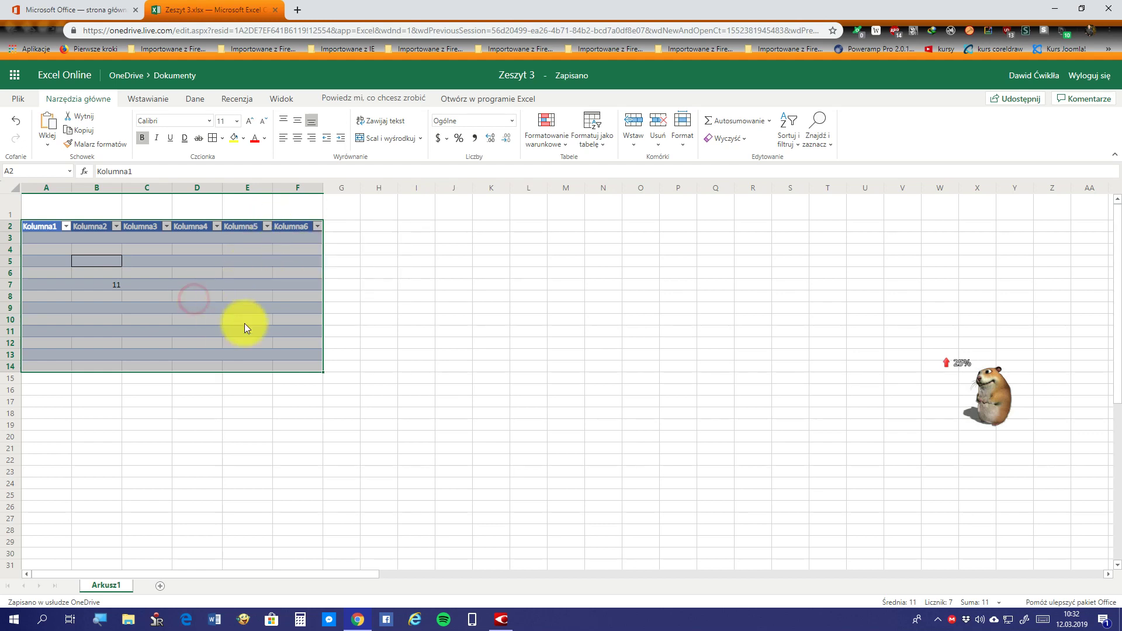
pyautogui.click(310, 351)
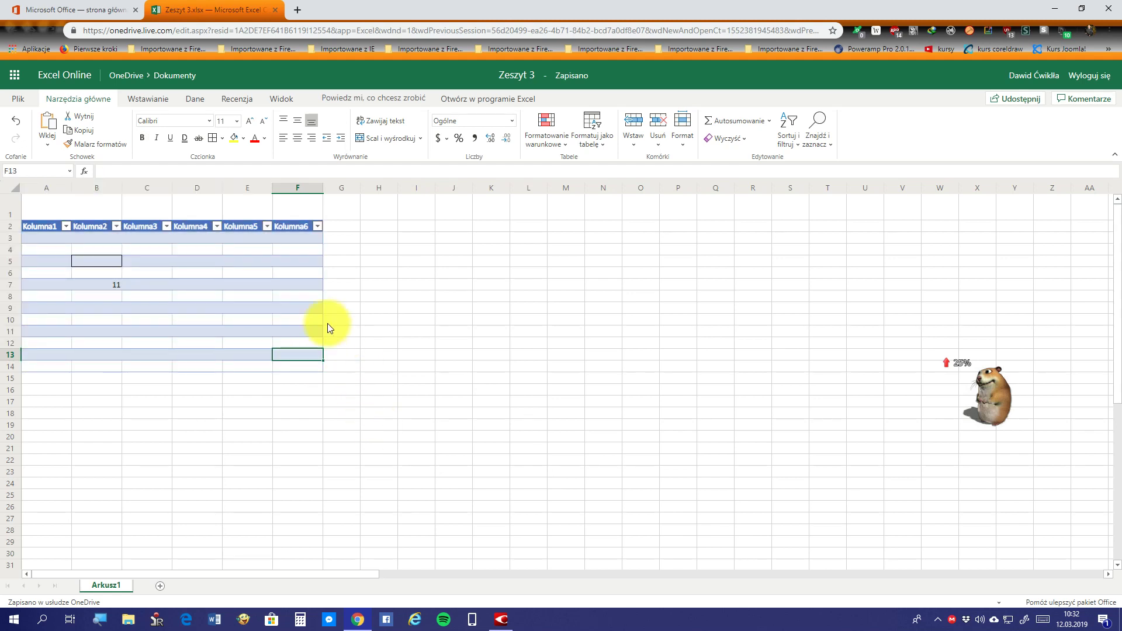
pyautogui.click(37, 116)
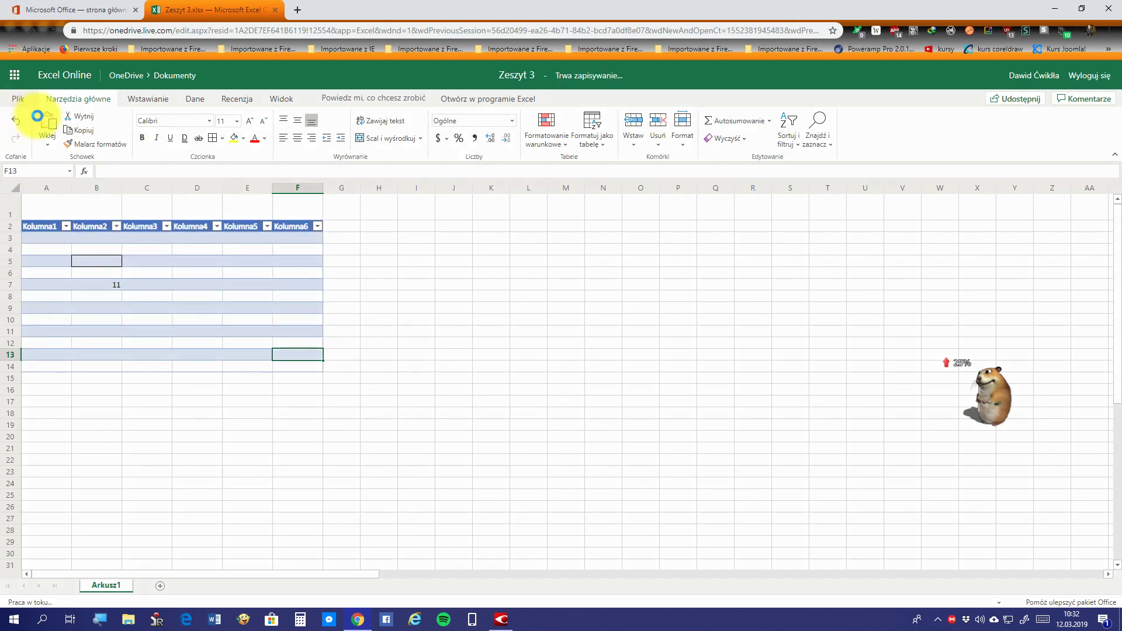
pyautogui.hotkey('ctrl', 'z')
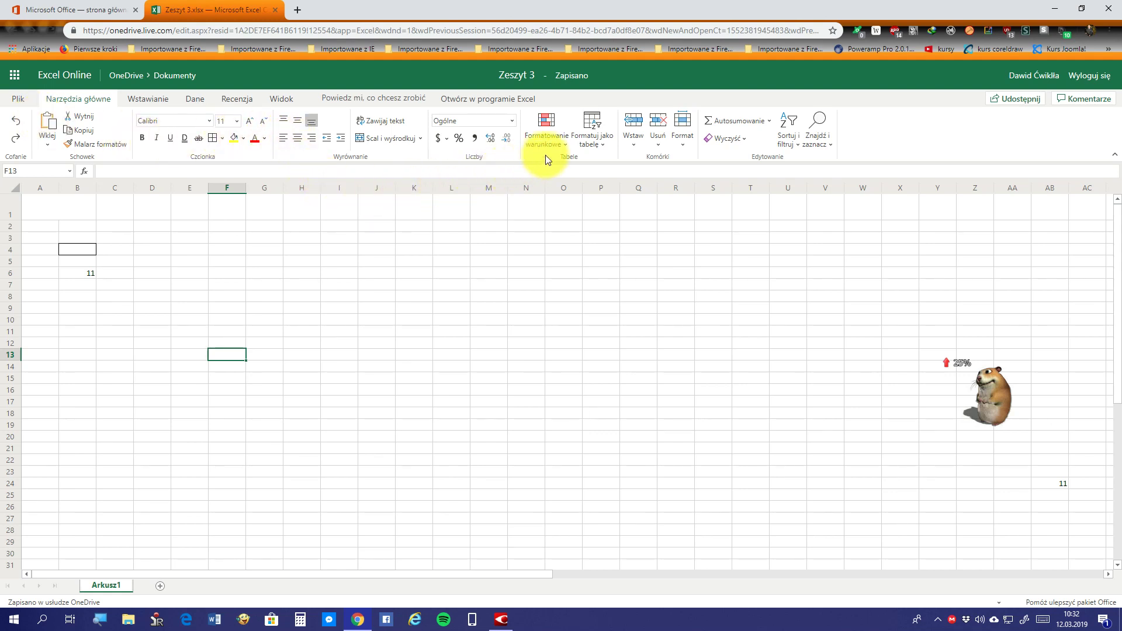
# Insert a sheet row at row 13, undo it, preview table formats, then show insert options
pyautogui.click(638, 145)
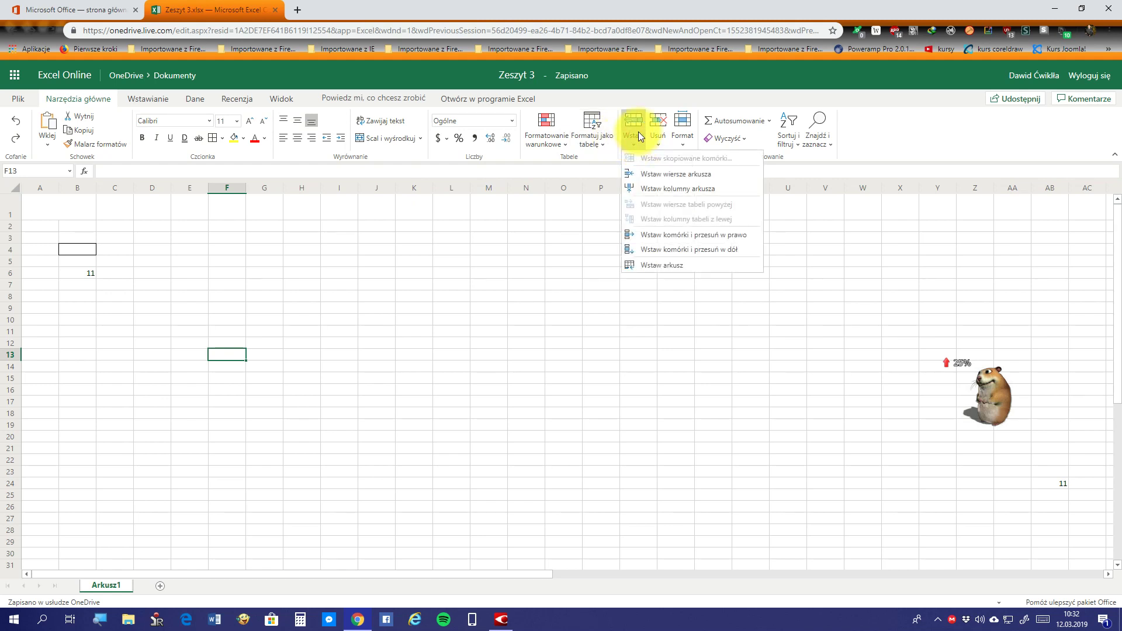
pyautogui.click(673, 174)
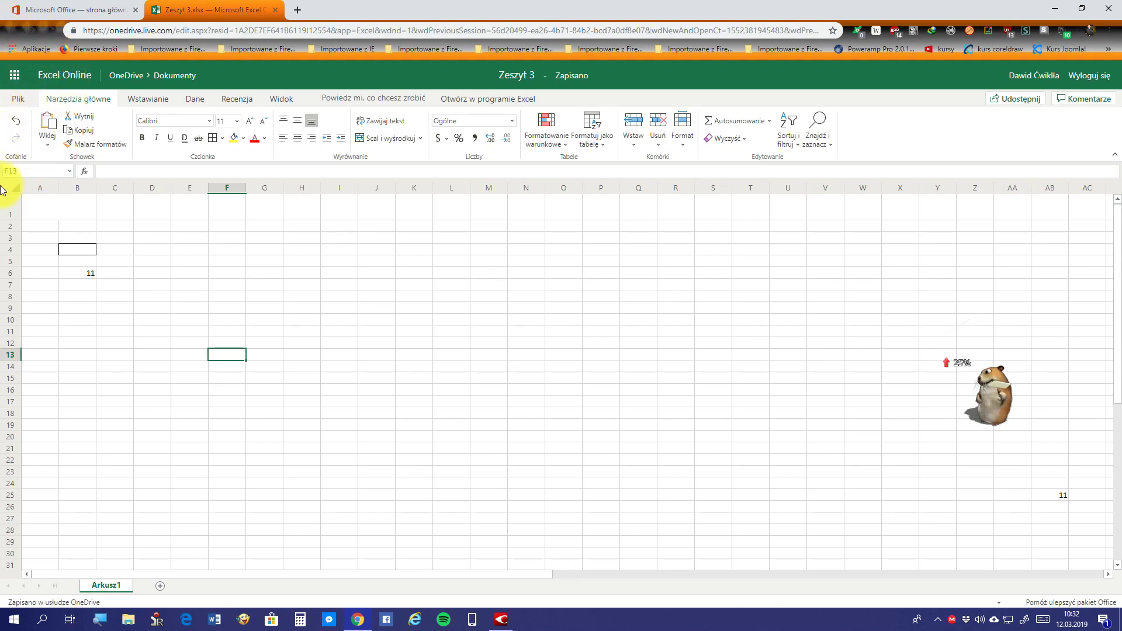
pyautogui.click(20, 125)
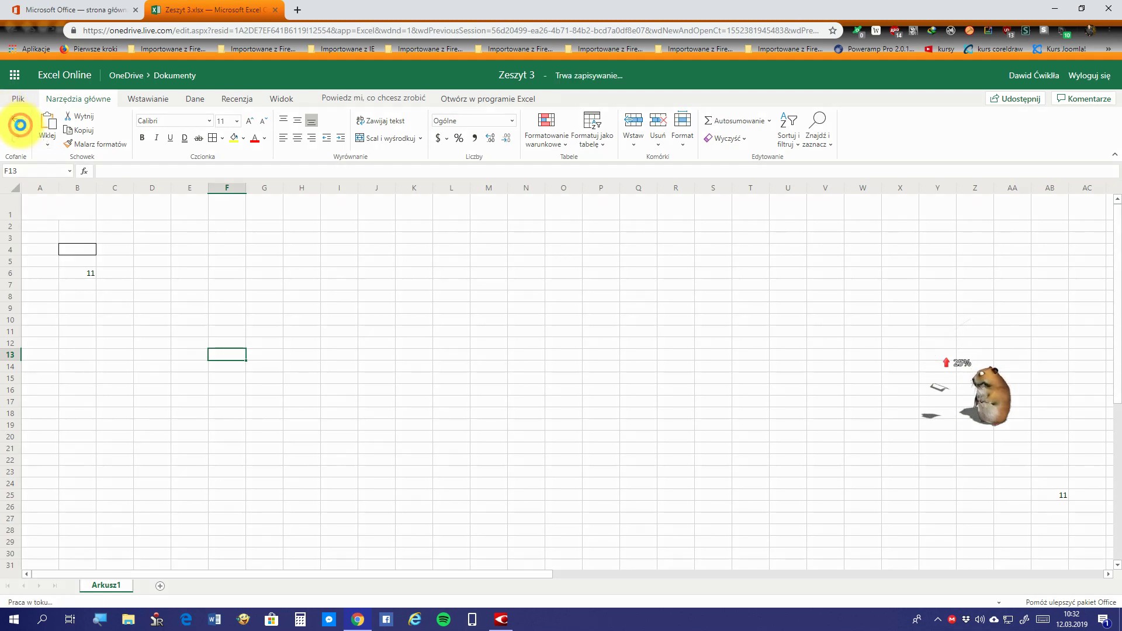
pyautogui.click(610, 142)
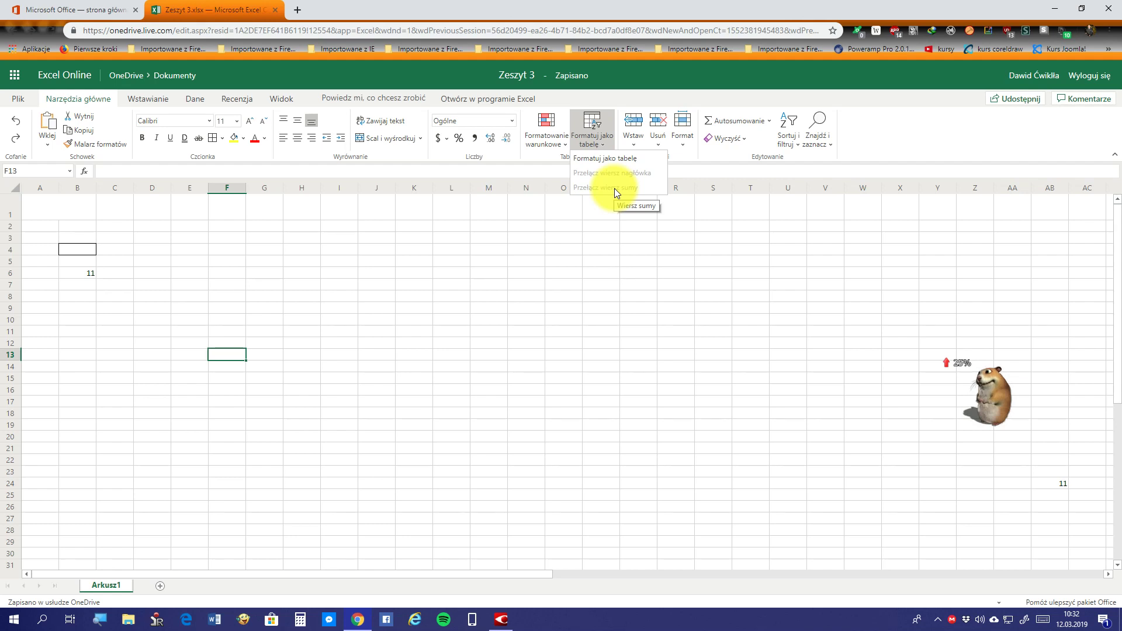
pyautogui.click(631, 141)
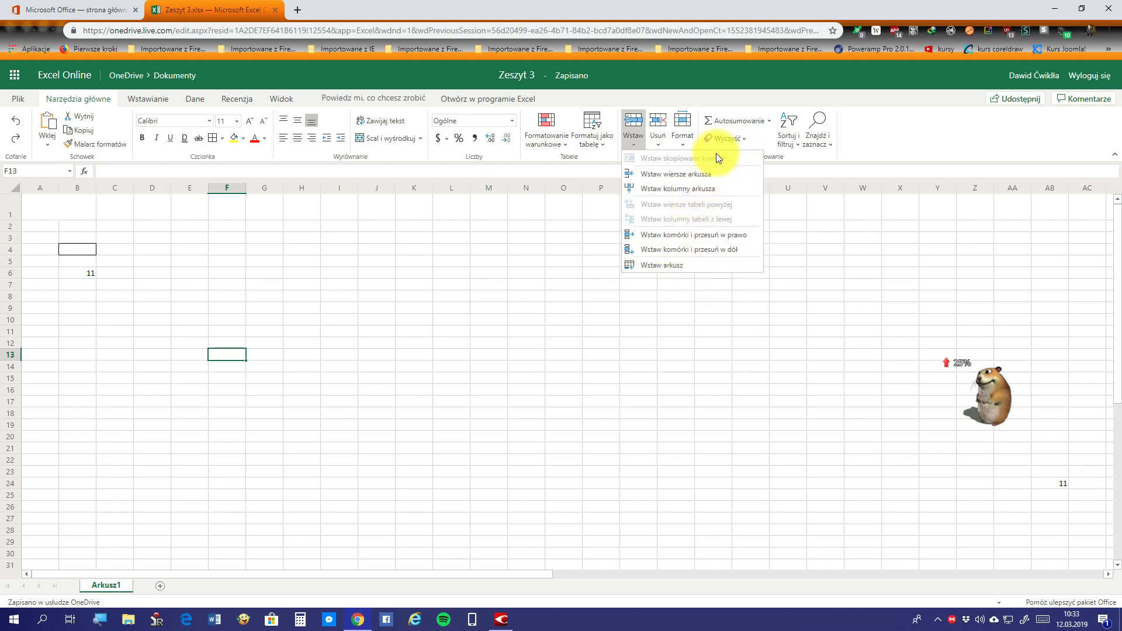
# Open and close the Usuń and Format dropdowns on Narzędzia główne without choosing anything
pyautogui.click(657, 143)
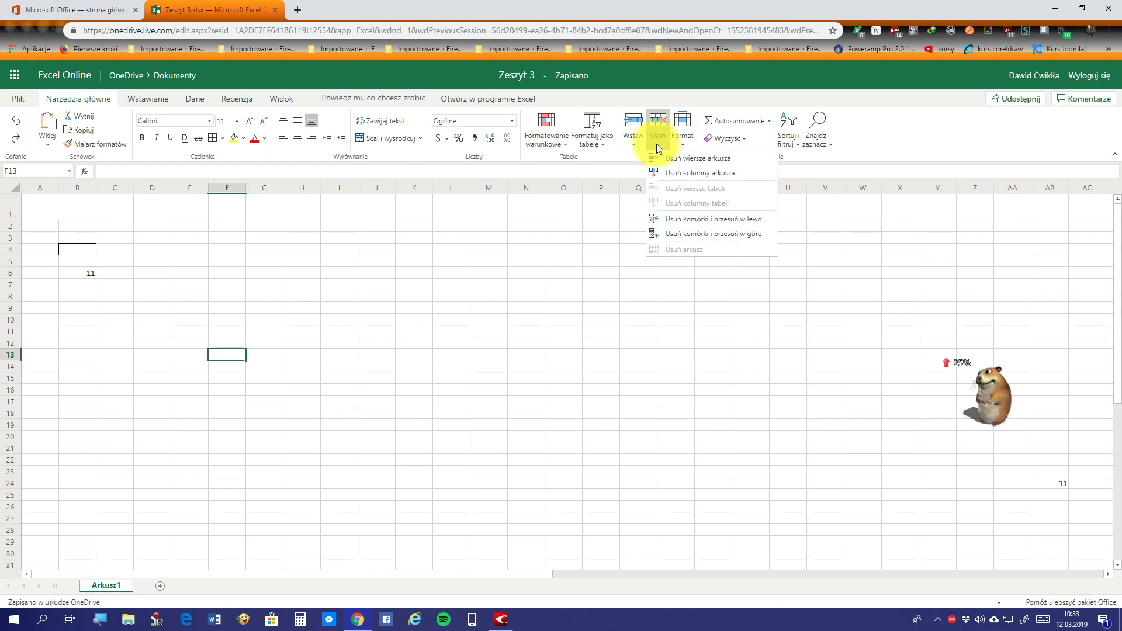
pyautogui.click(657, 144)
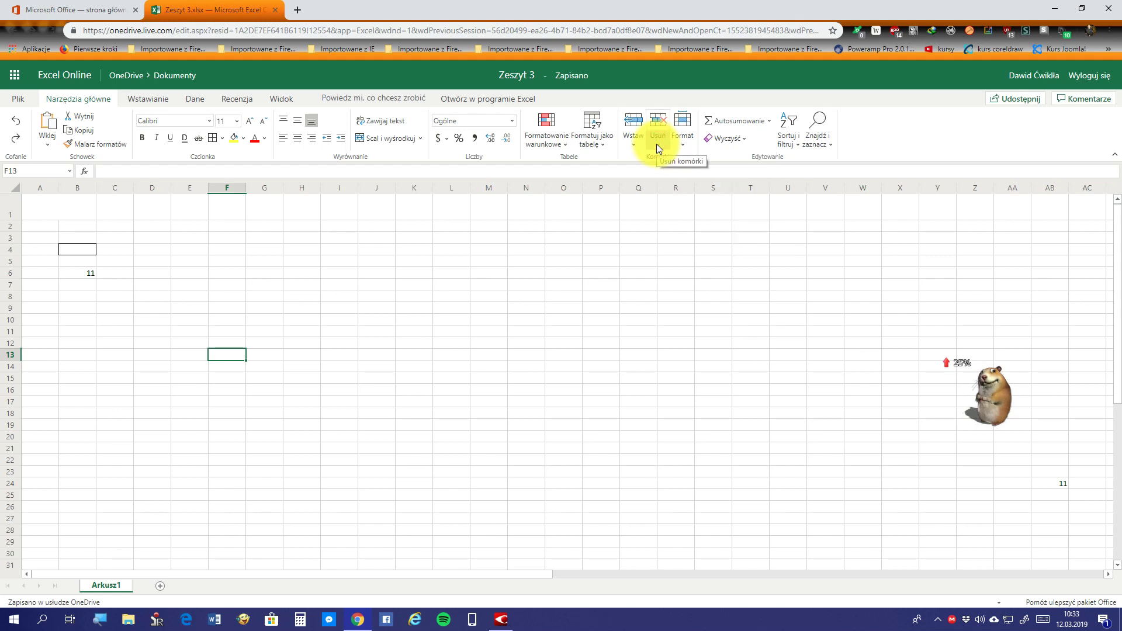
pyautogui.click(690, 146)
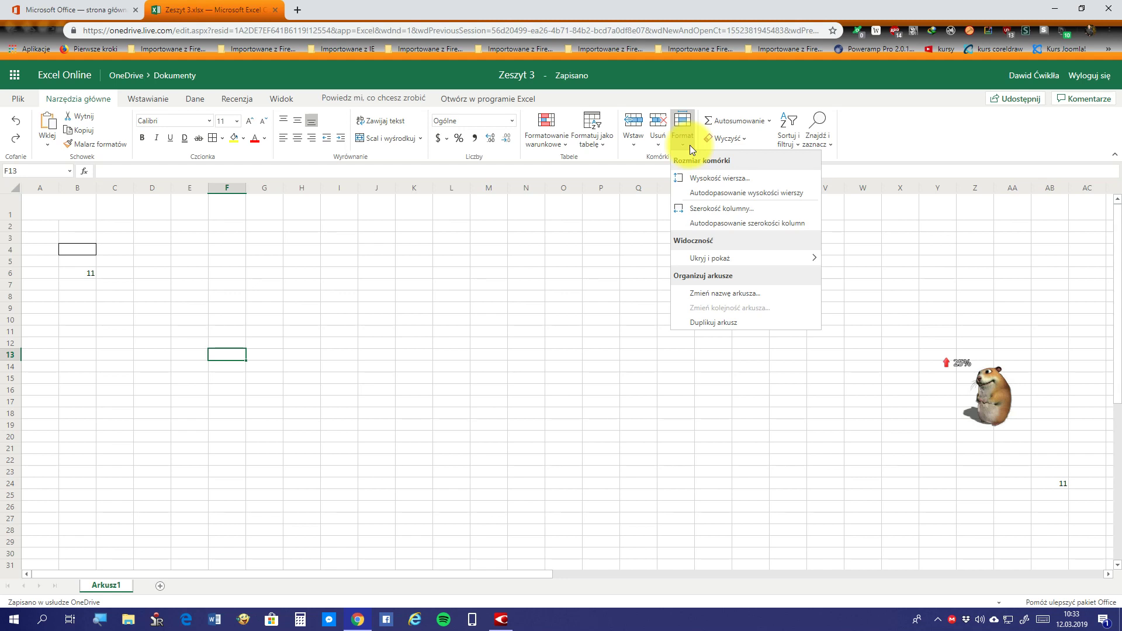
pyautogui.click(690, 145)
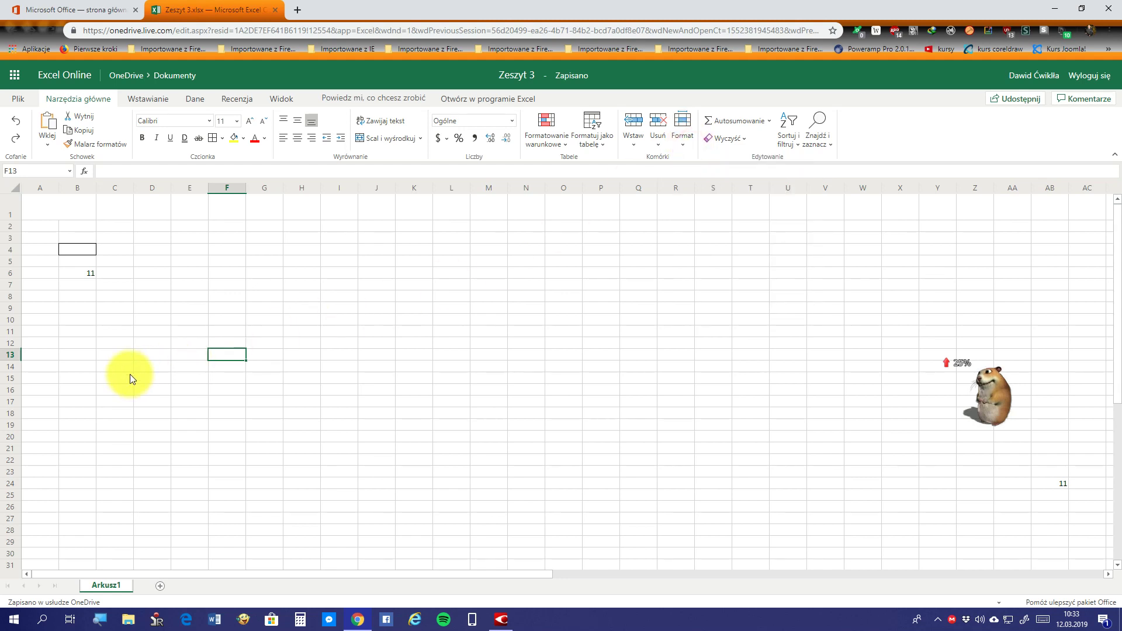
# Select the whole sheet and apply Format > Autodopasowanie szerokości kolumn, then select B4
pyautogui.hotkey('ctrl', 'a')
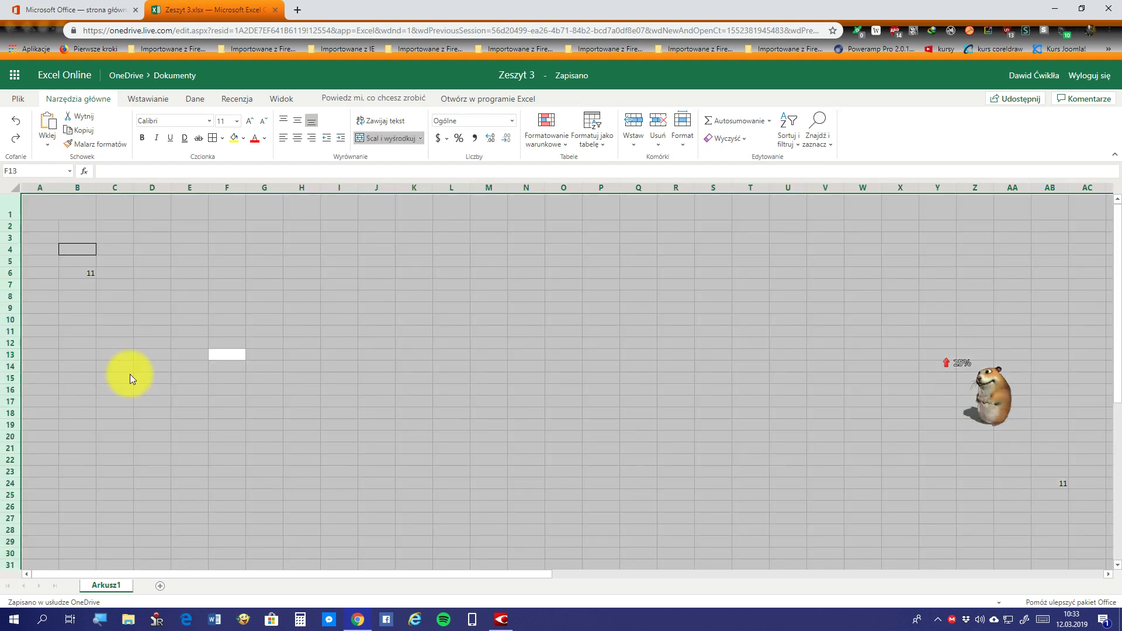
pyautogui.click(685, 142)
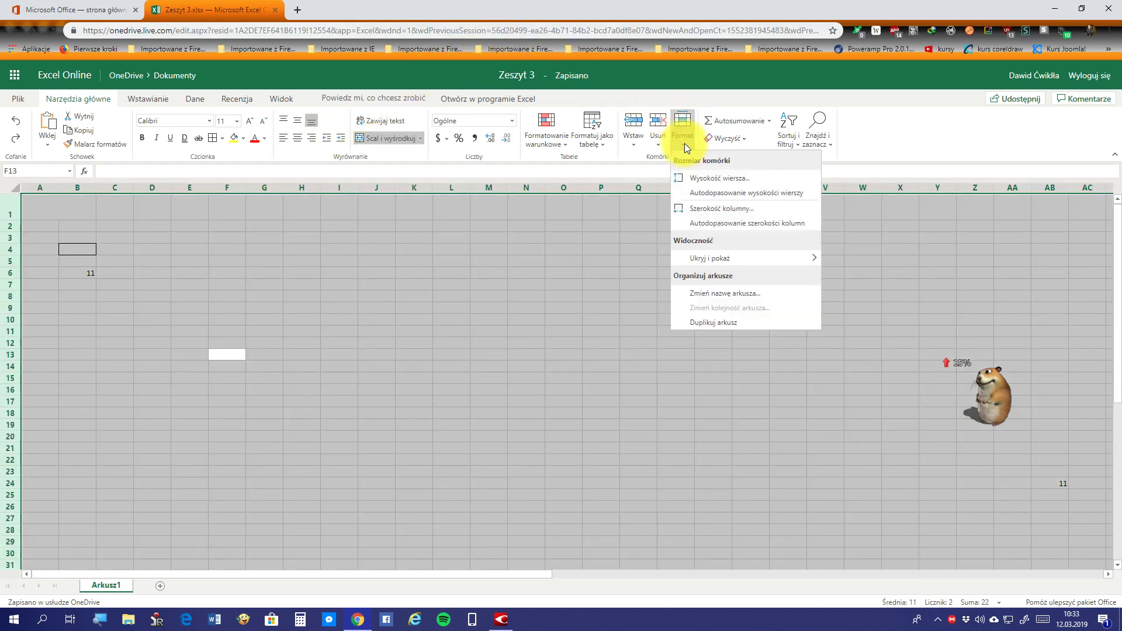
pyautogui.click(717, 228)
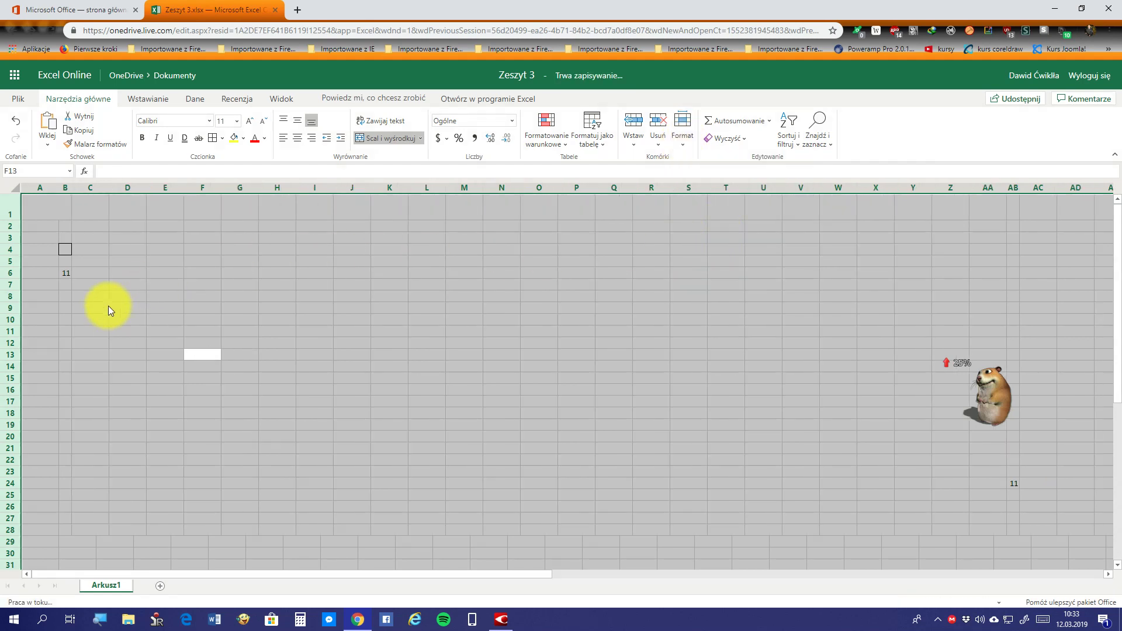
pyautogui.click(64, 251)
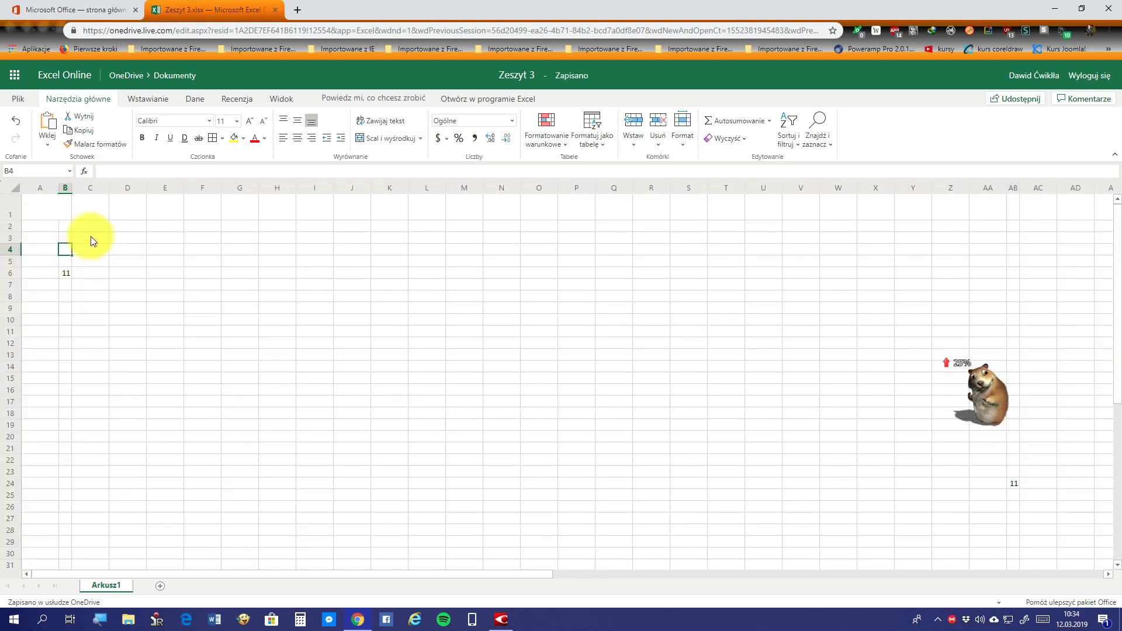
# Type 'Zybuj' into B4, erase it, and reselect the empty B4
pyautogui.write('Zasubskry')
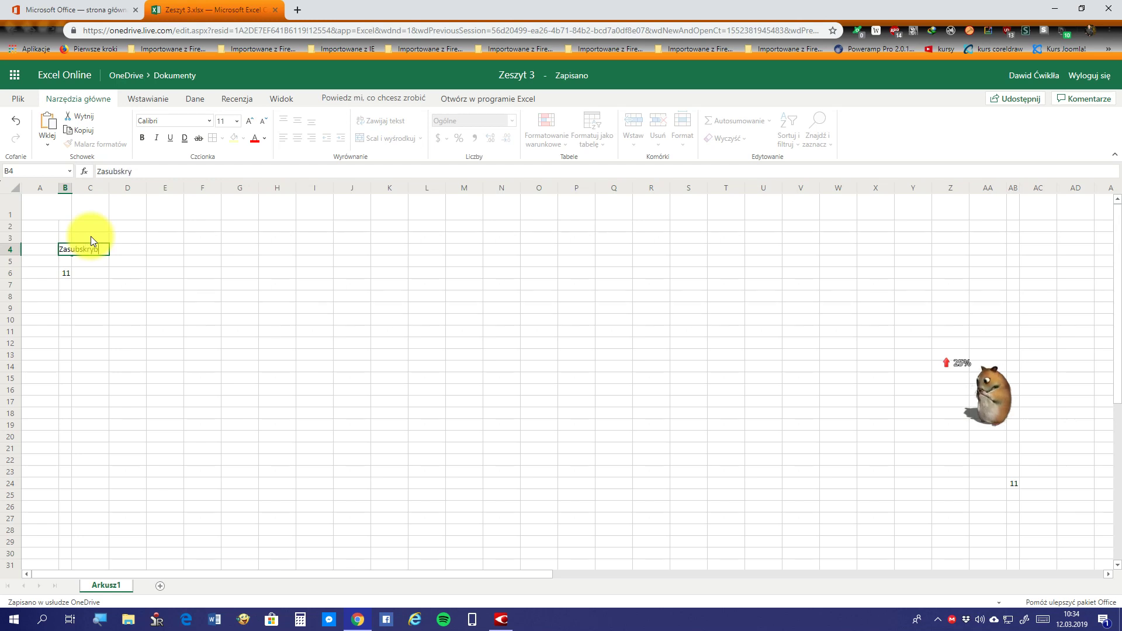
pyautogui.write('buj')
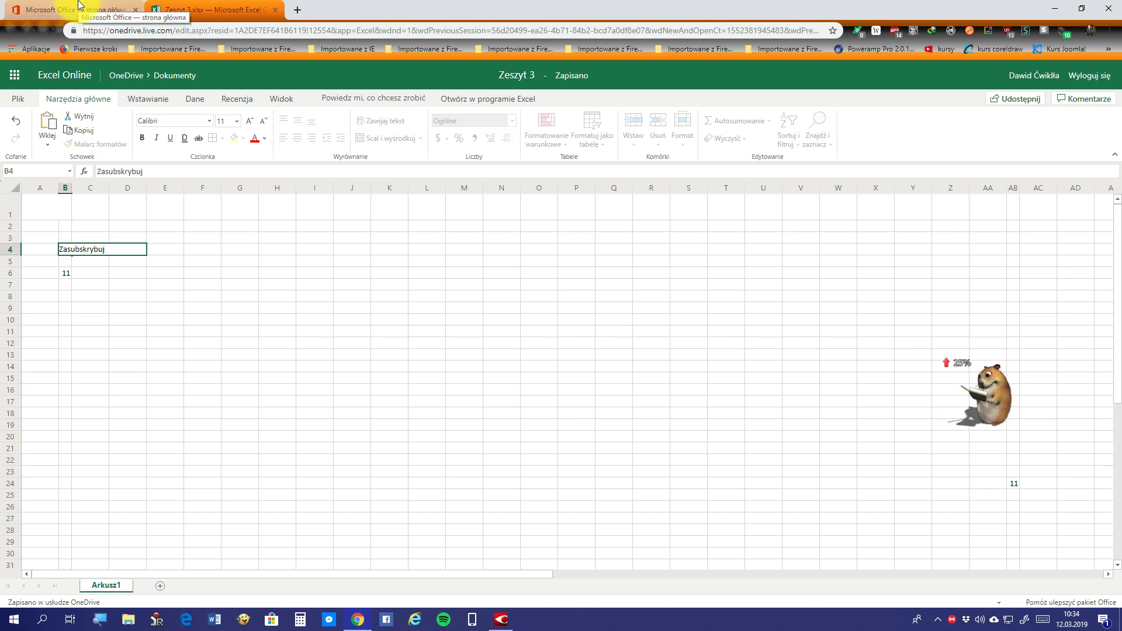
pyautogui.press('BackSpace')
pyautogui.press('BackSpace')
pyautogui.press('BackSpace')
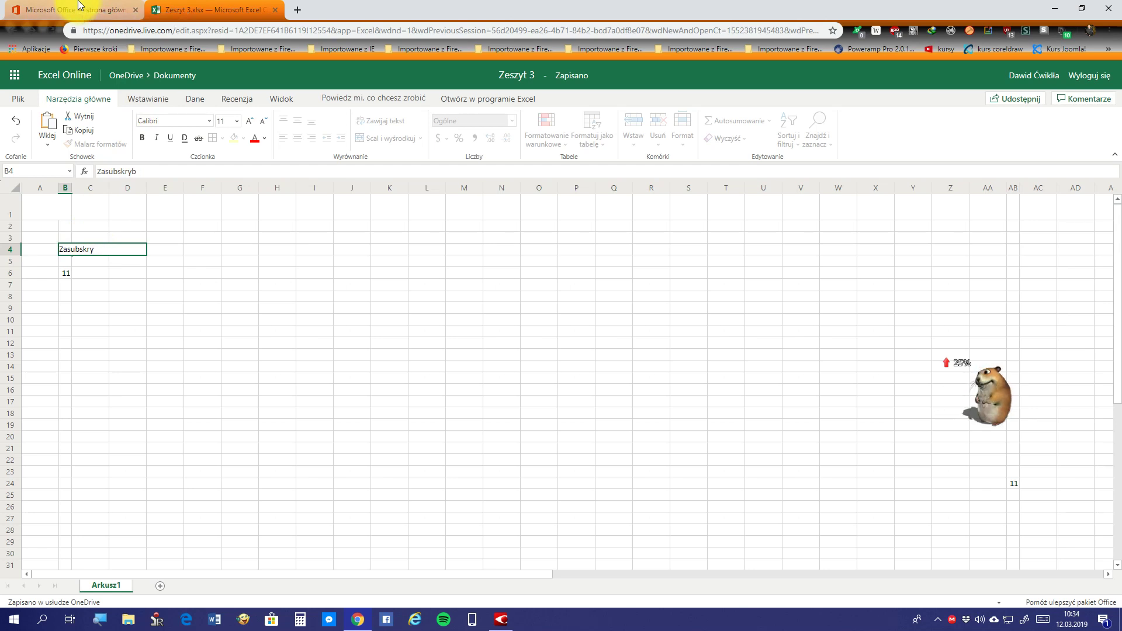
pyautogui.press('BackSpace')
pyautogui.press('BackSpace')
pyautogui.press('BackSpace')
pyautogui.press('BackSpace')
pyautogui.press('BackSpace')
pyautogui.press('BackSpace')
pyautogui.press('BackSpace')
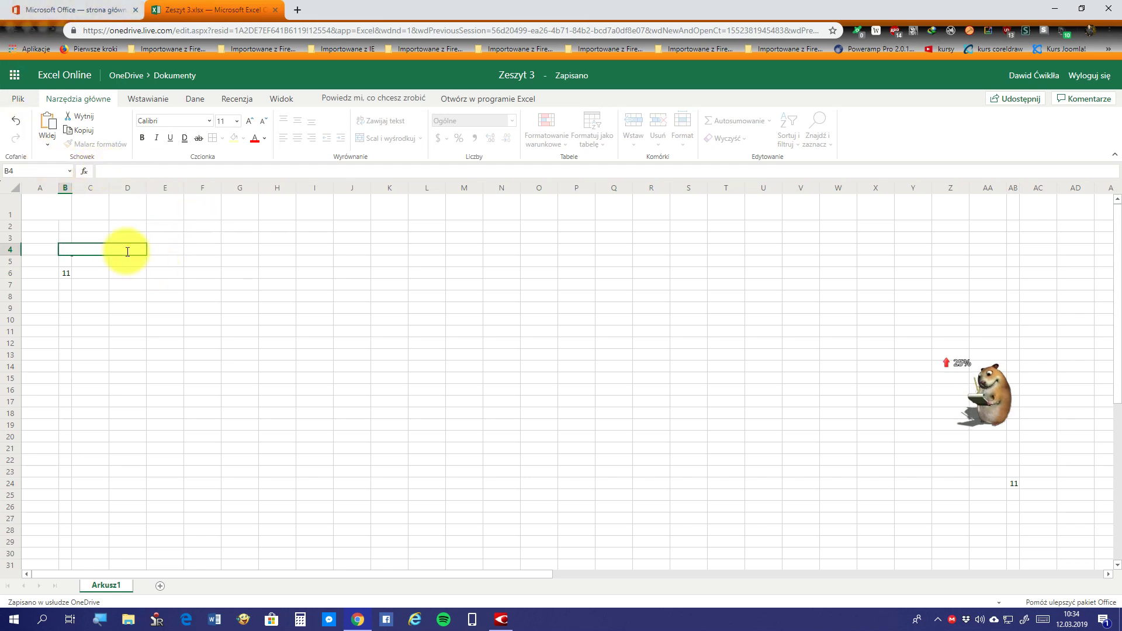
pyautogui.click(152, 254)
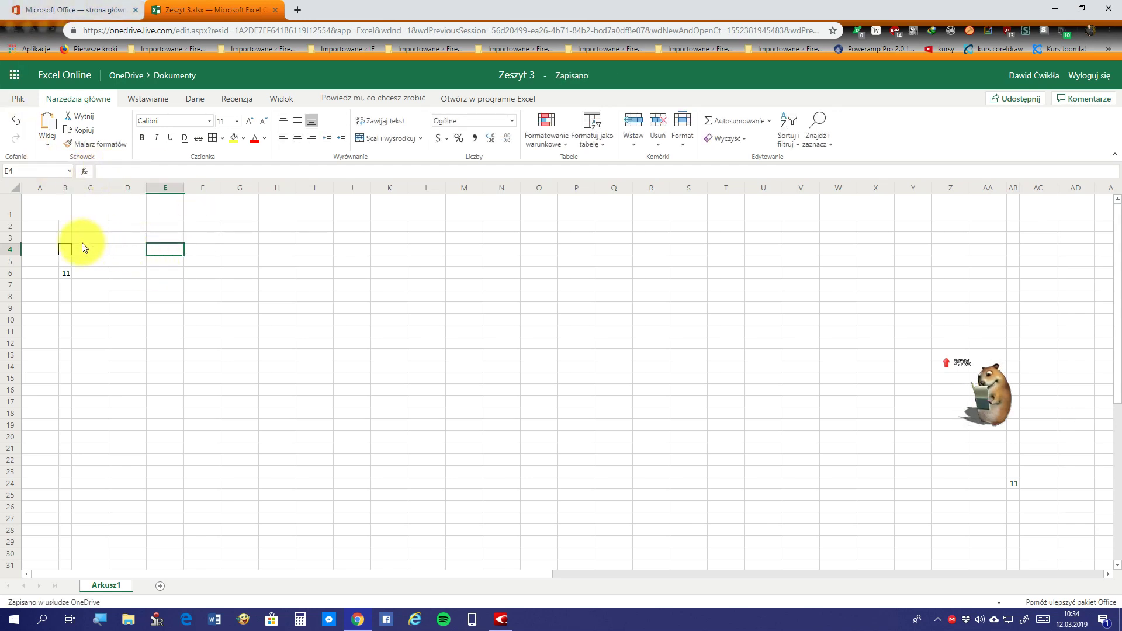
pyautogui.click(67, 251)
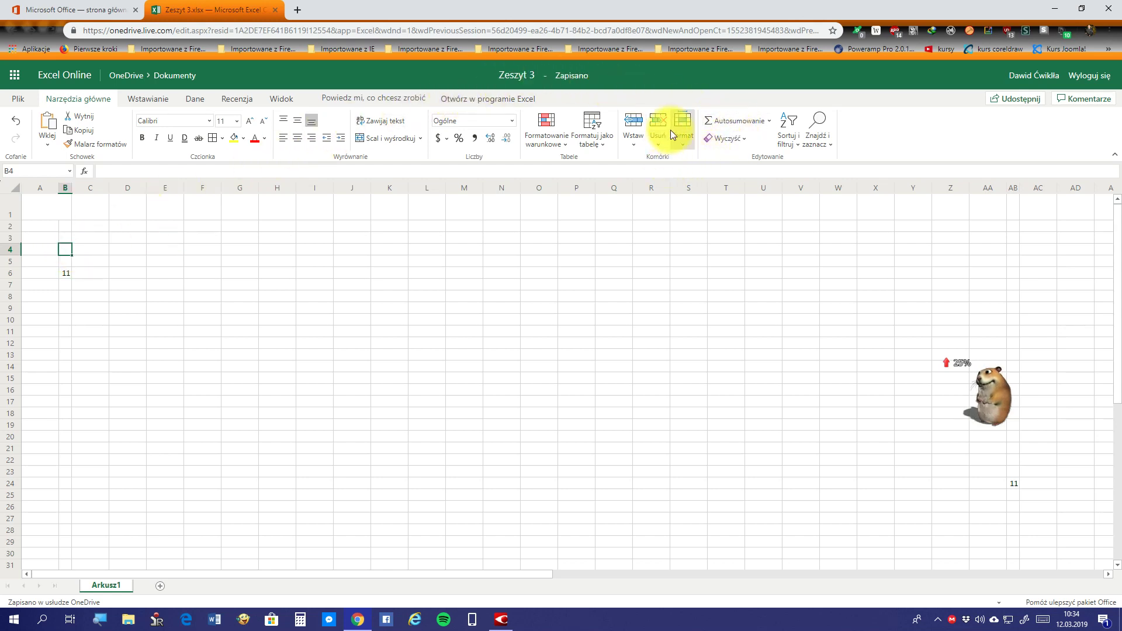
# Rename sheet Arkusz1 to 'Test' using Format > Zmień nazwę arkusza
pyautogui.click(685, 134)
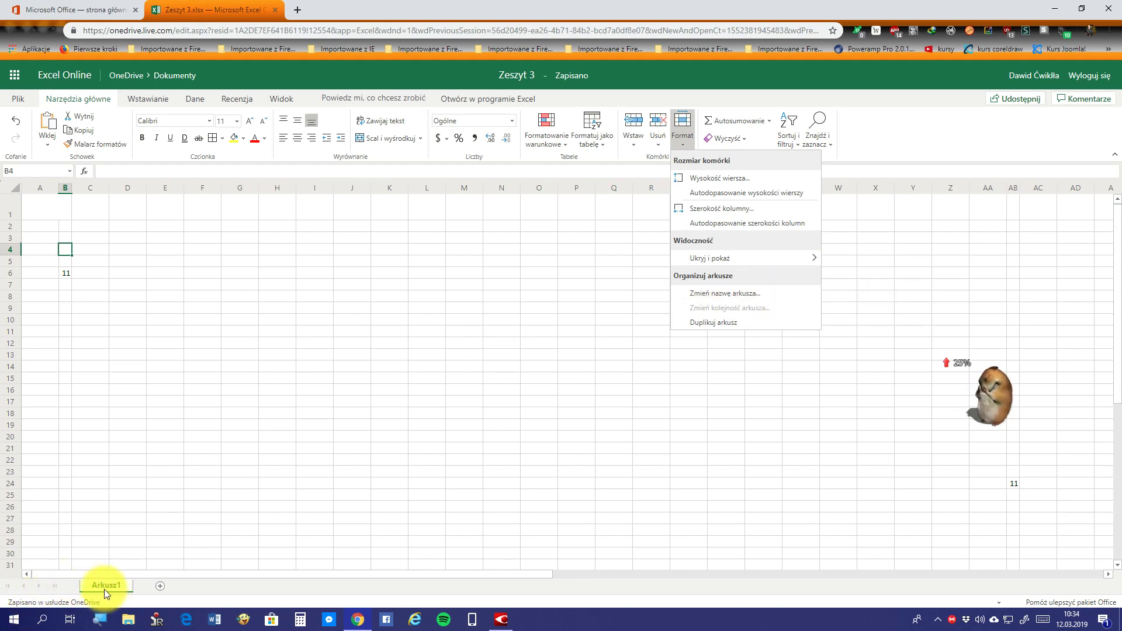
pyautogui.click(749, 294)
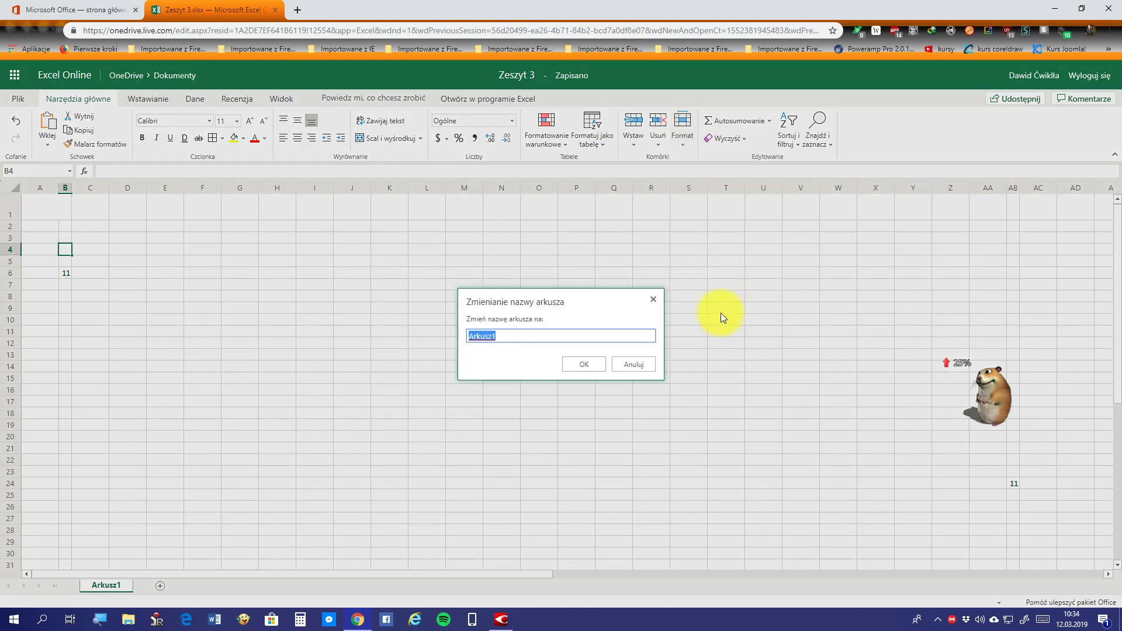
pyautogui.write('Te')
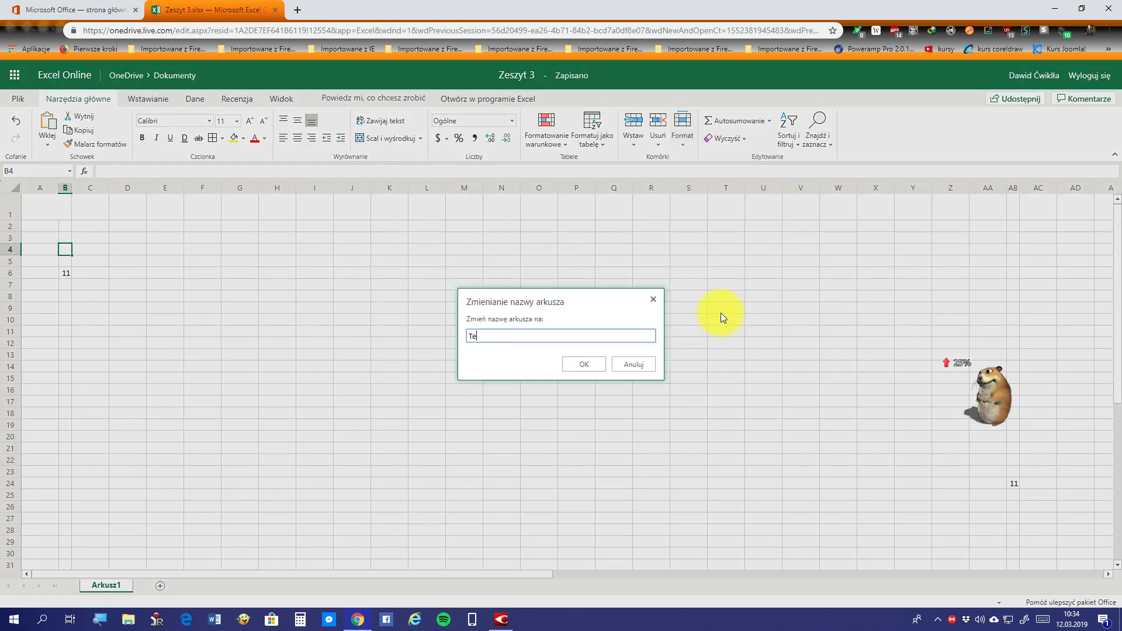
pyautogui.write('st')
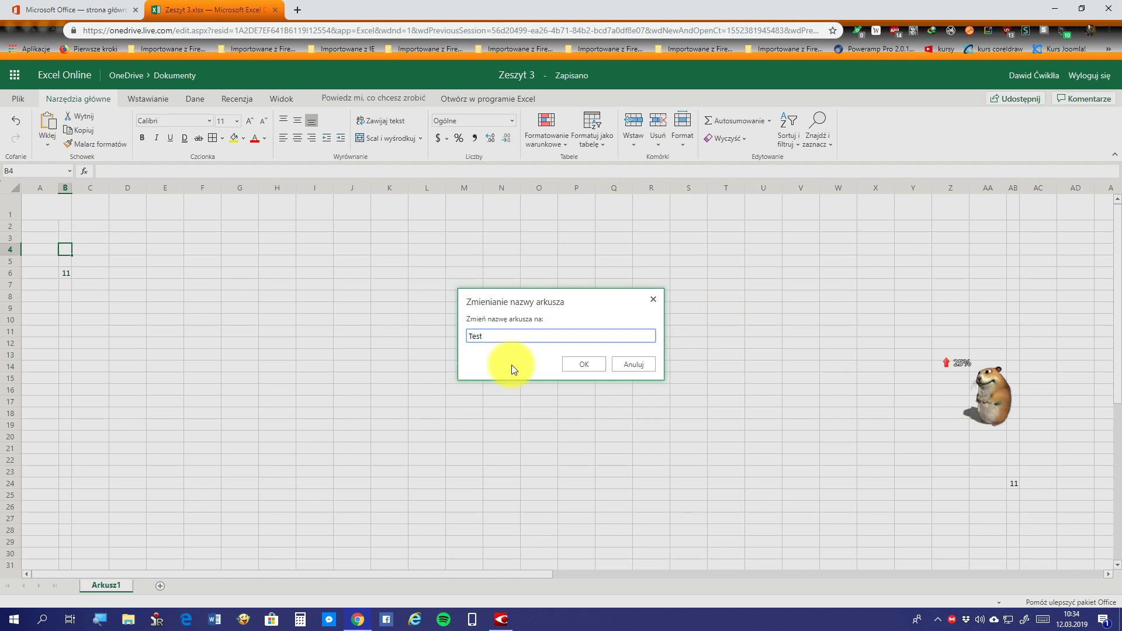
pyautogui.click(585, 364)
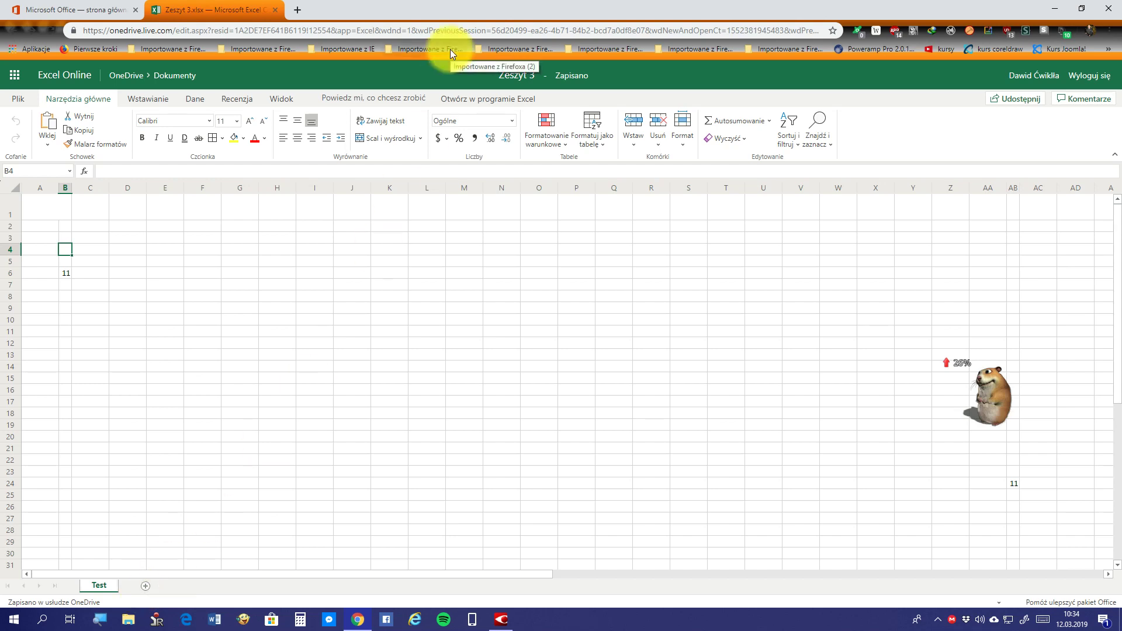
# Auto-fit all column widths on the whole sheet using Autodopasowanie szerokości kolumn
pyautogui.click(685, 142)
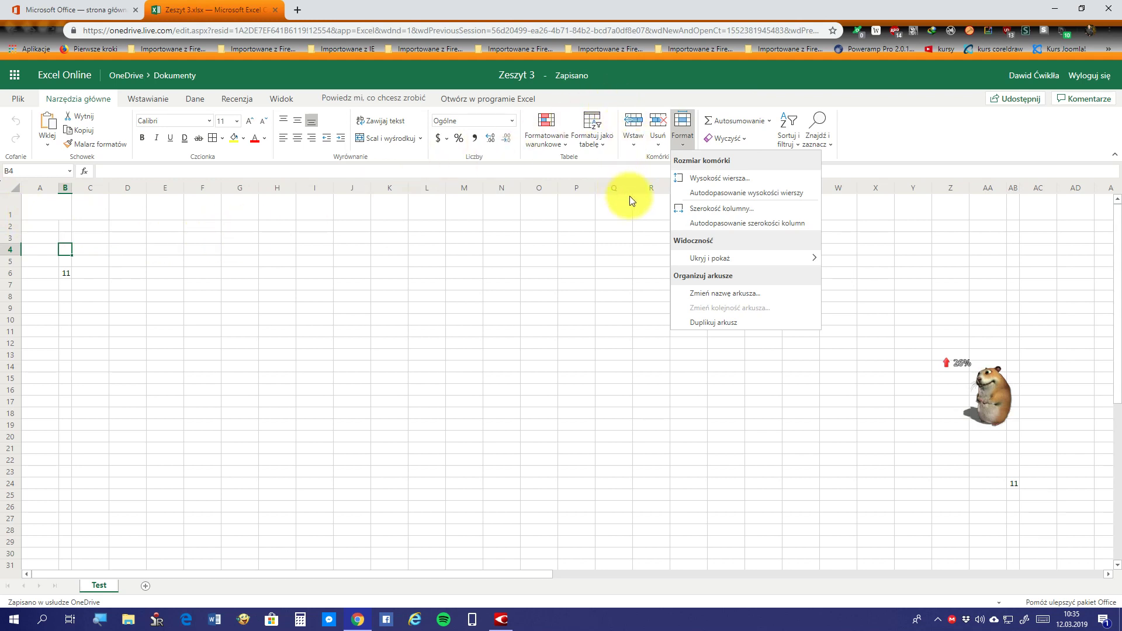
pyautogui.moveTo(712, 258)
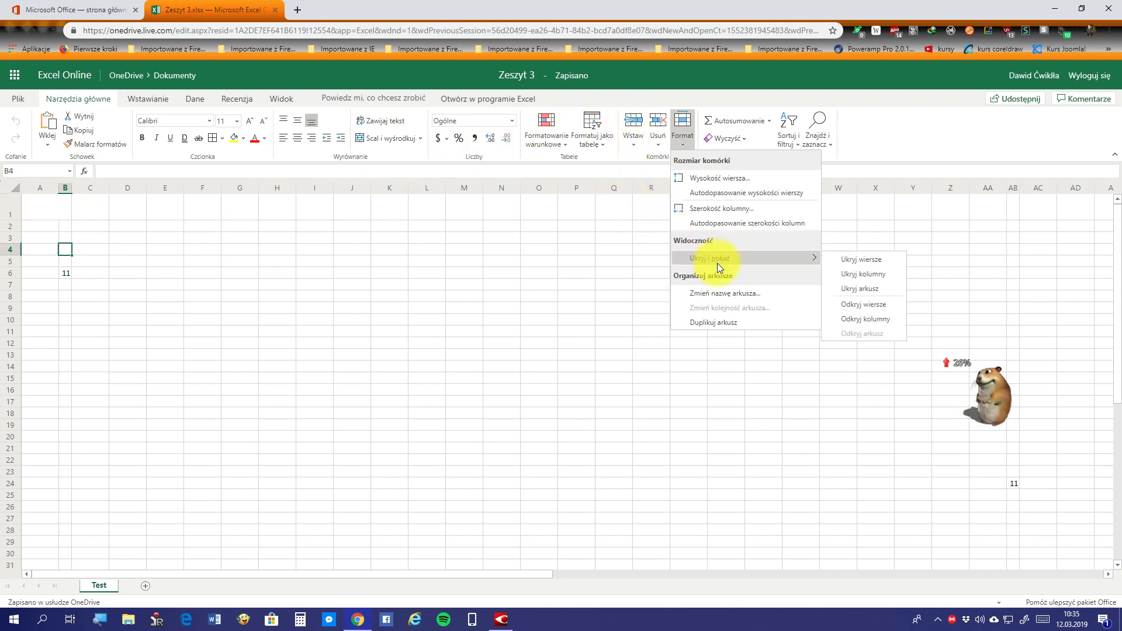
pyautogui.click(733, 223)
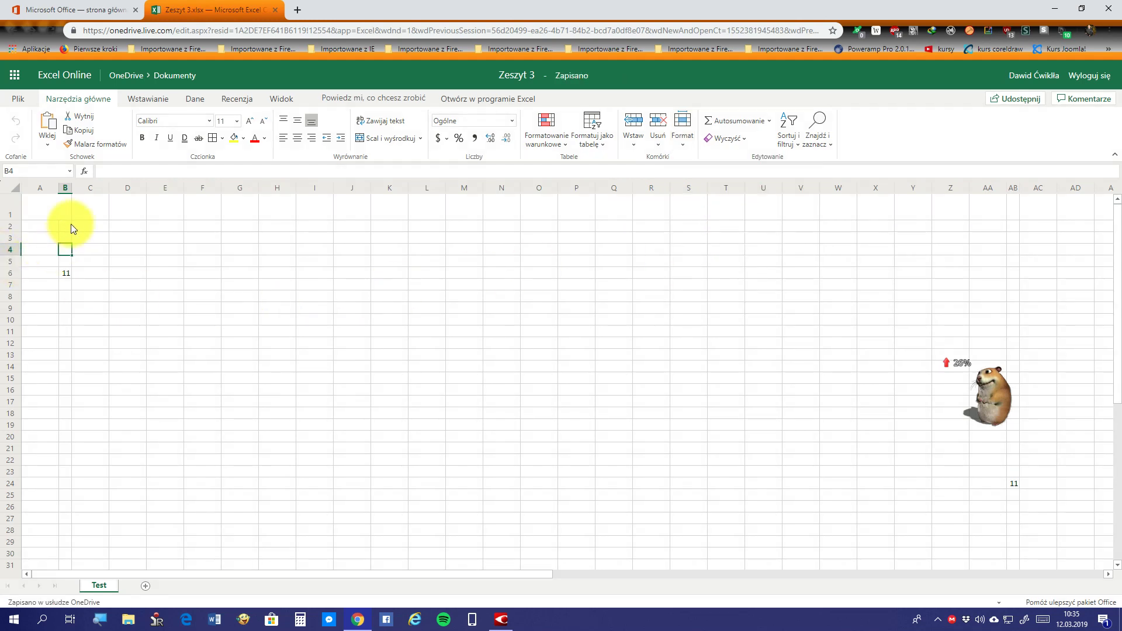
pyautogui.hotkey('ctrl', 'a')
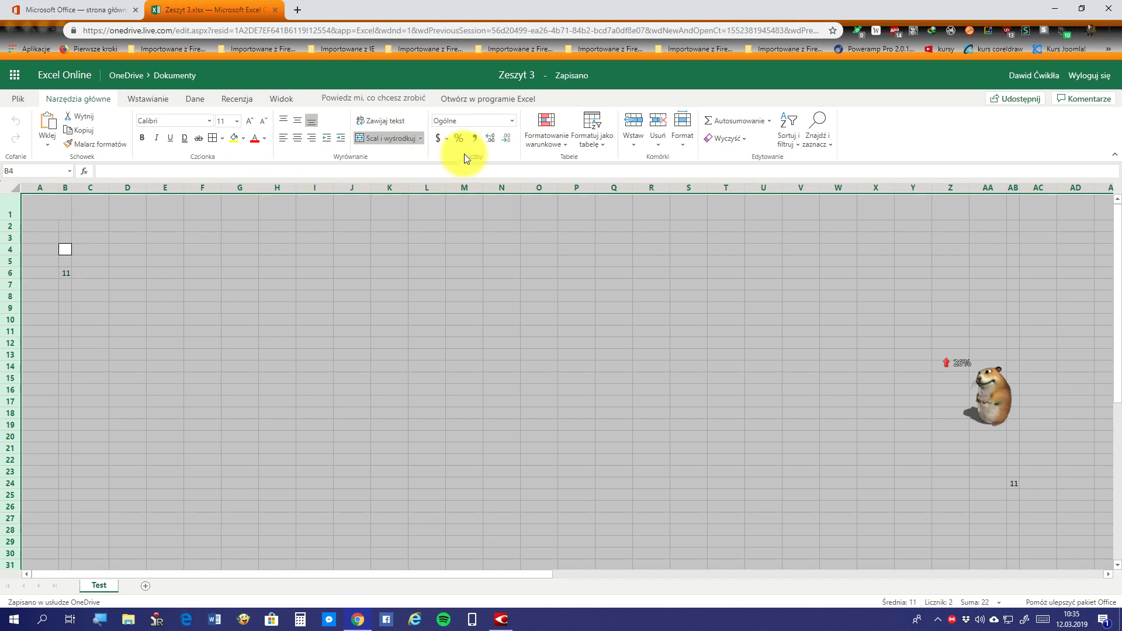
pyautogui.click(683, 134)
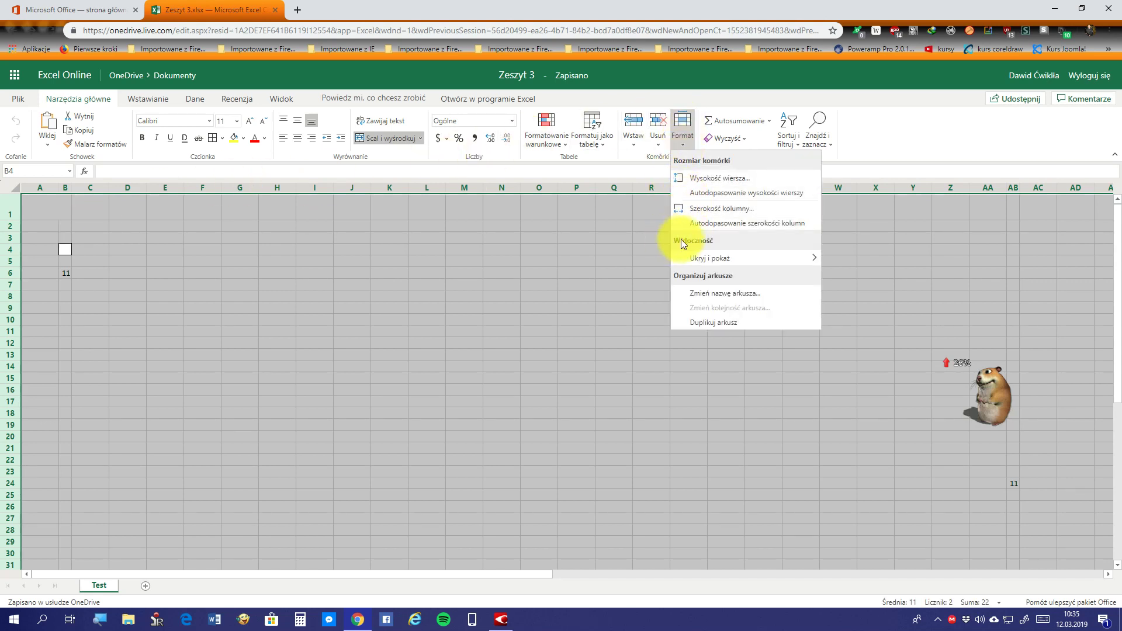
pyautogui.click(708, 224)
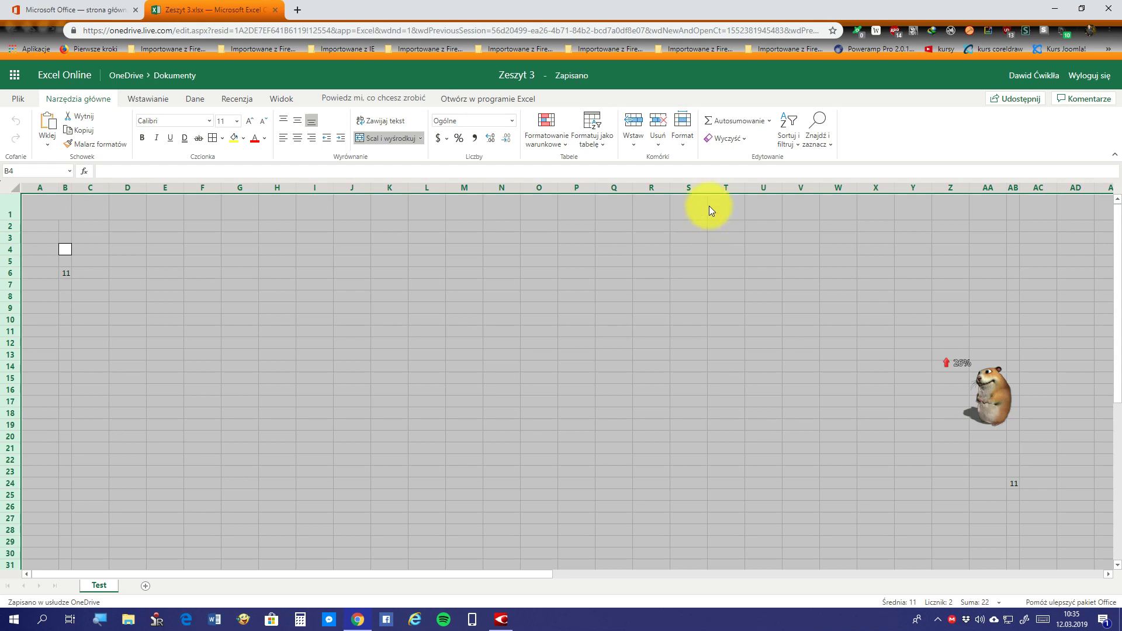
pyautogui.click(682, 131)
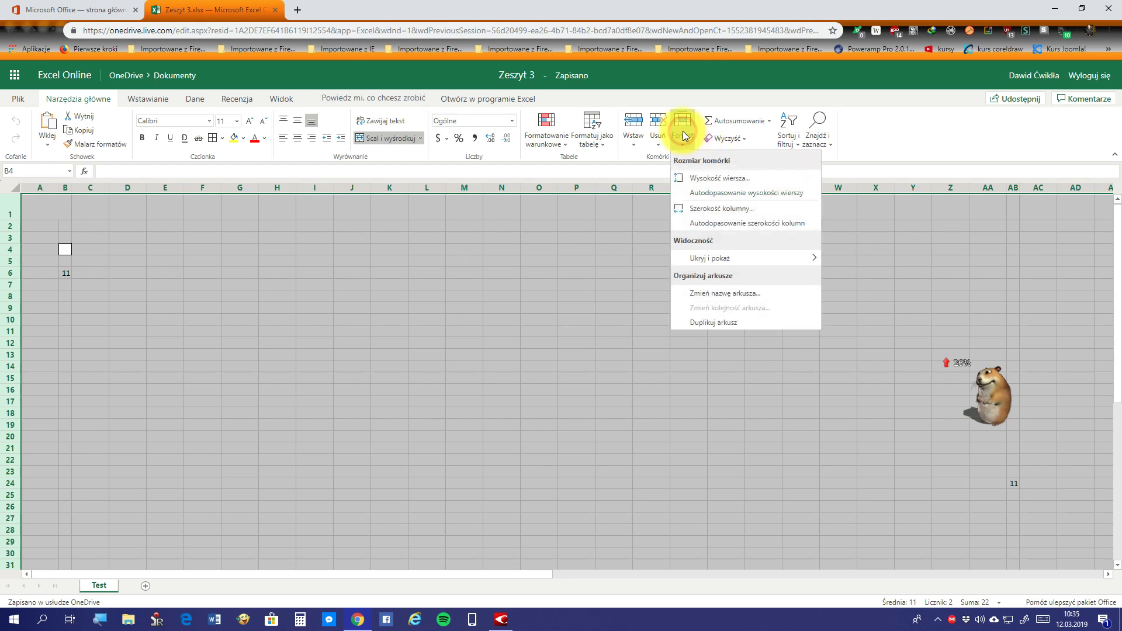
pyautogui.click(699, 222)
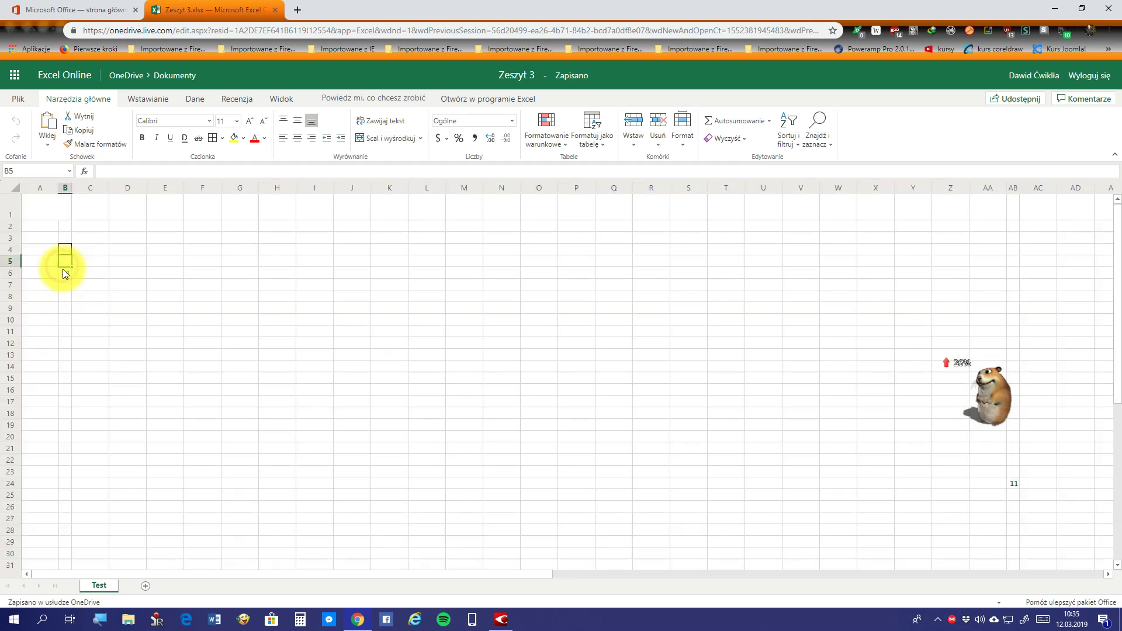
# Clear the 11 from cell B6 and move to B2
pyautogui.click(64, 273)
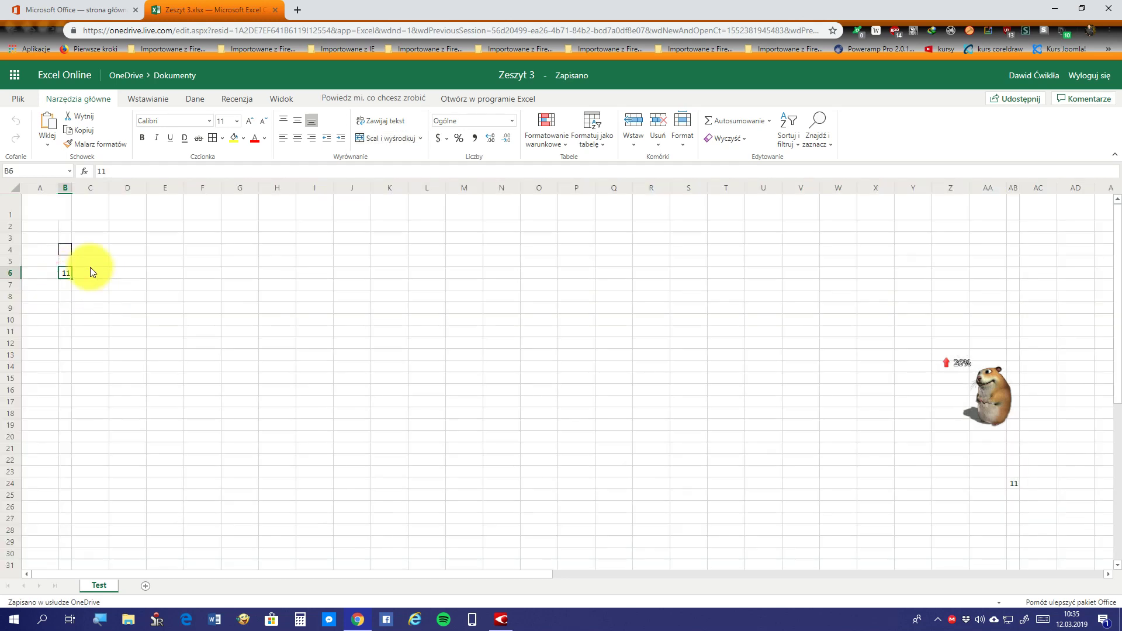
pyautogui.press('BackSpace')
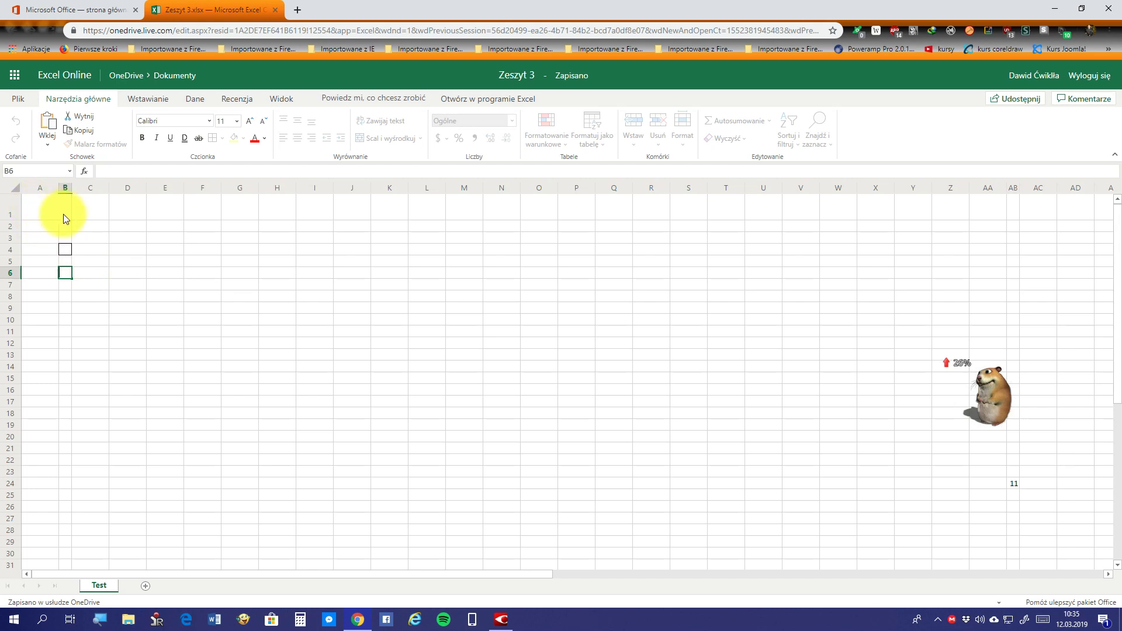
pyautogui.click(65, 229)
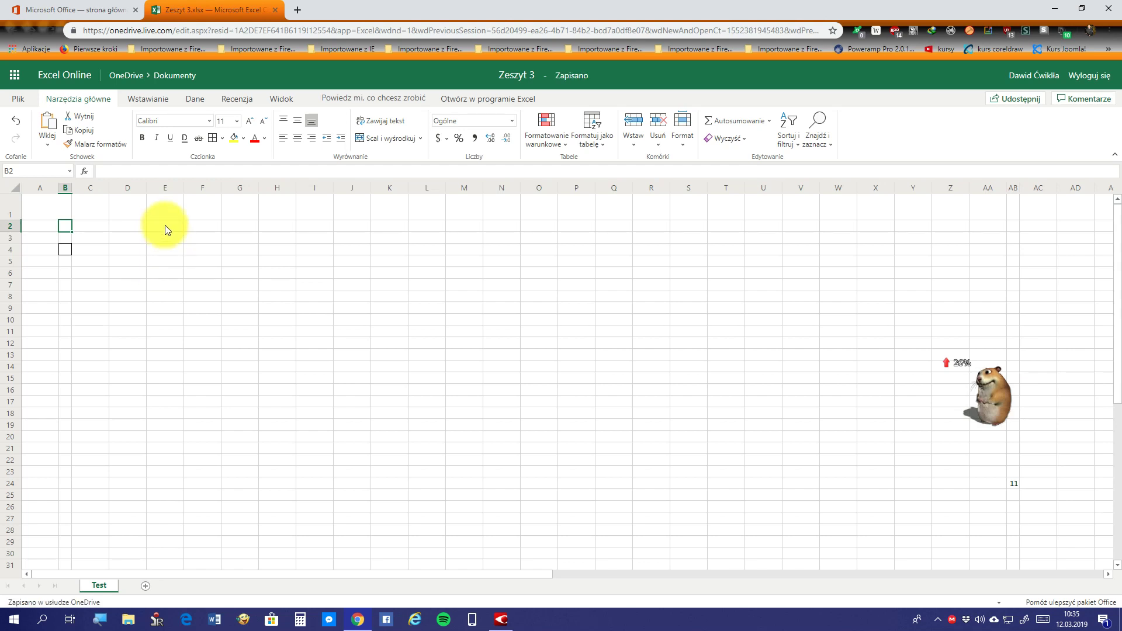
# Set the font size of the entire sheet to 16
pyautogui.hotkey('ctrl', 'a')
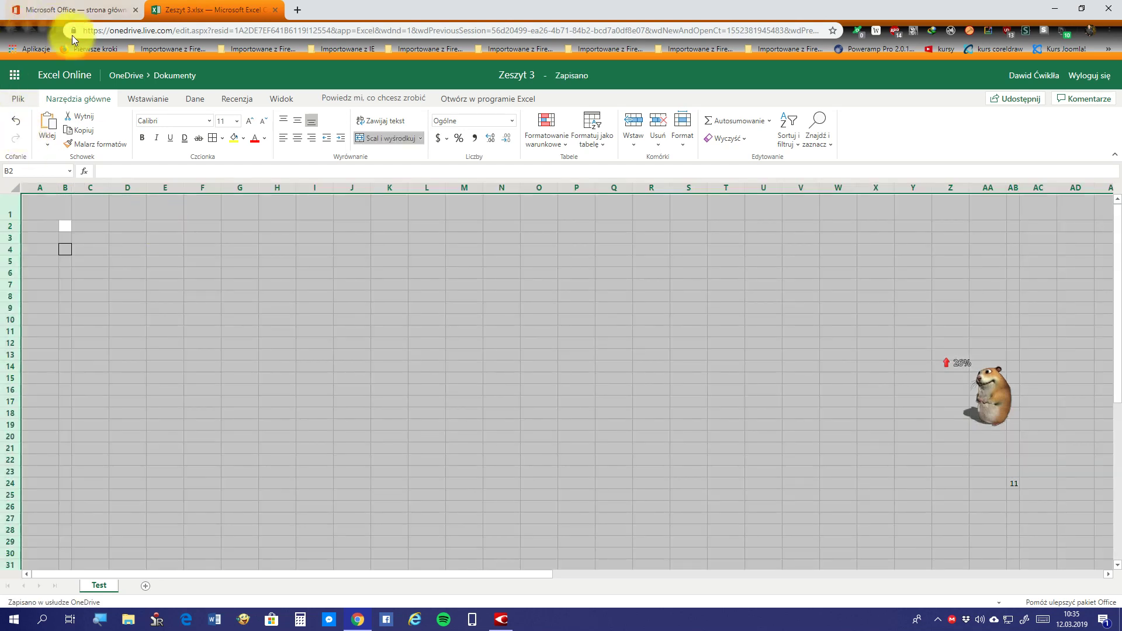
pyautogui.click(224, 120)
pyautogui.write('16')
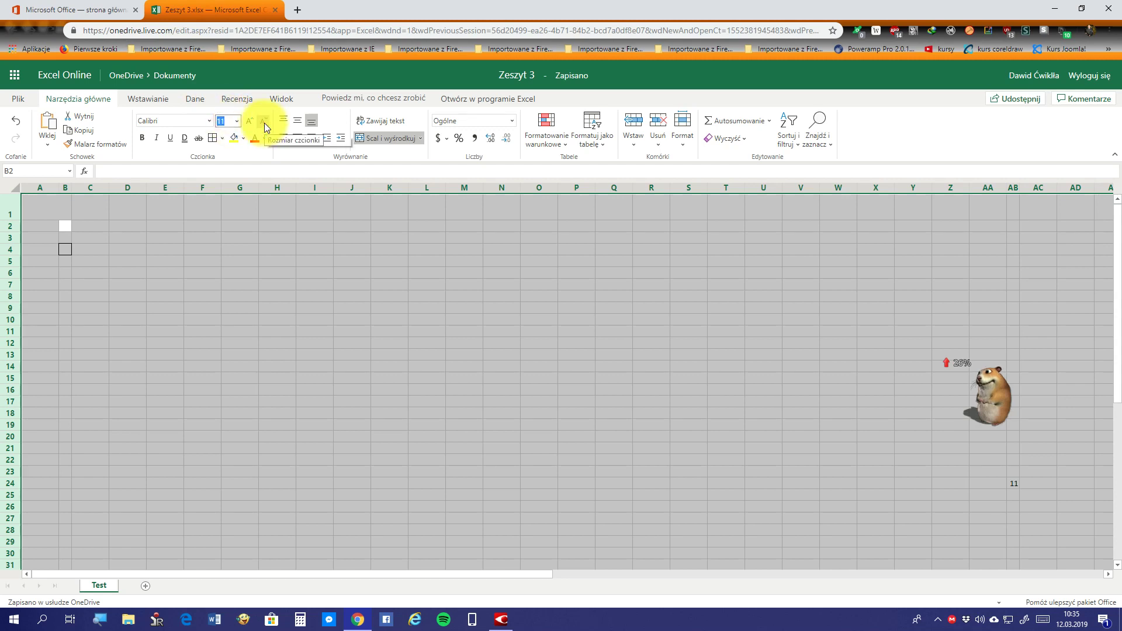
pyautogui.press('Return')
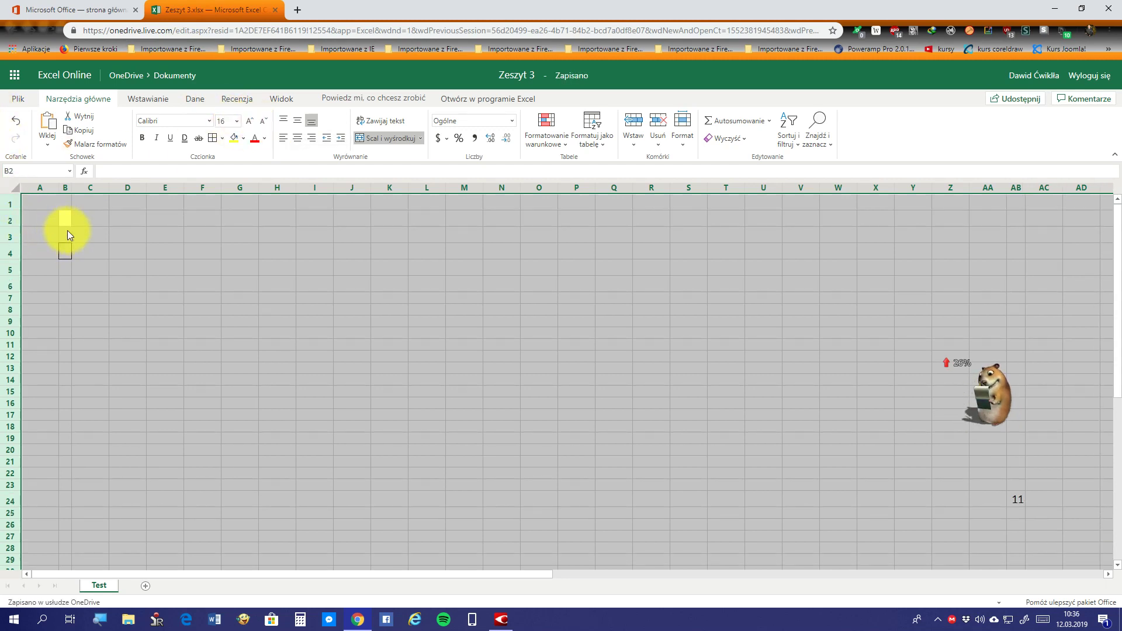
# Enter 1, 8, 5, 6, 7 down cells B2:B6
pyautogui.click(64, 233)
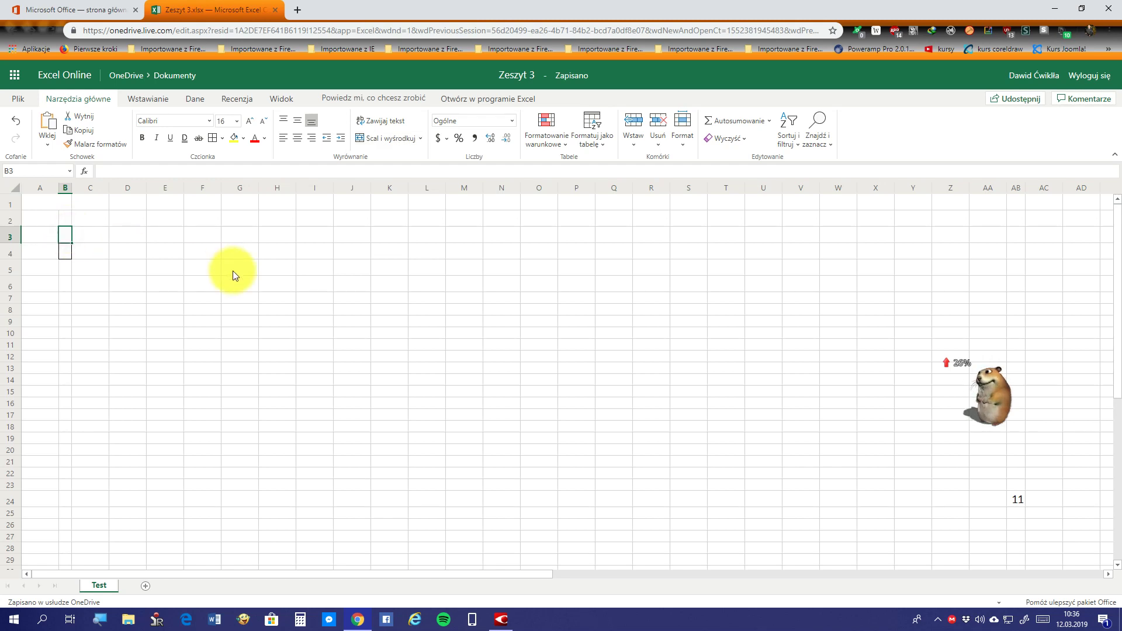
pyautogui.press('Up')
pyautogui.write('1')
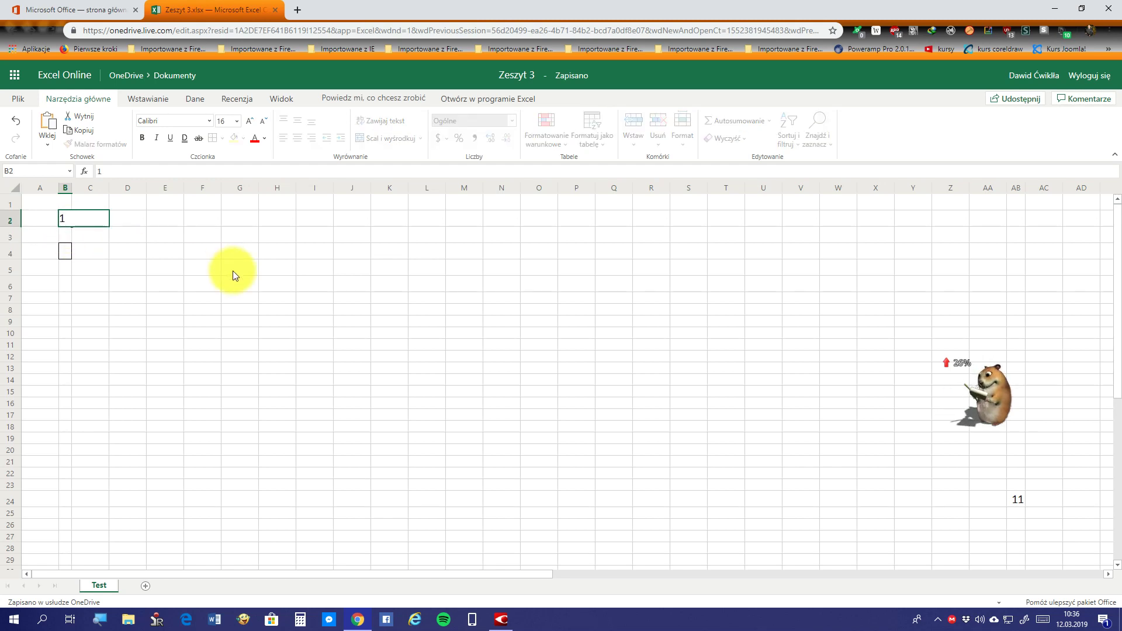
pyautogui.press('Return')
pyautogui.write('8')
pyautogui.press('Return')
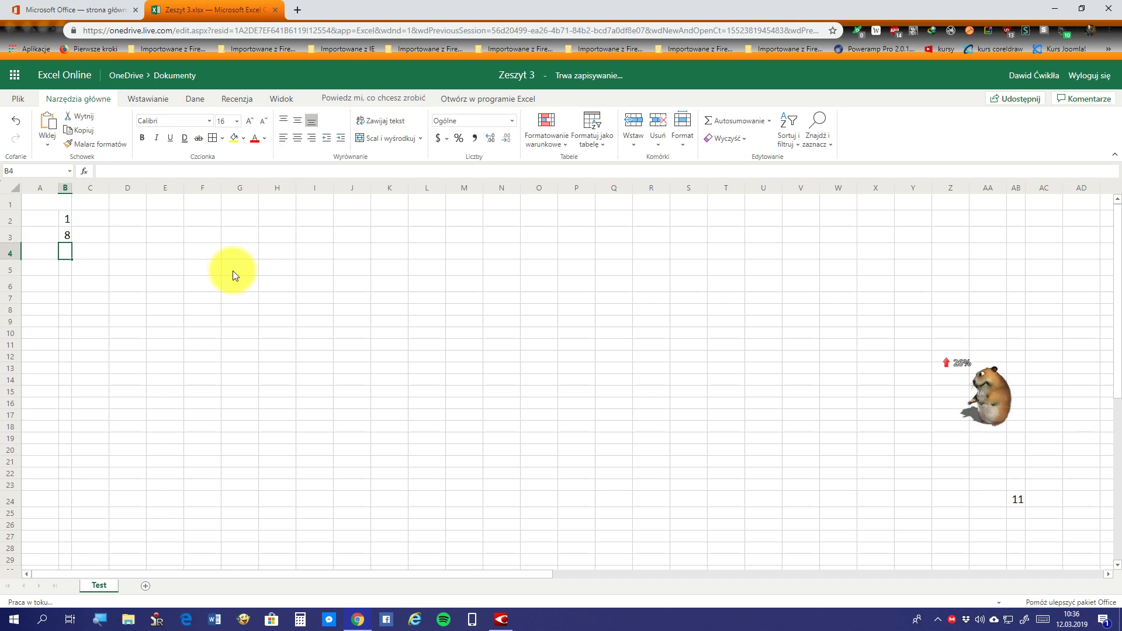
pyautogui.write('5')
pyautogui.press('Return')
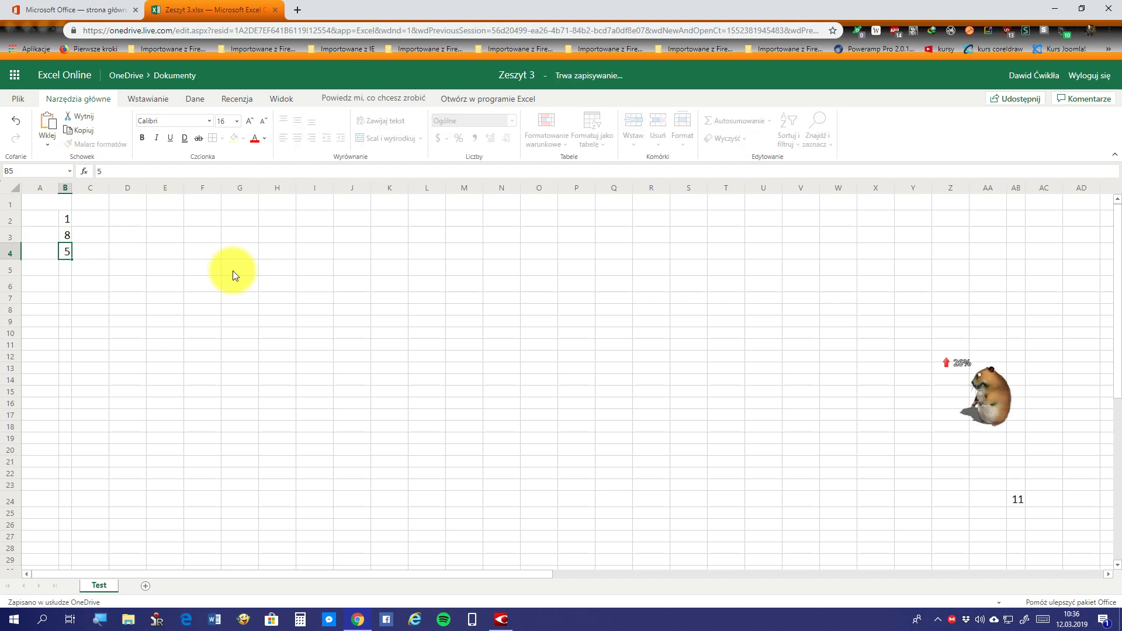
pyautogui.write('6')
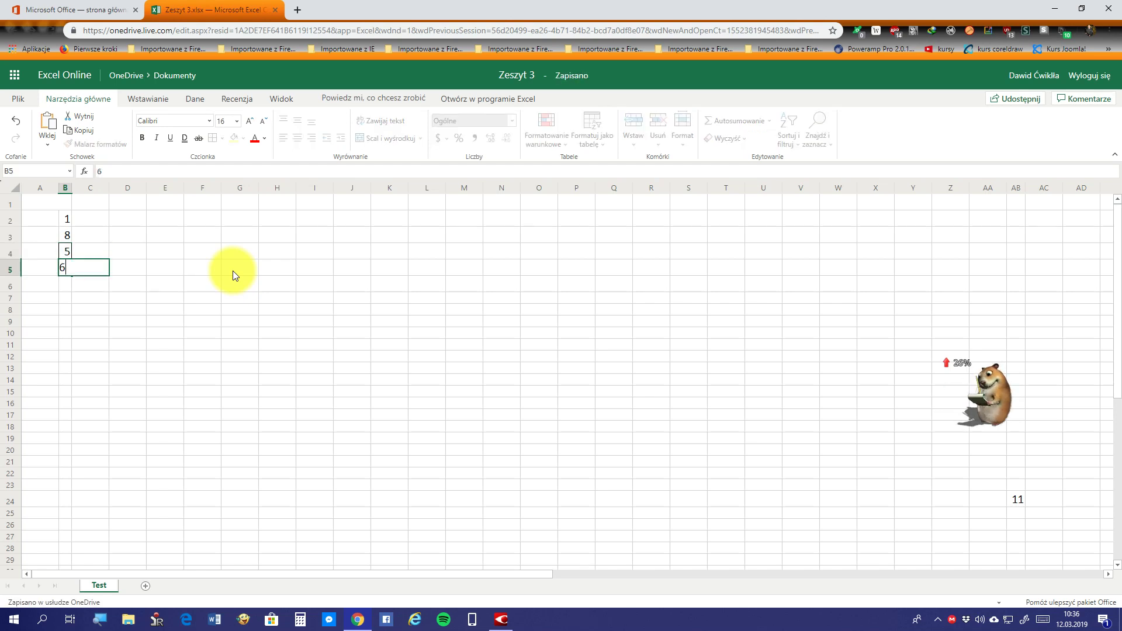
pyautogui.press('Return')
pyautogui.write('7')
pyautogui.press('Return')
# Enter 1, 0, -1, 5, 2 in B7:B11, then put a value in B12 and clear it
pyautogui.write('1')
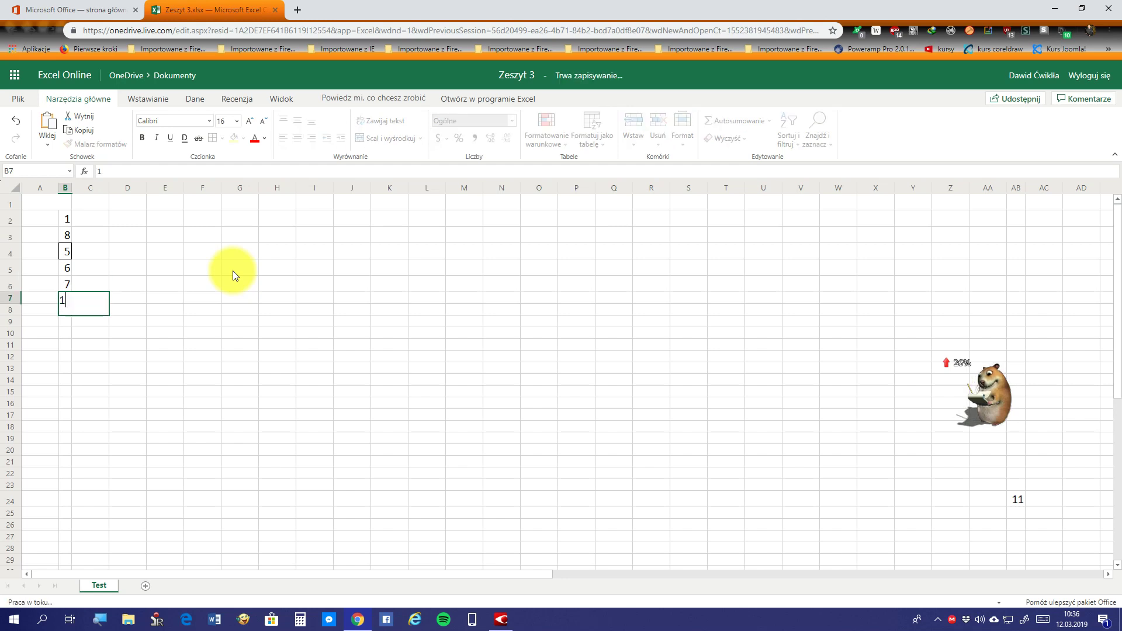
pyautogui.press('Return')
pyautogui.write('0')
pyautogui.press('Return')
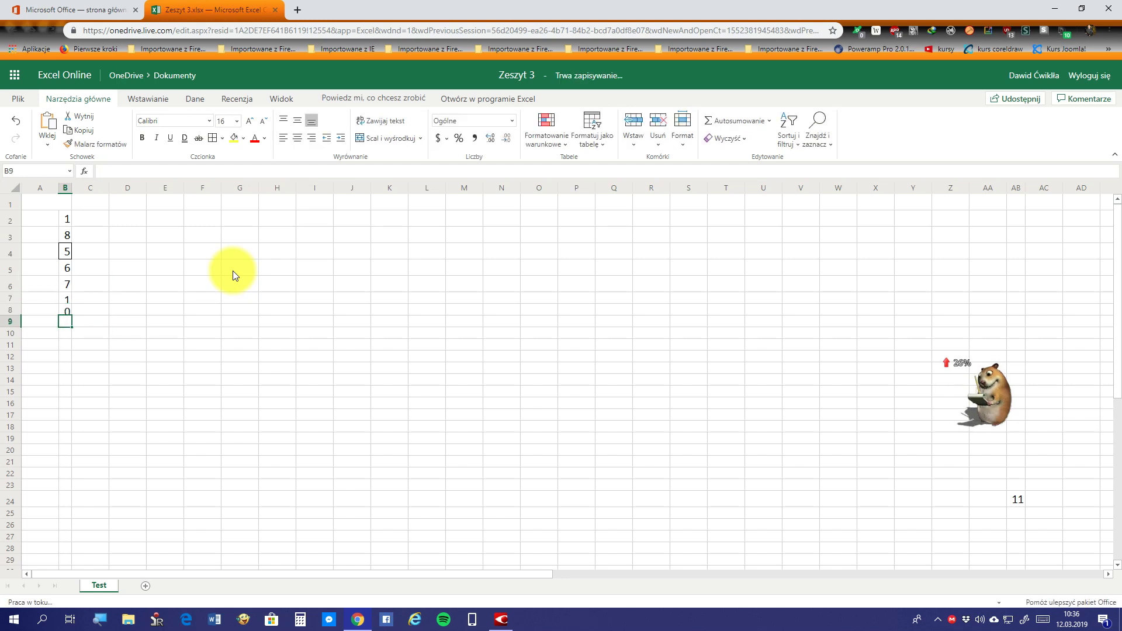
pyautogui.write('-1')
pyautogui.press('Return')
pyautogui.write('5')
pyautogui.press('Return')
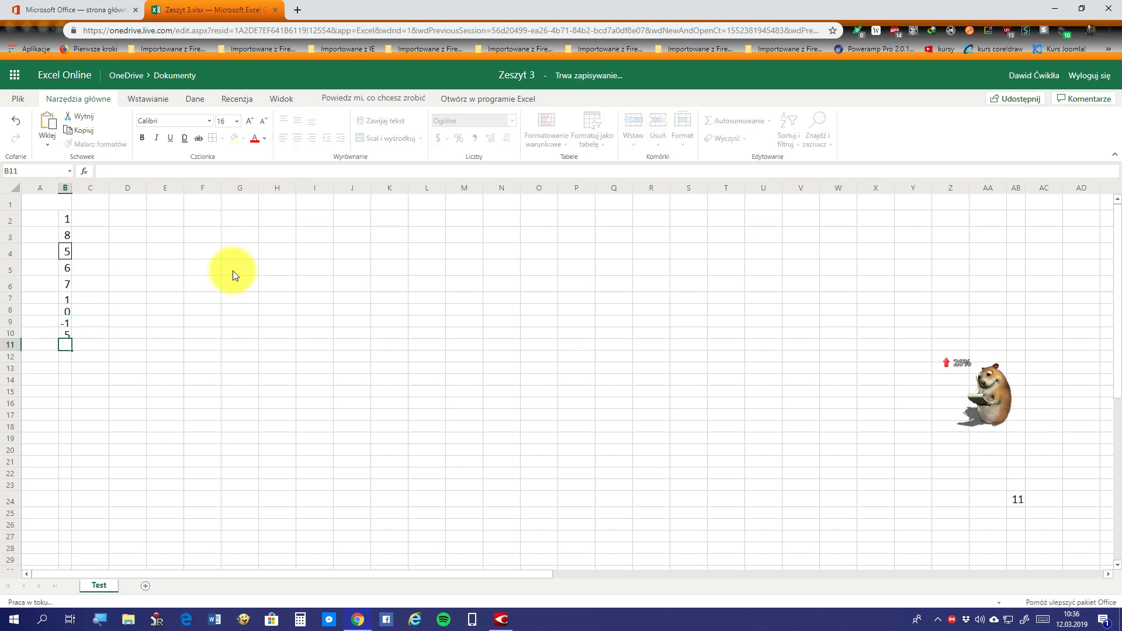
pyautogui.write('2')
pyautogui.press('Return')
pyautogui.write('3')
pyautogui.write('2,5')
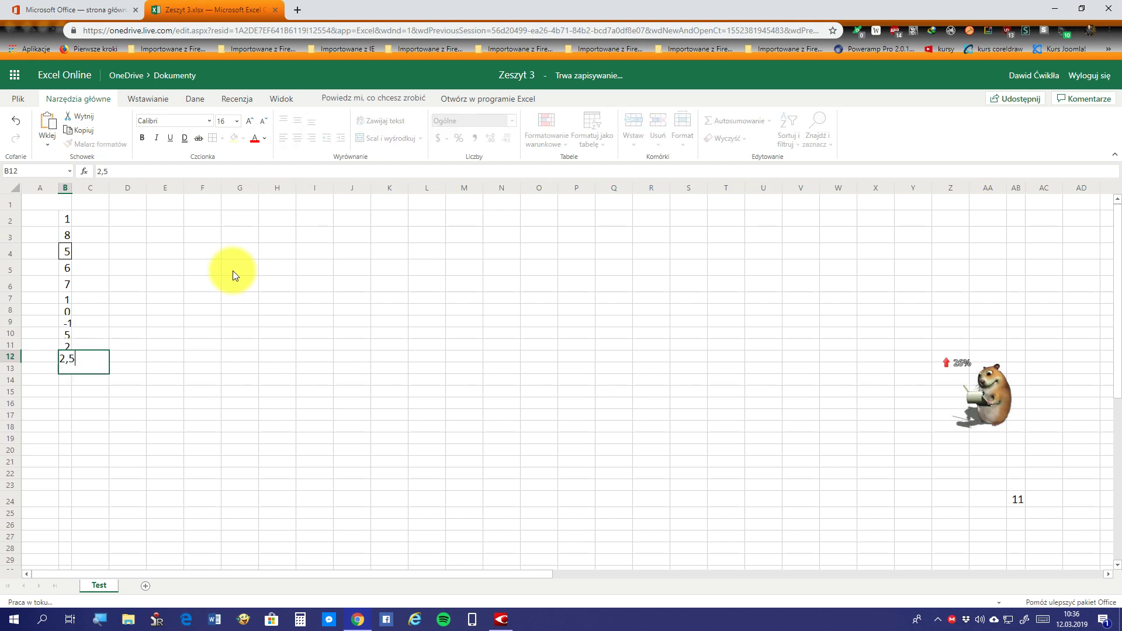
pyautogui.press('Return')
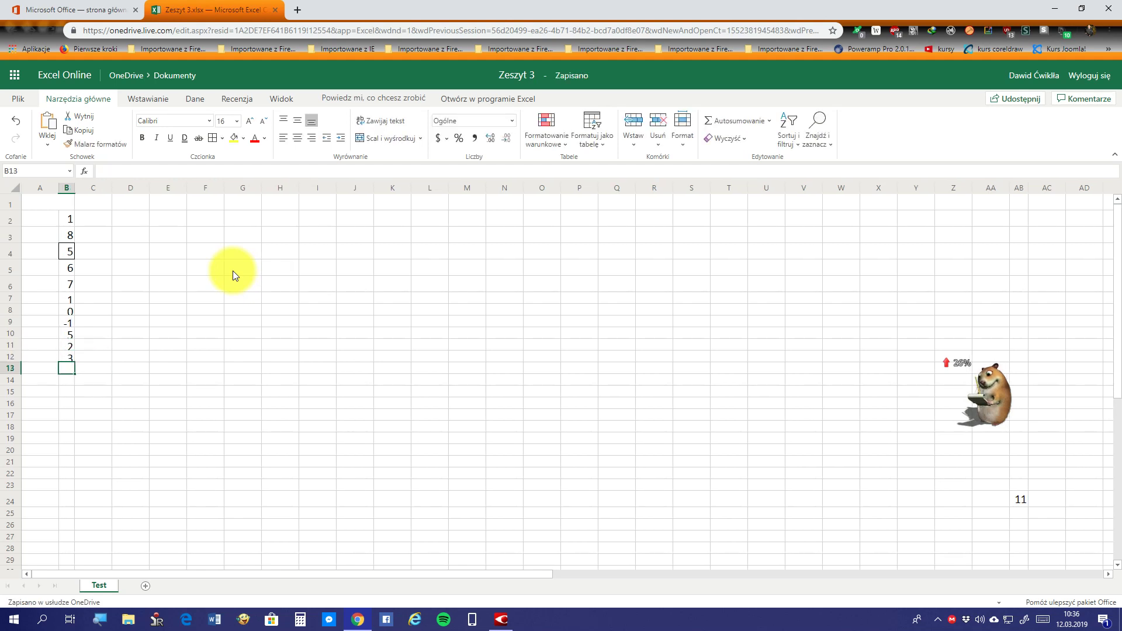
pyautogui.press('Up')
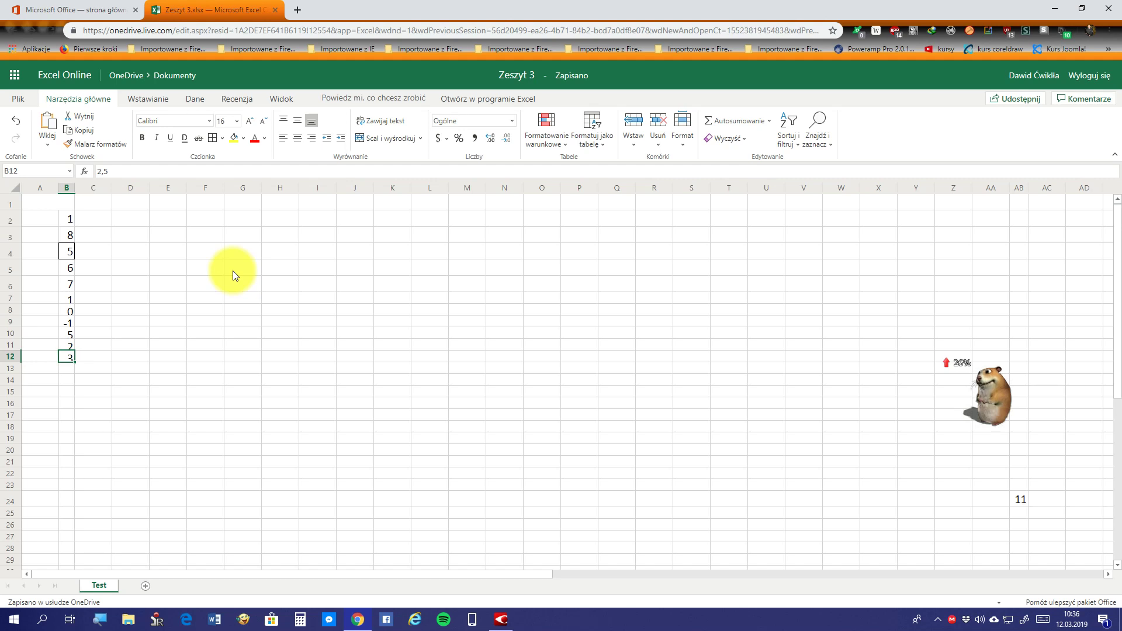
pyautogui.press('BackSpace')
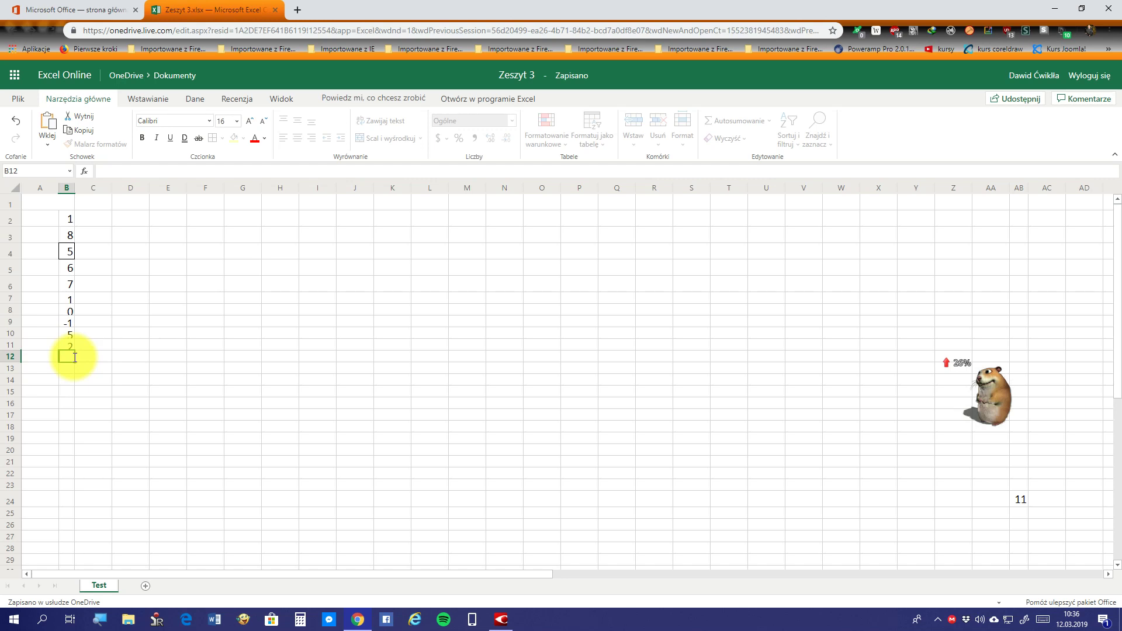
# Apply the Ułamkowe (fraction) number format to cell B12
pyautogui.click(78, 98)
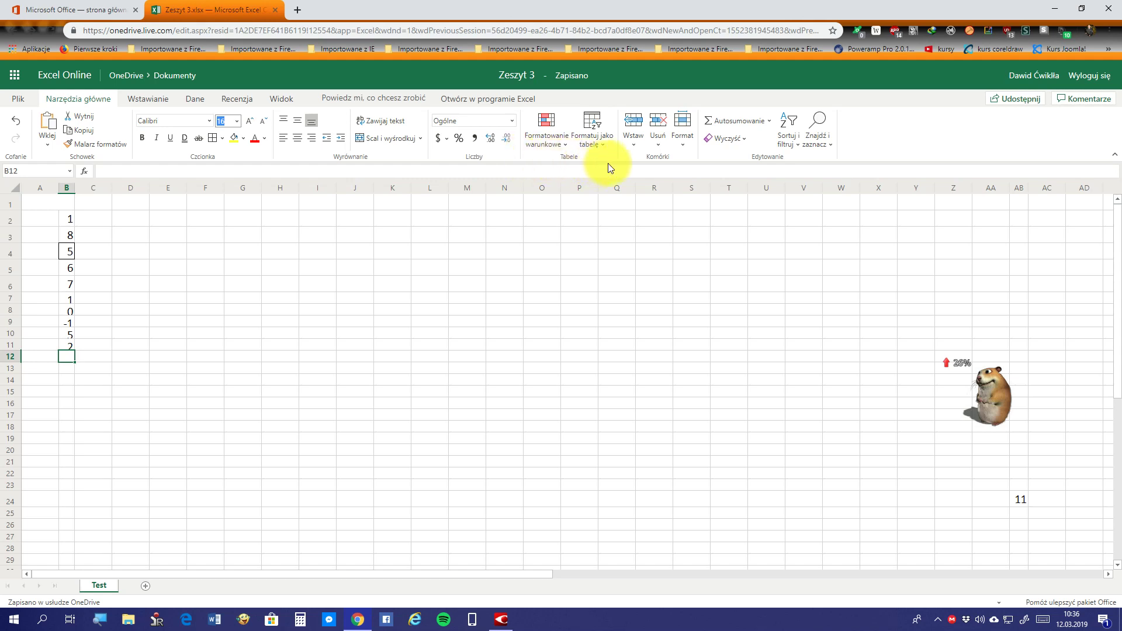
pyautogui.click(510, 123)
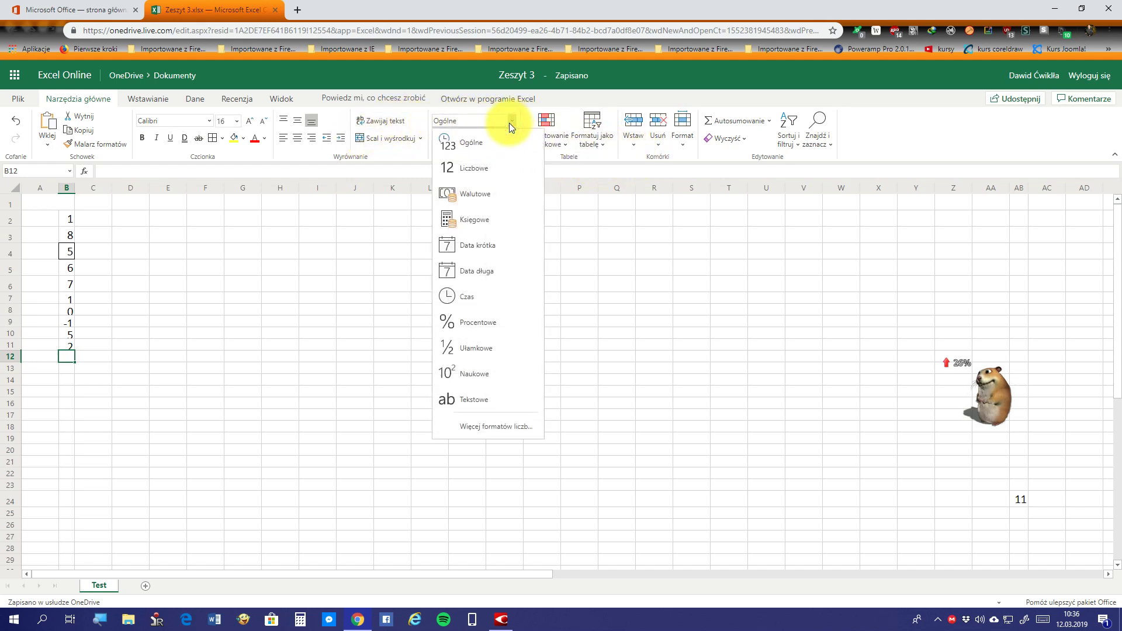
pyautogui.click(493, 344)
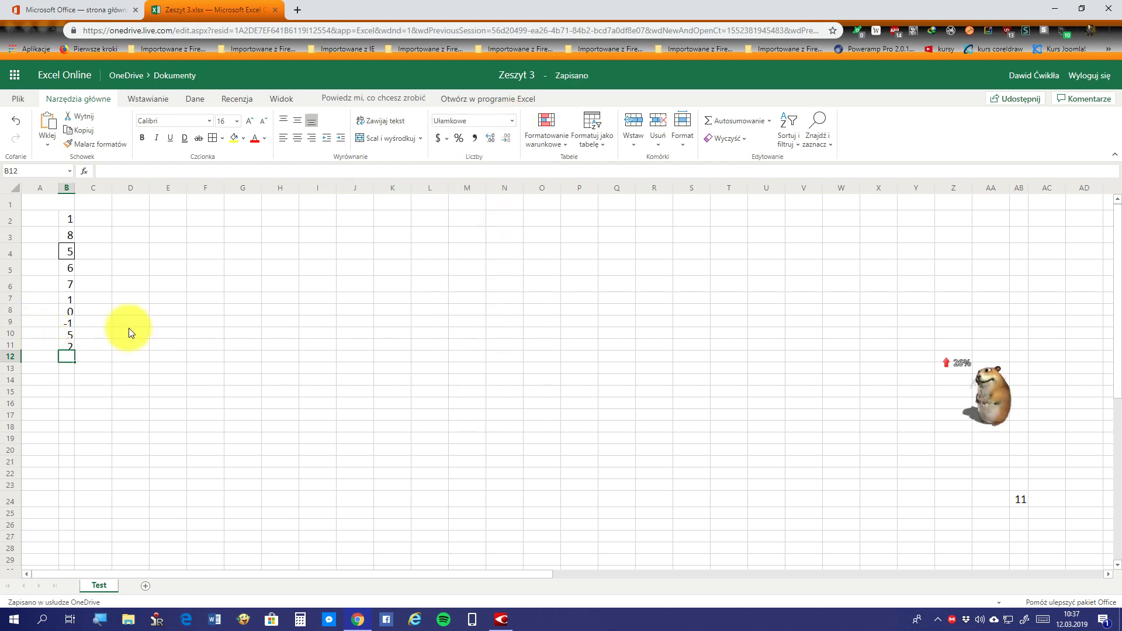
# Enter 2,5 in B12 to see it shown as 2 1/2, then delete it
pyautogui.write('2,5')
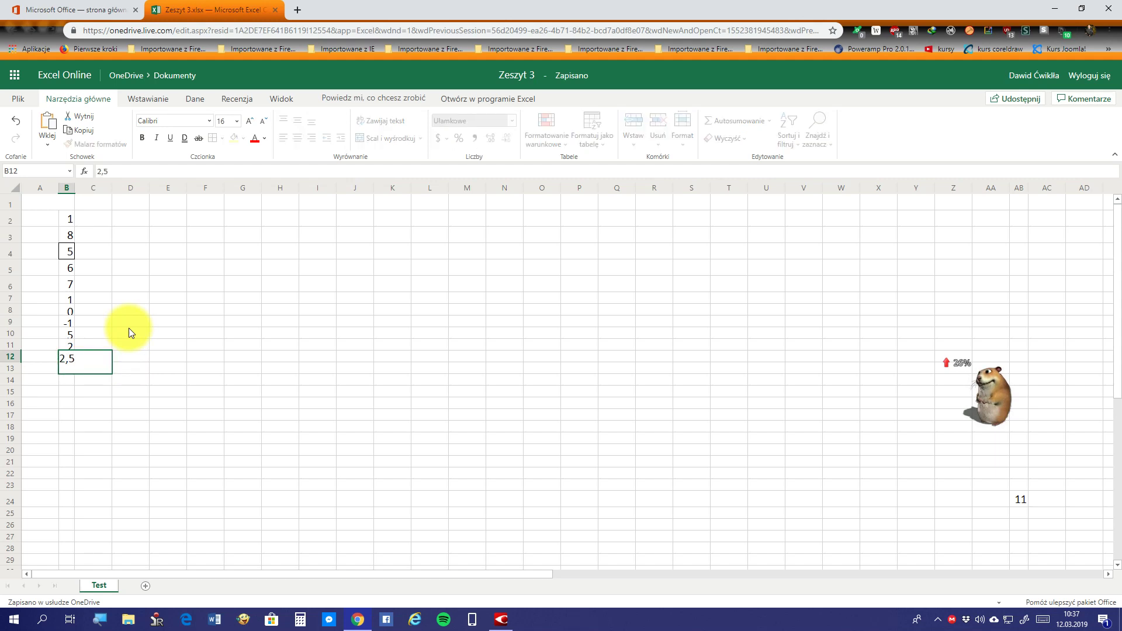
pyautogui.press('Return')
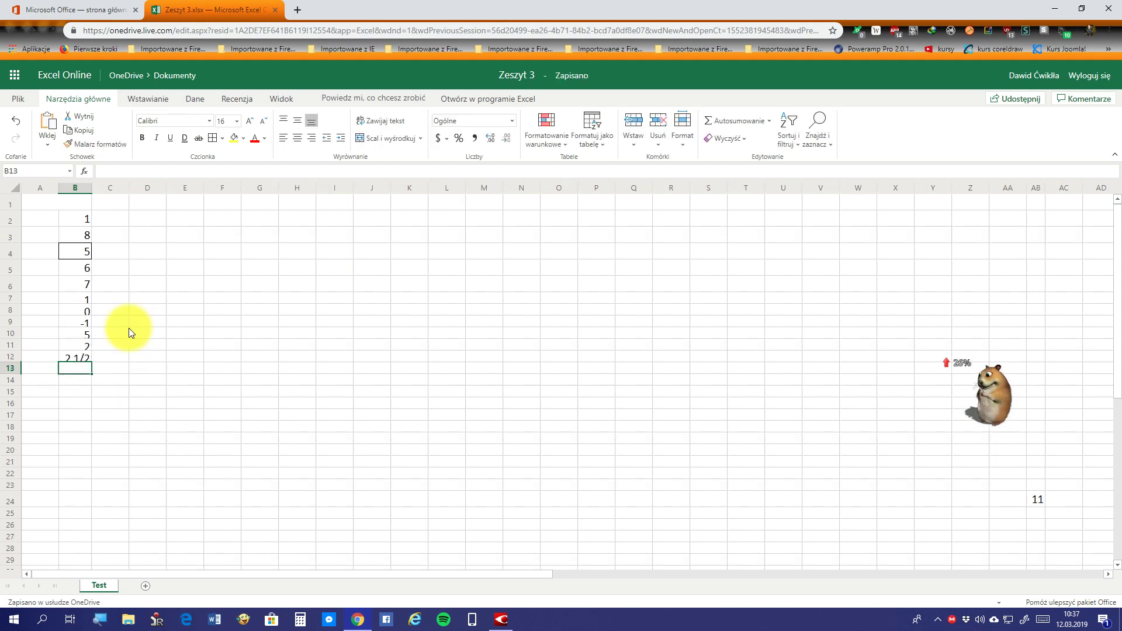
pyautogui.press('Up')
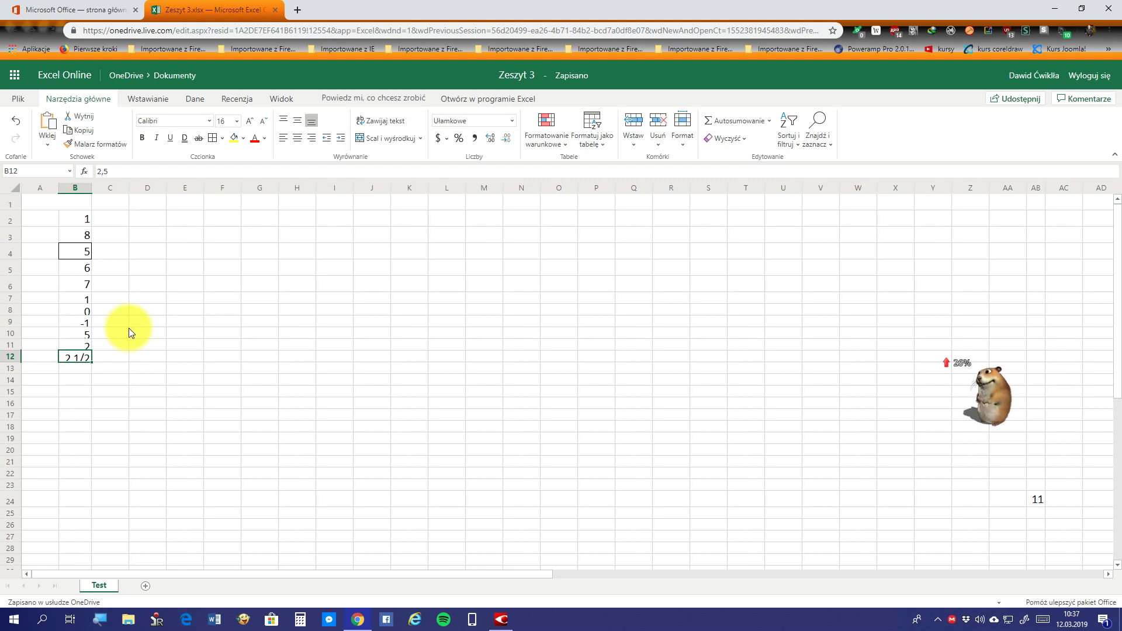
pyautogui.press('Delete')
pyautogui.press('Up')
pyautogui.press('Down')
# Give B12 the Liczbowe format via Więcej formatów liczb and enter 2,5, shown as 2,50
pyautogui.click(512, 120)
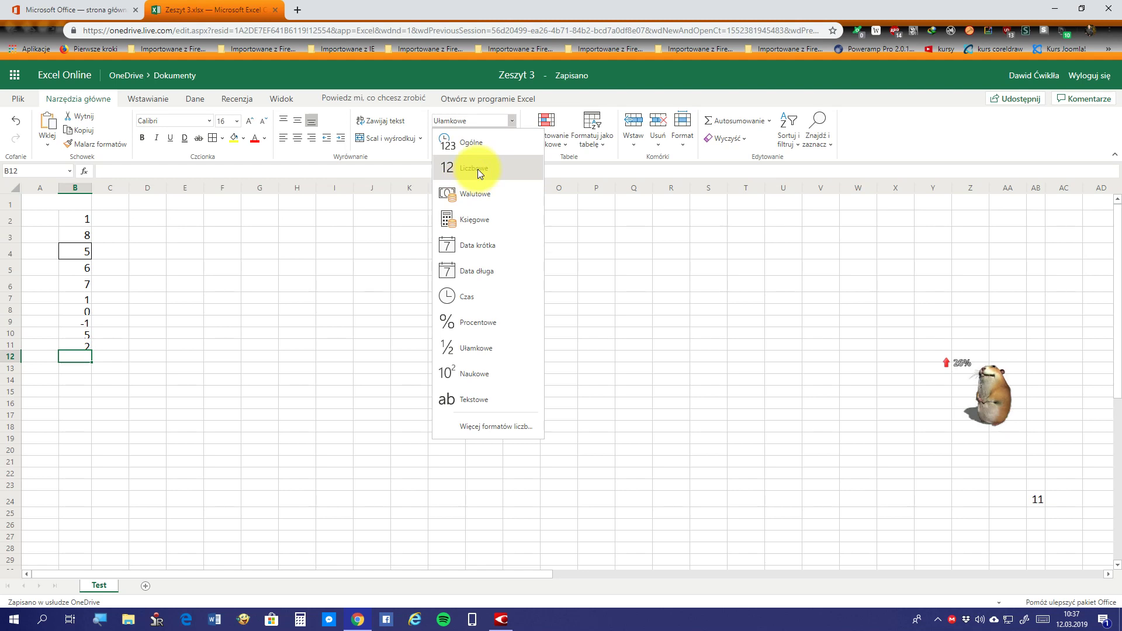
pyautogui.click(460, 425)
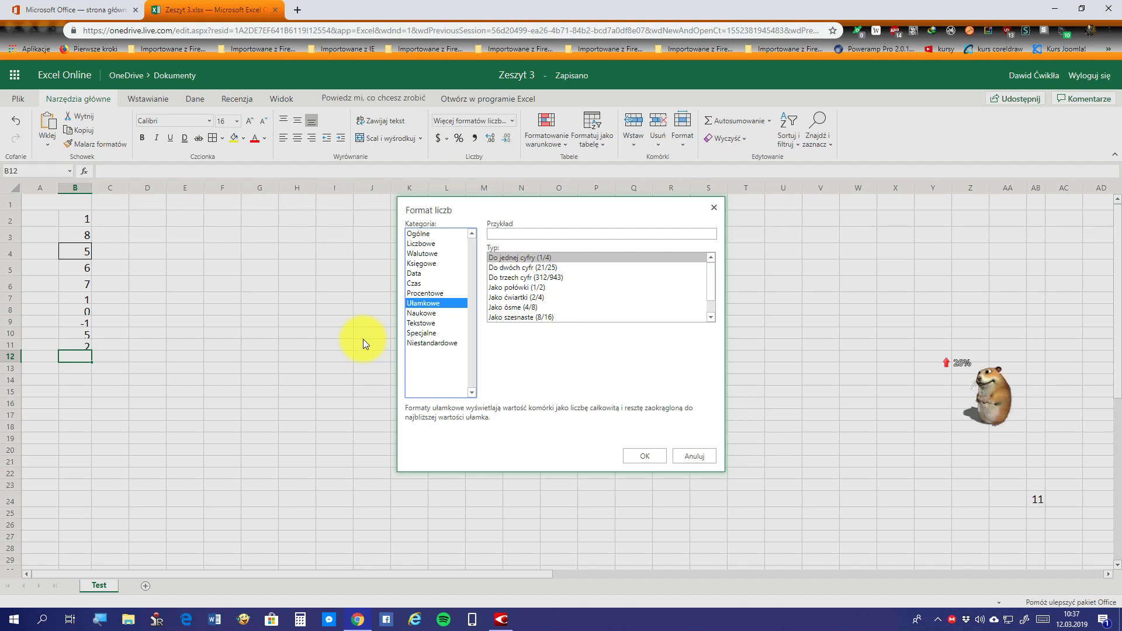
pyautogui.click(427, 243)
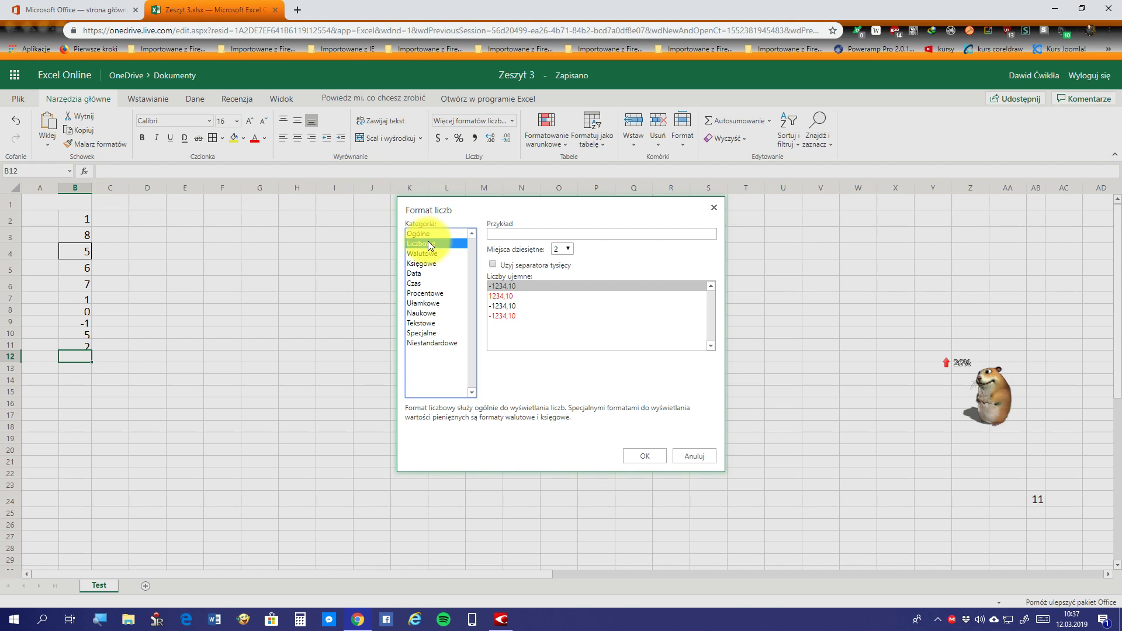
pyautogui.click(428, 241)
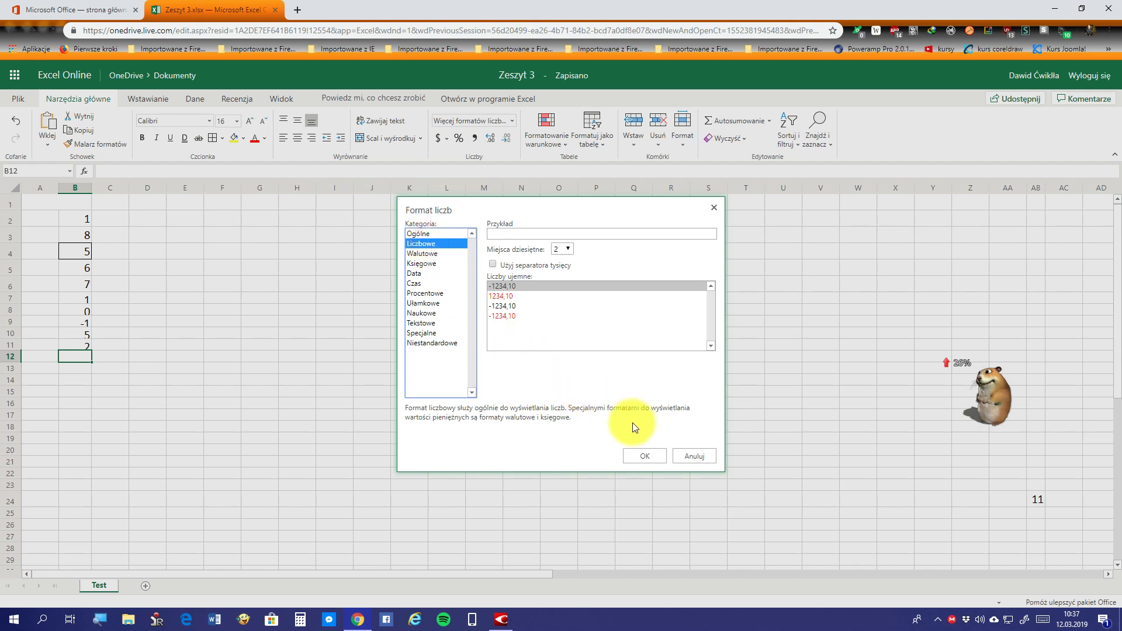
pyautogui.click(639, 449)
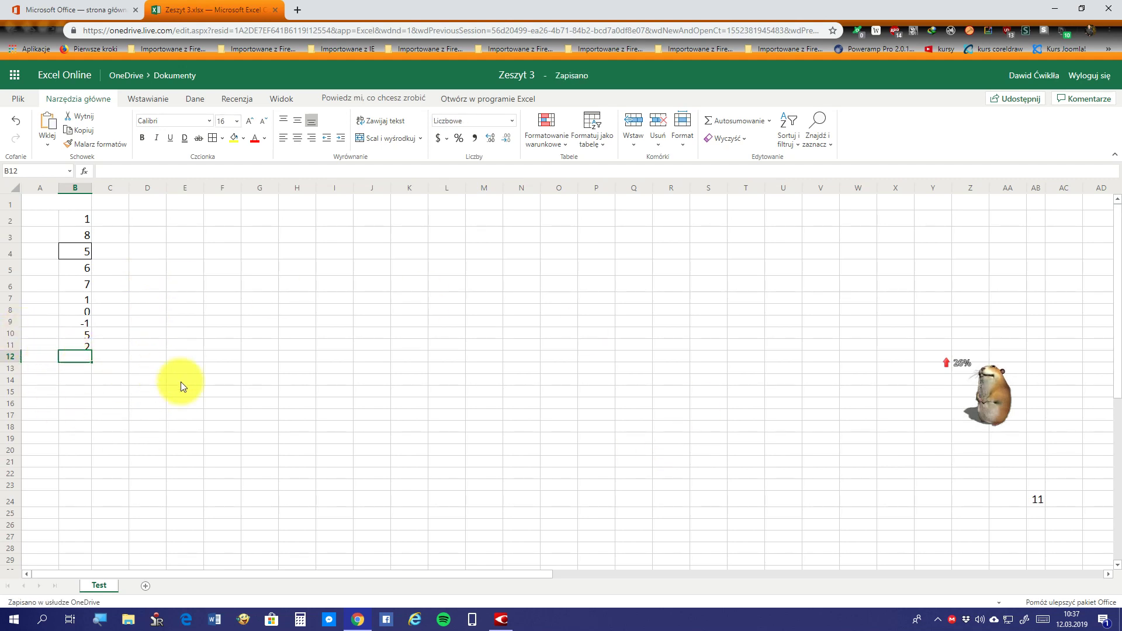
pyautogui.write('2,5')
pyautogui.press('Return')
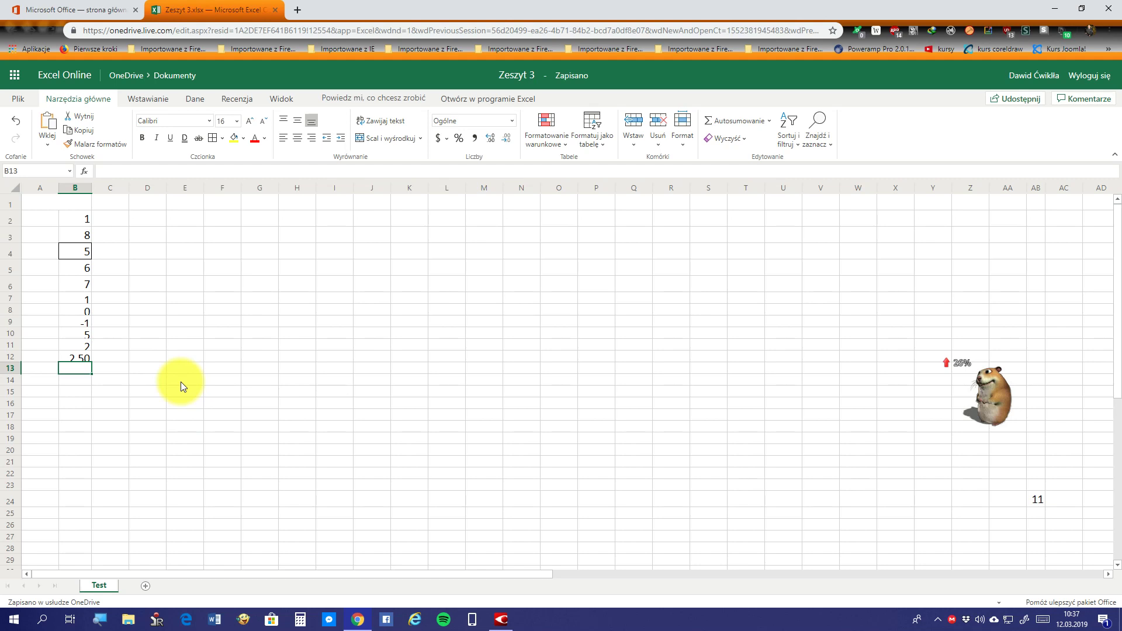
# Enter 5 in B13 and 8 in B14
pyautogui.press('Up')
pyautogui.press('Down')
pyautogui.press('Up')
pyautogui.press('Down')
pyautogui.write('5')
pyautogui.press('Return')
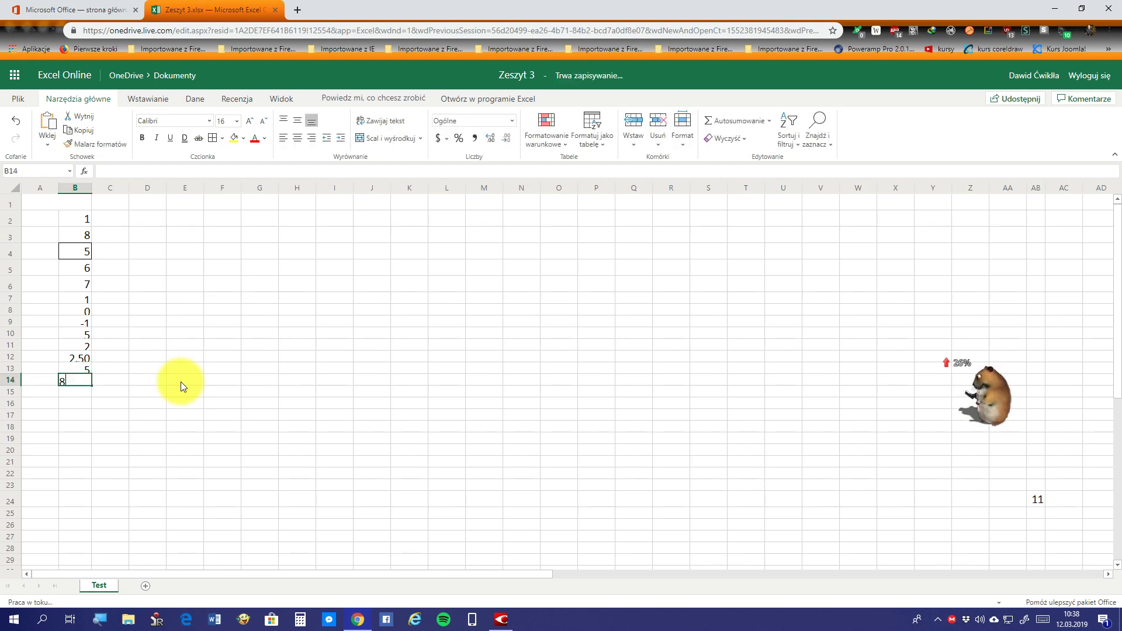
pyautogui.write('8')
pyautogui.press('Return')
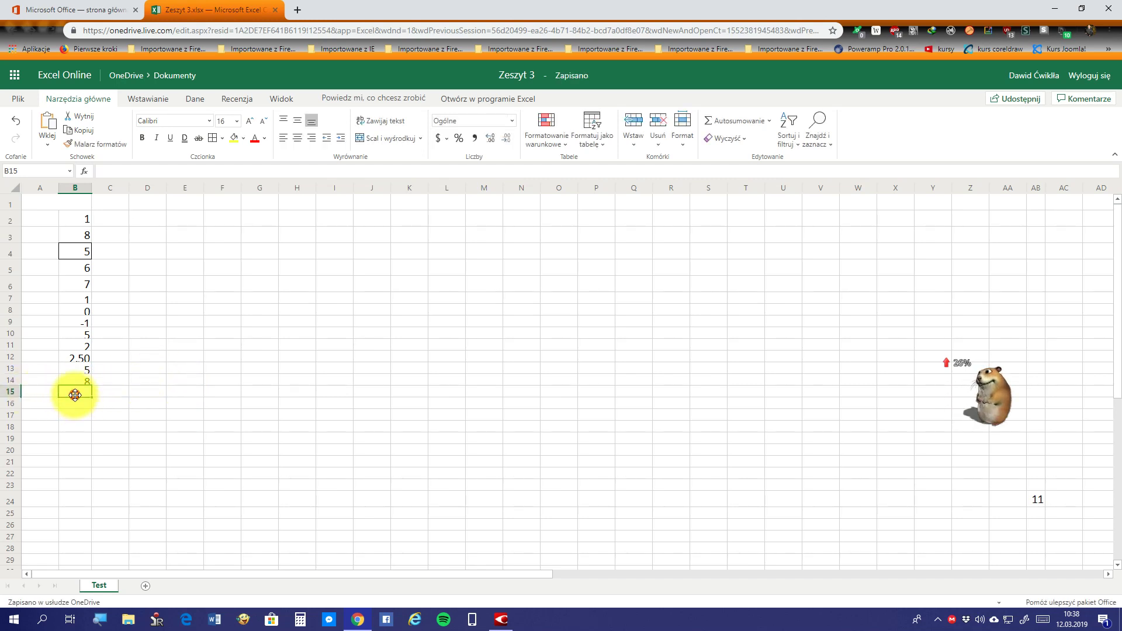
# Cancel an accidental cell move, select B2:B14 and open the Autosumowanie function list
pyautogui.moveTo(79, 398); pyautogui.dragTo(78, 303)
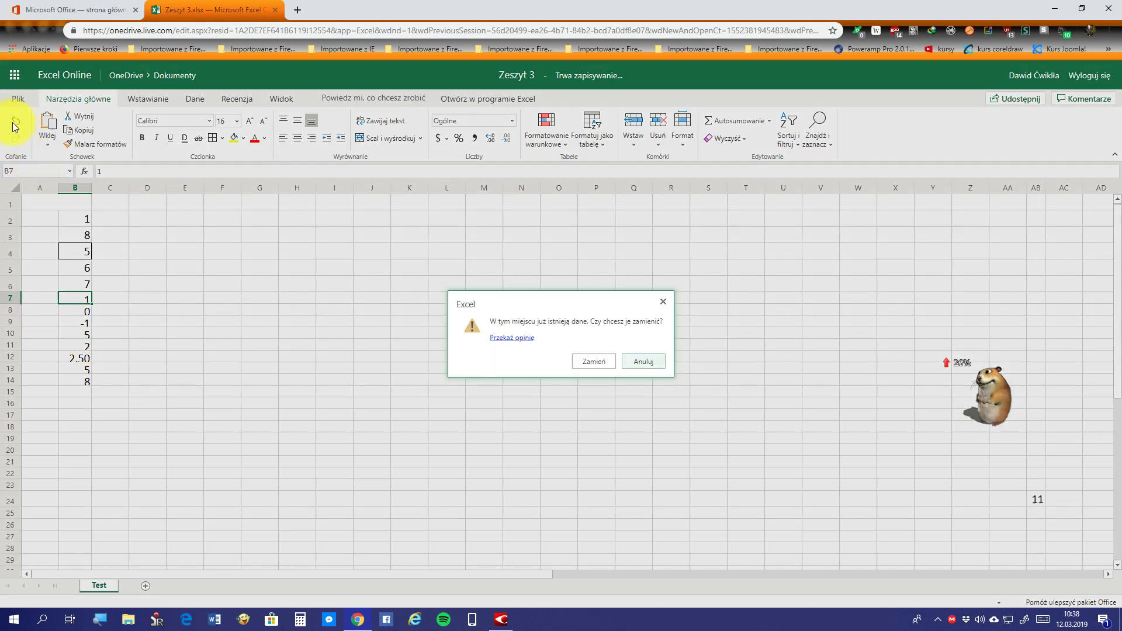
pyautogui.click(632, 359)
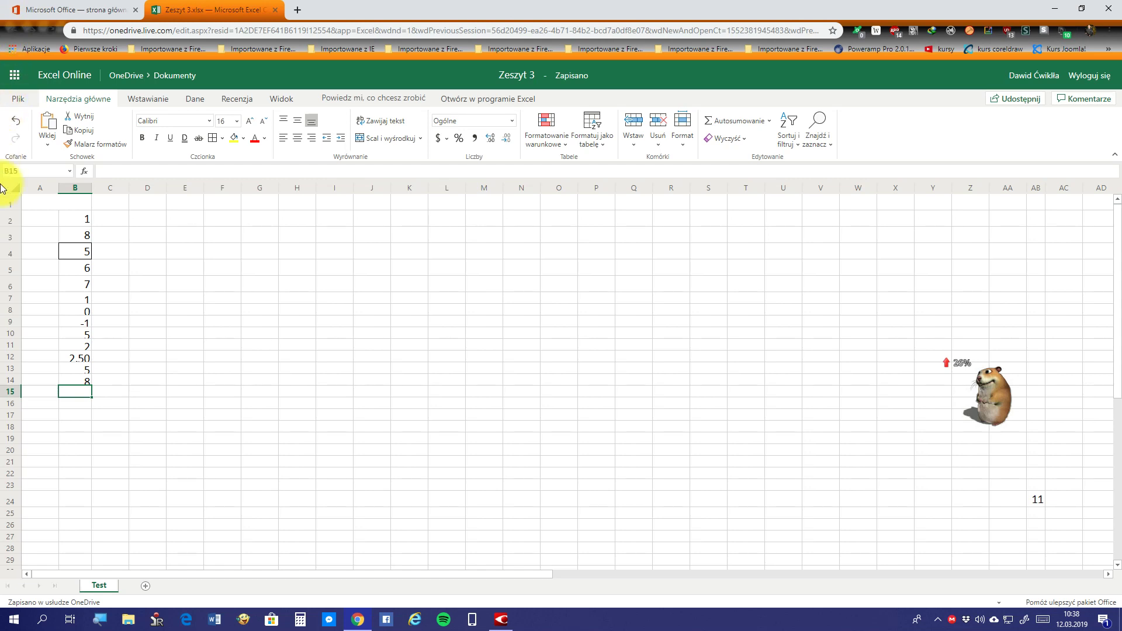
pyautogui.click(79, 382)
pyautogui.moveTo(79, 381); pyautogui.dragTo(85, 223)
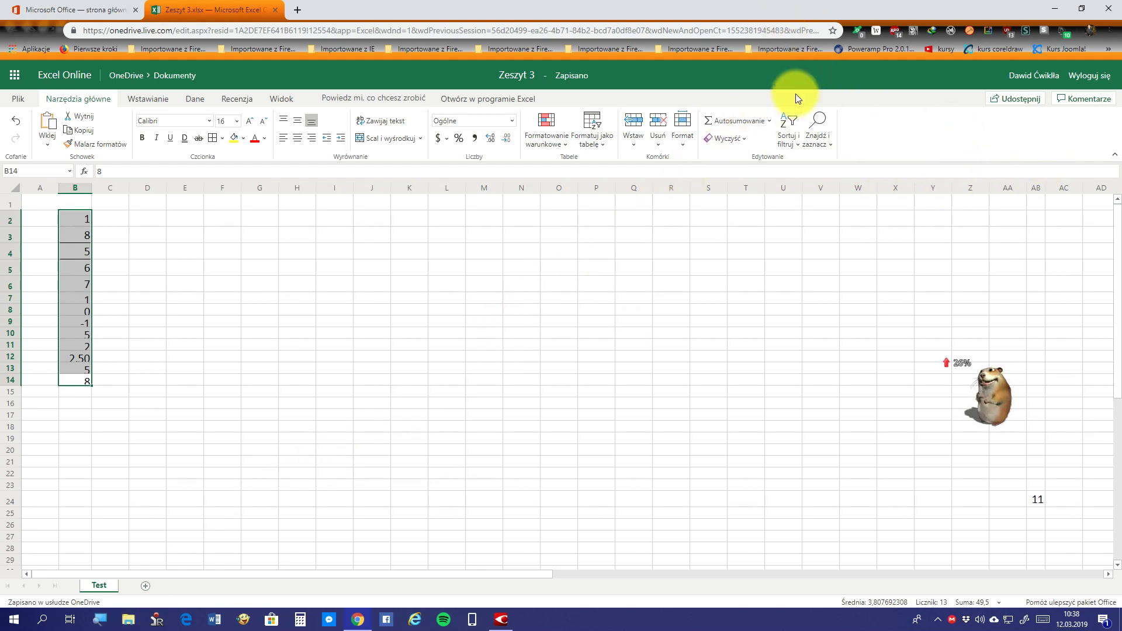
pyautogui.click(769, 121)
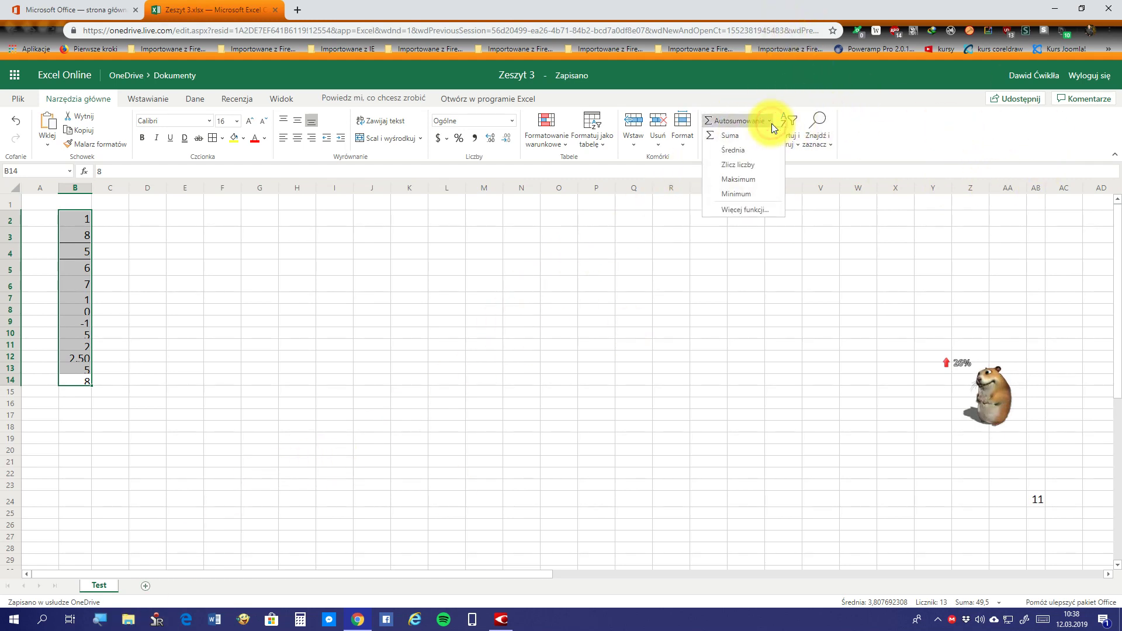
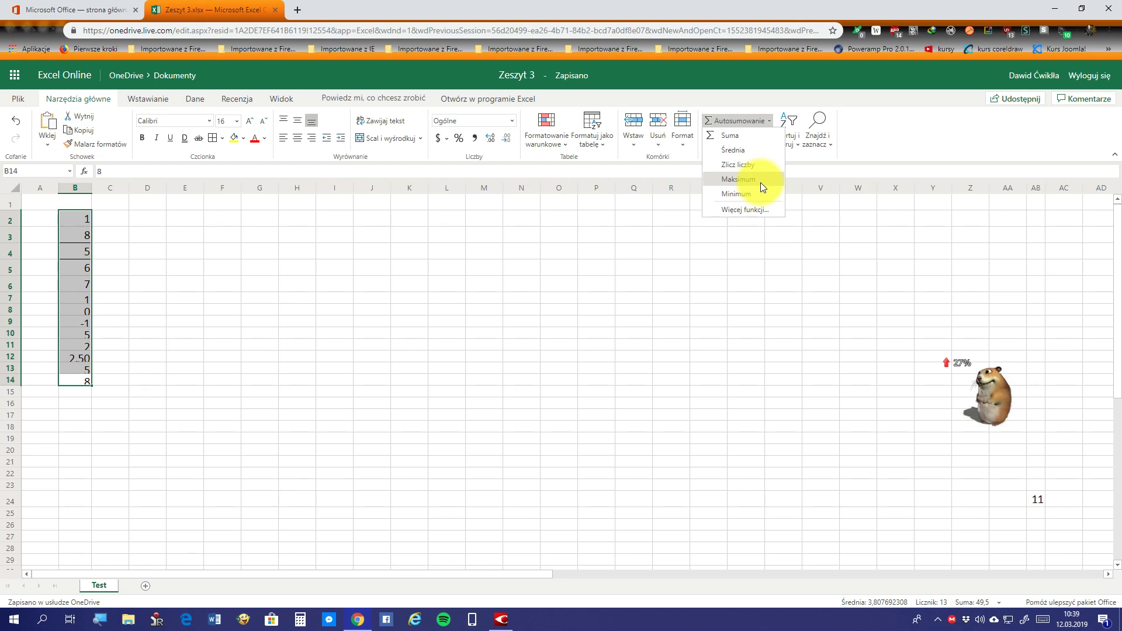
# Insert then undo a MAX in B15, browse More Functions and cancel, then open the Clear options
pyautogui.click(760, 181)
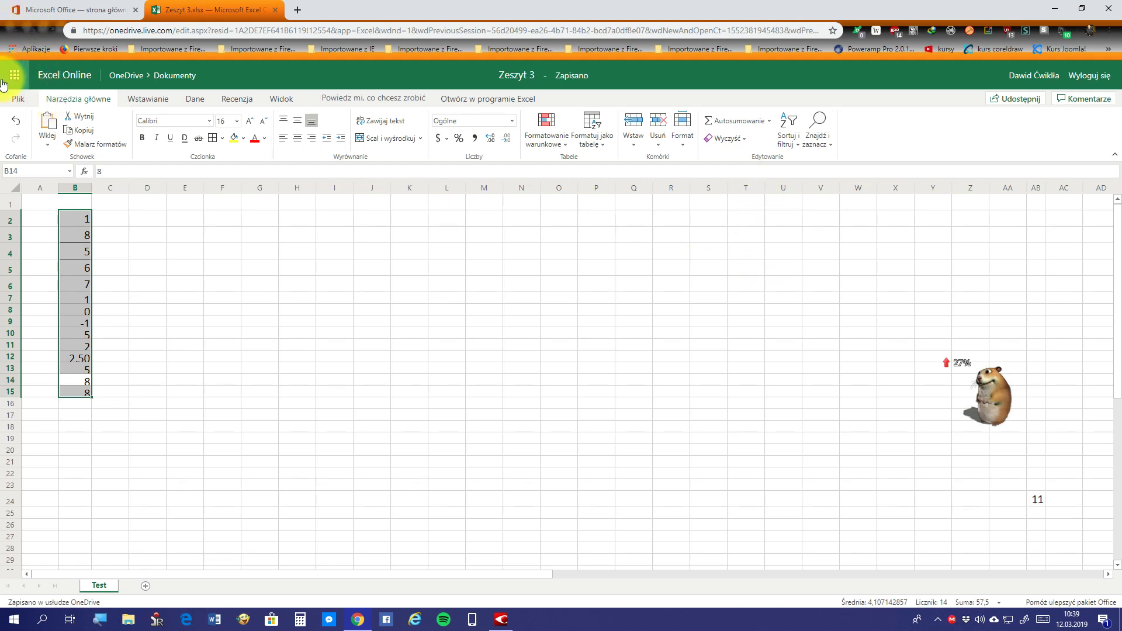
pyautogui.click(16, 121)
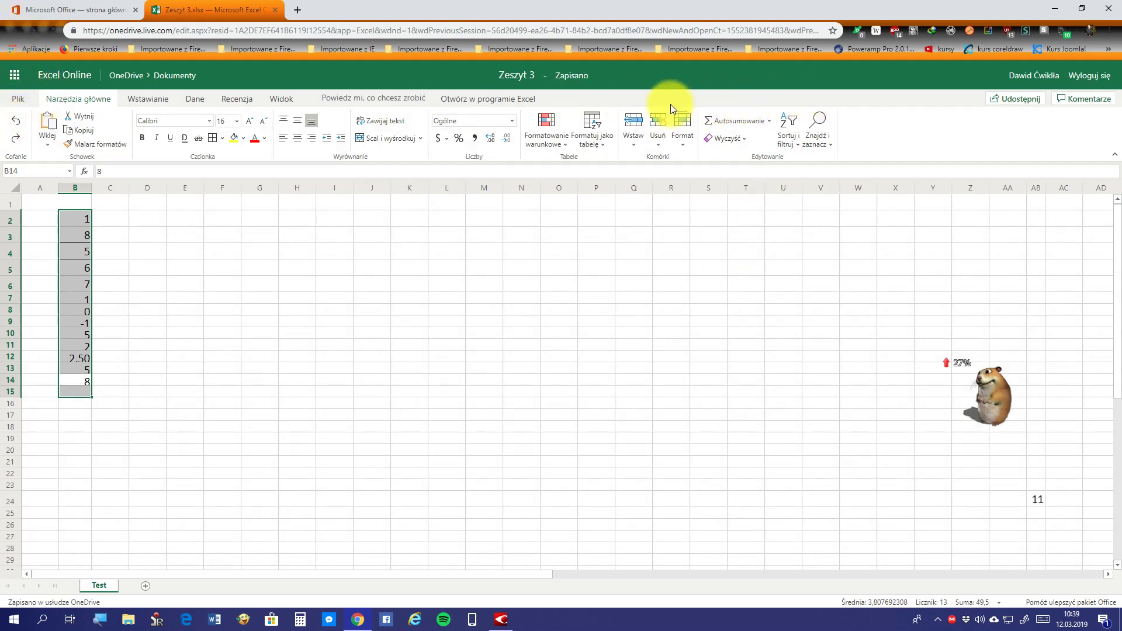
pyautogui.click(771, 120)
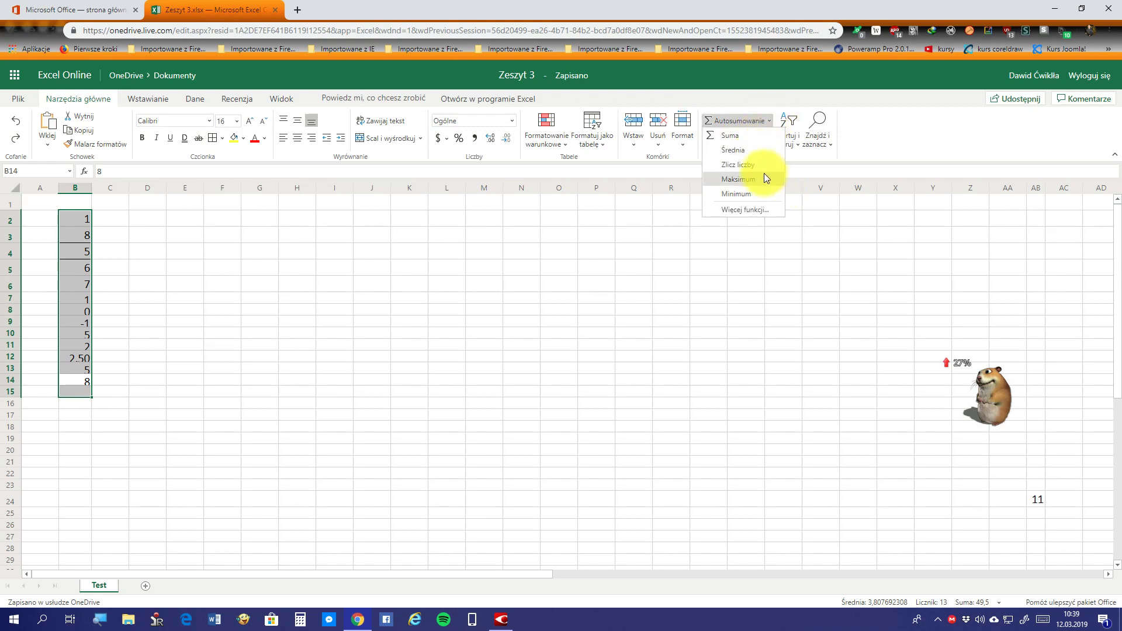
pyautogui.click(757, 211)
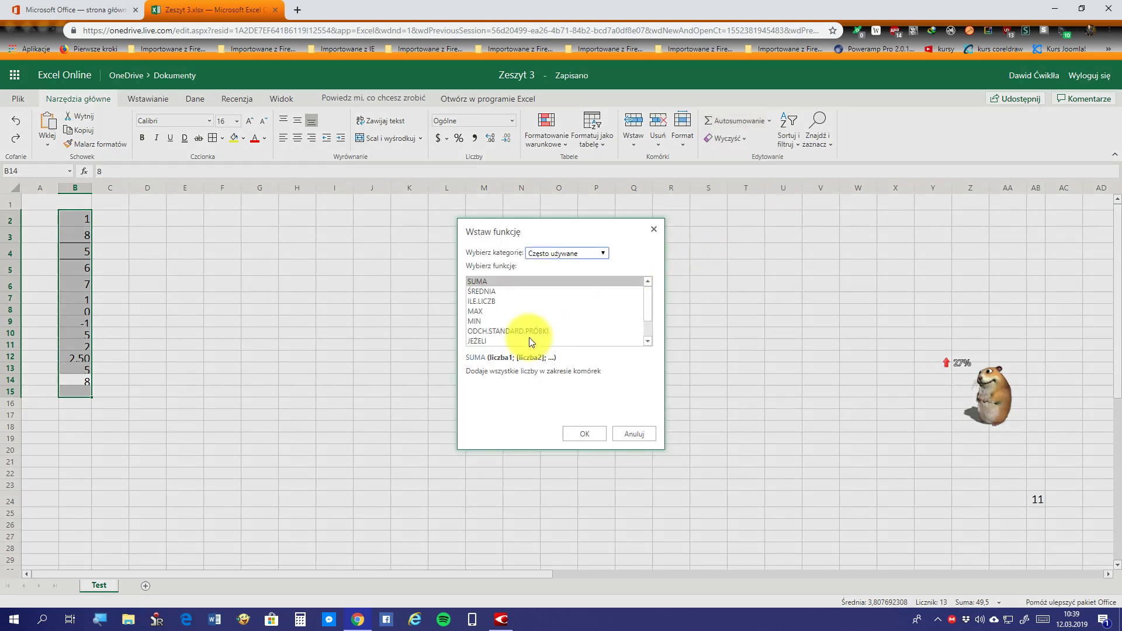
pyautogui.scroll(-3, 529, 338)
pyautogui.scroll(3, 529, 338)
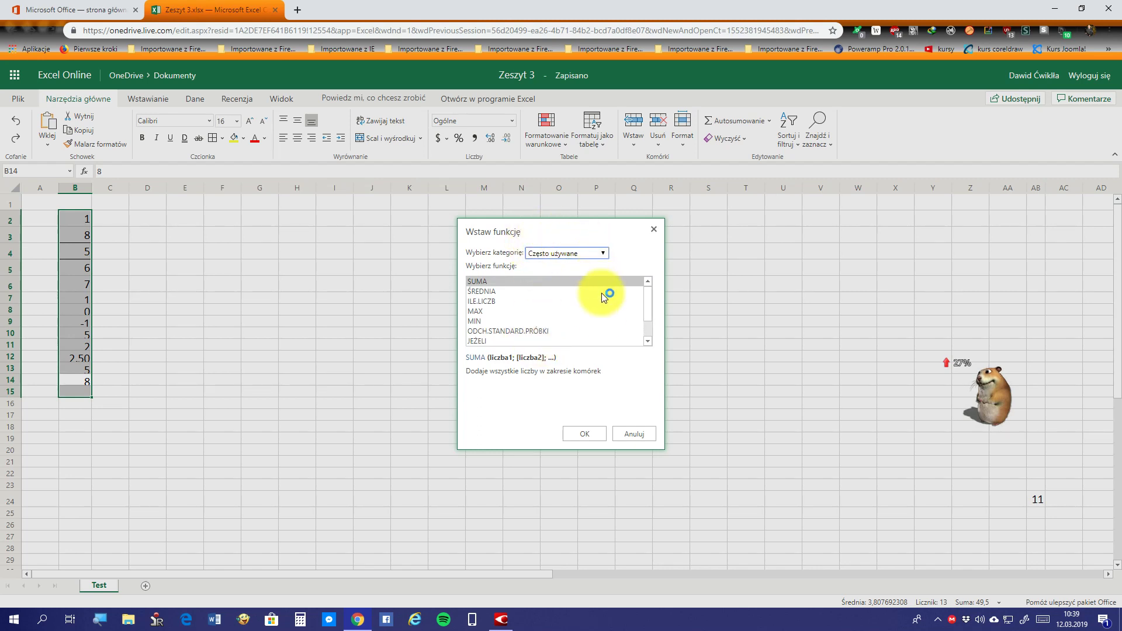
pyautogui.click(631, 435)
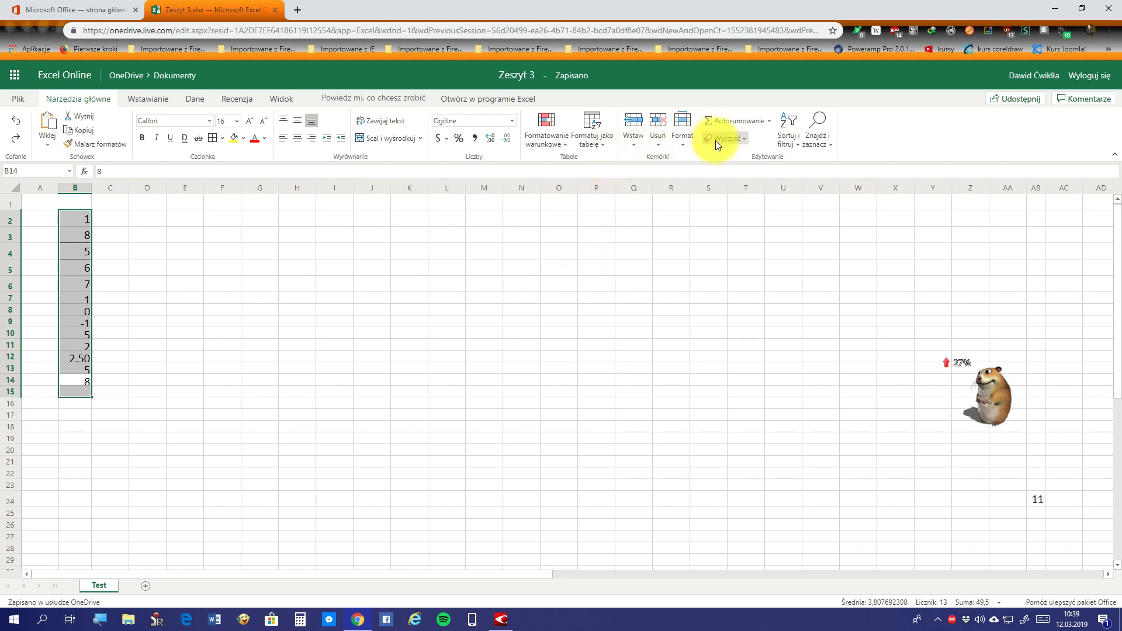
pyautogui.click(742, 145)
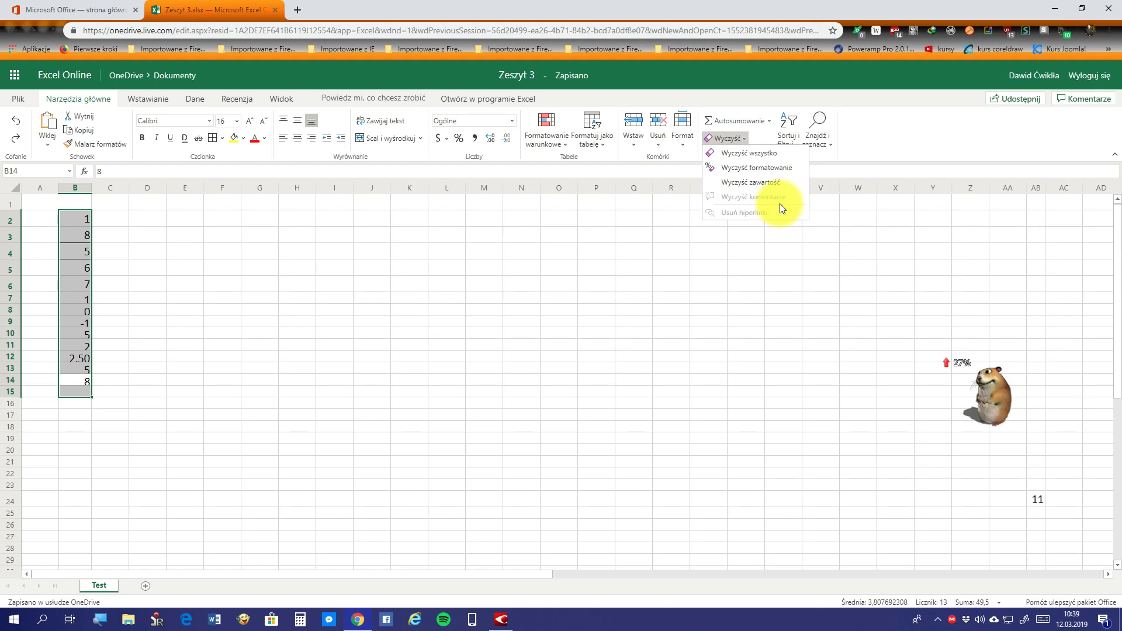
# Close the Clear options and open the Sort & Filter dropdown for column B
pyautogui.click(832, 70)
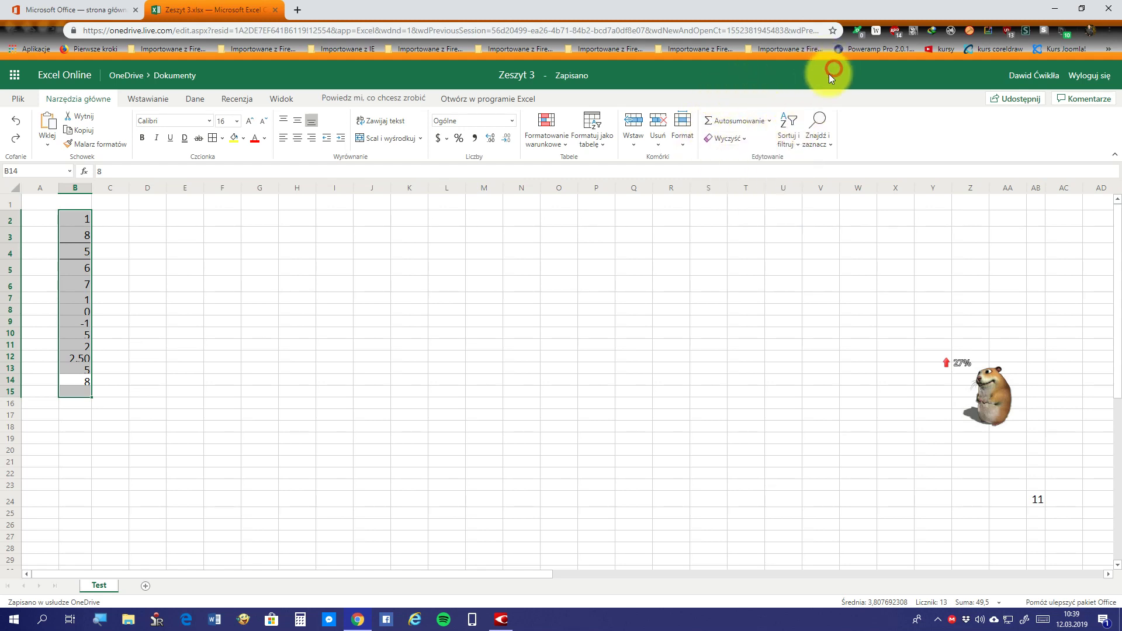
pyautogui.click(794, 146)
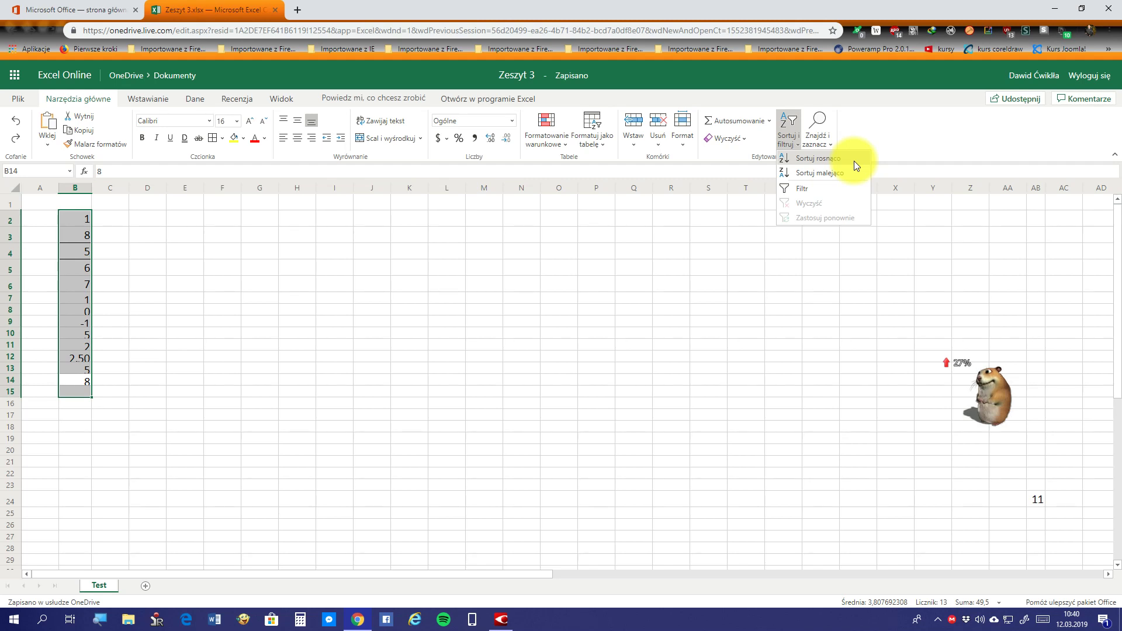
# Turn the column B filter on and off again, then open the Find & Select options
pyautogui.click(812, 188)
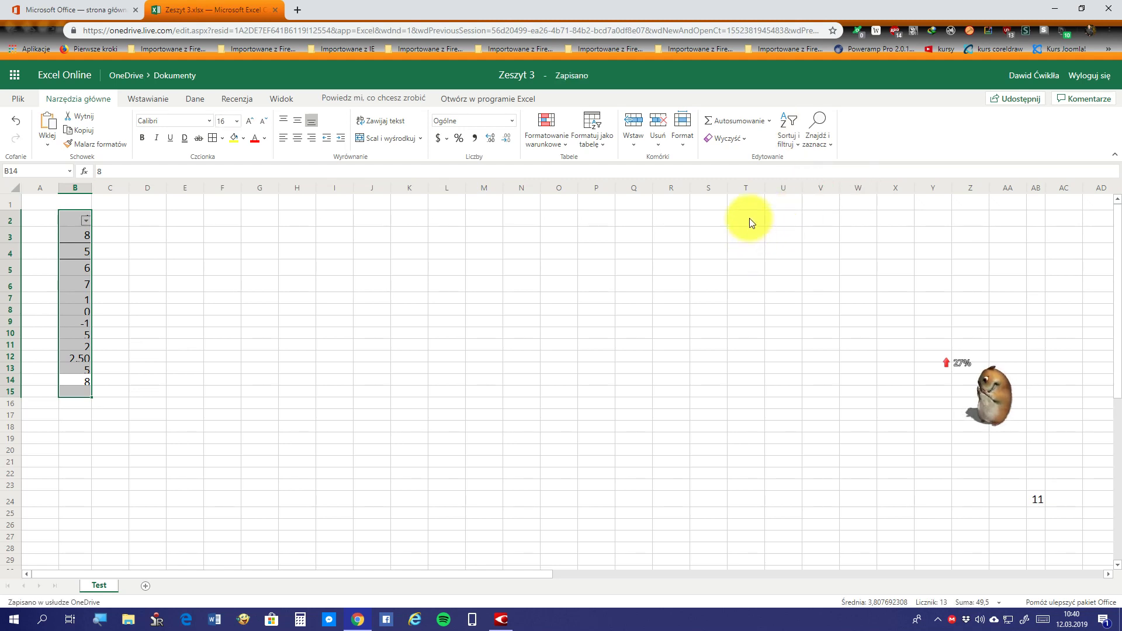
pyautogui.click(797, 145)
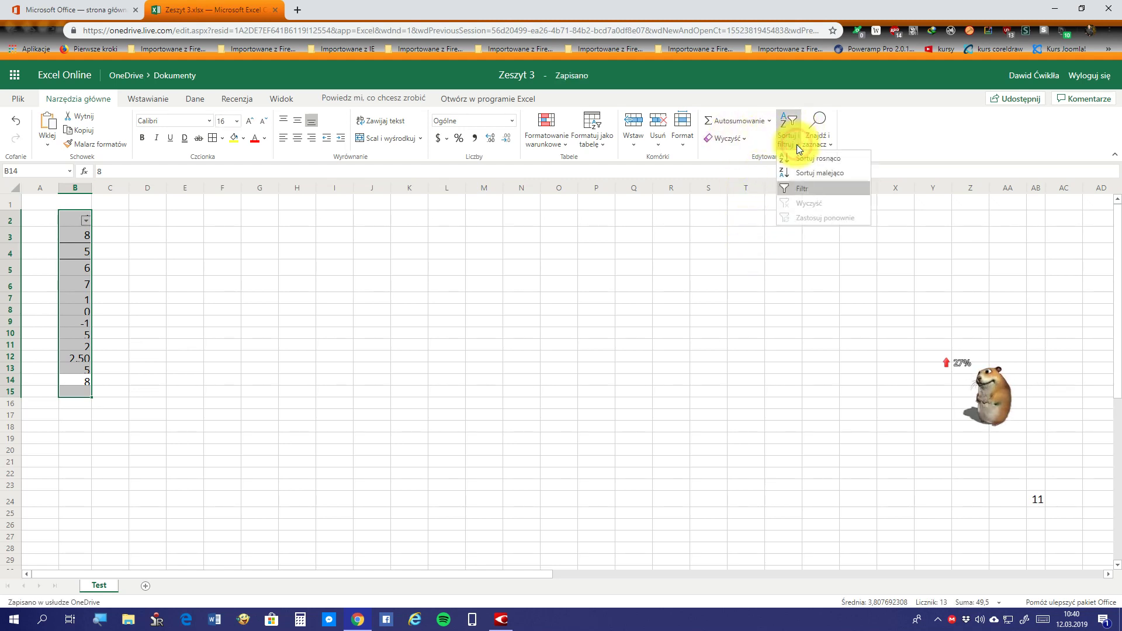
pyautogui.click(821, 189)
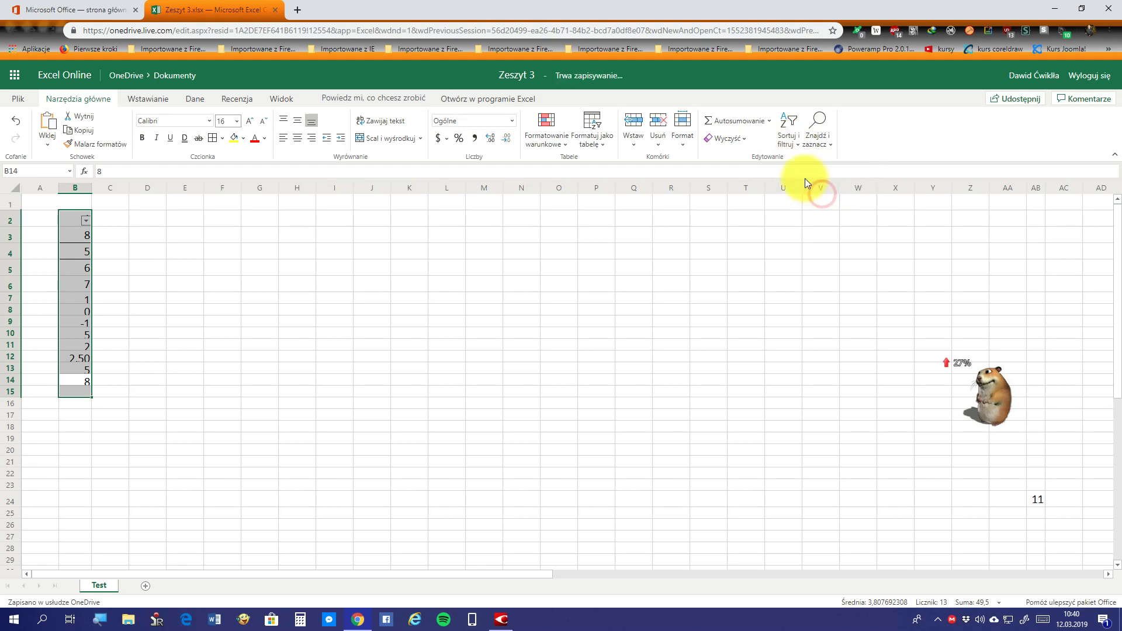
pyautogui.click(792, 131)
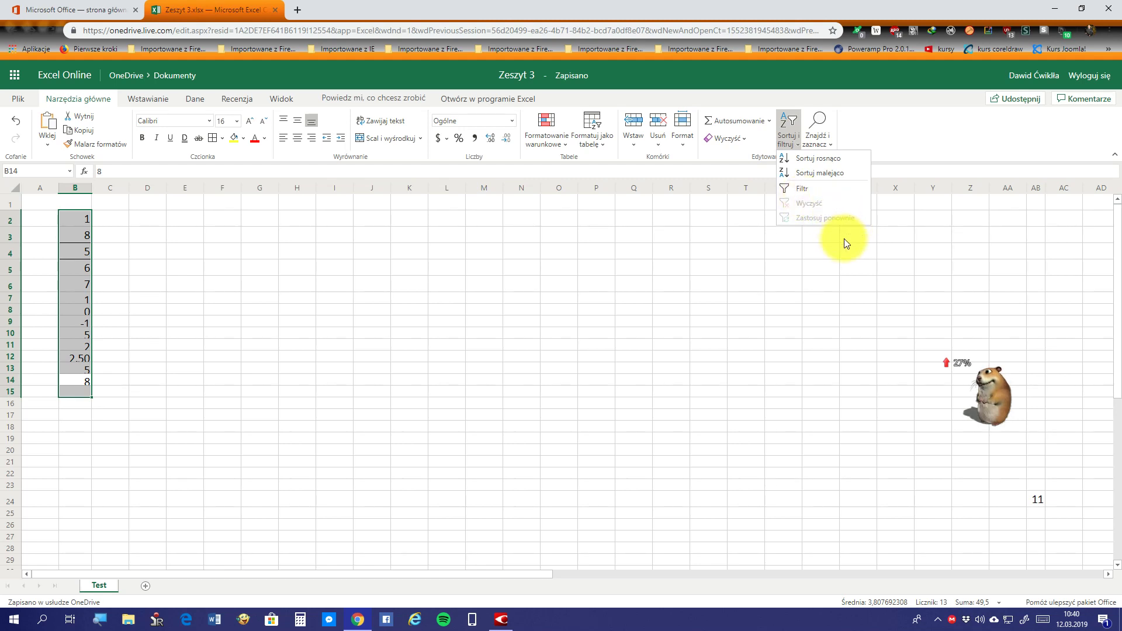
pyautogui.click(828, 135)
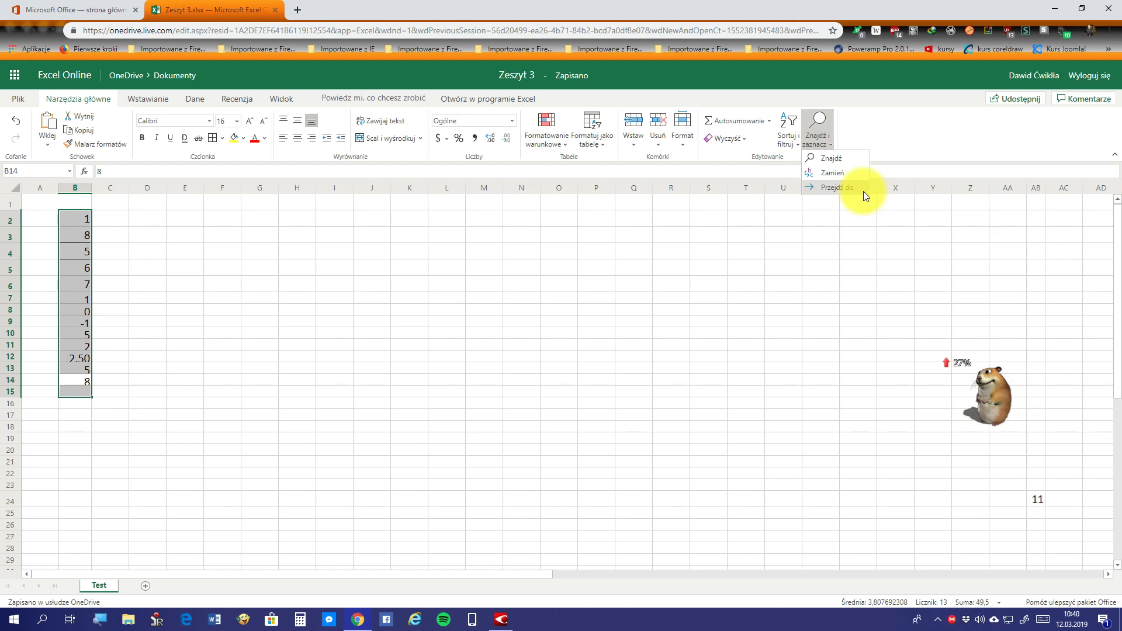
# Go to cell S7 via Find & Select > Go To, then scroll right and back left
pyautogui.click(864, 189)
pyautogui.write('s7')
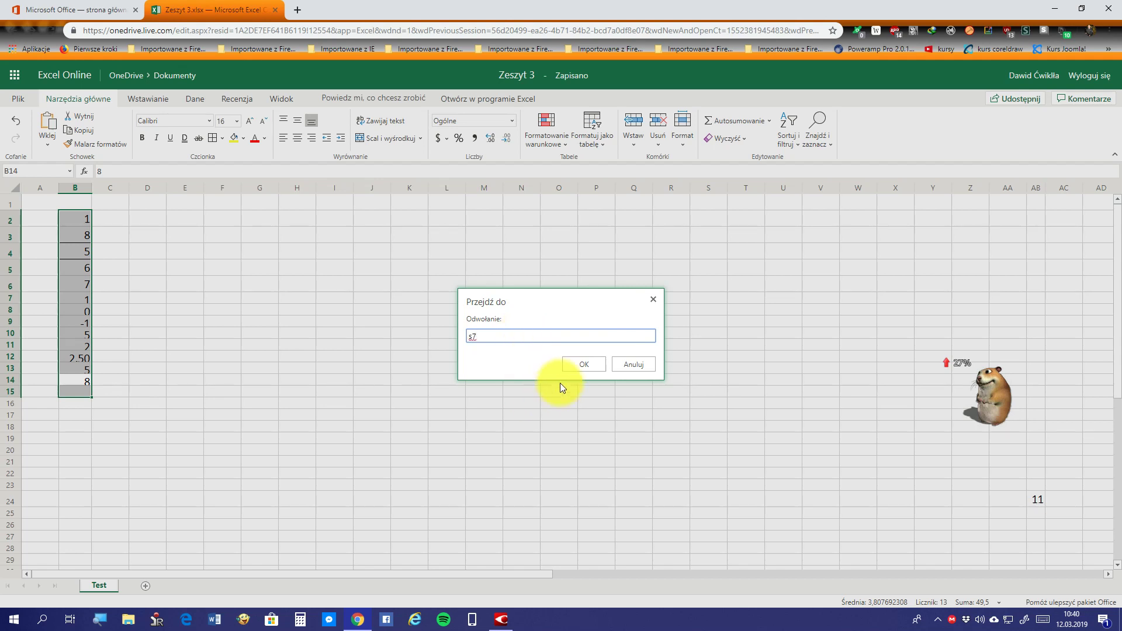
pyautogui.click(592, 366)
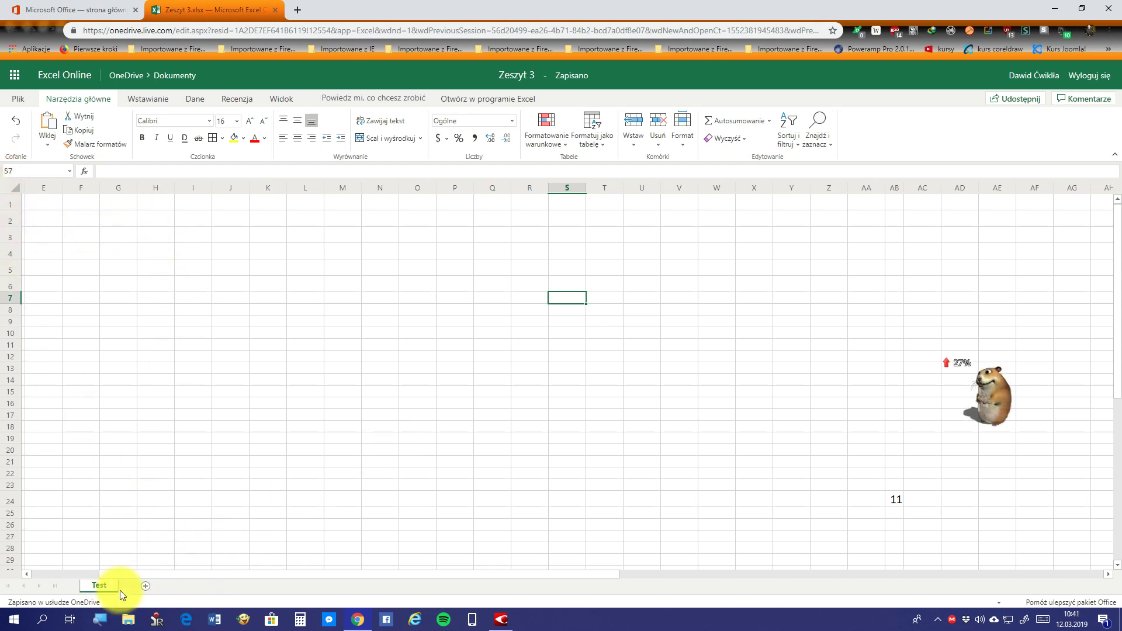
pyautogui.click(690, 576)
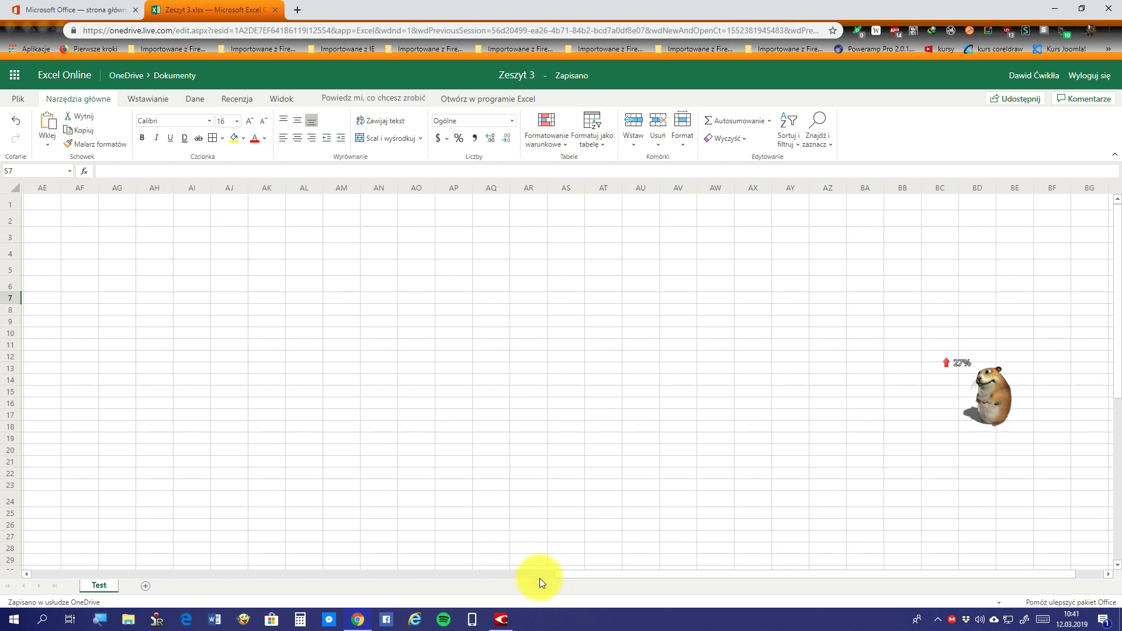
pyautogui.moveTo(613, 573); pyautogui.dragTo(71, 573)
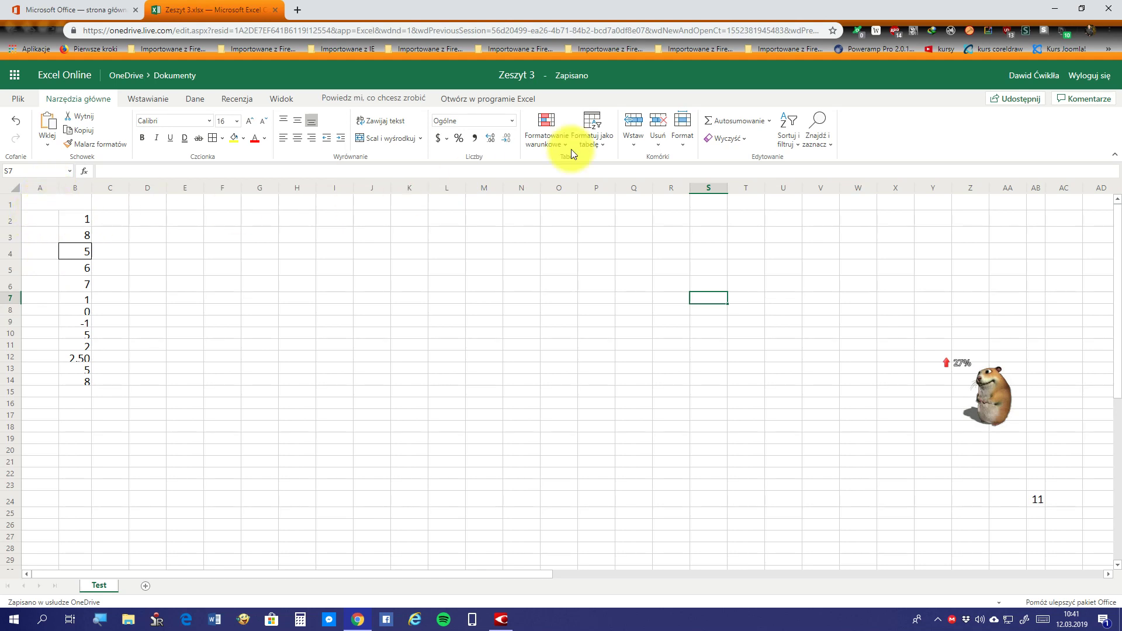
# On the Insert tab, open the Function dialog and cancel it without inserting anything
pyautogui.click(169, 97)
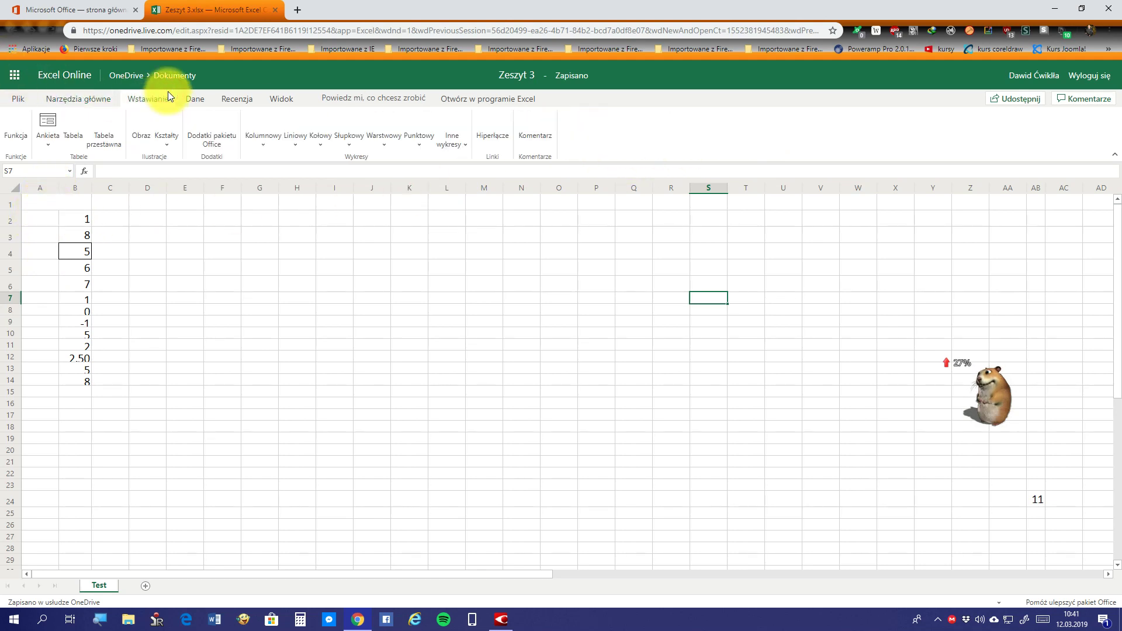
pyautogui.click(16, 128)
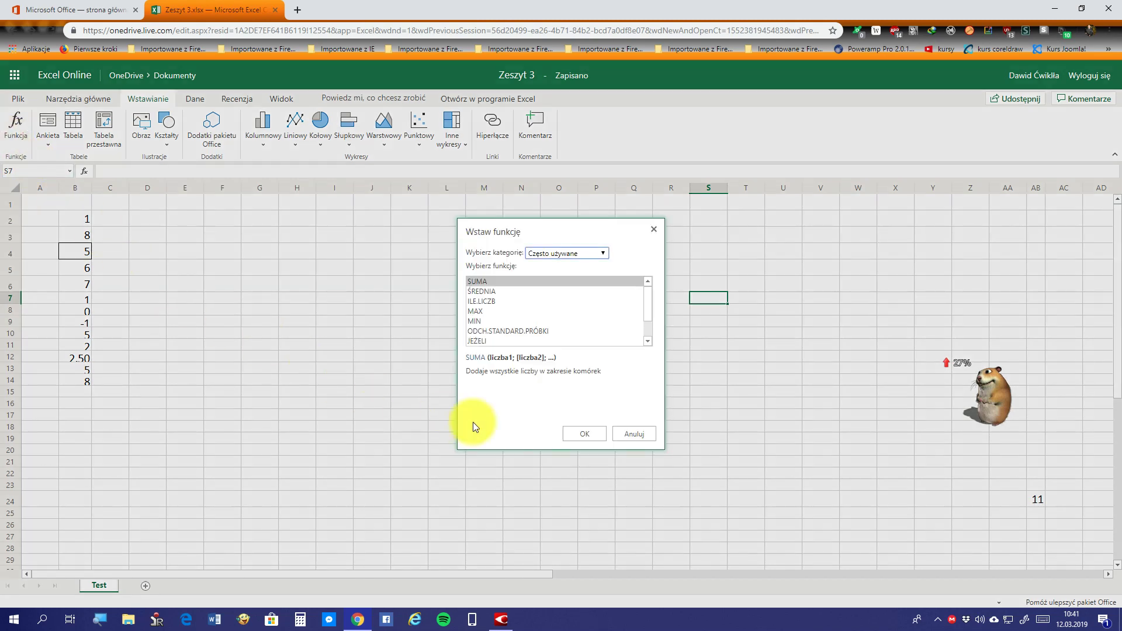
pyautogui.click(634, 430)
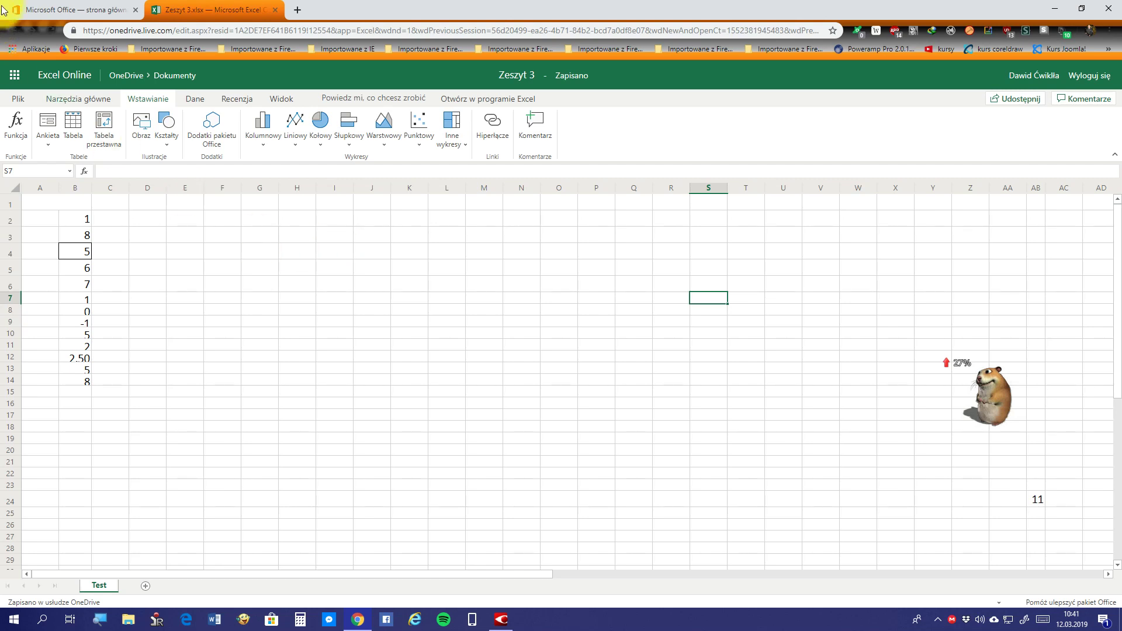
# Choose Survey > New Survey and confirm 'Rozumiem' to open the blank survey editor
pyautogui.click(47, 141)
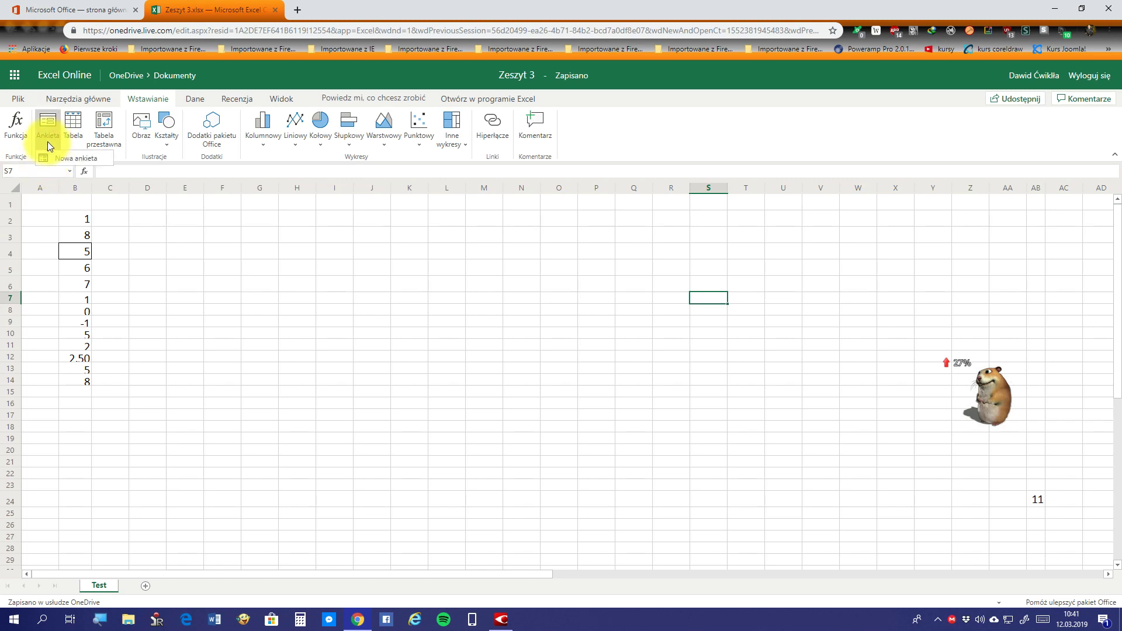
pyautogui.click(59, 159)
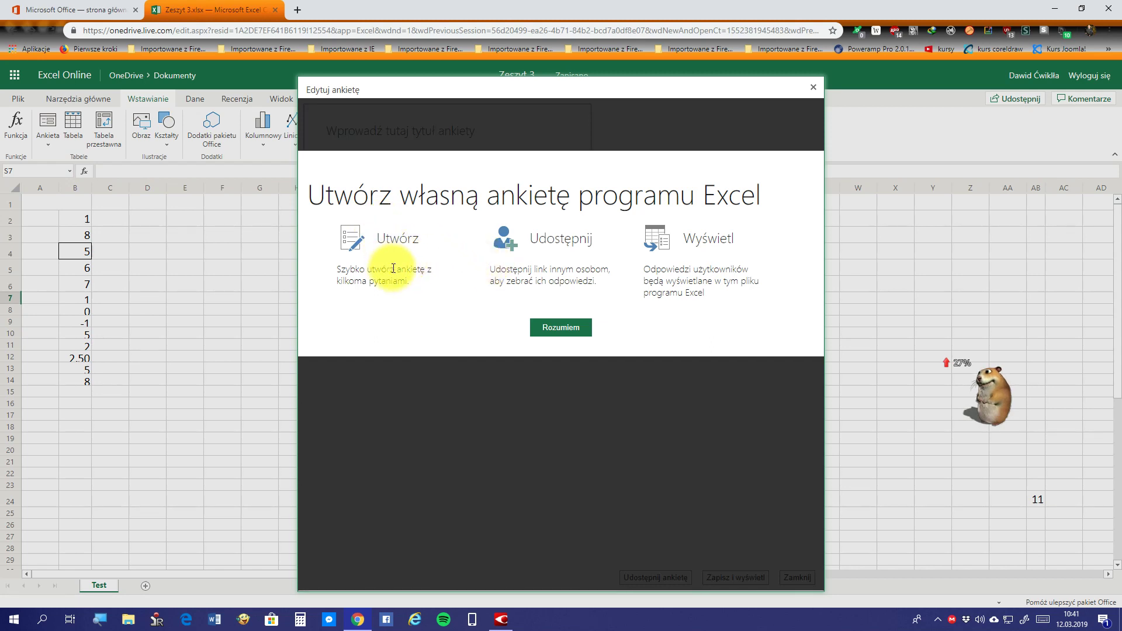
pyautogui.click(562, 334)
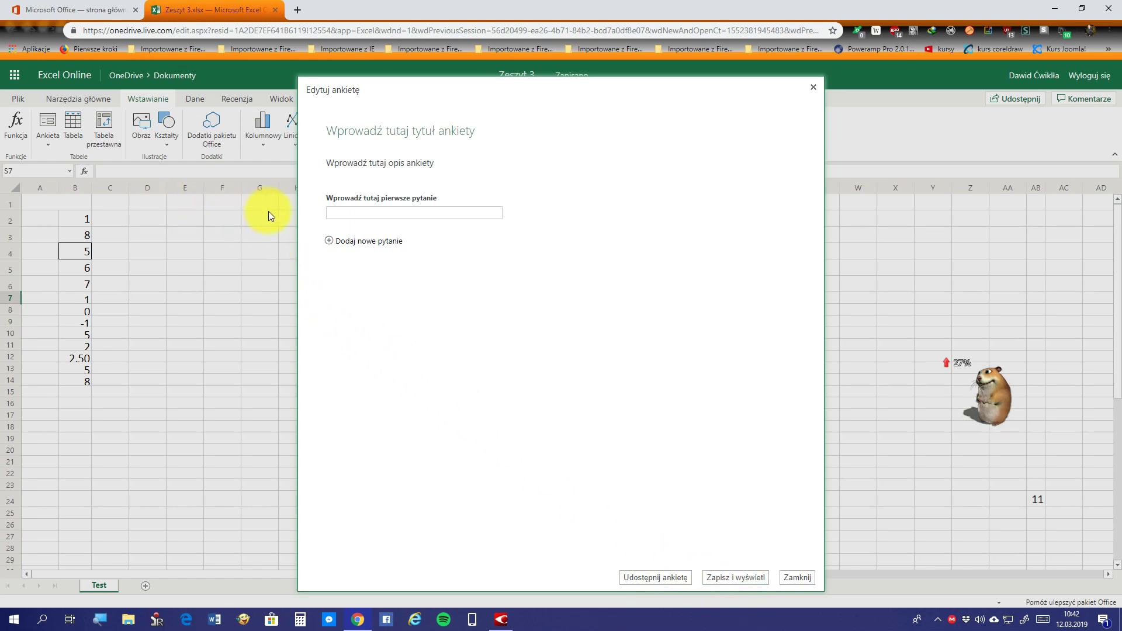
# Replace the first question's placeholder text with 2*2
pyautogui.click(358, 218)
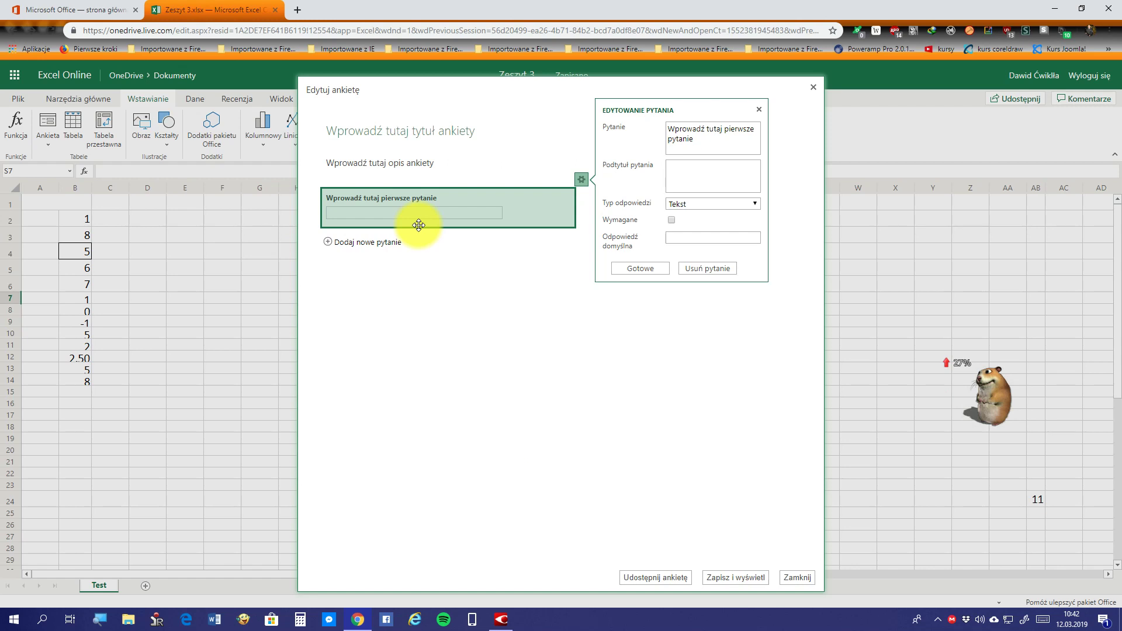
pyautogui.click(391, 208)
pyautogui.click(388, 207)
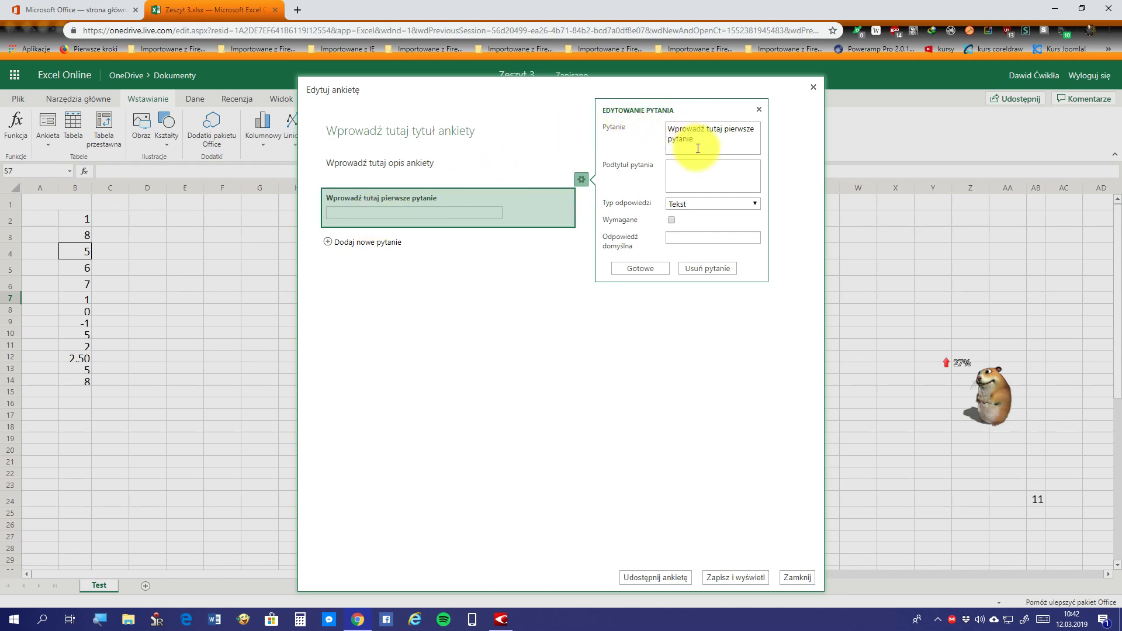
pyautogui.moveTo(696, 146); pyautogui.dragTo(668, 128)
pyautogui.write('2/')
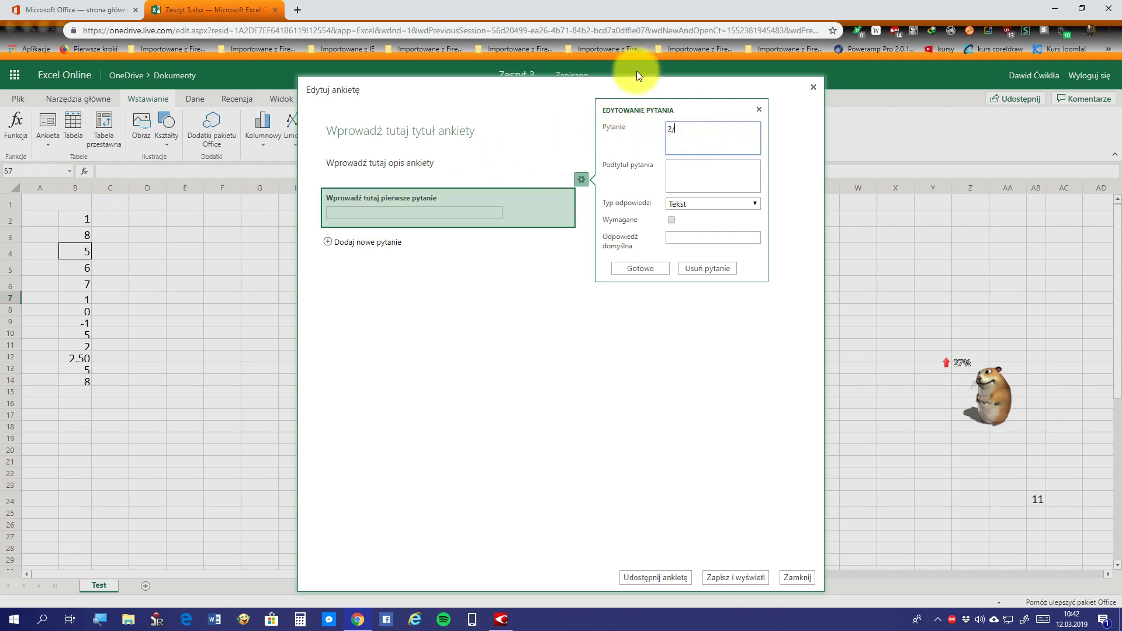
pyautogui.press('BackSpace')
pyautogui.write('*2')
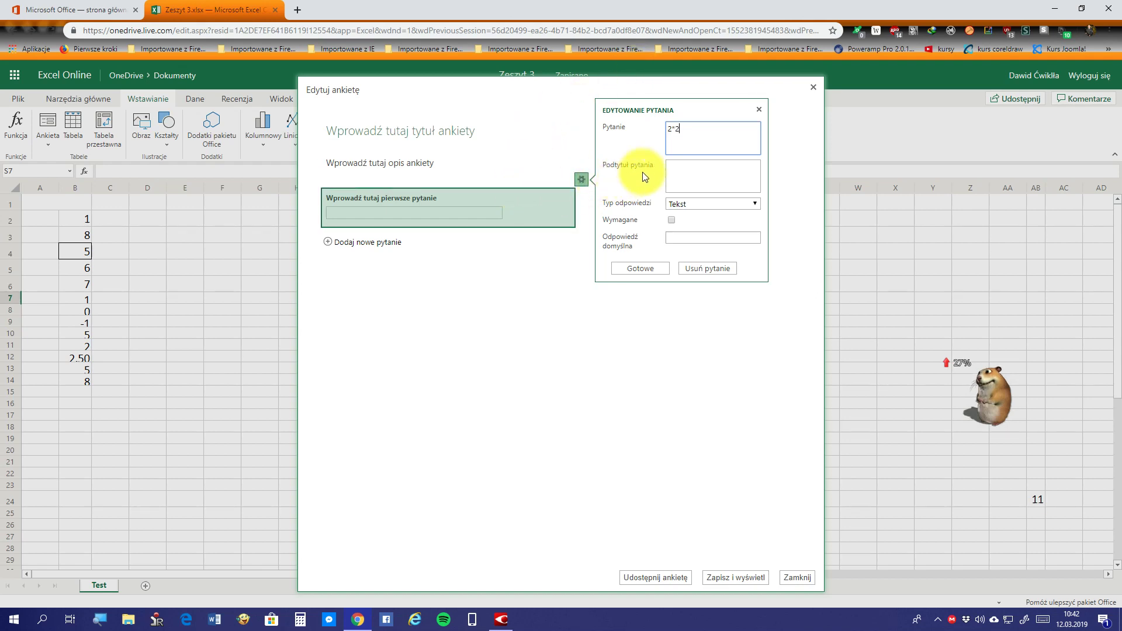
pyautogui.click(680, 167)
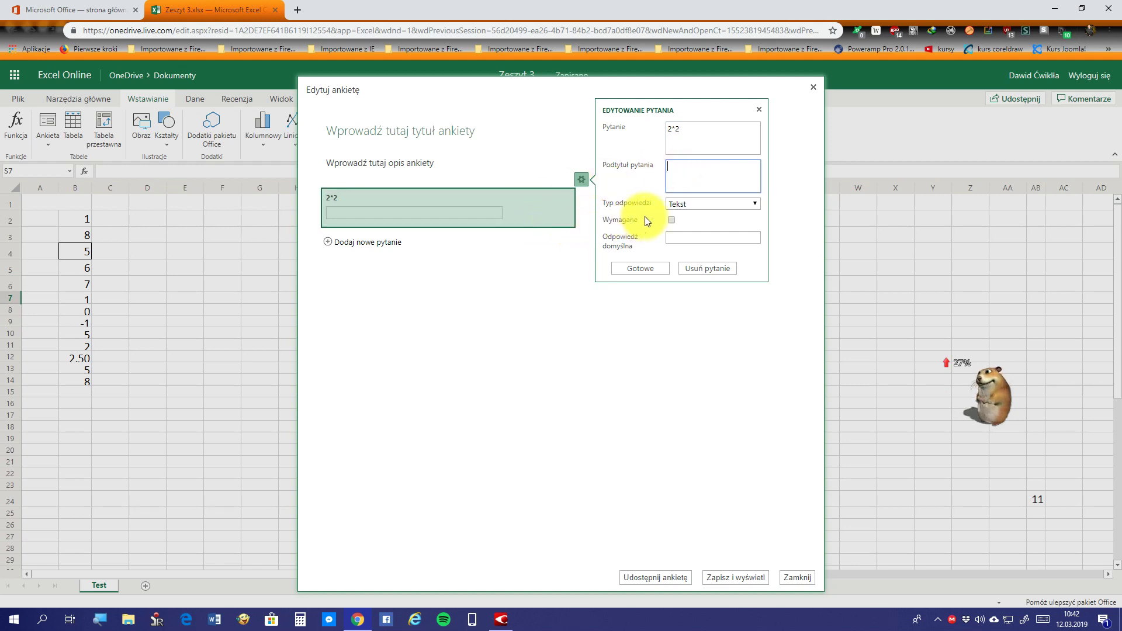
# Make the answer a required Liczba with 2 fixed decimal places, and confirm with Gotowe
pyautogui.click(713, 204)
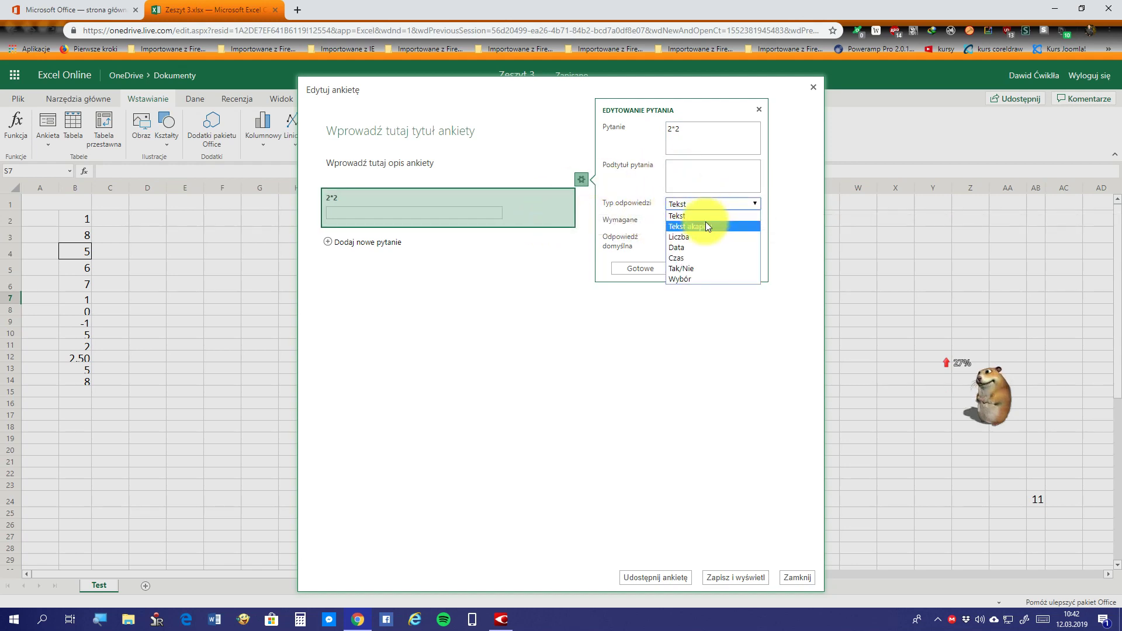
pyautogui.click(704, 238)
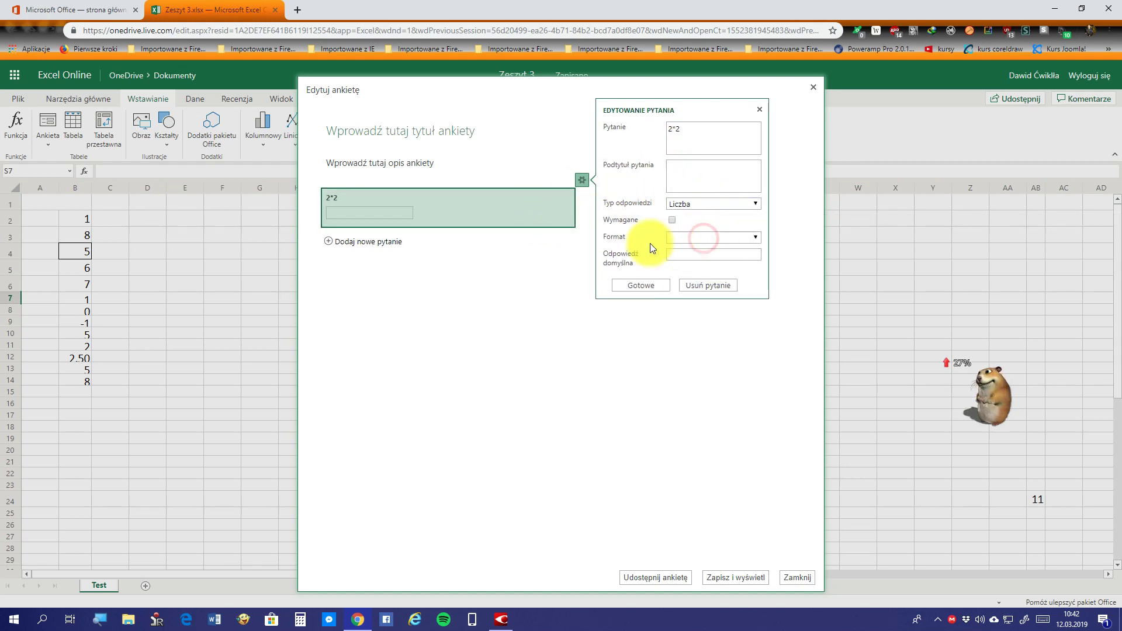
pyautogui.click(673, 220)
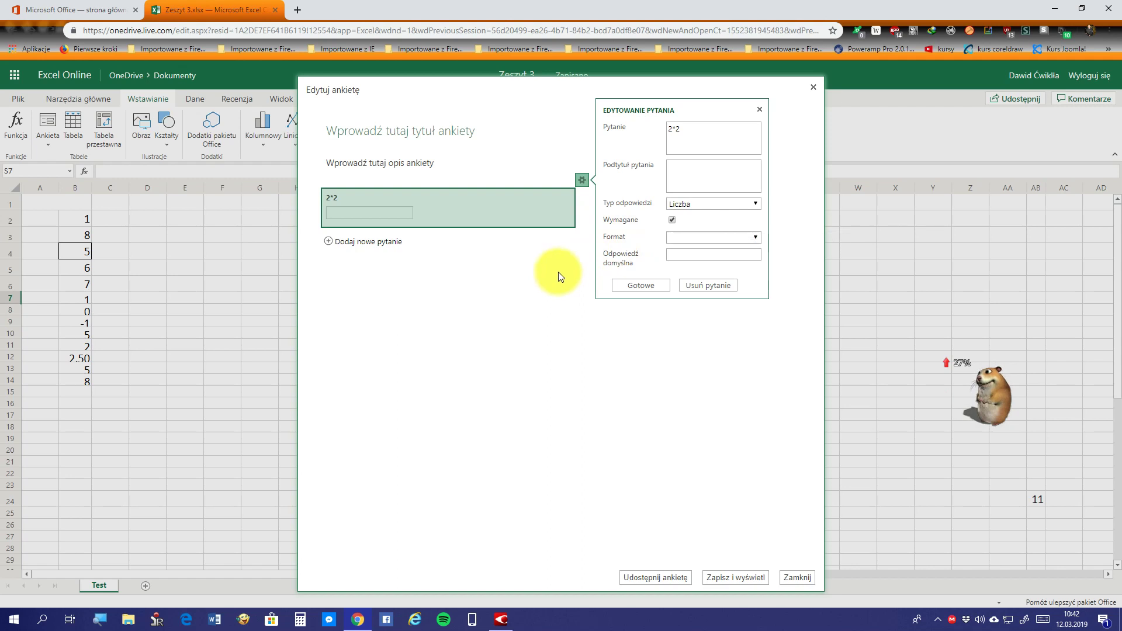
pyautogui.click(723, 239)
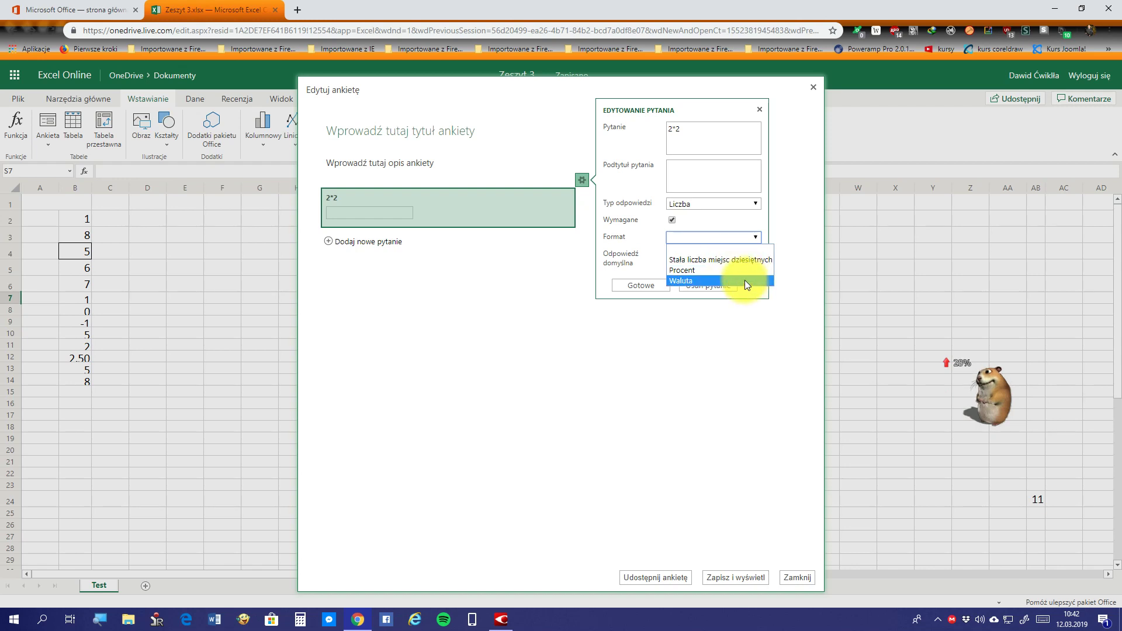
pyautogui.click(723, 260)
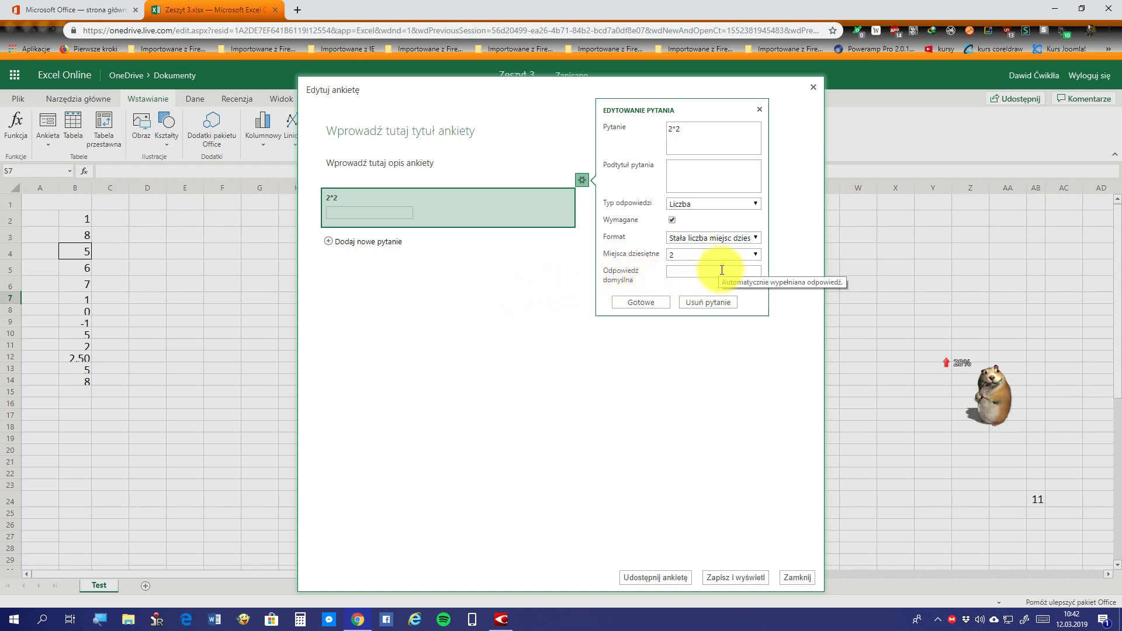
pyautogui.click(628, 301)
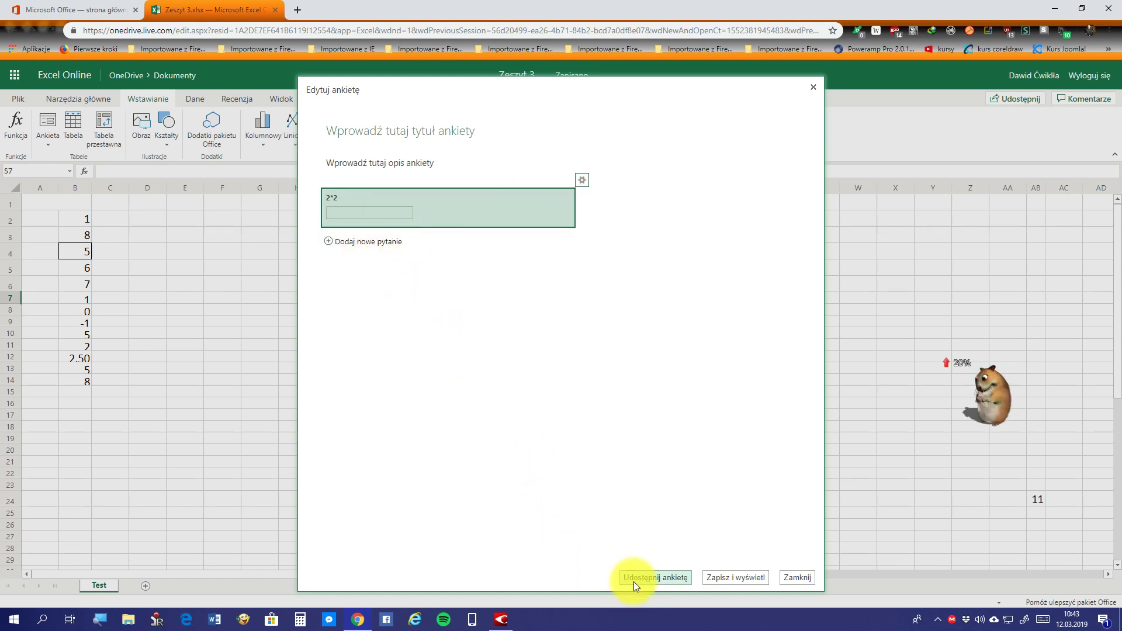
# Save the survey with Zapisz i wyświetl to create Ankieta1, then close the preview
pyautogui.click(726, 578)
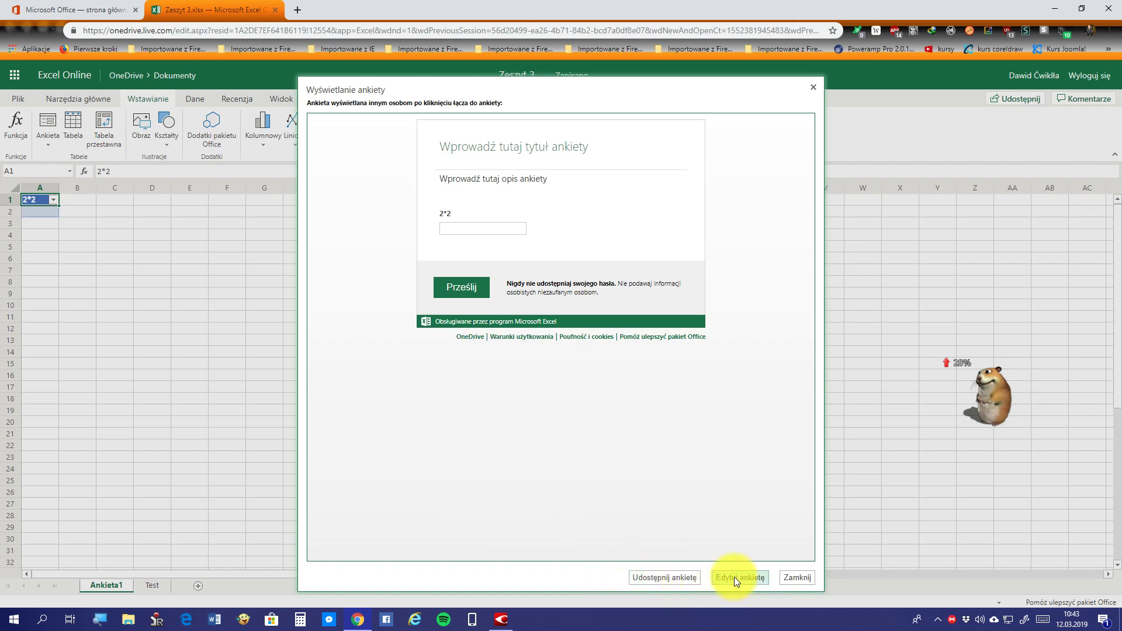
pyautogui.click(794, 579)
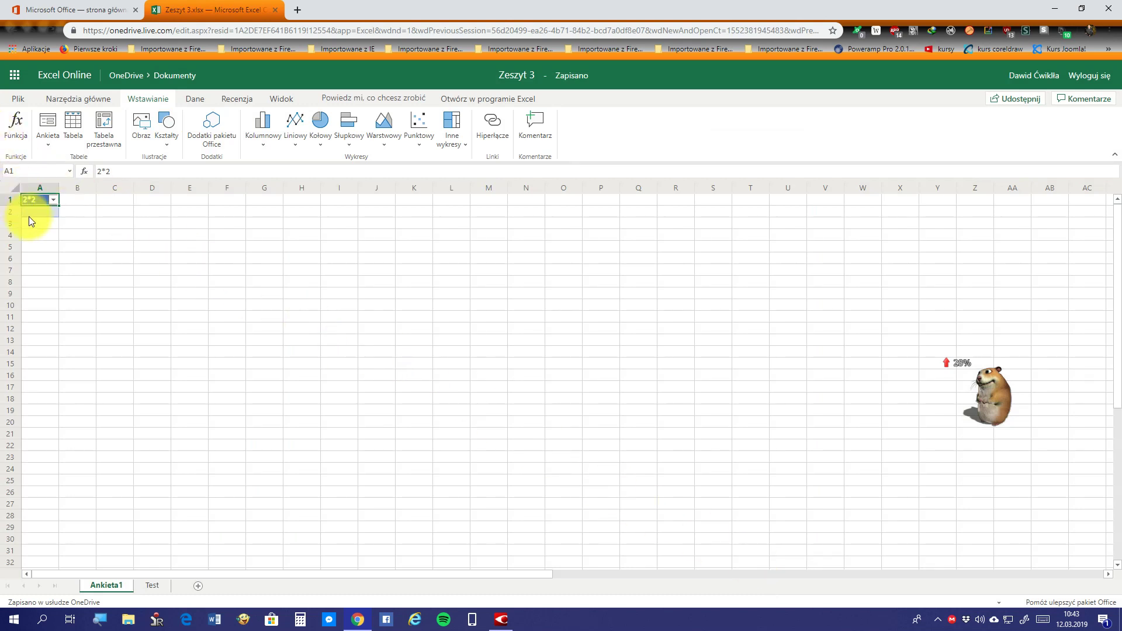
# Enter the answer 4 in cell A2 under the 2*2 question
pyautogui.click(53, 200)
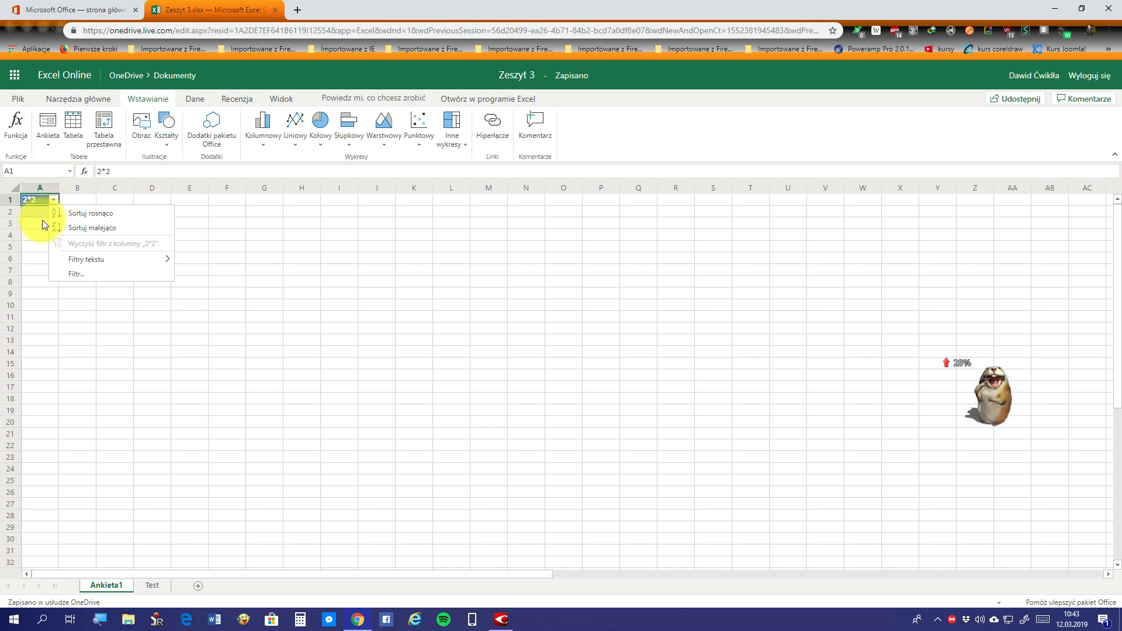
pyautogui.click(44, 208)
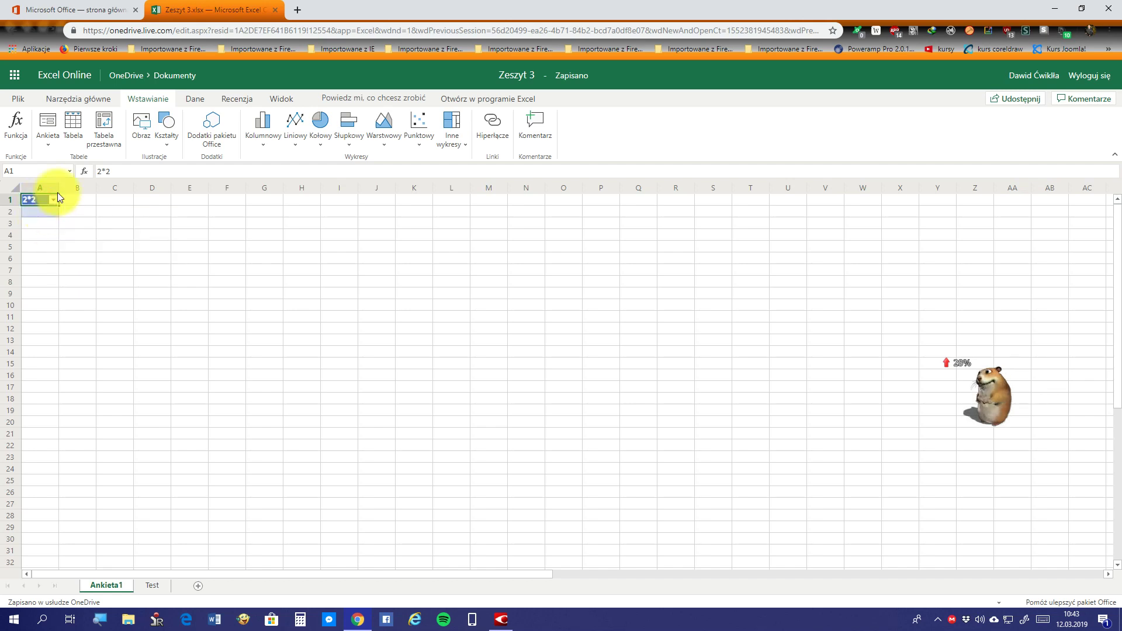
pyautogui.click(56, 195)
pyautogui.moveTo(54, 199)
pyautogui.mouseDown()
pyautogui.moveTo(43, 213)
pyautogui.moveTo(284, 302)
pyautogui.mouseUp()
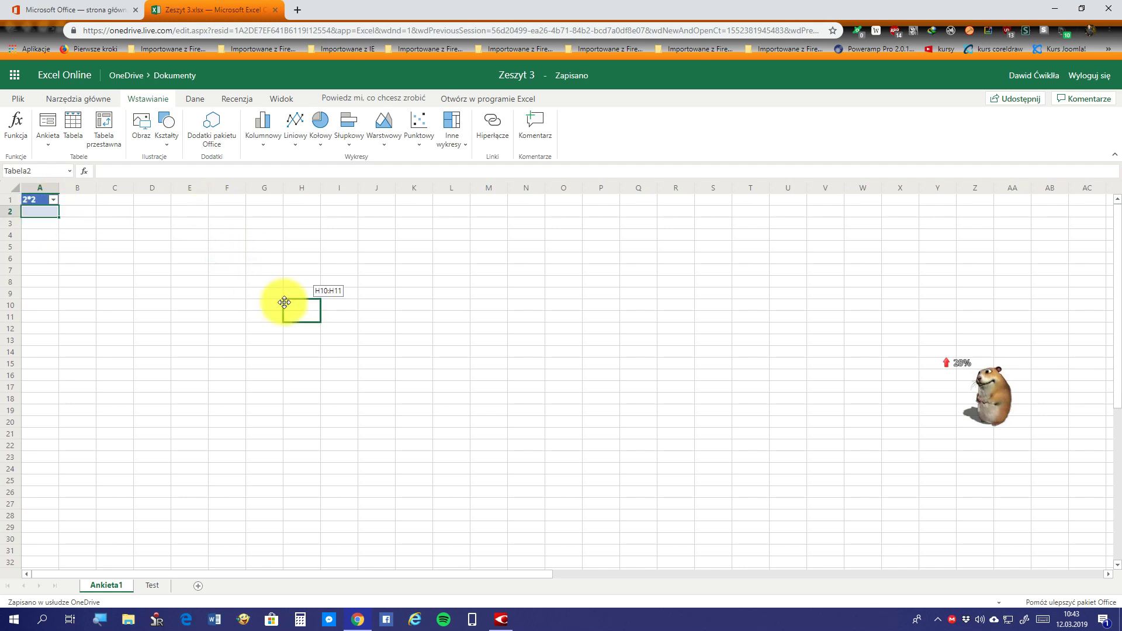
pyautogui.write('4')
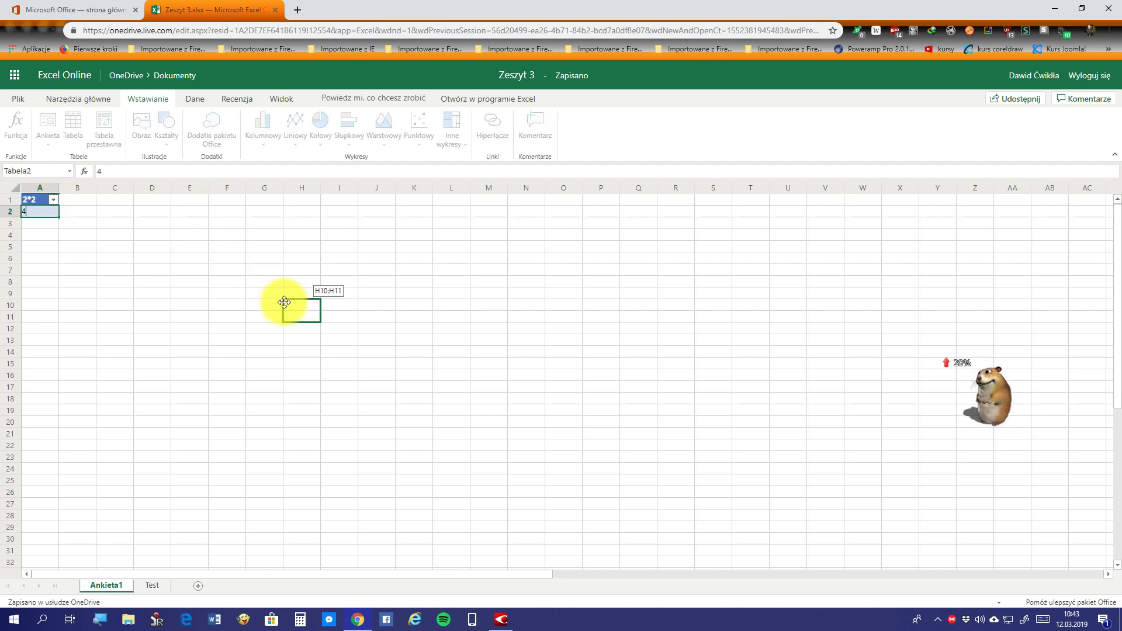
pyautogui.press('Return')
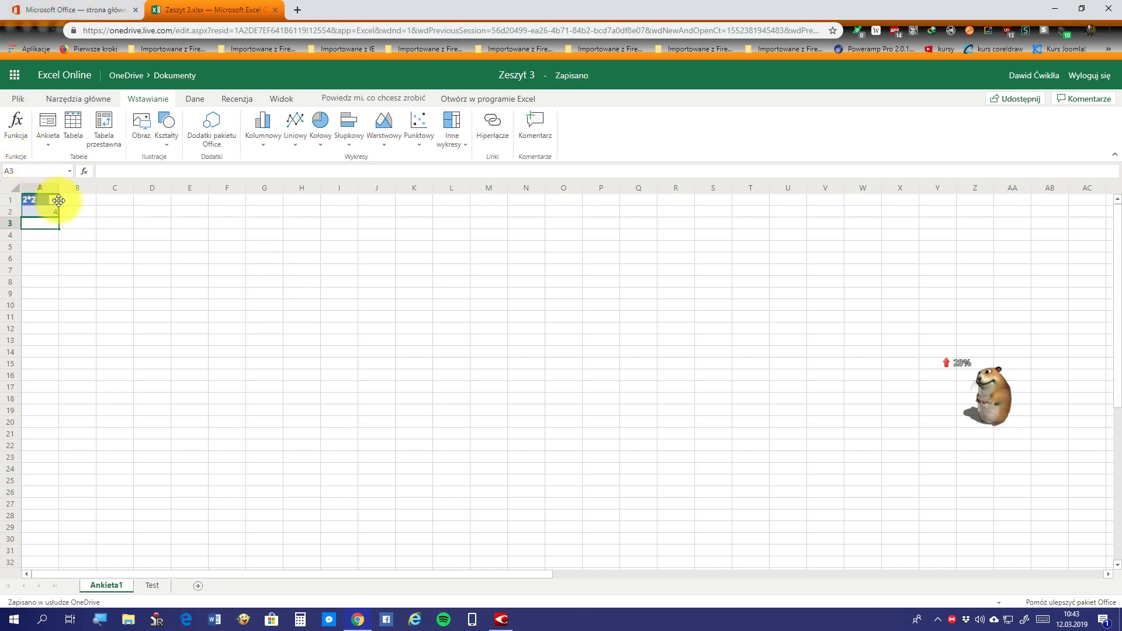
# Try formatting A1:A2 as a table, dismiss the overlap error, and select an empty cell
pyautogui.moveTo(59, 200)
pyautogui.mouseDown()
pyautogui.moveTo(91, 170)
pyautogui.moveTo(2, 121)
pyautogui.moveTo(65, 150)
pyautogui.mouseUp()
pyautogui.click(70, 145)
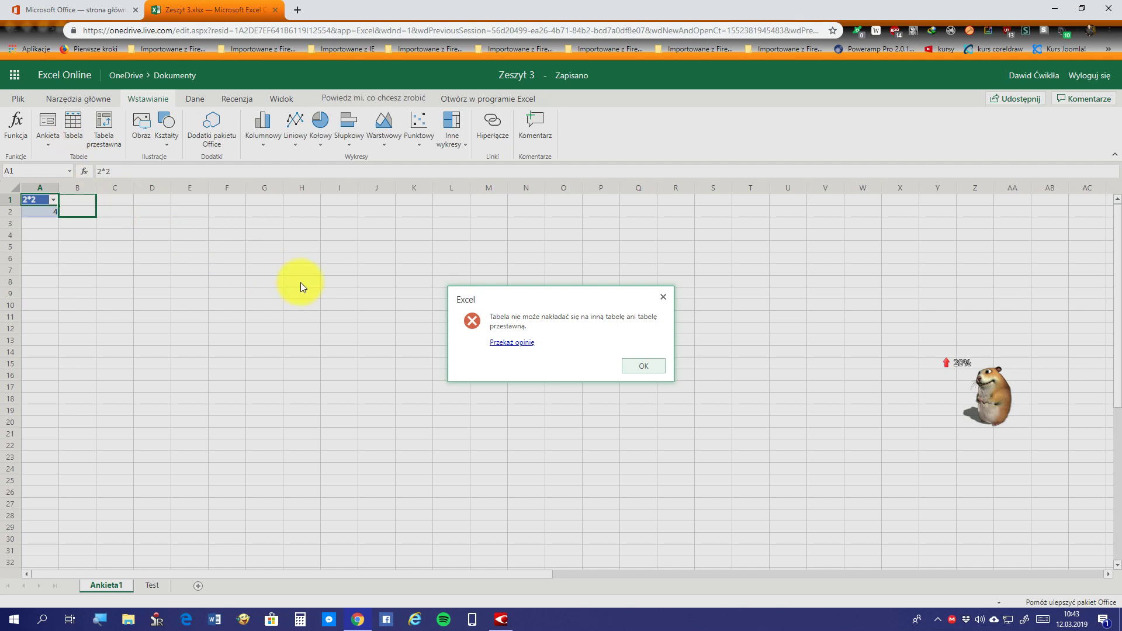
pyautogui.click(643, 366)
pyautogui.click(227, 205)
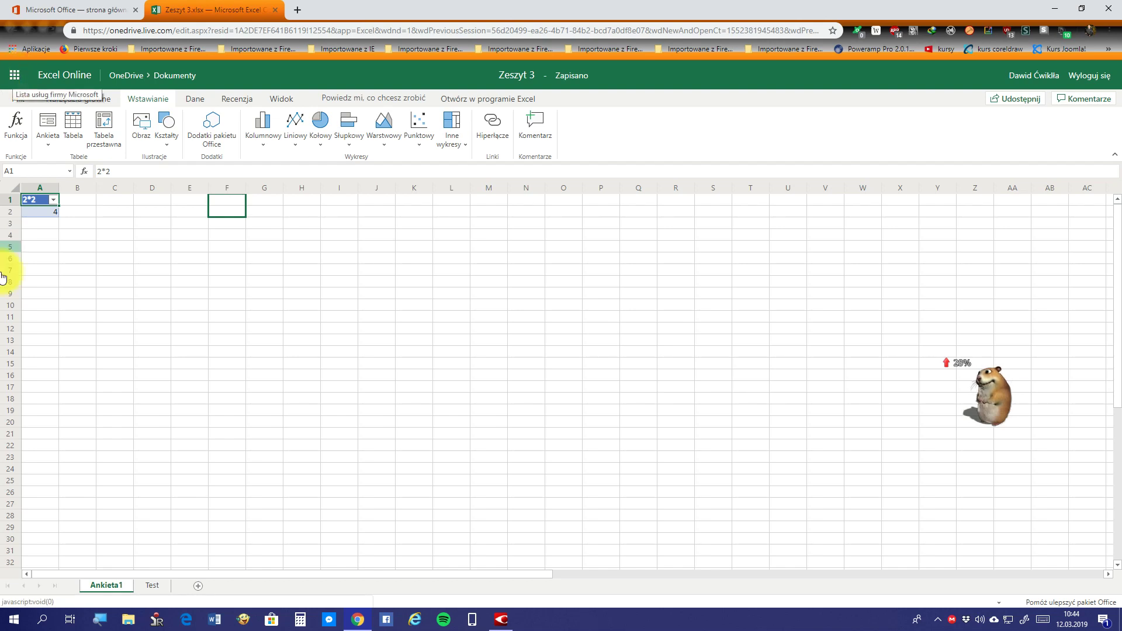
pyautogui.moveTo(105, 553)
pyautogui.mouseDown()
pyautogui.moveTo(156, 620)
pyautogui.moveTo(149, 592)
pyautogui.mouseUp()
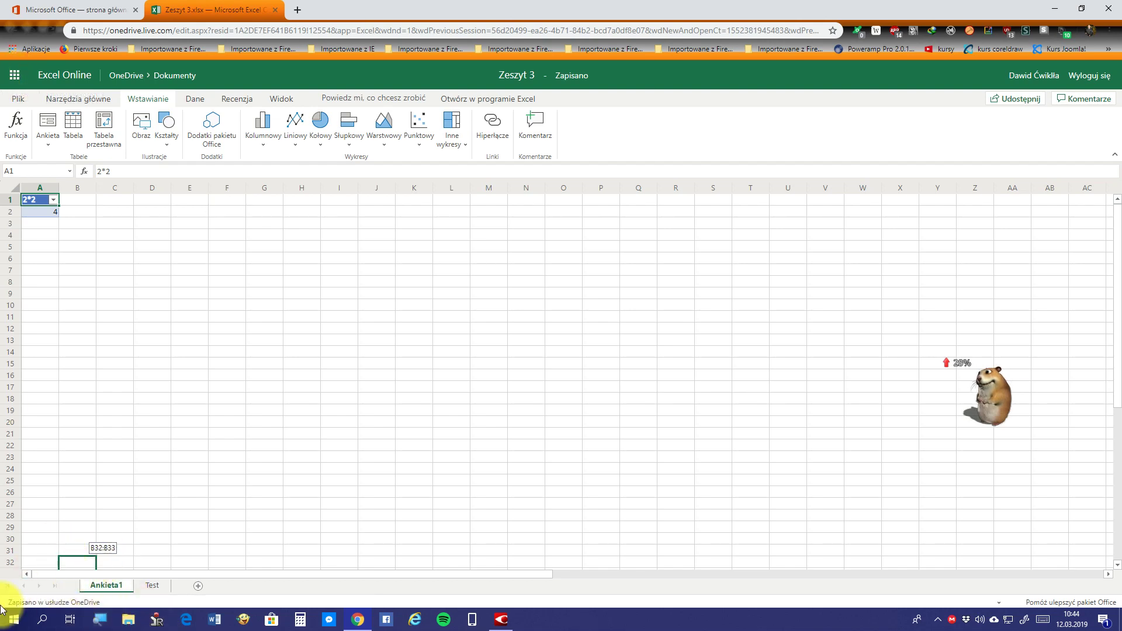
# Return to the Test sheet, start a table from C2:C3, and cancel the Create Table dialog
pyautogui.click(154, 587)
pyautogui.moveTo(203, 627); pyautogui.dragTo(76, 157)
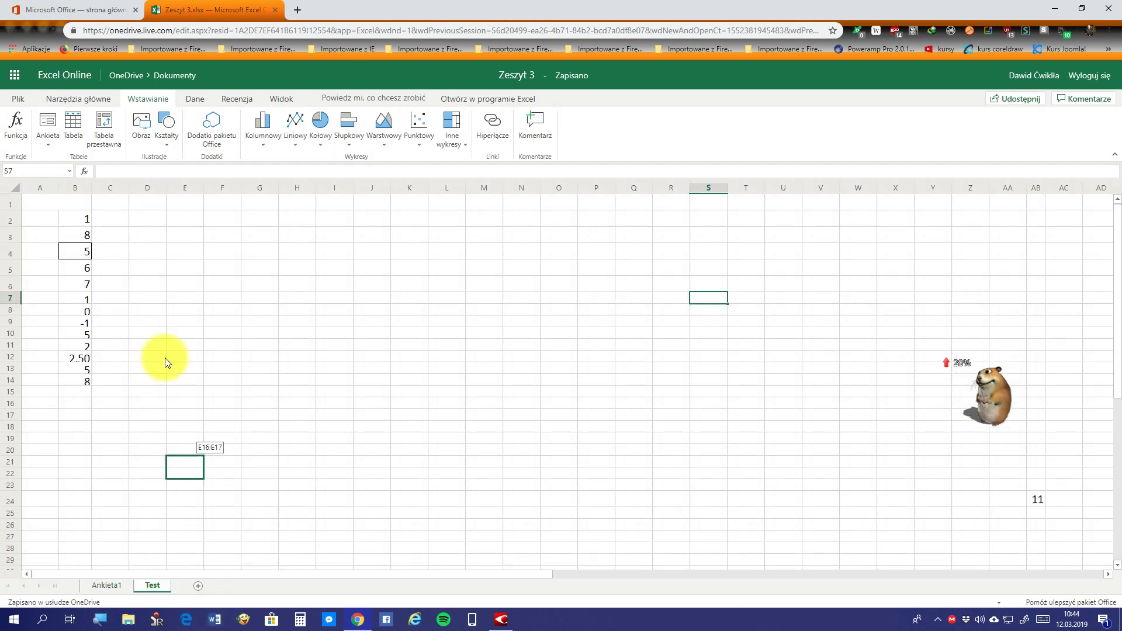
pyautogui.click(69, 129)
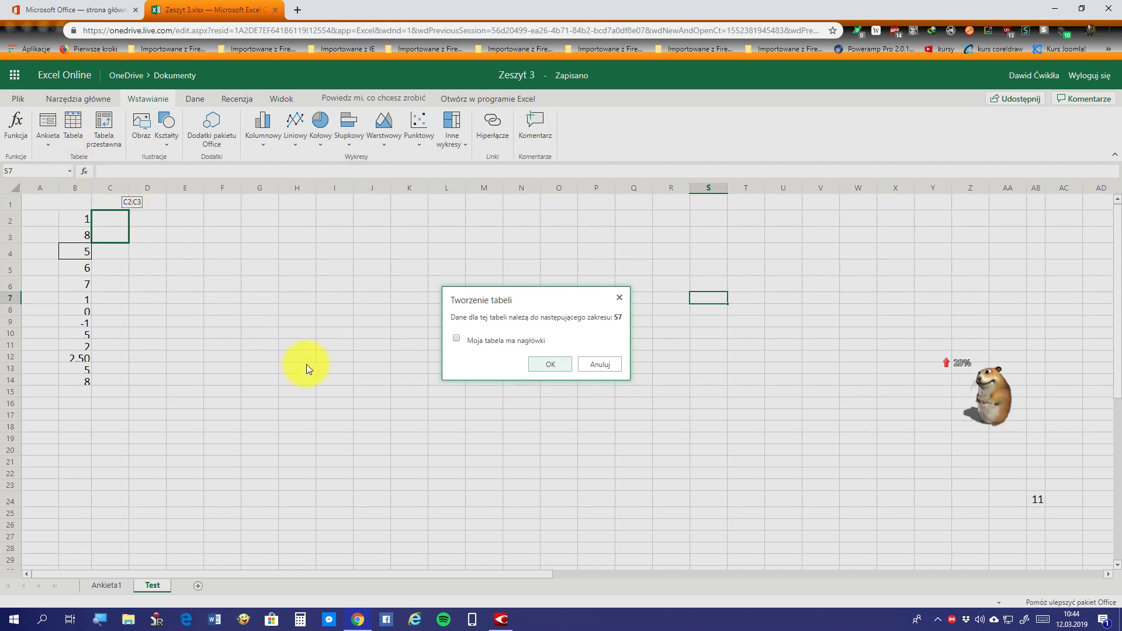
pyautogui.click(596, 367)
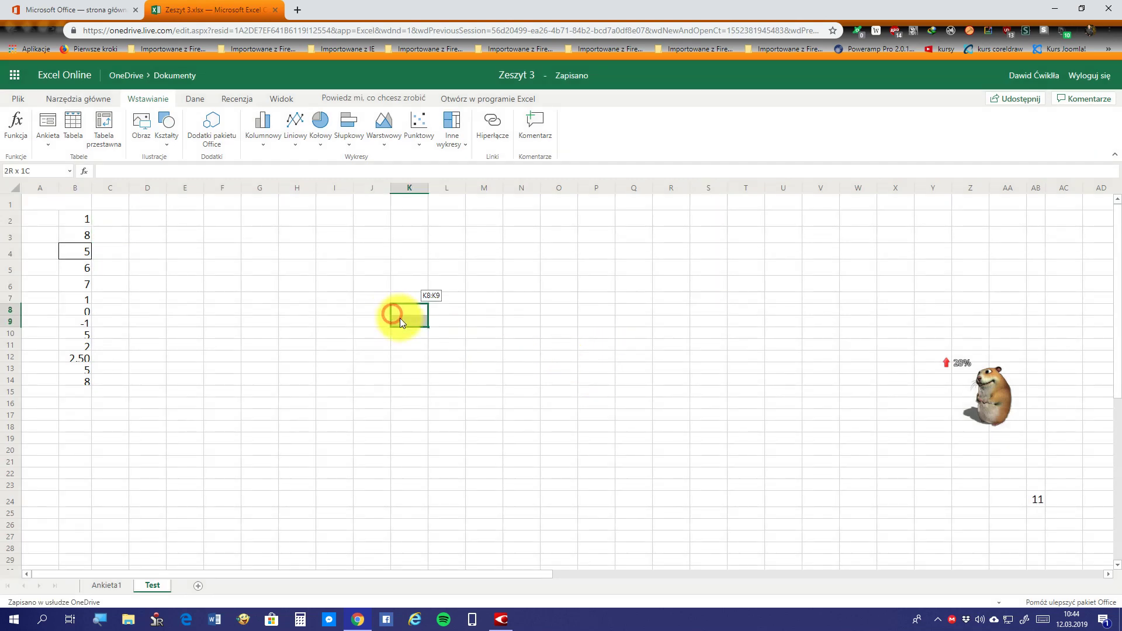
pyautogui.moveTo(400, 317); pyautogui.dragTo(391, 318)
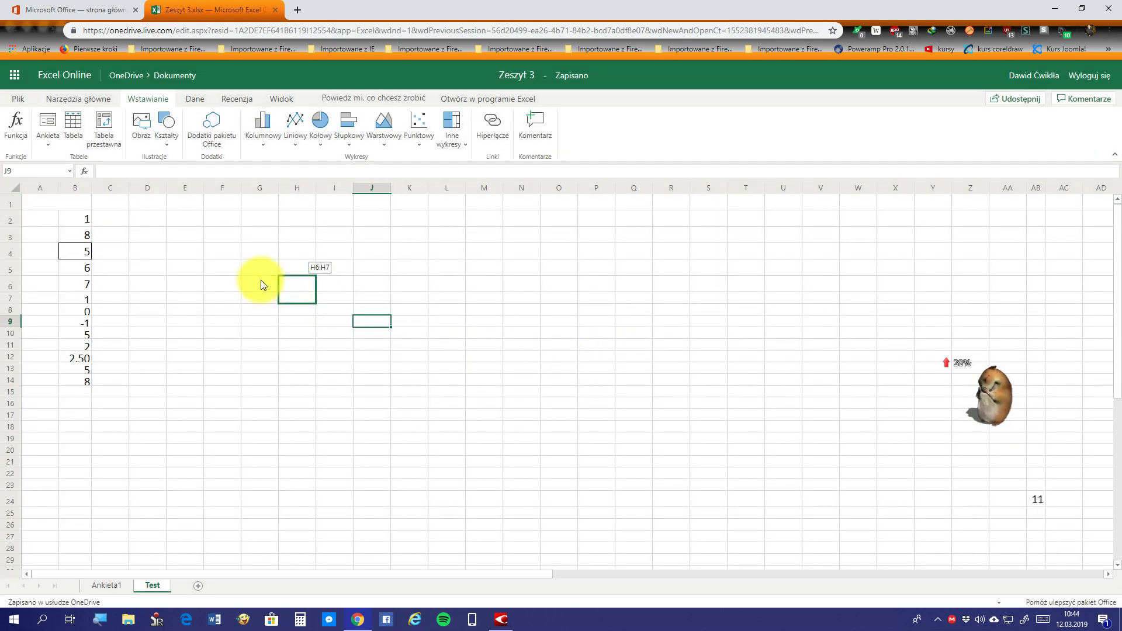
pyautogui.moveTo(261, 283)
pyautogui.mouseDown()
pyautogui.moveTo(216, 285)
pyautogui.moveTo(166, 240)
pyautogui.moveTo(257, 384)
pyautogui.moveTo(245, 218)
pyautogui.moveTo(162, 25)
pyautogui.moveTo(366, 383)
pyautogui.moveTo(353, 397)
pyautogui.moveTo(240, 418)
pyautogui.moveTo(360, 384)
pyautogui.moveTo(437, 398)
pyautogui.moveTo(622, 284)
pyautogui.moveTo(922, 146)
pyautogui.mouseUp()
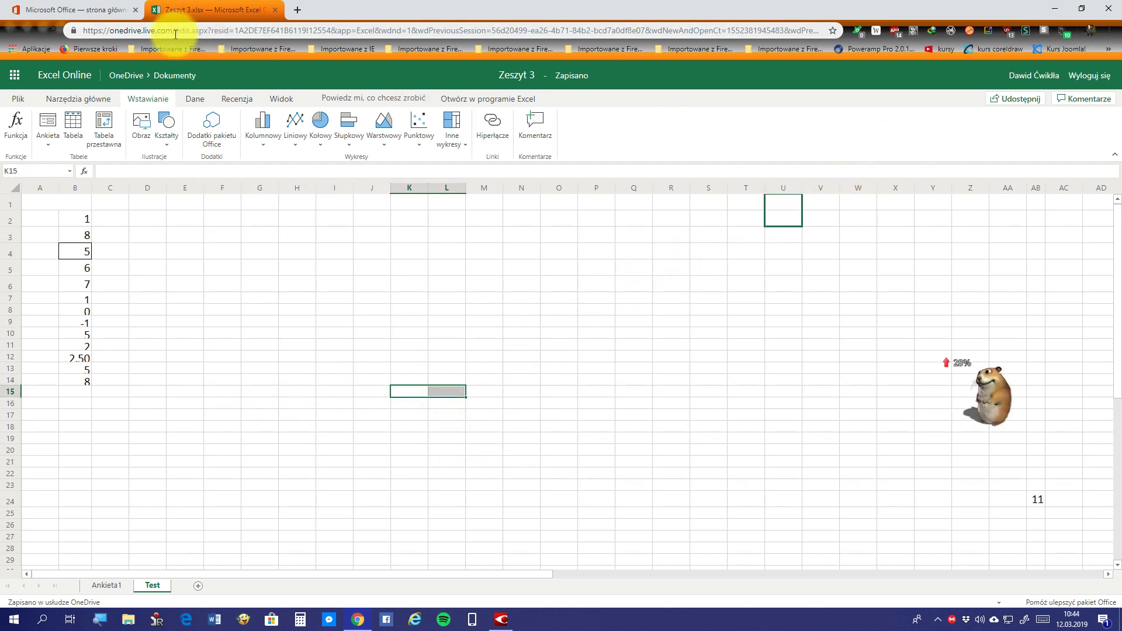
# Close the survey workbook and create a new blank Excel workbook, Zeszyt 4
pyautogui.click(277, 12)
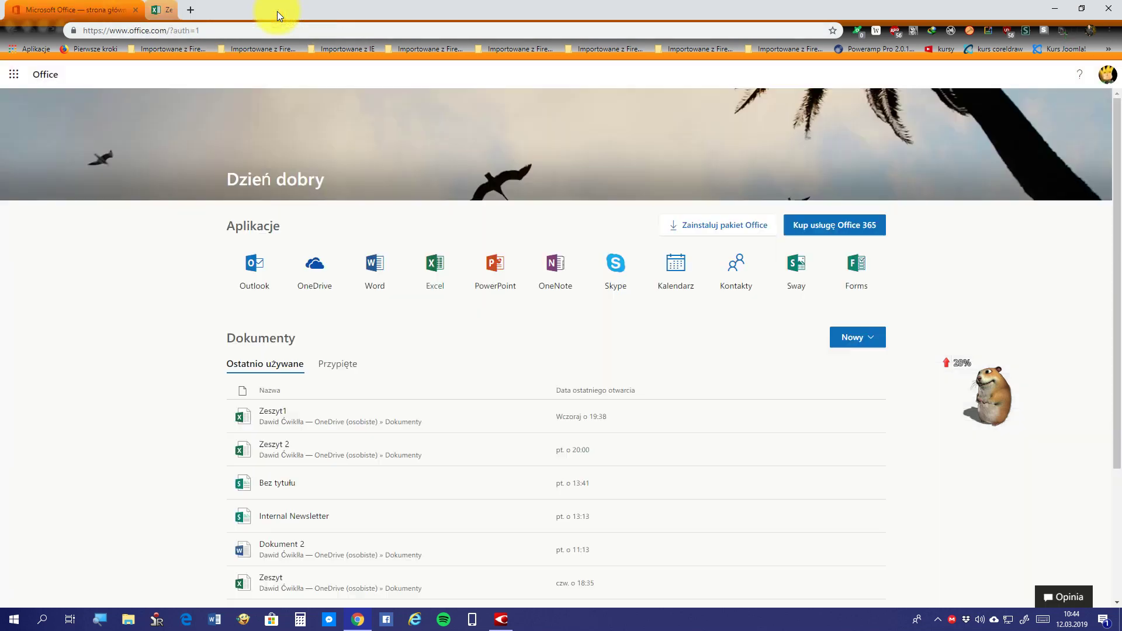
pyautogui.click(433, 273)
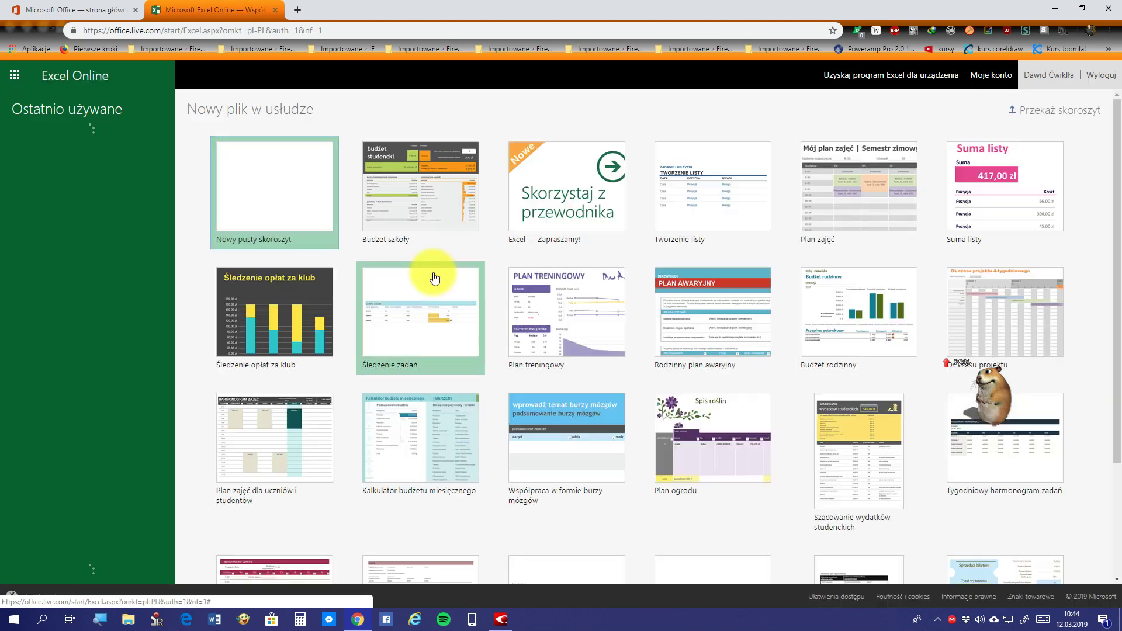
pyautogui.click(299, 217)
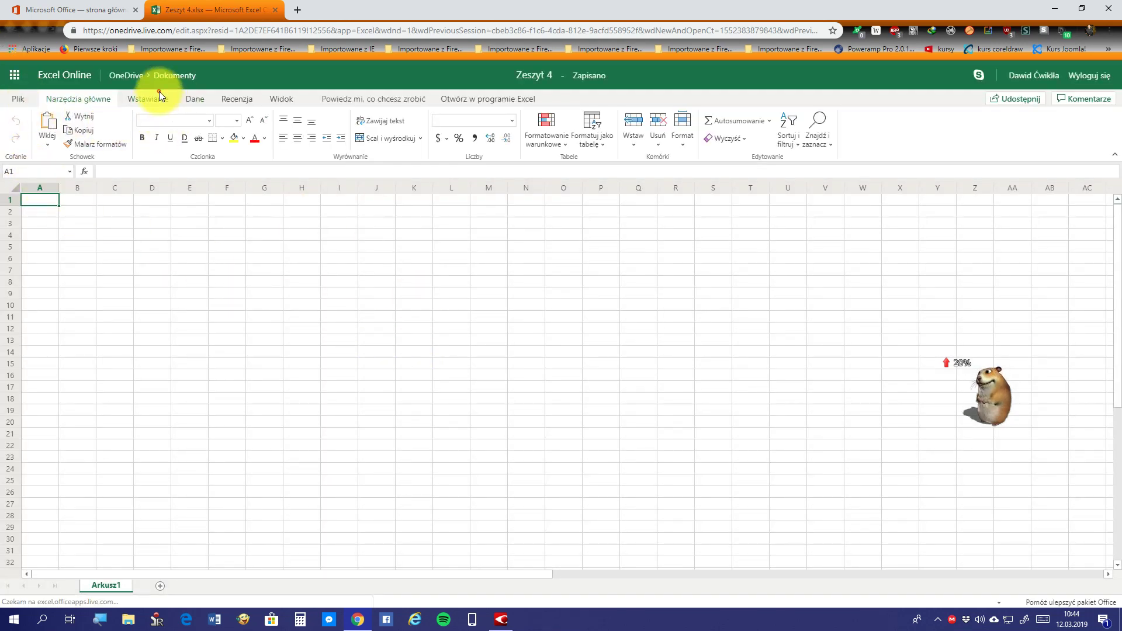
pyautogui.click(141, 101)
# Dismiss the A1 table proposal and create a table with headers over C2:H11
pyautogui.click(72, 142)
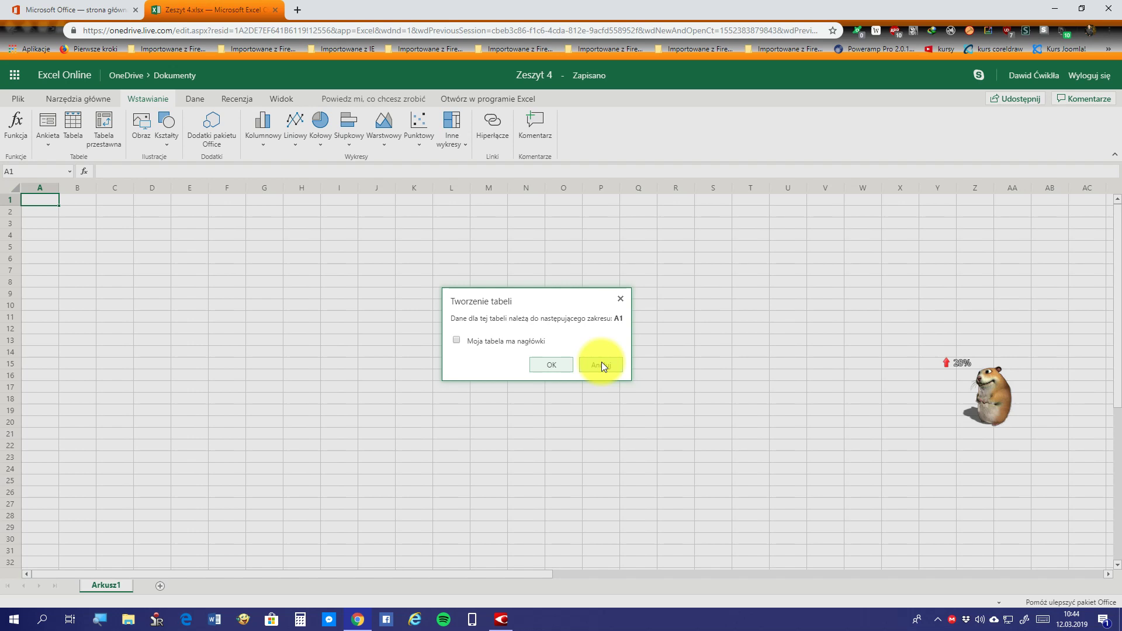
pyautogui.click(602, 366)
pyautogui.click(129, 222)
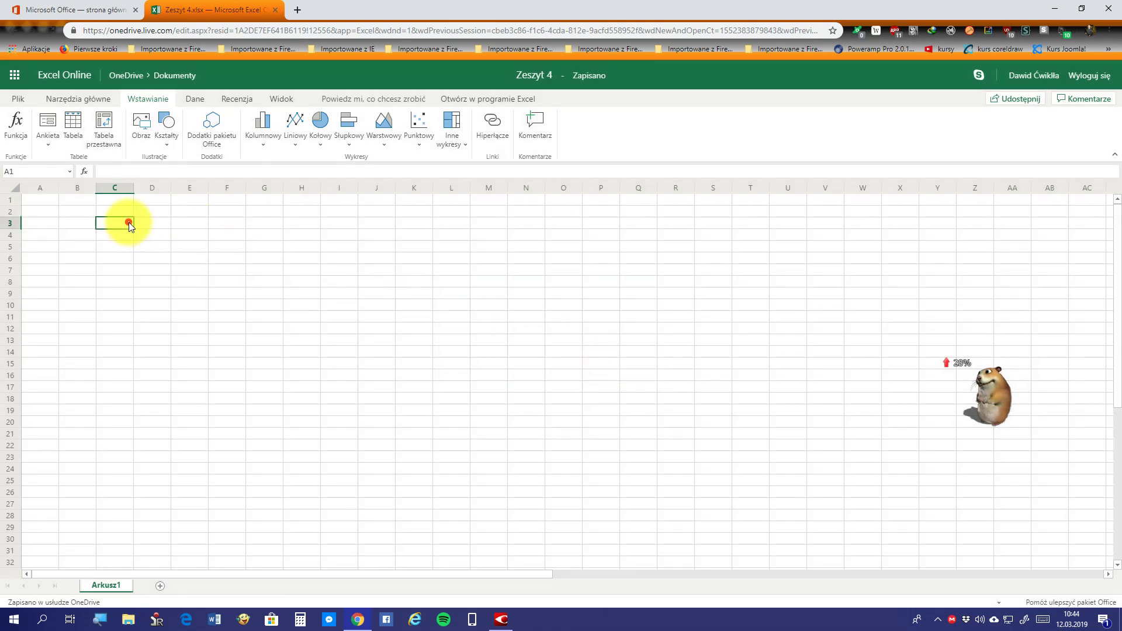
pyautogui.click(103, 210)
pyautogui.moveTo(103, 209); pyautogui.dragTo(288, 318)
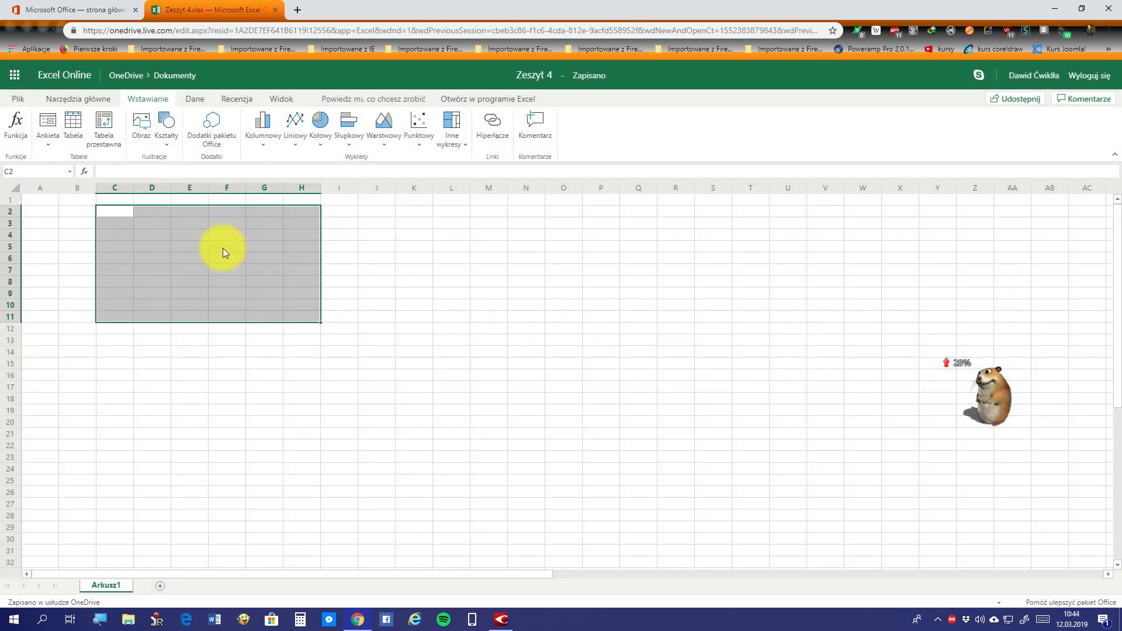
pyautogui.click(76, 144)
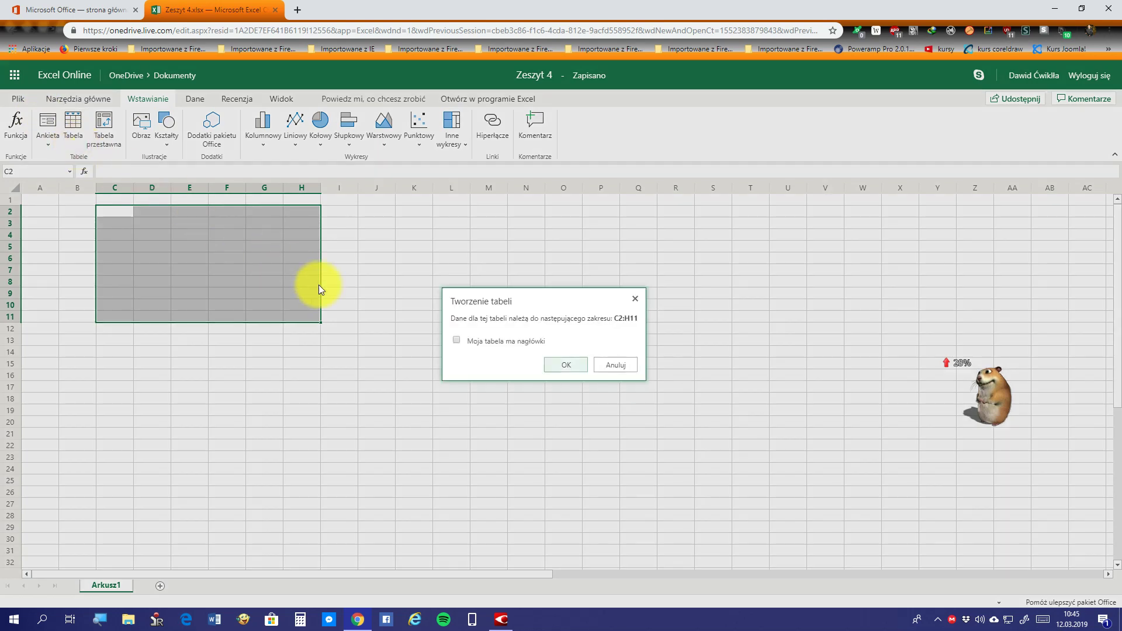
pyautogui.click(493, 343)
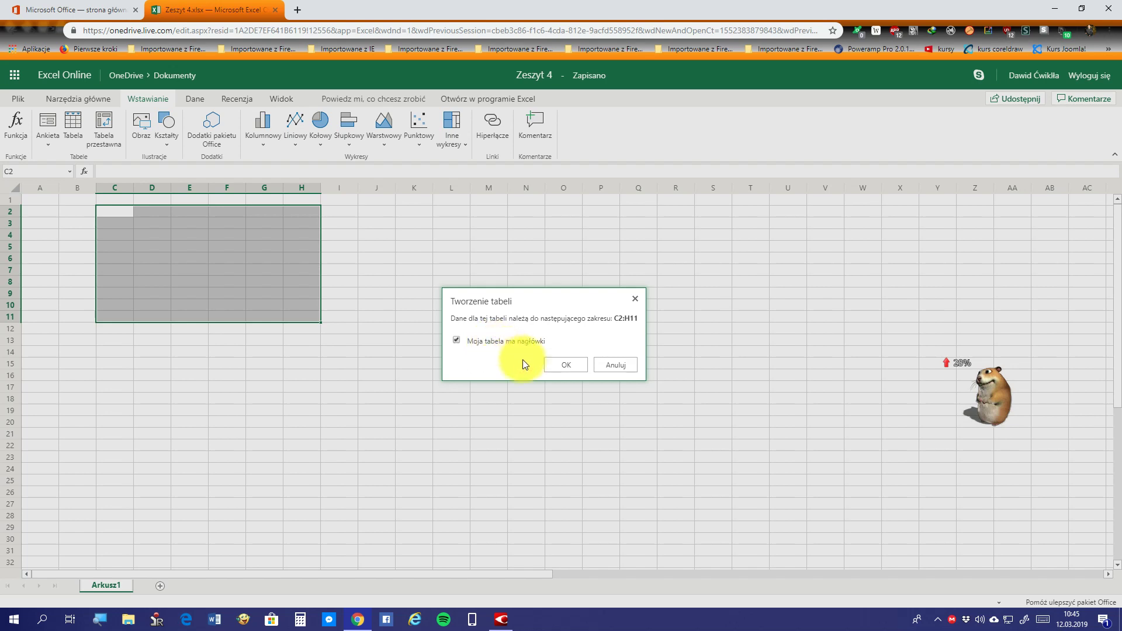
pyautogui.click(556, 363)
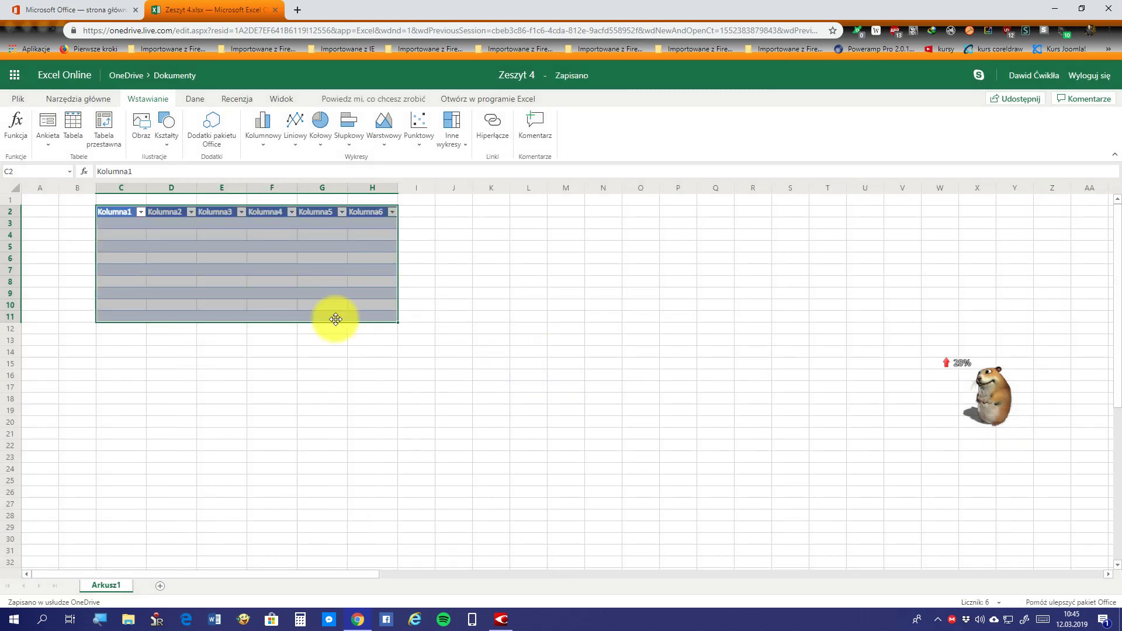
# Inspect the Kolumna1 sort/filter options and its header cell in the new table
pyautogui.click(116, 223)
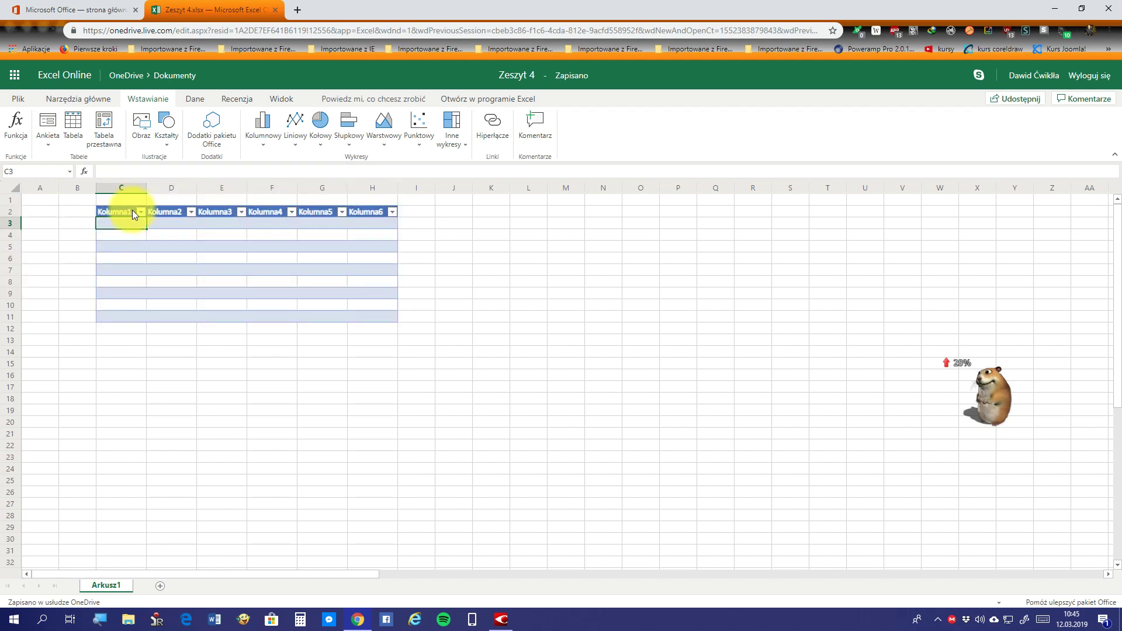
pyautogui.click(141, 212)
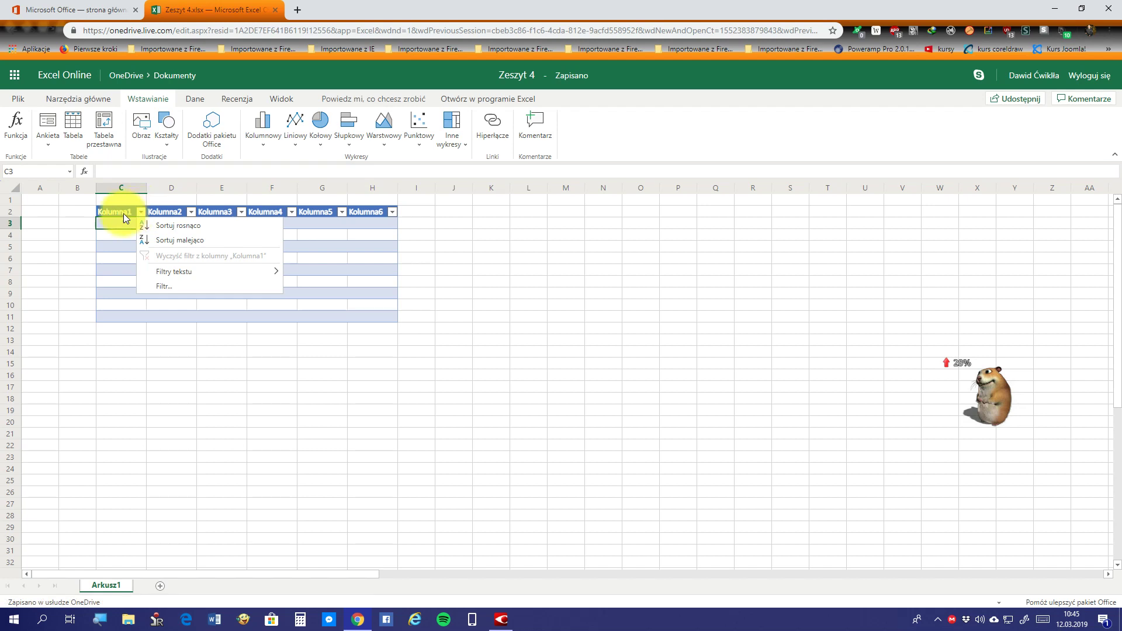
pyautogui.doubleClick(120, 210)
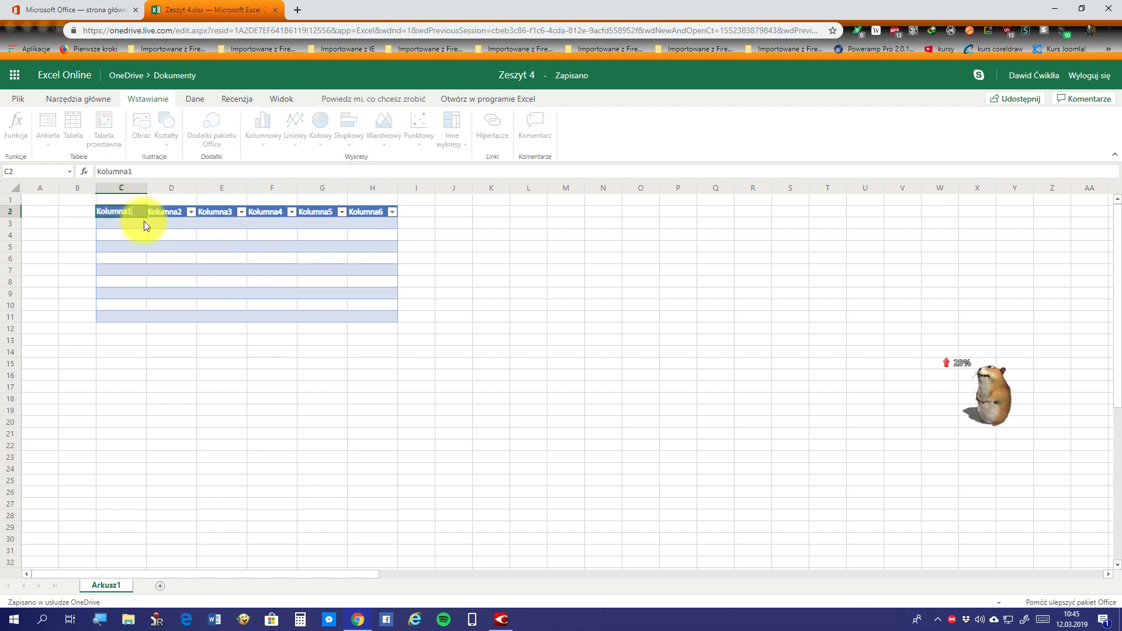
pyautogui.click(195, 246)
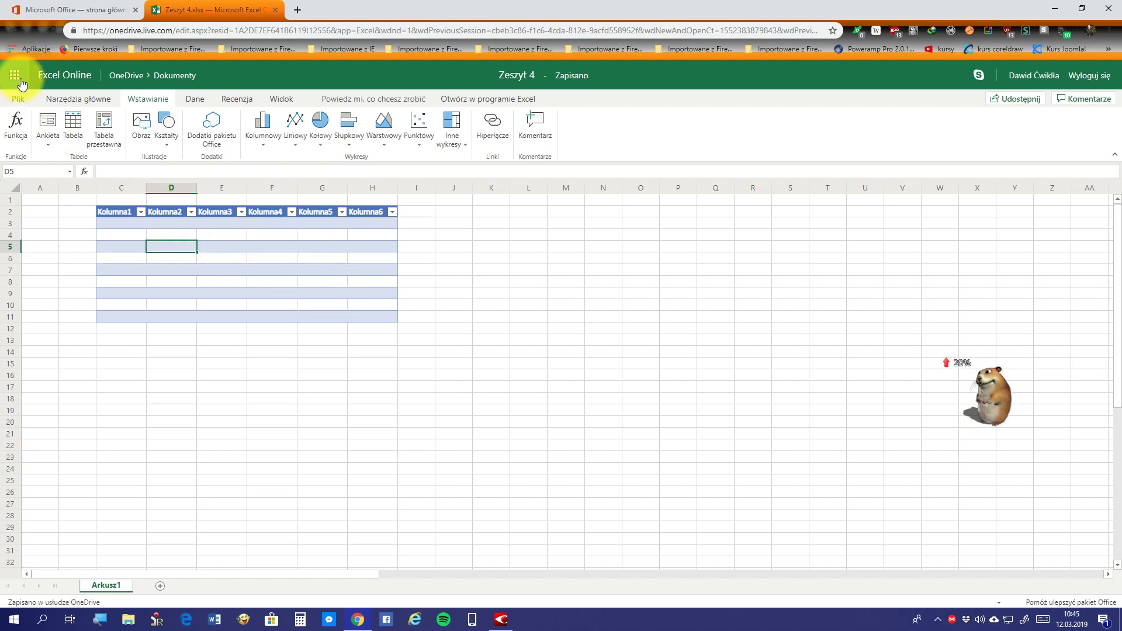
# Undo twice on Narzędzia główne to remove the table, leaving Arkusz1 empty
pyautogui.click(59, 99)
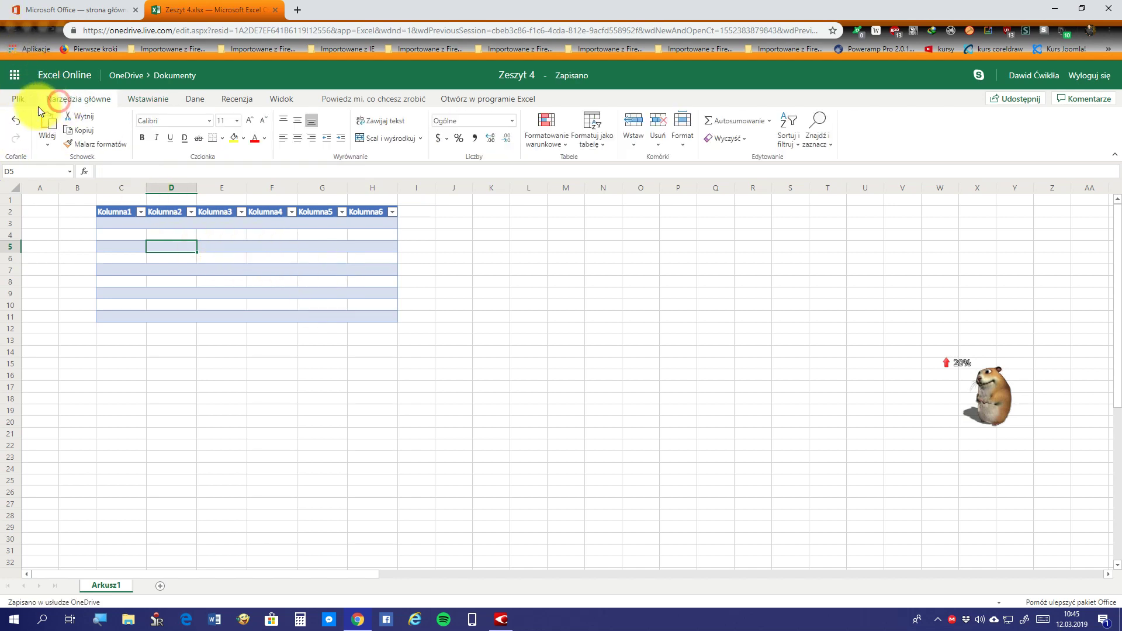
pyautogui.click(18, 125)
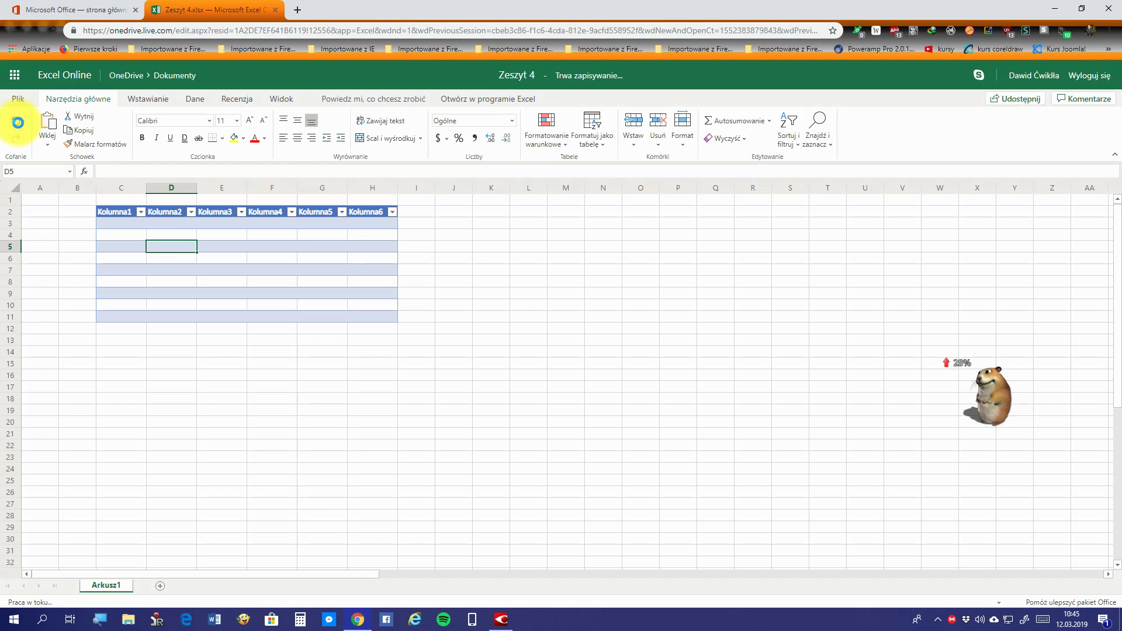
pyautogui.click(18, 126)
pyautogui.click(143, 99)
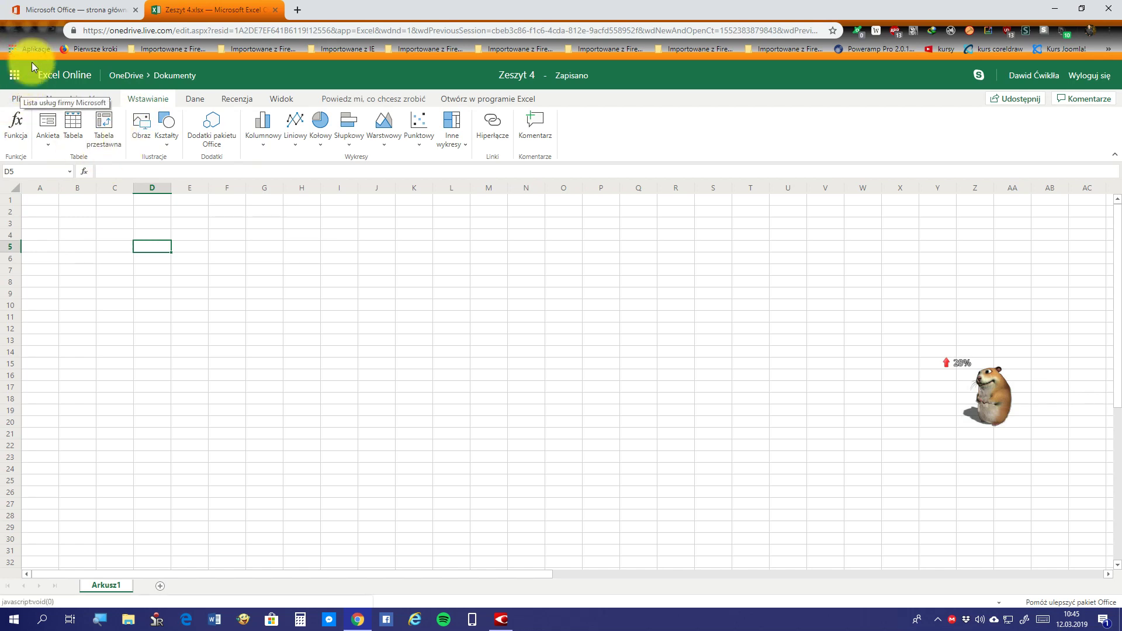
# Close Zeszyt 4 and open Zeszyt1 from the recently used documents
pyautogui.click(277, 10)
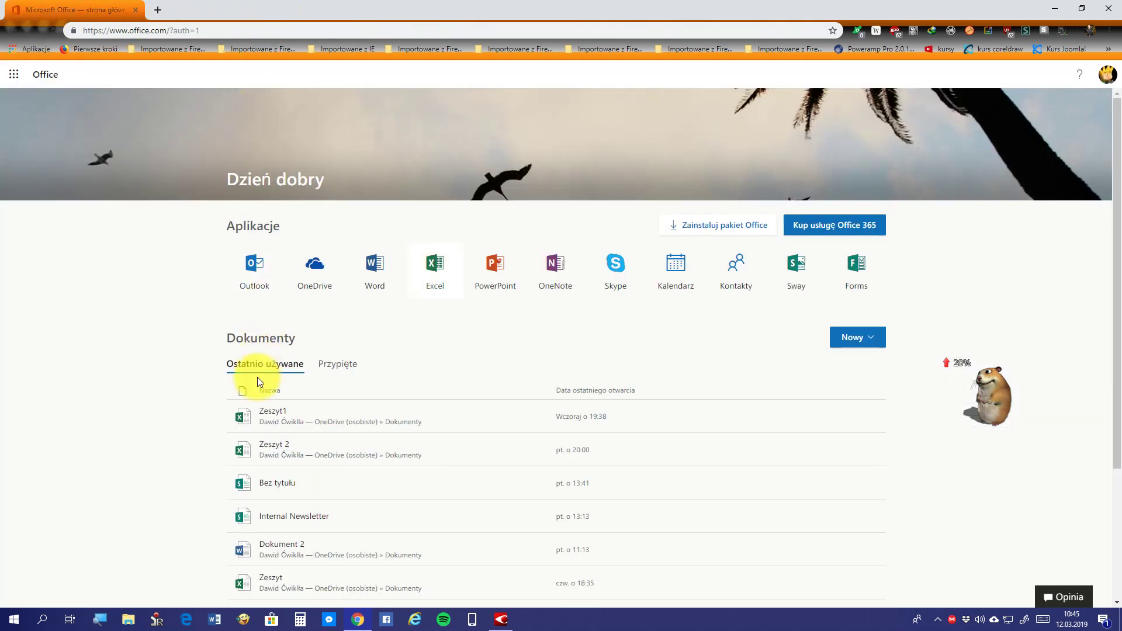
pyautogui.click(296, 422)
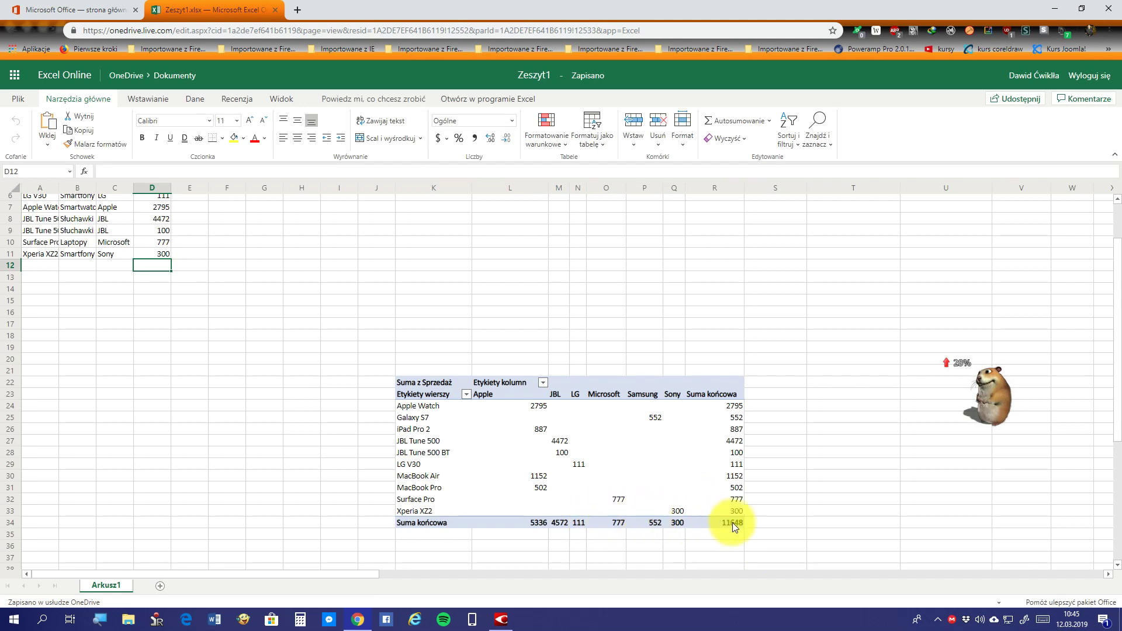
# Select the pivot table range K22:R34 and delete it
pyautogui.click(786, 522)
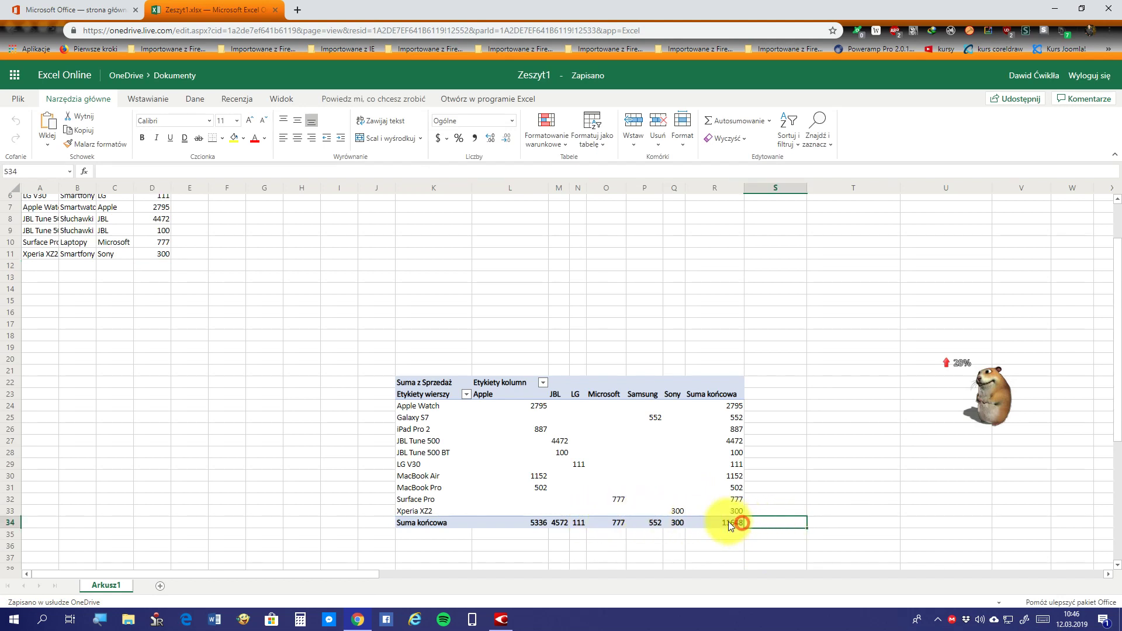
pyautogui.moveTo(741, 522); pyautogui.dragTo(402, 377)
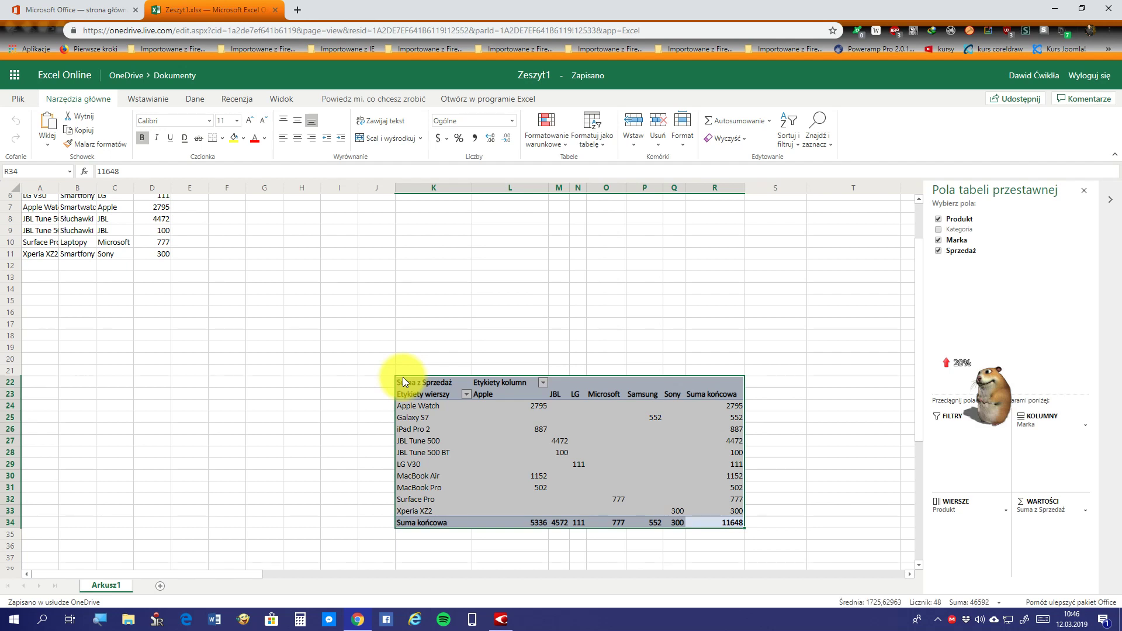
pyautogui.press('Delete')
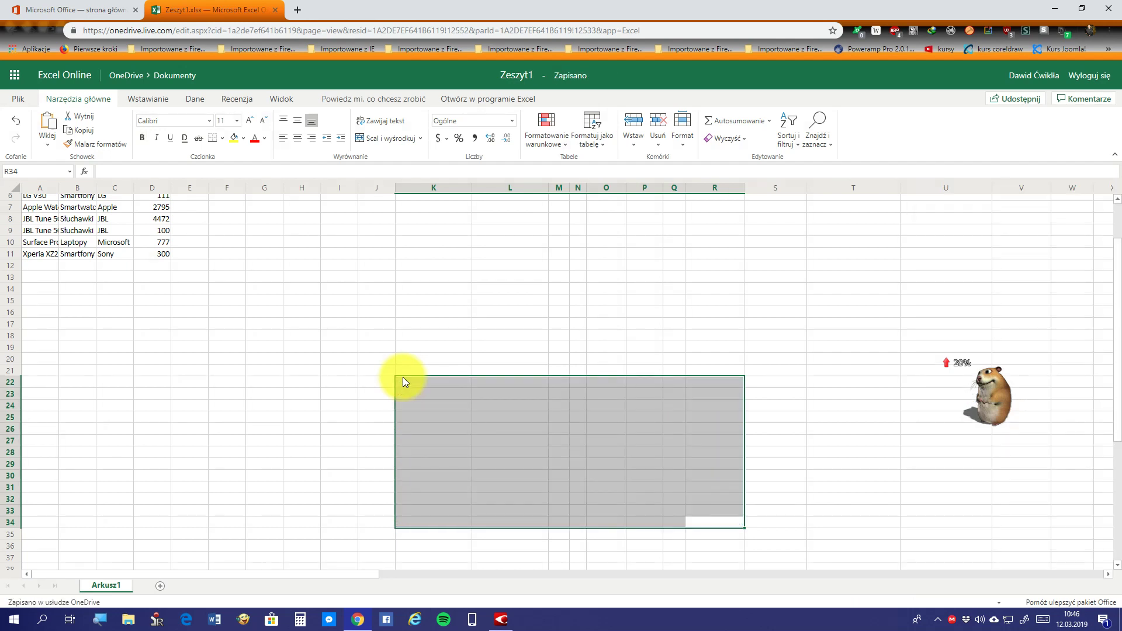
pyautogui.click(403, 381)
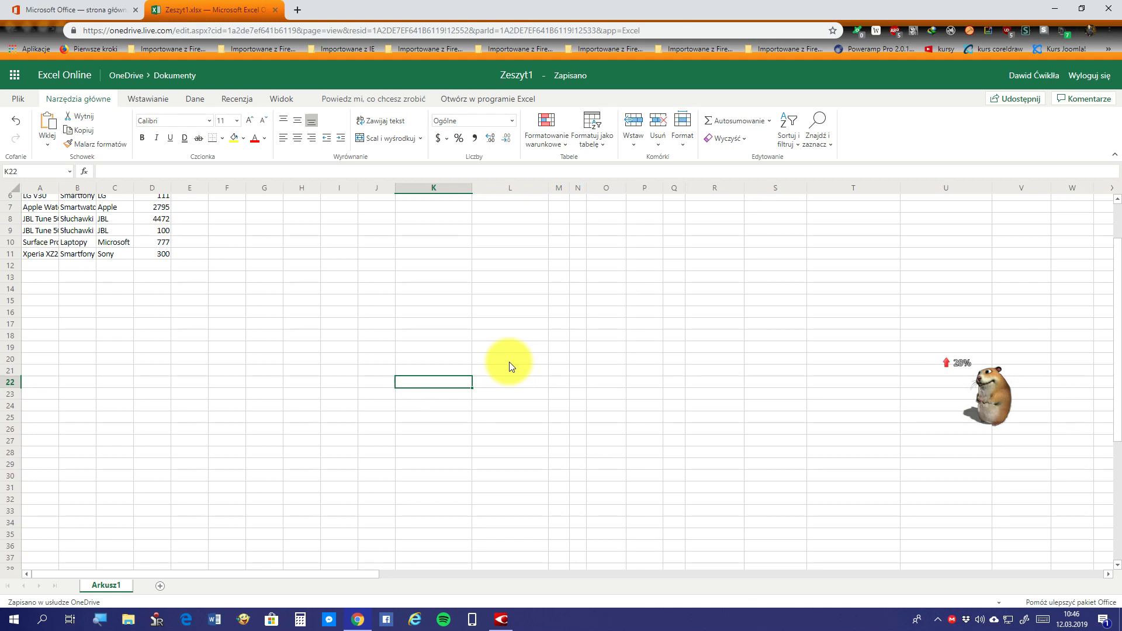
pyautogui.scroll(2, 510, 362)
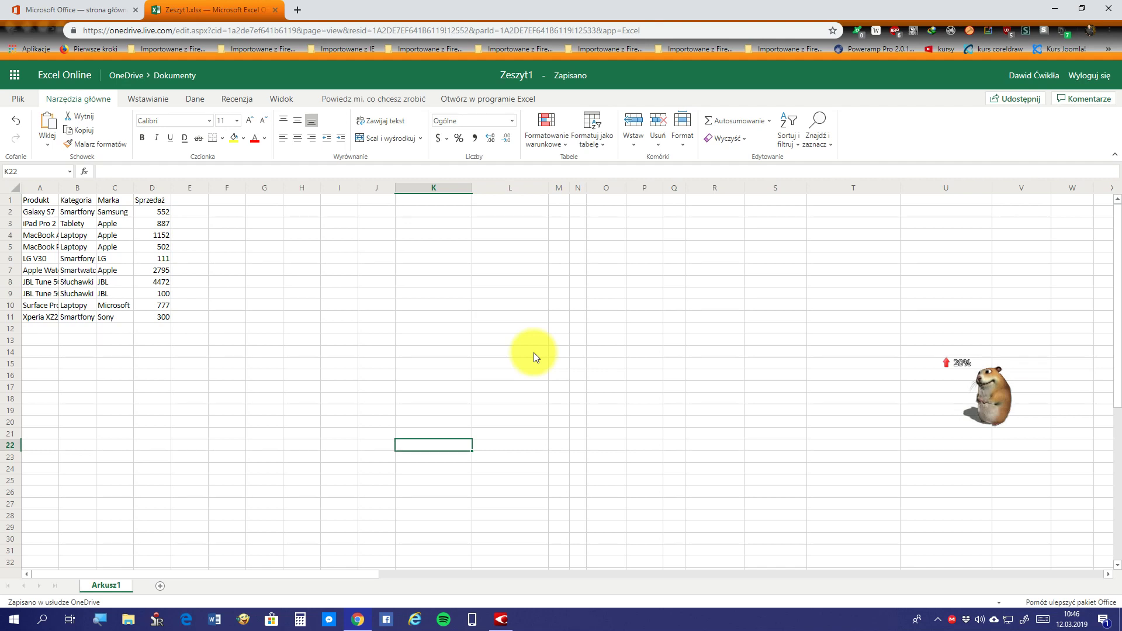
# Select A1:D11 and browse the Format as Table and Format options without applying any
pyautogui.moveTo(150, 317); pyautogui.dragTo(42, 245)
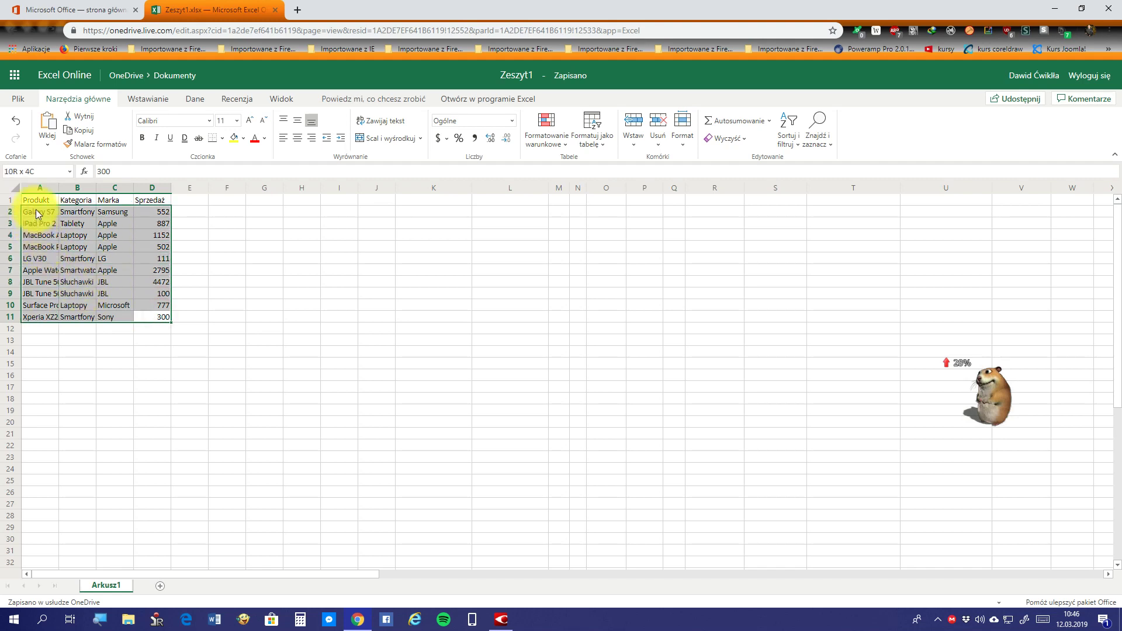
pyautogui.moveTo(42, 245); pyautogui.dragTo(37, 202)
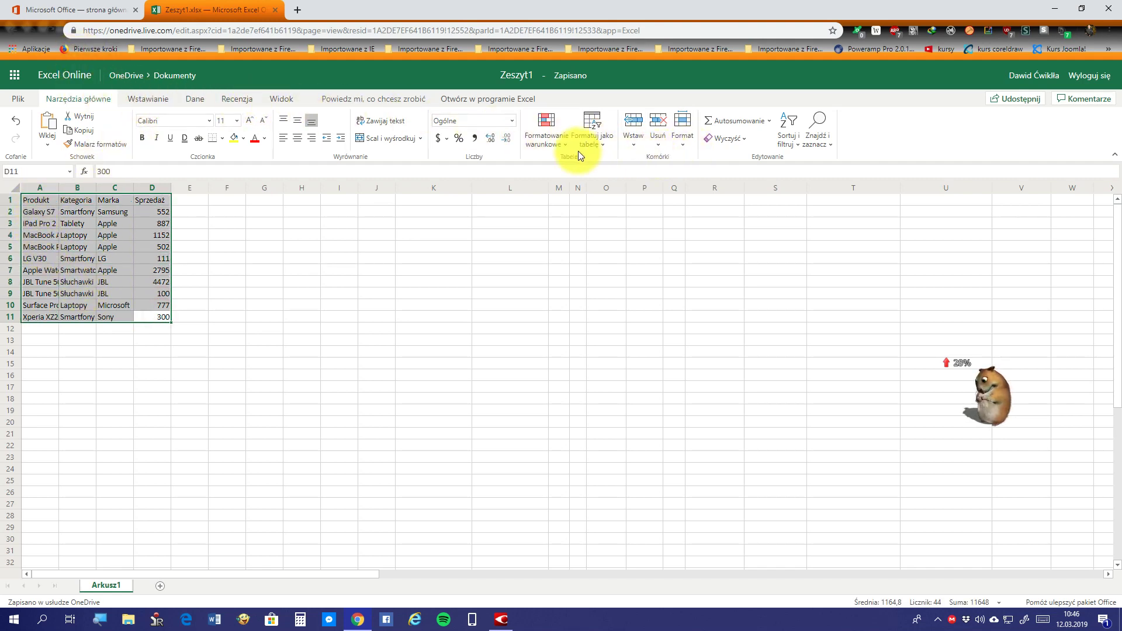
pyautogui.click(613, 140)
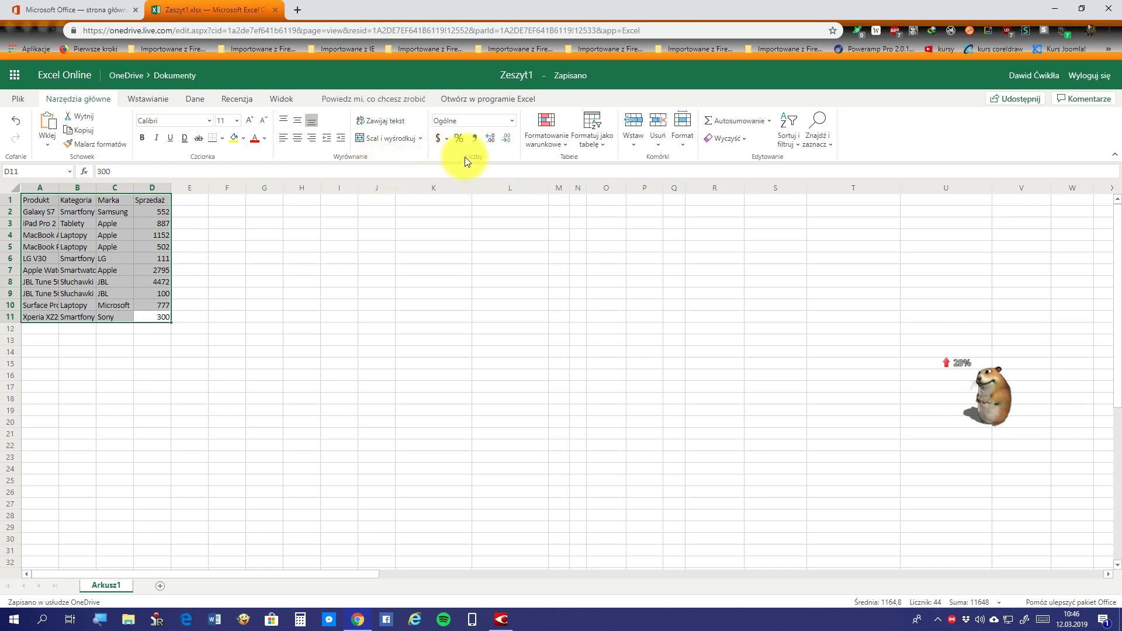
pyautogui.click(606, 144)
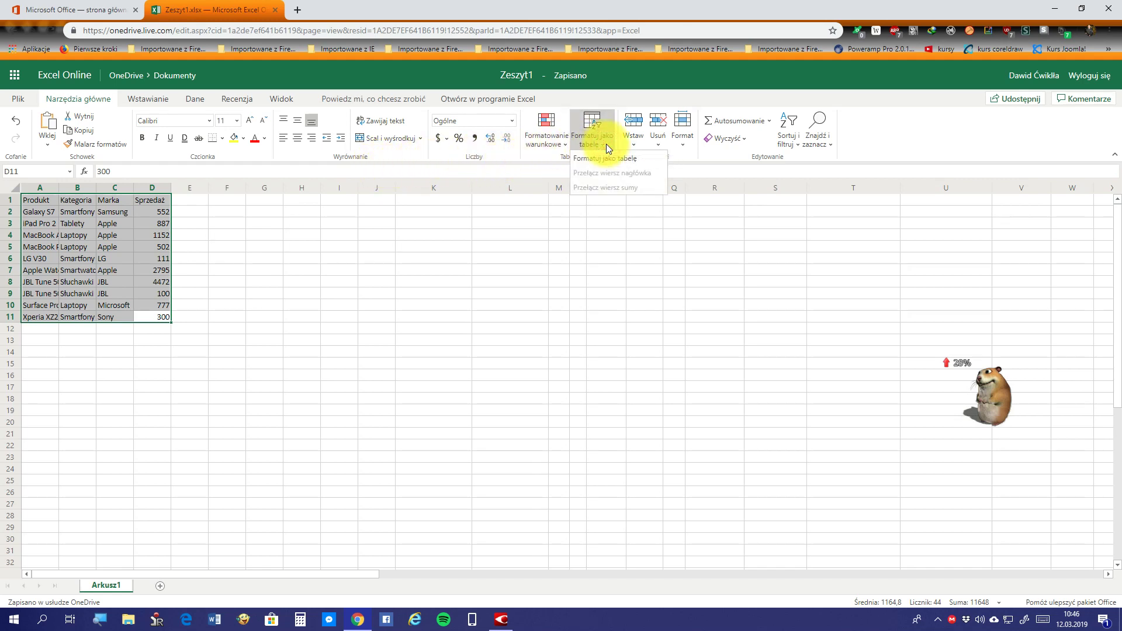
pyautogui.click(679, 137)
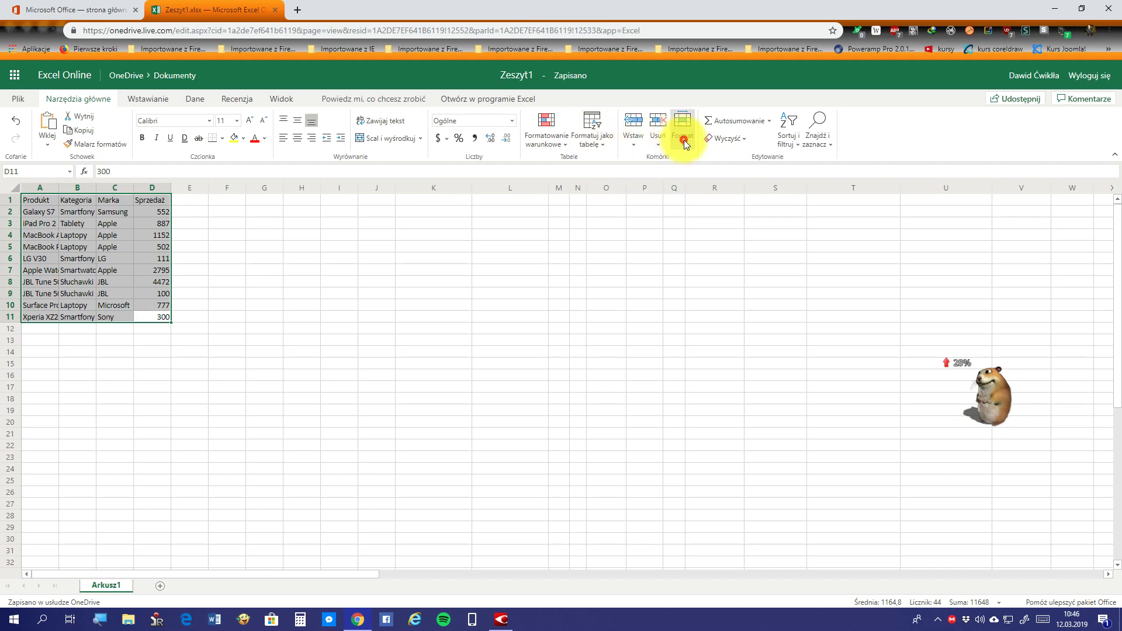
pyautogui.click(682, 142)
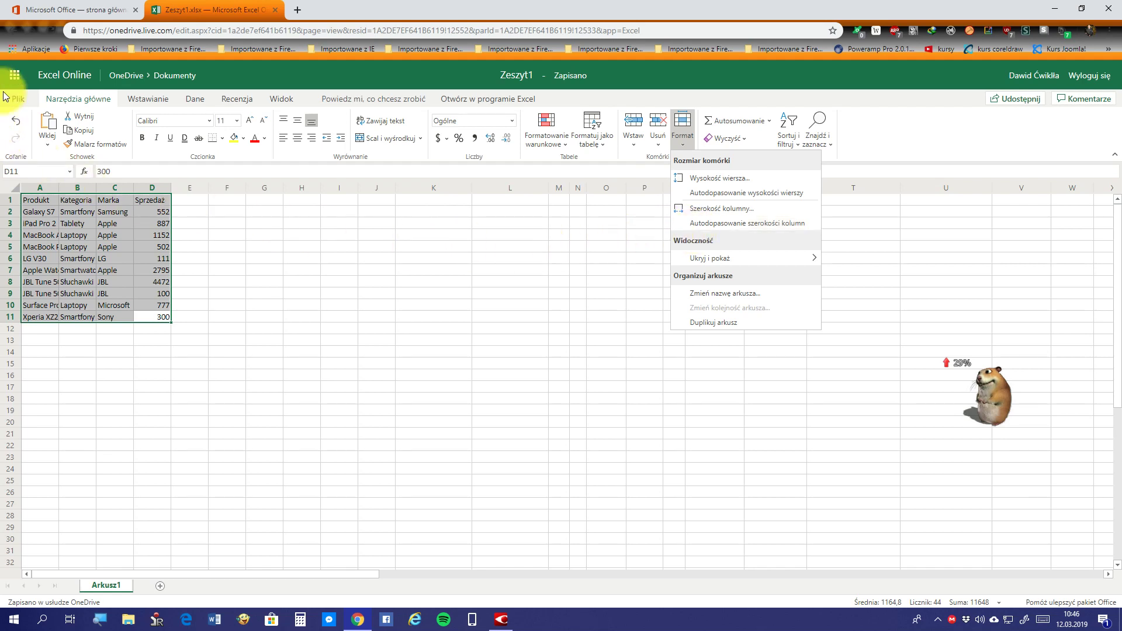
pyautogui.click(184, 261)
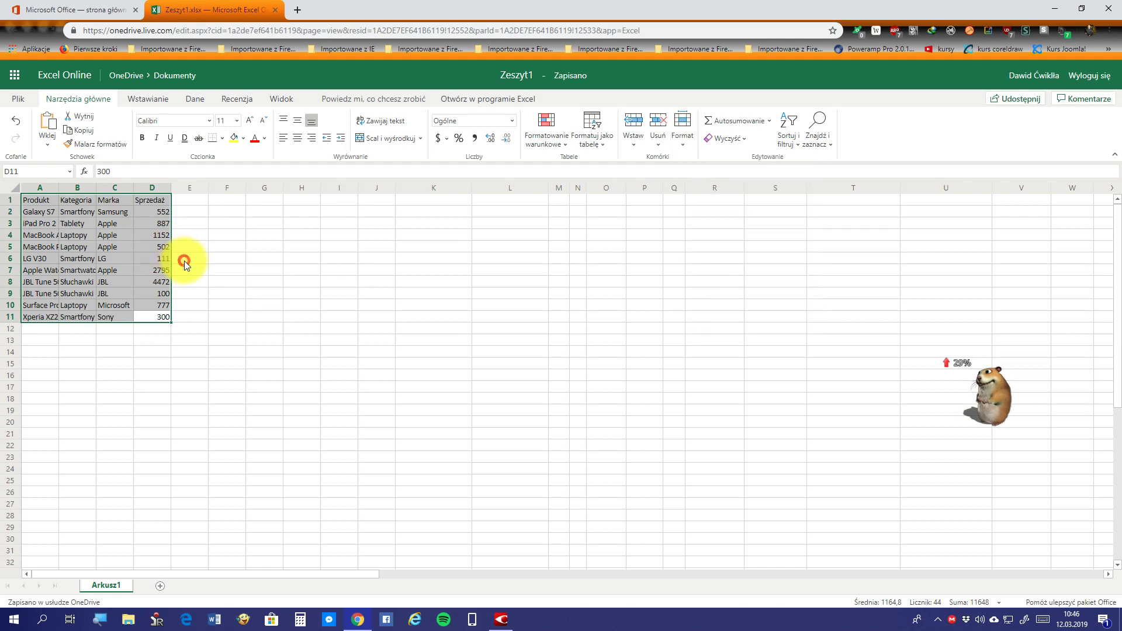
pyautogui.click(166, 351)
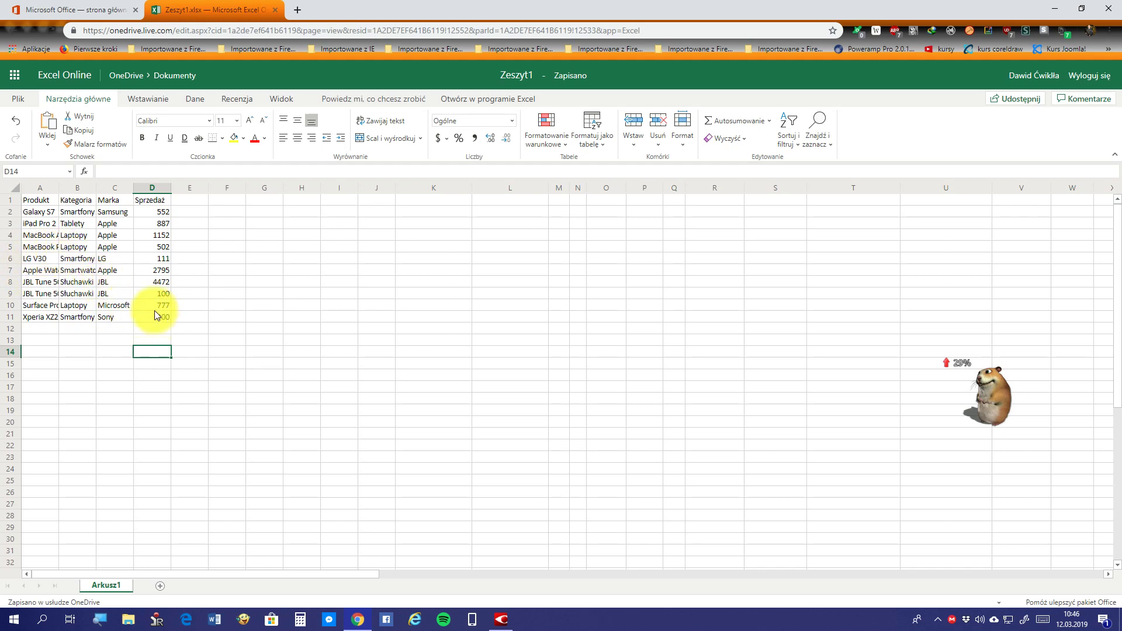
# Reselect A1:D11 and apply AutoFit Column Width (Autodopasowanie szerokości kolumn)
pyautogui.moveTo(173, 308); pyautogui.dragTo(147, 303)
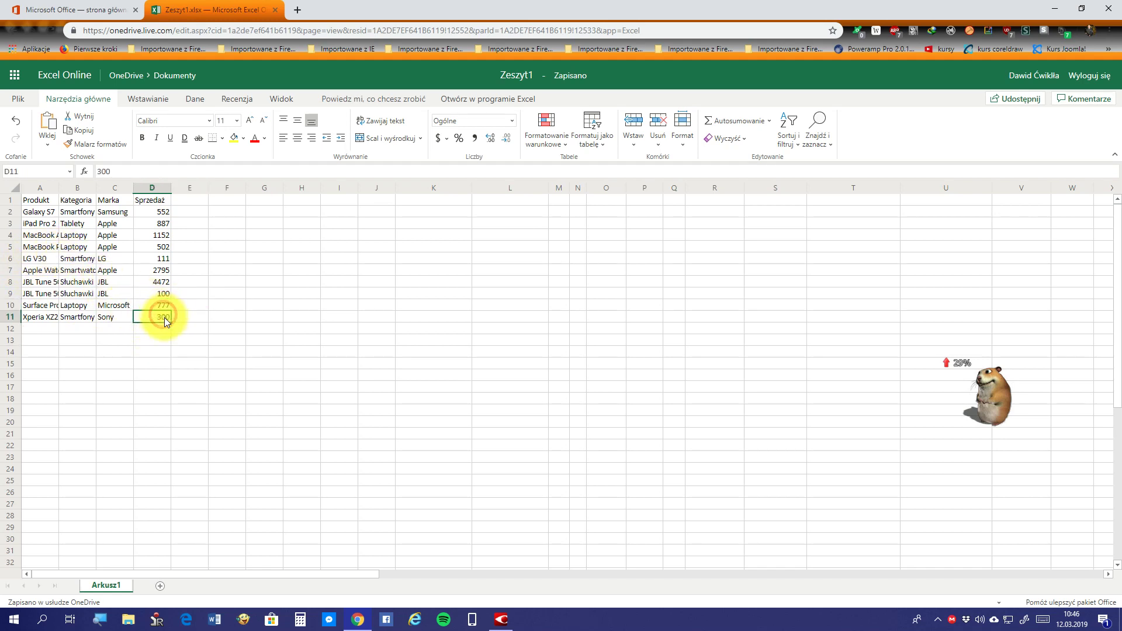
pyautogui.moveTo(163, 318)
pyautogui.mouseDown()
pyautogui.moveTo(33, 211)
pyautogui.moveTo(38, 199)
pyautogui.mouseUp()
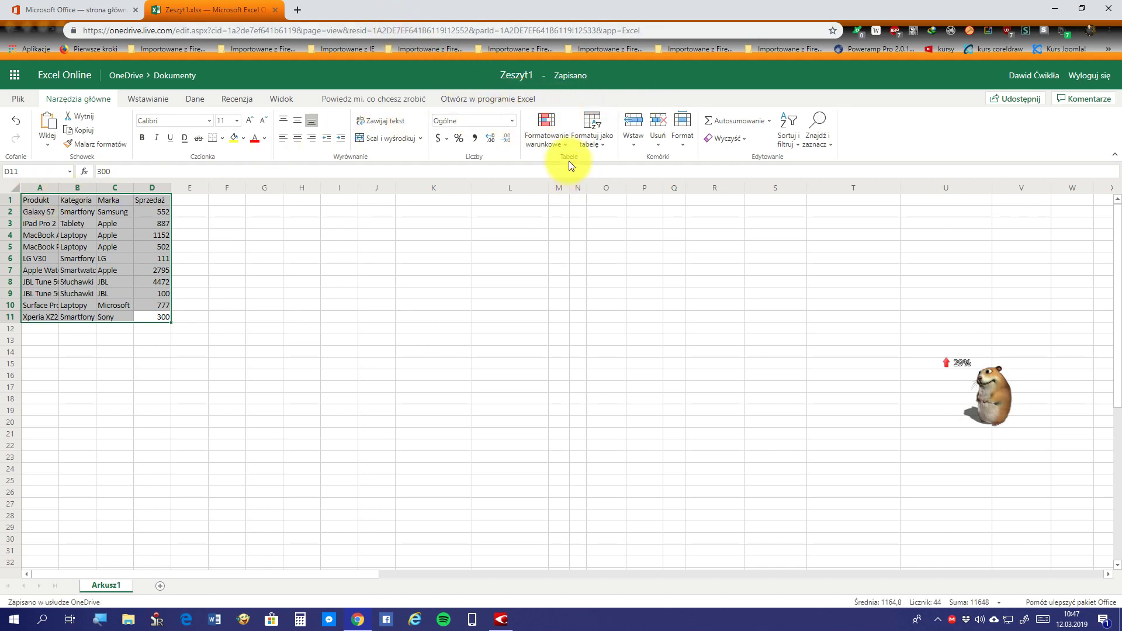
pyautogui.click(683, 142)
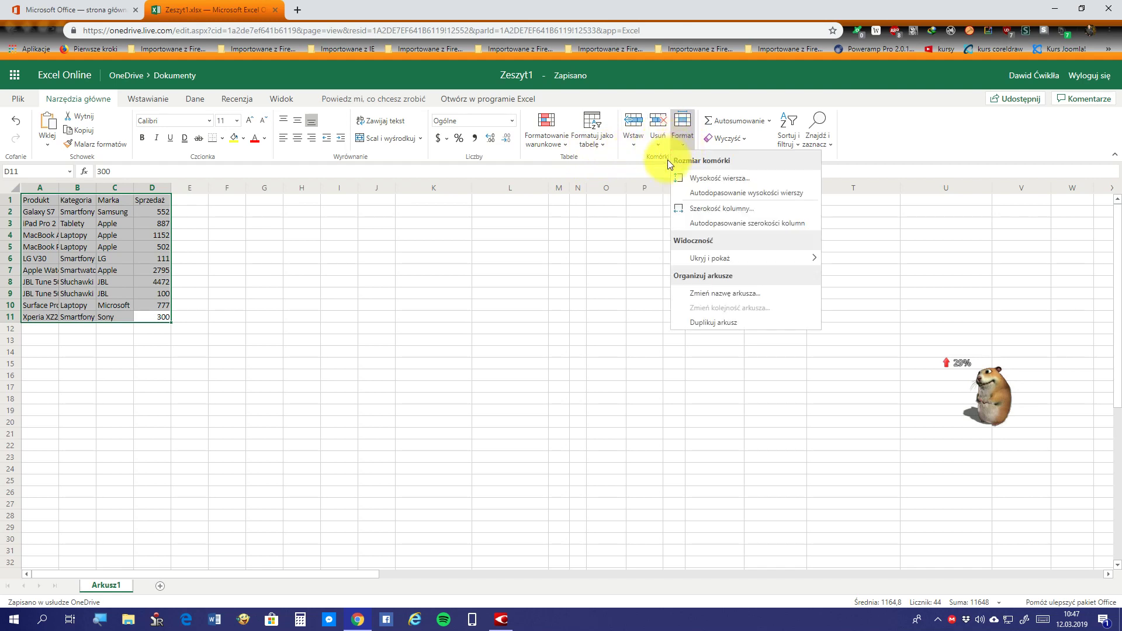
pyautogui.click(714, 231)
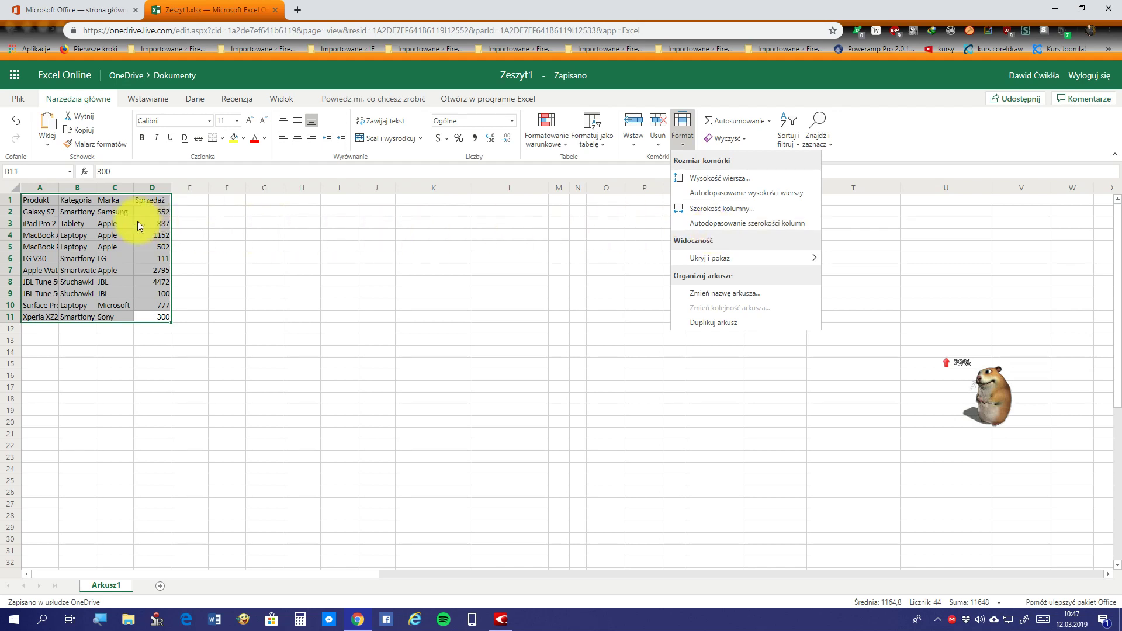
pyautogui.click(683, 224)
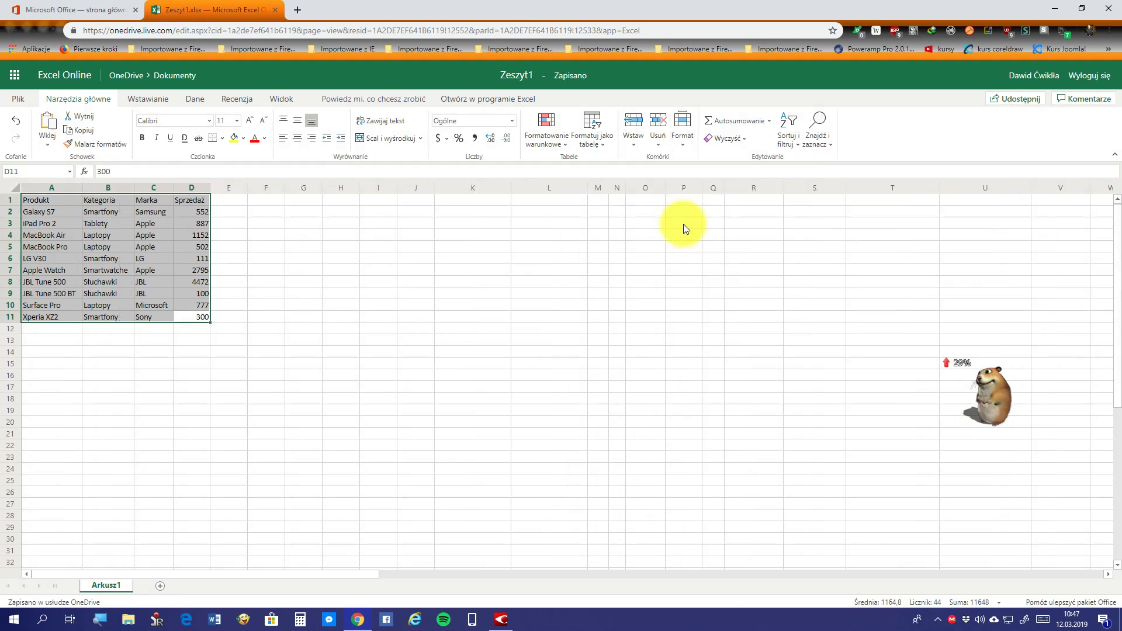
# Select cell A1 of the sales list and show the Wstawianie (Insert) tools
pyautogui.click(221, 272)
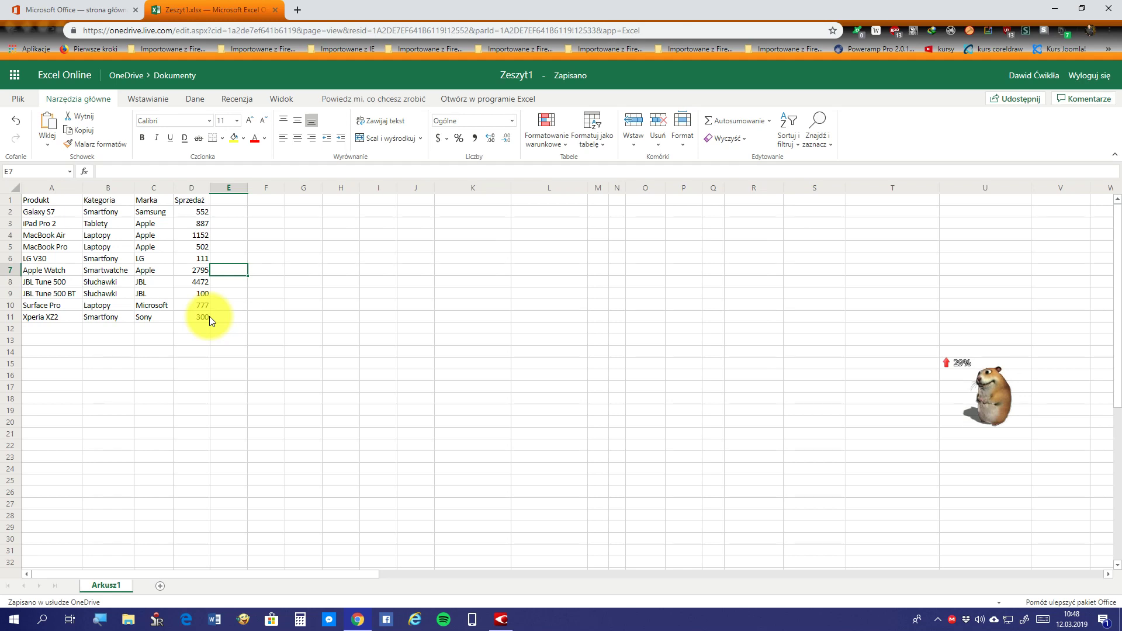
pyautogui.click(209, 317)
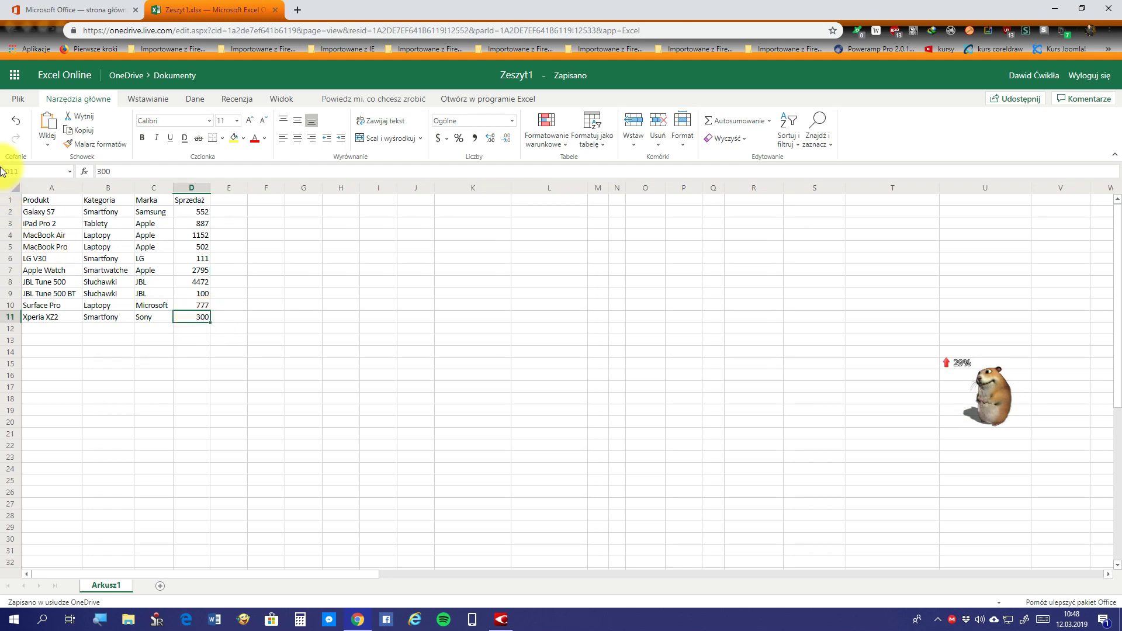
pyautogui.click(50, 204)
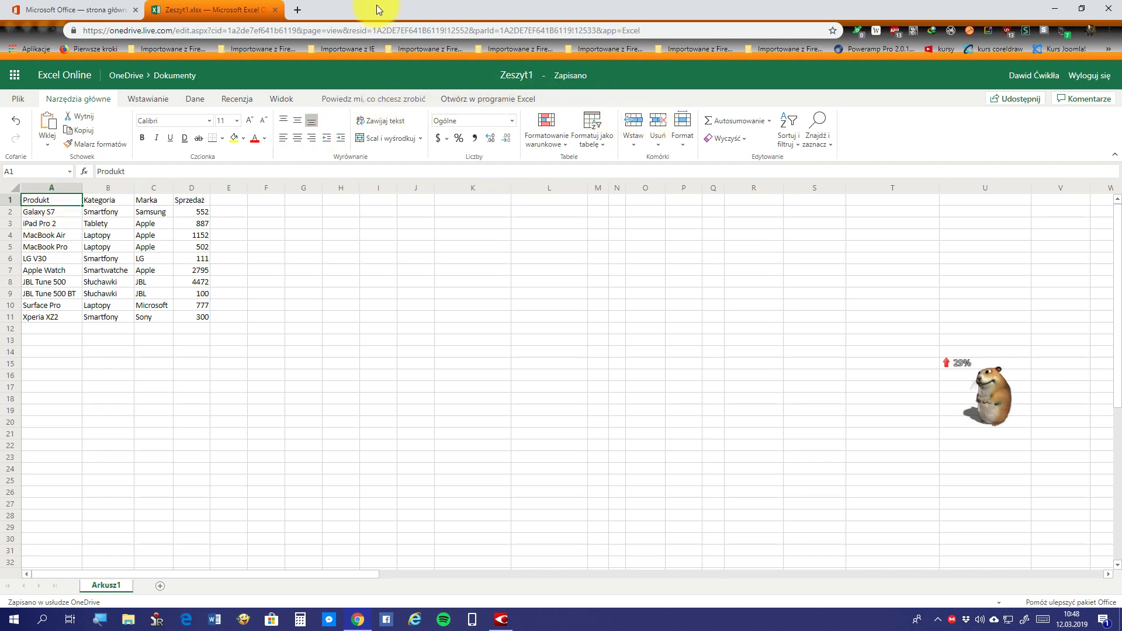
pyautogui.click(140, 98)
# Start a pivot table from A1:D11 on the existing sheet, with location K5
pyautogui.click(105, 138)
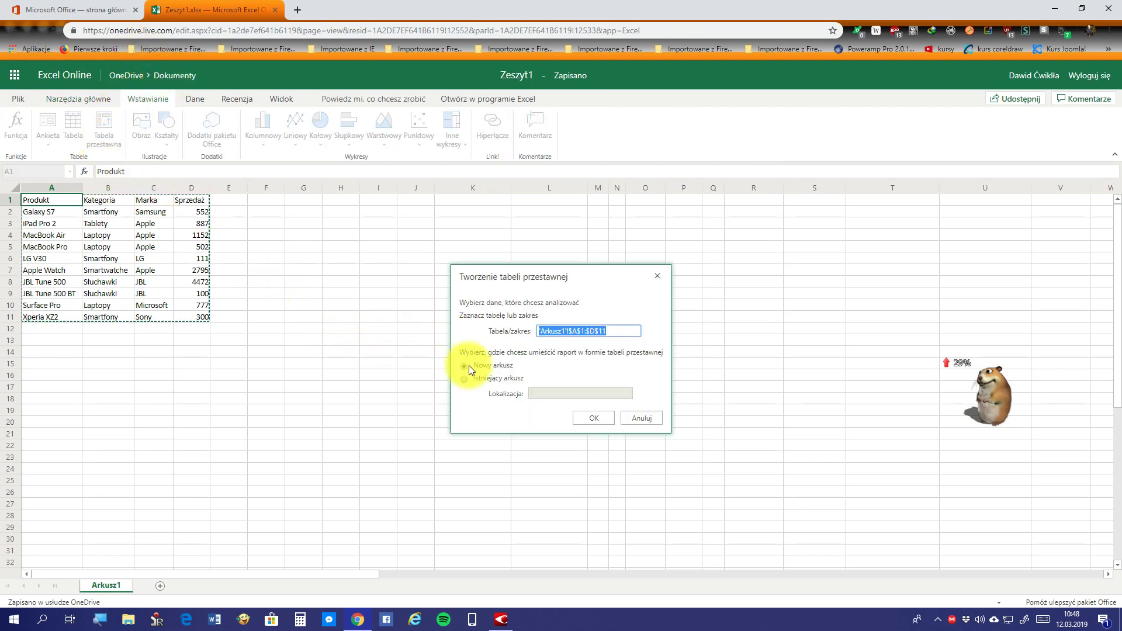
pyautogui.click(629, 328)
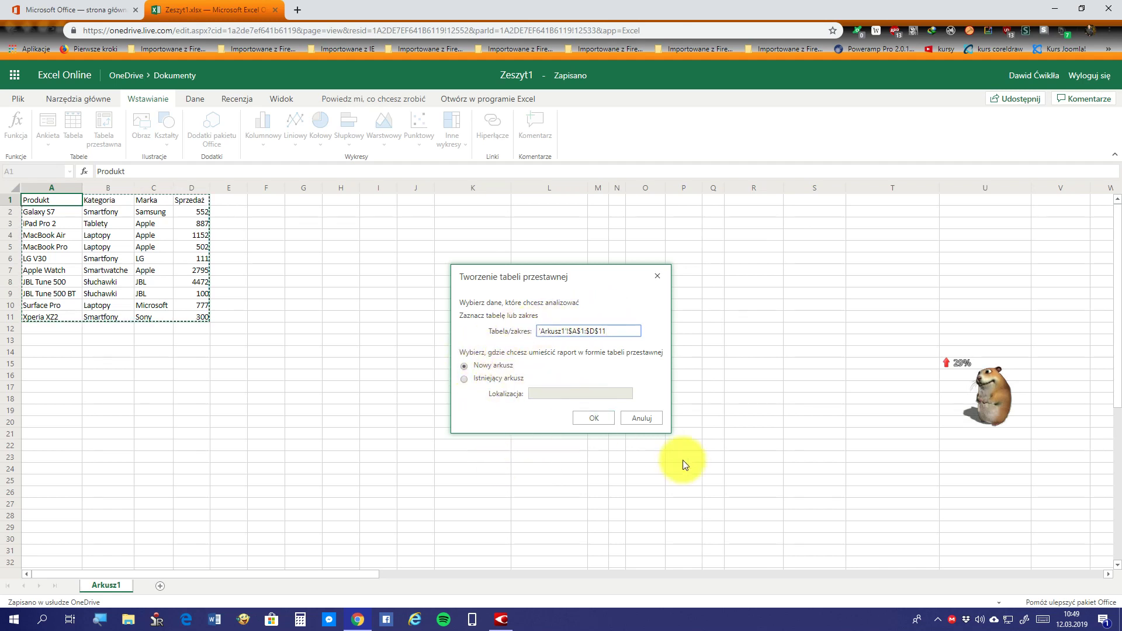
pyautogui.click(495, 380)
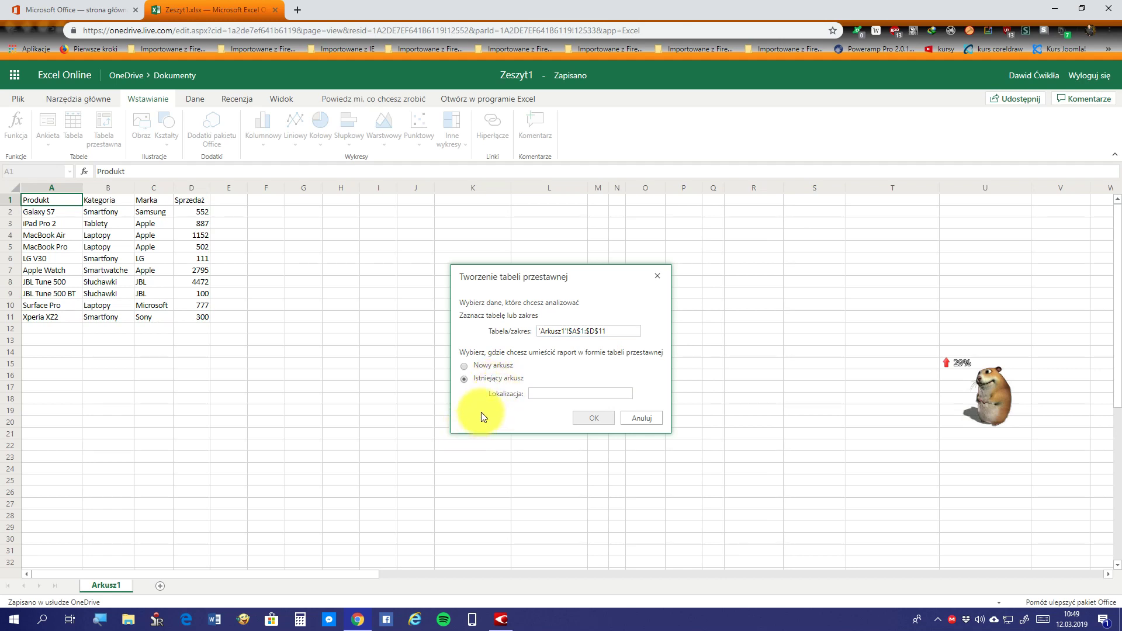
pyautogui.click(547, 393)
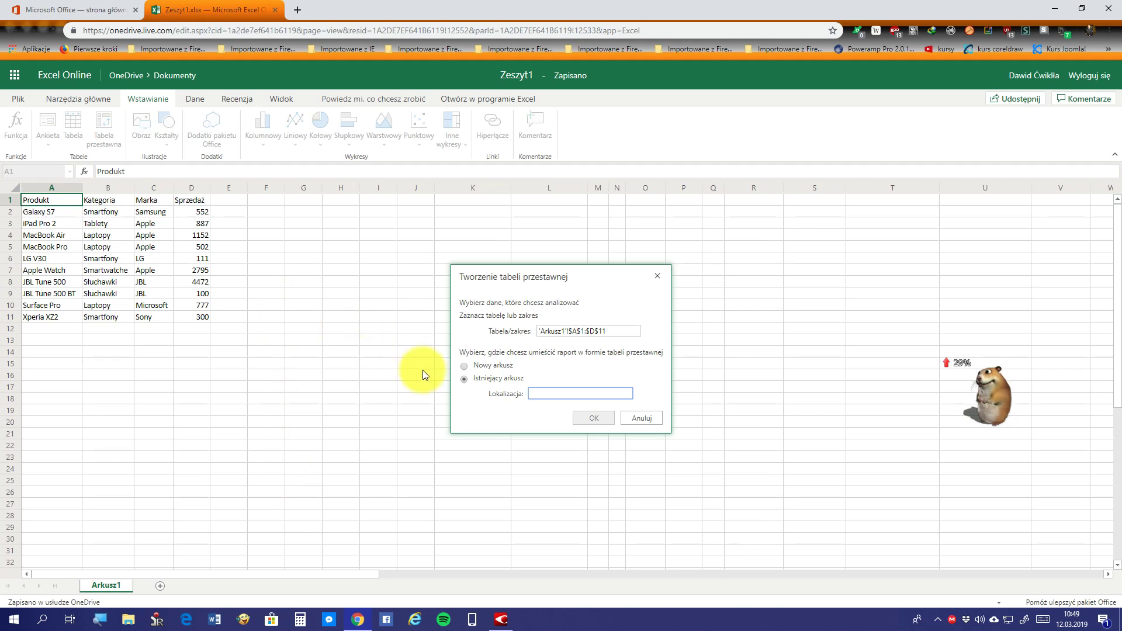
pyautogui.click(557, 392)
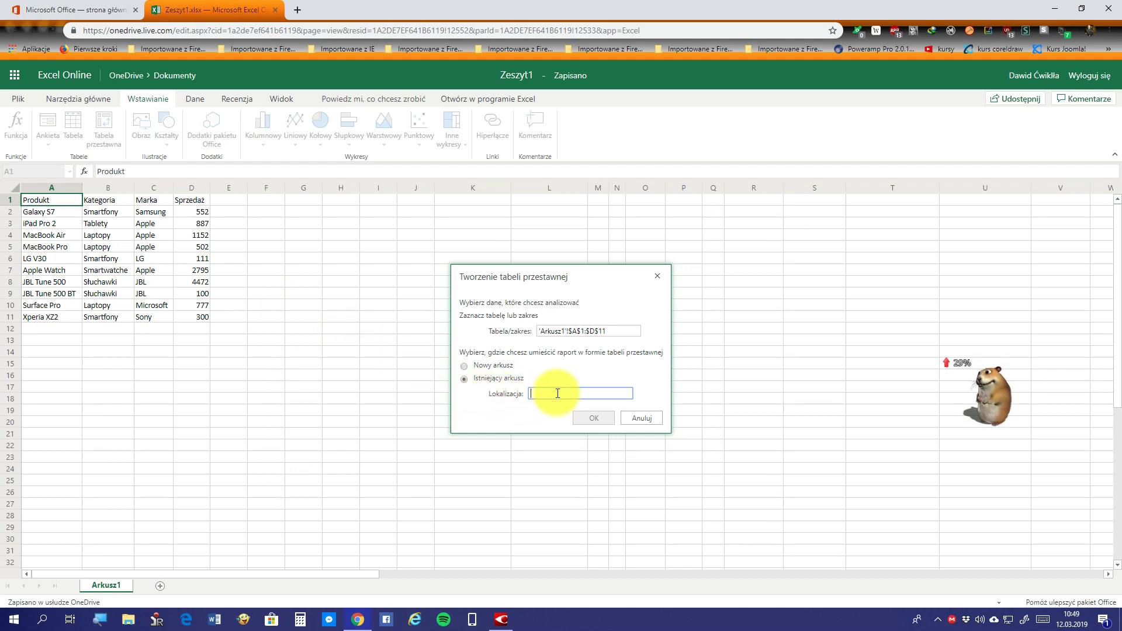
pyautogui.write('k5')
# Create the pivot at K5 with Sprzedaż in WARTOŚCI and Produkt in FILTRY
pyautogui.click(595, 416)
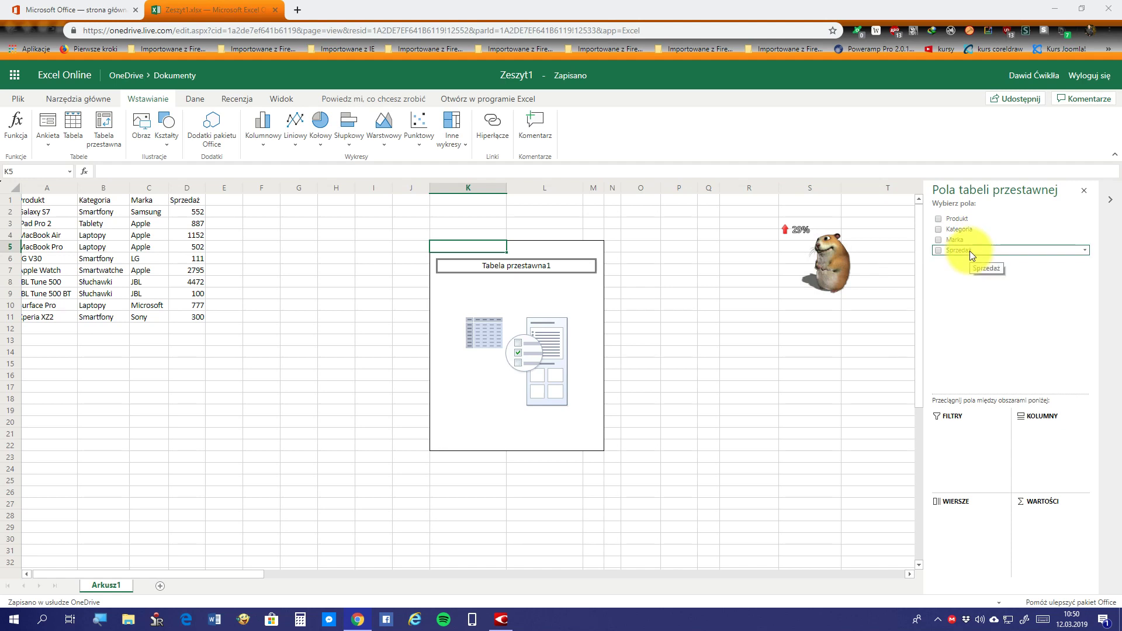
pyautogui.moveTo(970, 251)
pyautogui.mouseDown()
pyautogui.moveTo(973, 297)
pyautogui.moveTo(1082, 515)
pyautogui.moveTo(1071, 517)
pyautogui.mouseUp()
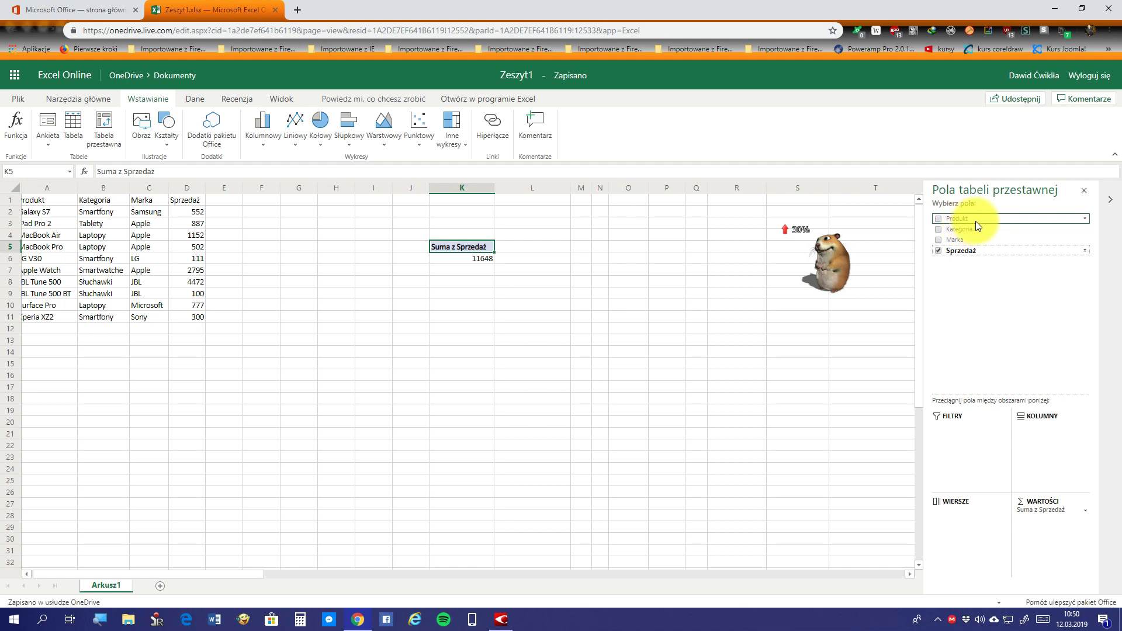
pyautogui.moveTo(976, 221)
pyautogui.mouseDown()
pyautogui.moveTo(896, 451)
pyautogui.moveTo(989, 432)
pyautogui.mouseUp()
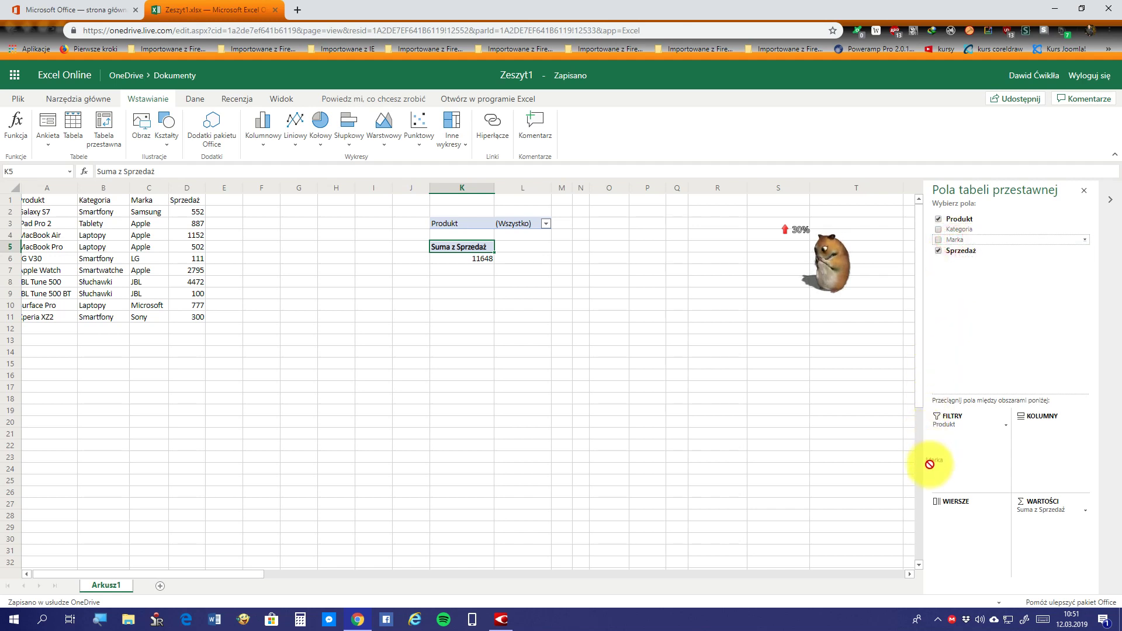
# Try Marka in WIERSZE then KOLUMNY, then remove Marka and the Produkt filter
pyautogui.moveTo(952, 240); pyautogui.dragTo(956, 522)
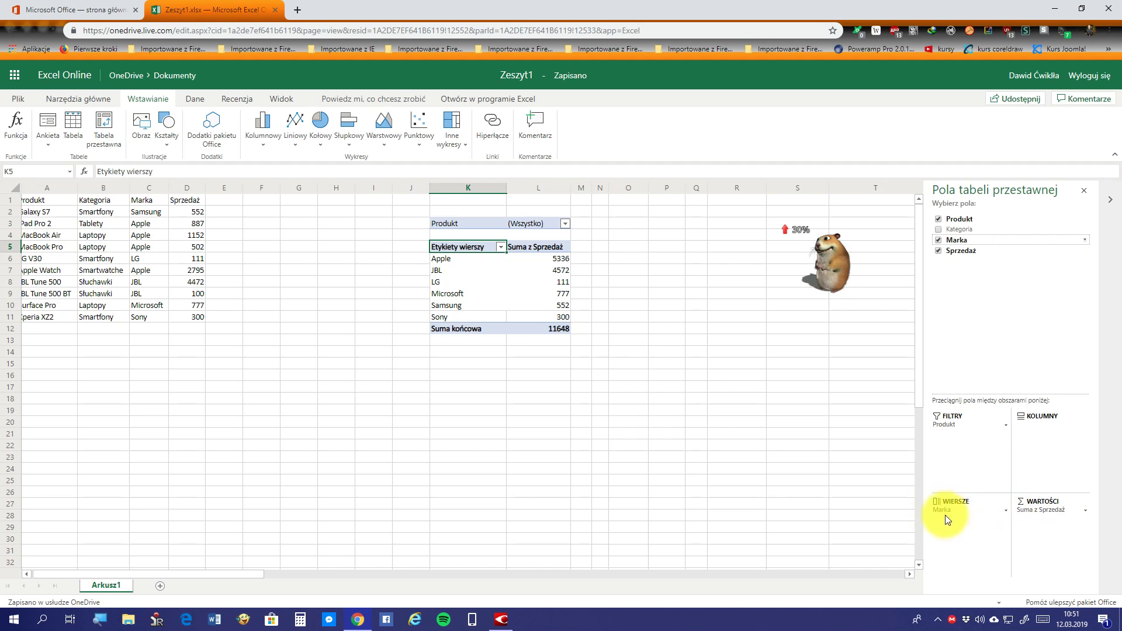
pyautogui.moveTo(947, 518); pyautogui.dragTo(1042, 420)
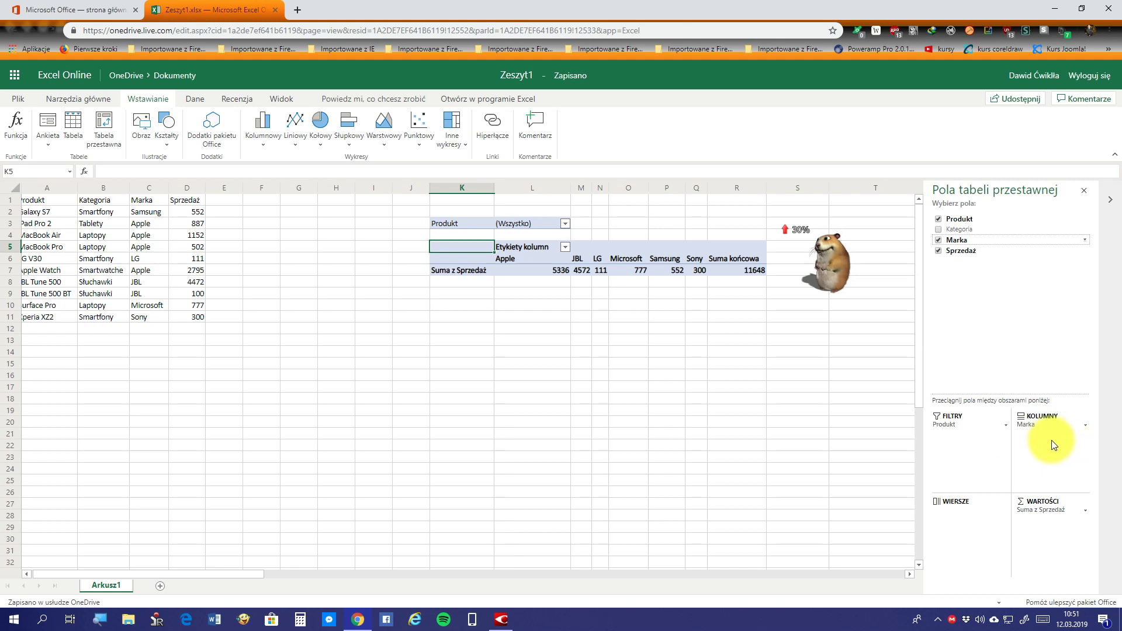
pyautogui.moveTo(1033, 426); pyautogui.dragTo(997, 320)
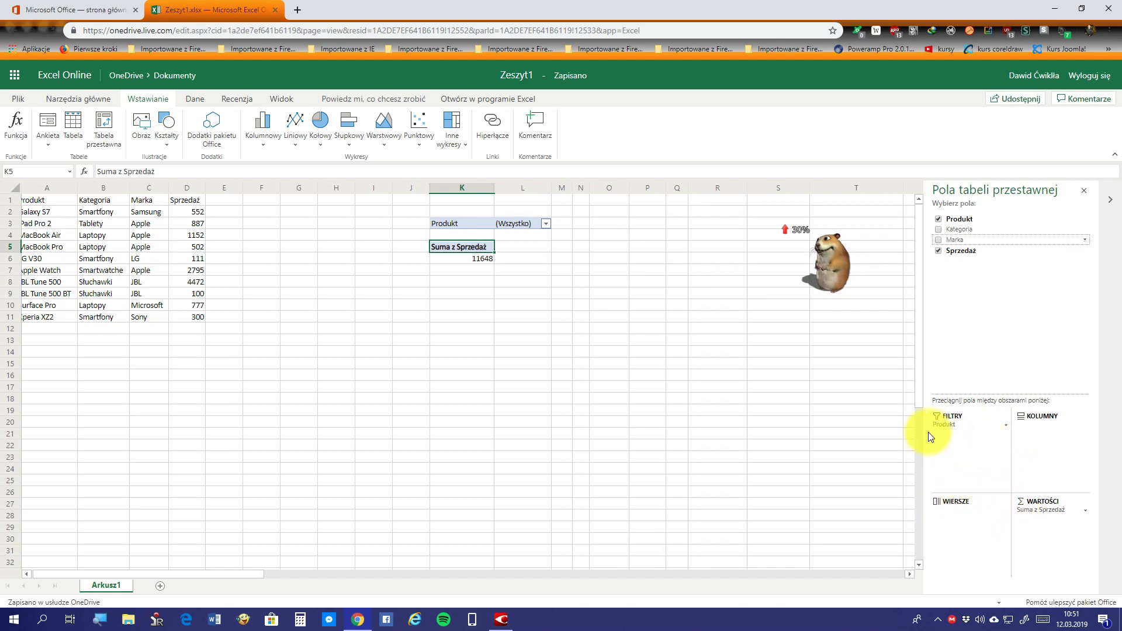
pyautogui.moveTo(948, 431); pyautogui.dragTo(1002, 346)
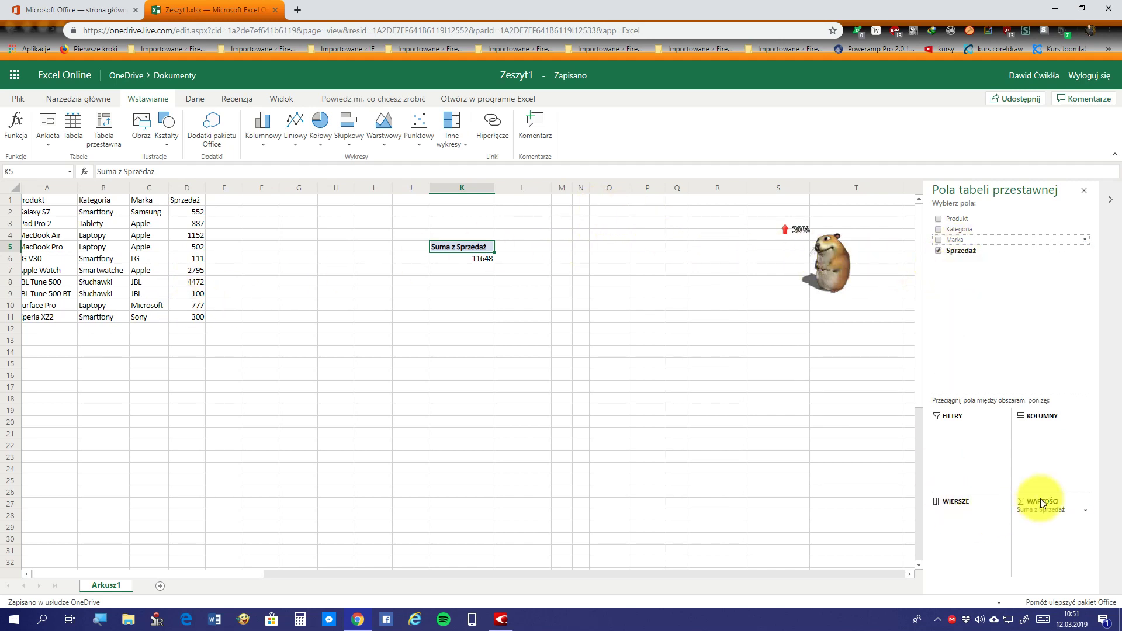
# Re-add Sprzedaż to values, put Produkt in WIERSZE and Marka in KOLUMNY
pyautogui.moveTo(1044, 508); pyautogui.dragTo(927, 358)
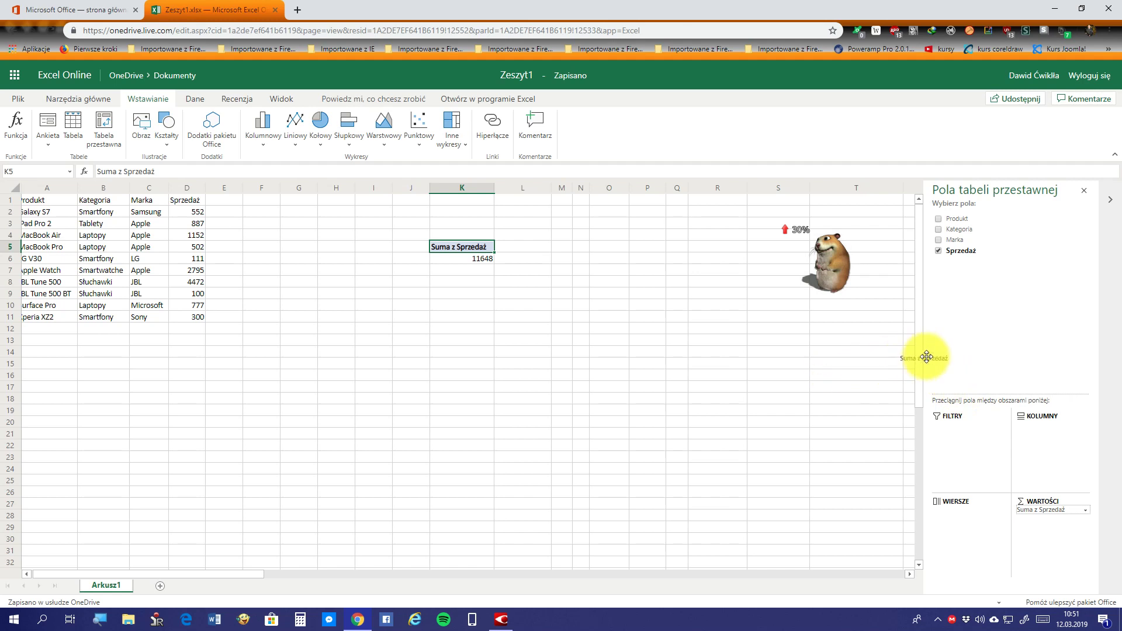
pyautogui.moveTo(952, 250); pyautogui.dragTo(1041, 520)
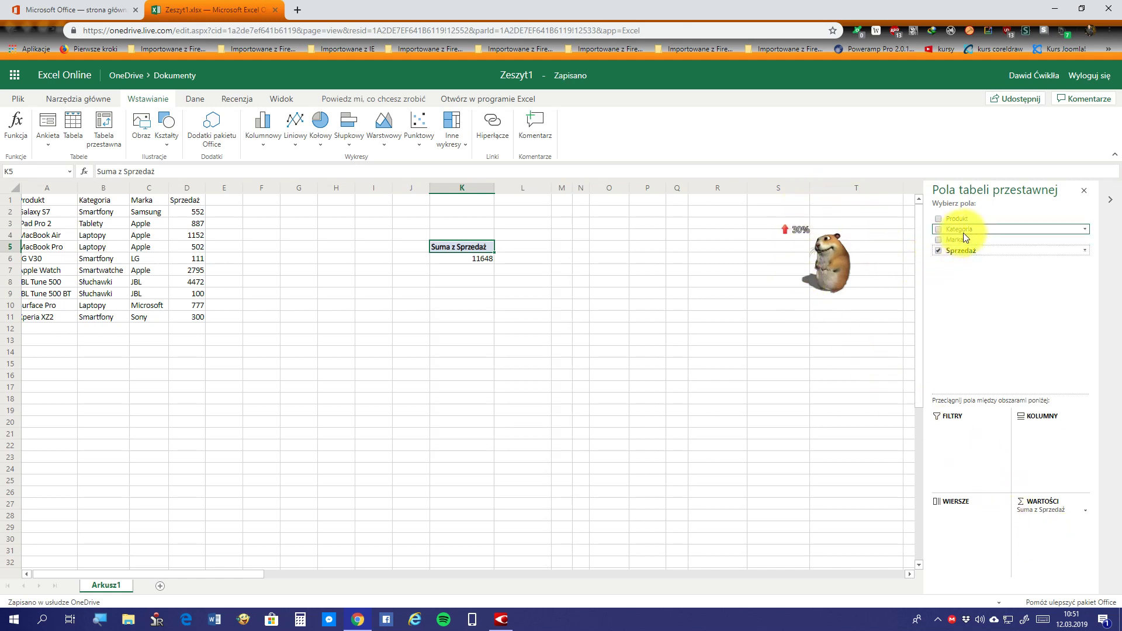
pyautogui.moveTo(963, 231)
pyautogui.mouseDown()
pyautogui.moveTo(974, 222)
pyautogui.moveTo(940, 436)
pyautogui.mouseUp()
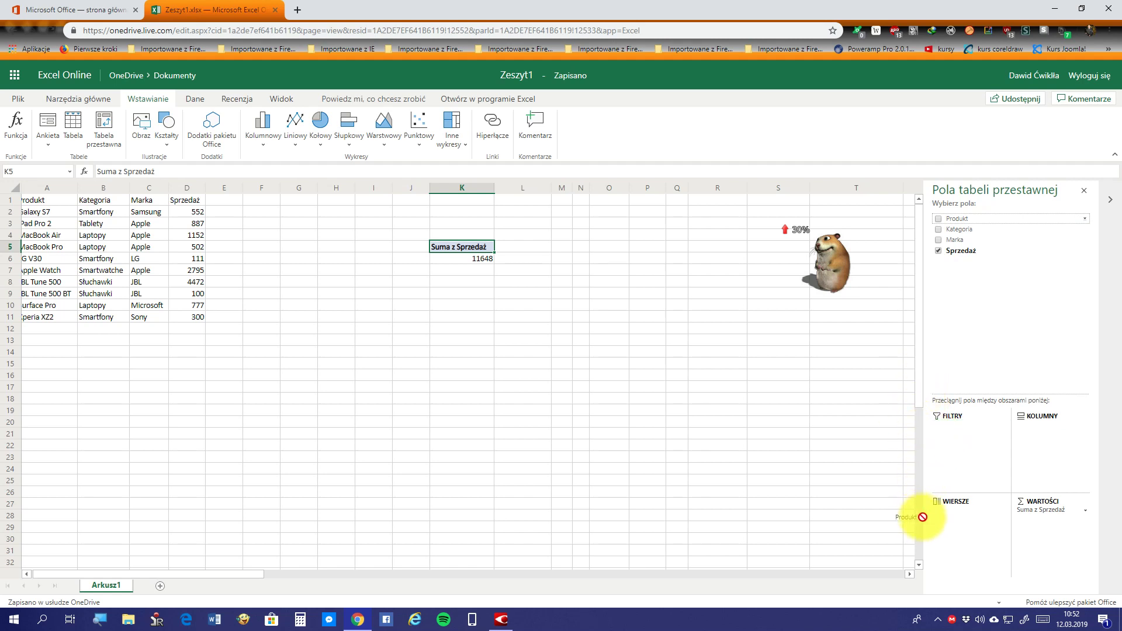
pyautogui.moveTo(941, 436); pyautogui.dragTo(1072, 448)
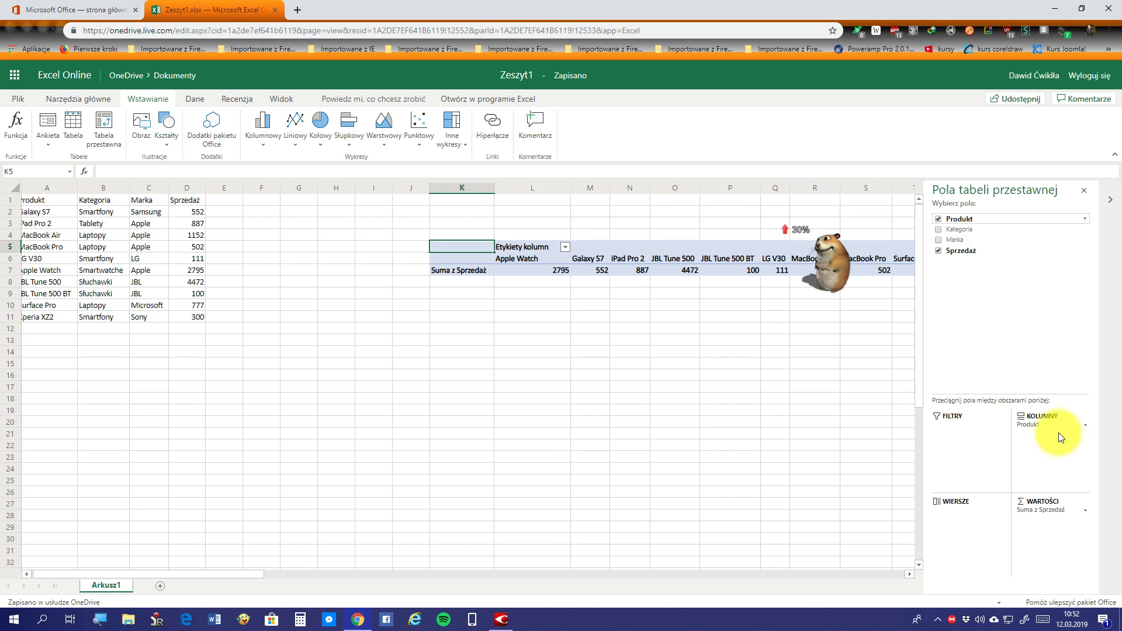
pyautogui.moveTo(1048, 422); pyautogui.dragTo(970, 526)
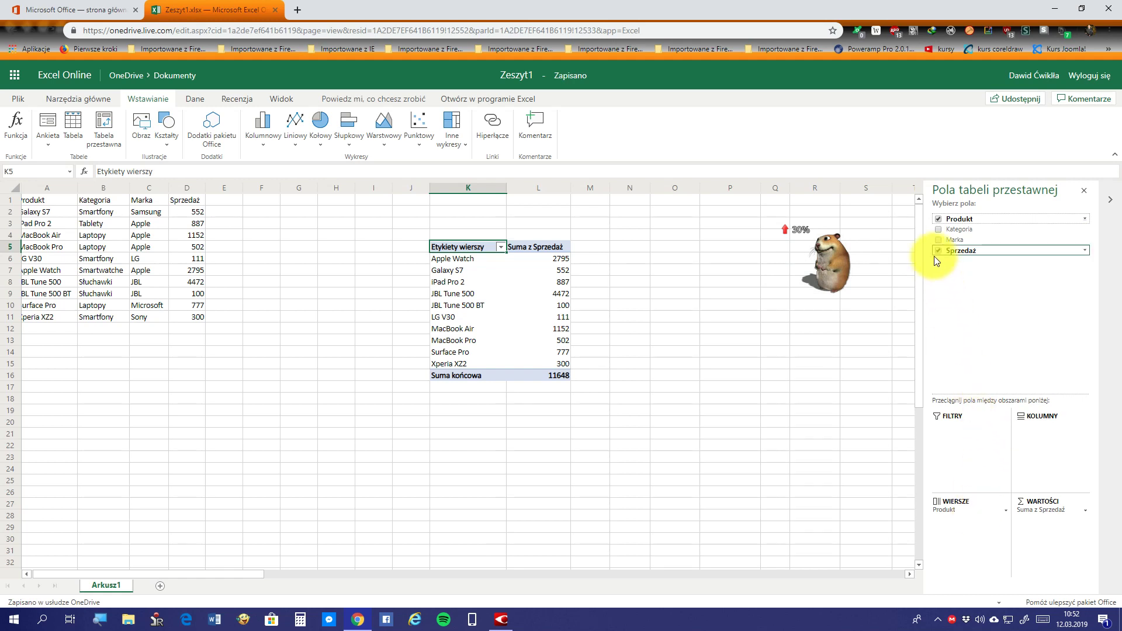
pyautogui.moveTo(956, 244); pyautogui.dragTo(1041, 445)
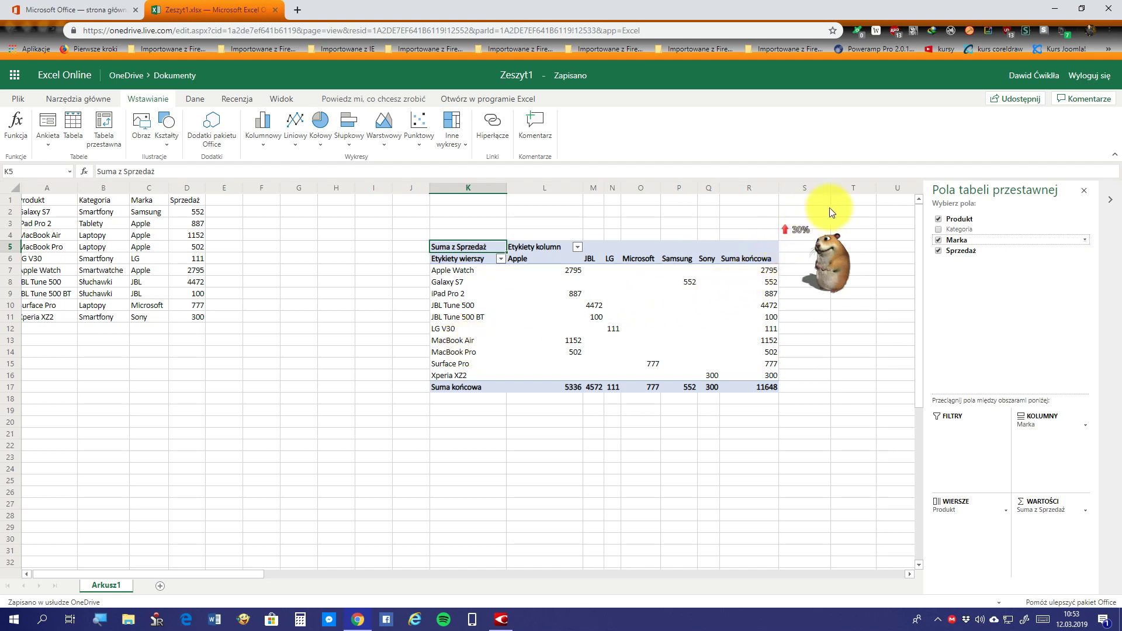
# Add Kategoria to the pivot, then move it into WIERSZE below Produkt
pyautogui.moveTo(953, 229)
pyautogui.mouseDown()
pyautogui.moveTo(957, 414)
pyautogui.moveTo(1050, 442)
pyautogui.mouseUp()
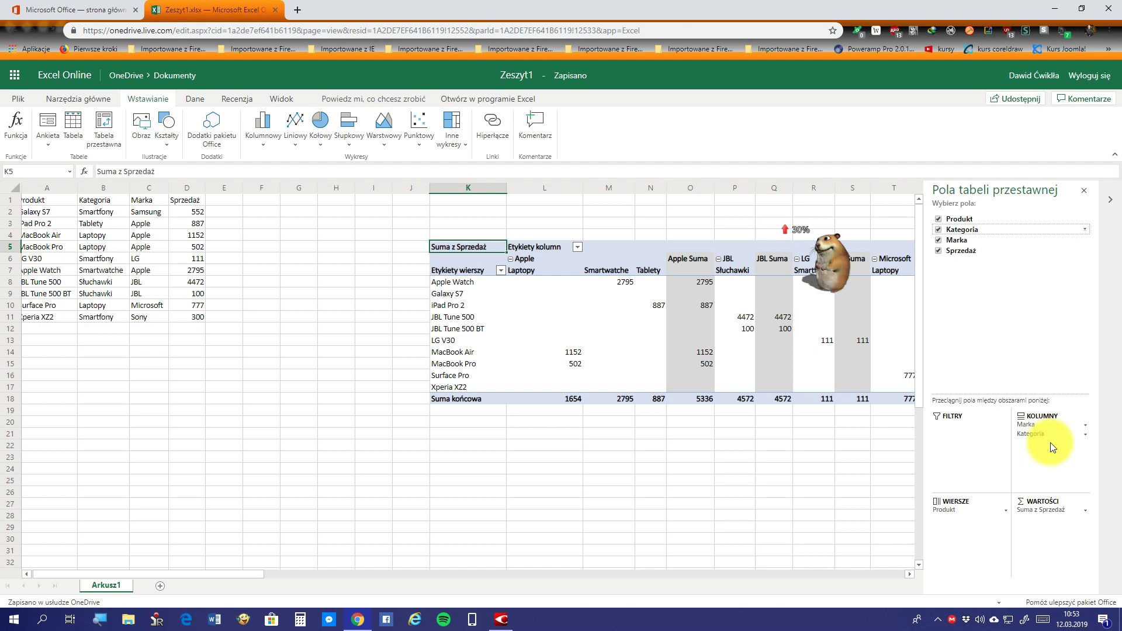
pyautogui.moveTo(1055, 439)
pyautogui.mouseDown()
pyautogui.moveTo(962, 535)
pyautogui.moveTo(971, 541)
pyautogui.mouseUp()
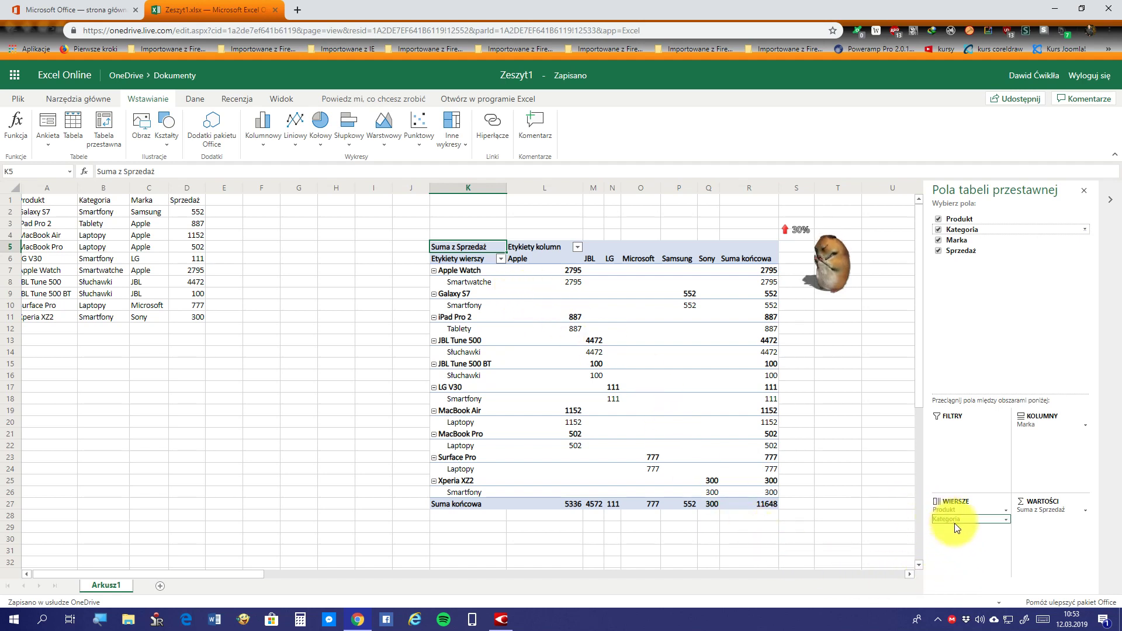
# Remove Kategoria from the pivot's Rows area, leaving Produkt rows against Marka columns (total 11648)
pyautogui.moveTo(954, 523); pyautogui.dragTo(870, 300)
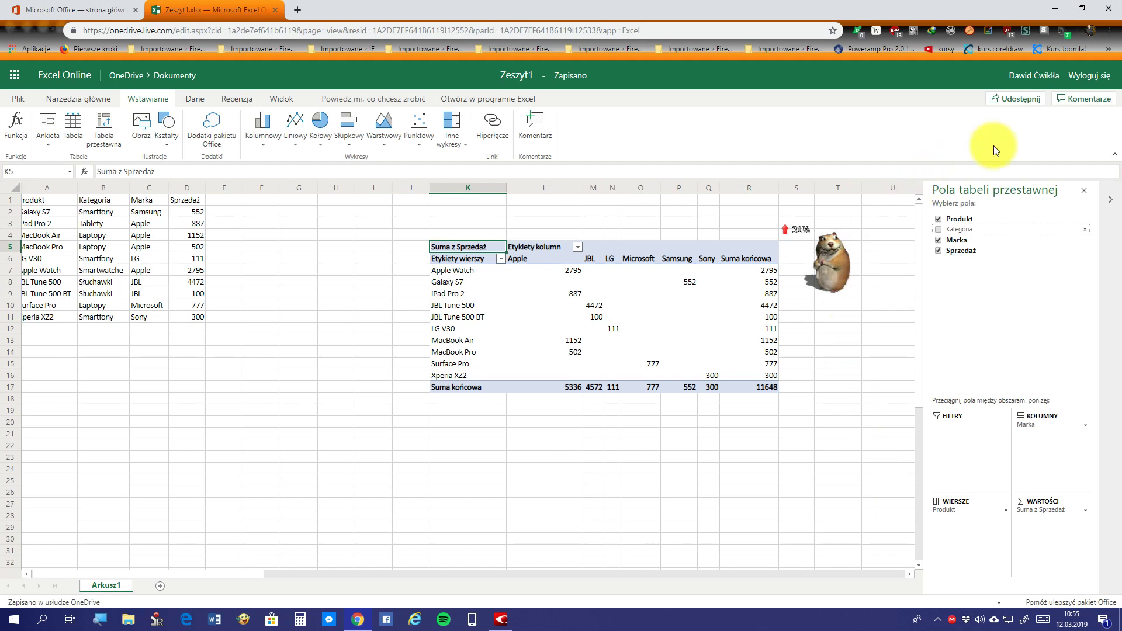
# Close the PivotTable Fields list and add a new blank sheet, Arkusz2, to Zeszyt1
pyautogui.click(1083, 191)
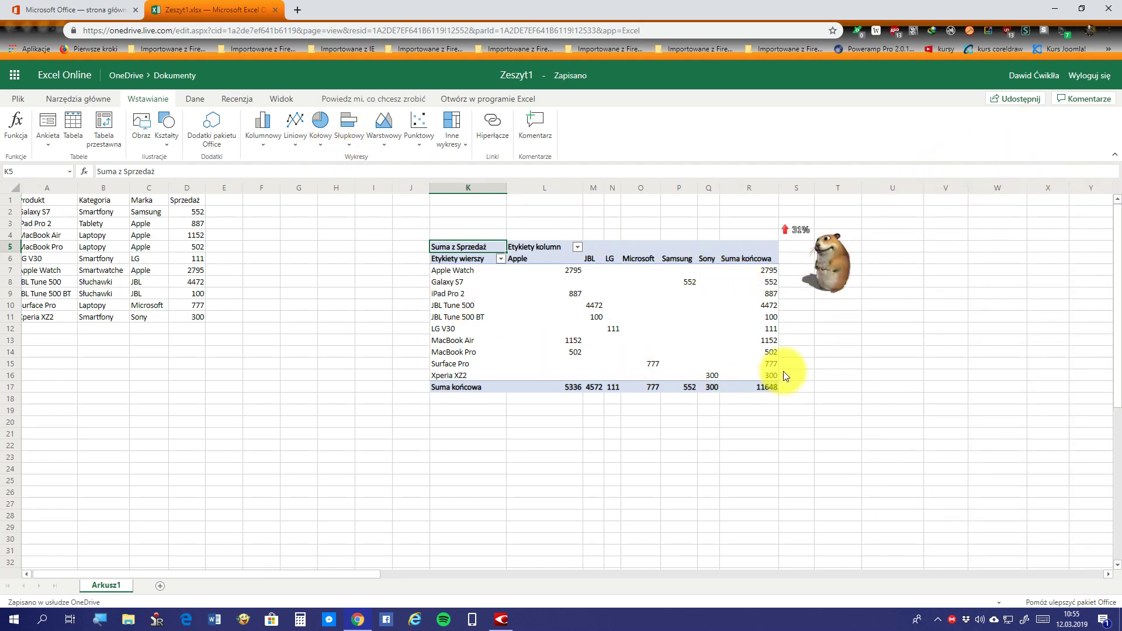
pyautogui.moveTo(789, 390)
pyautogui.mouseDown()
pyautogui.moveTo(545, 300)
pyautogui.moveTo(633, 371)
pyautogui.mouseUp()
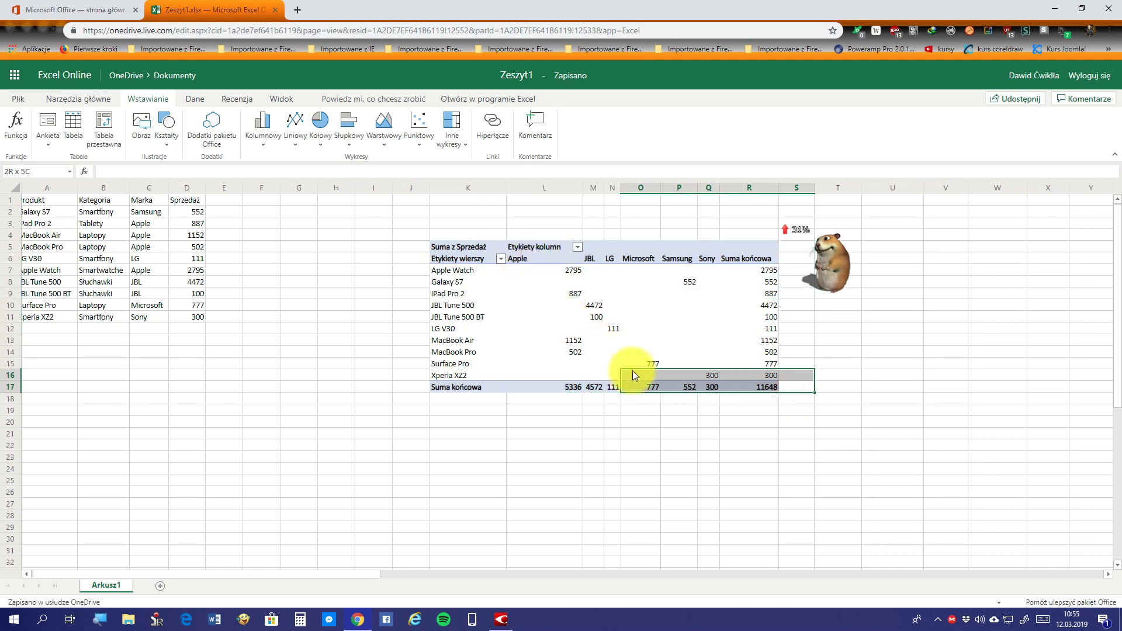
pyautogui.click(159, 586)
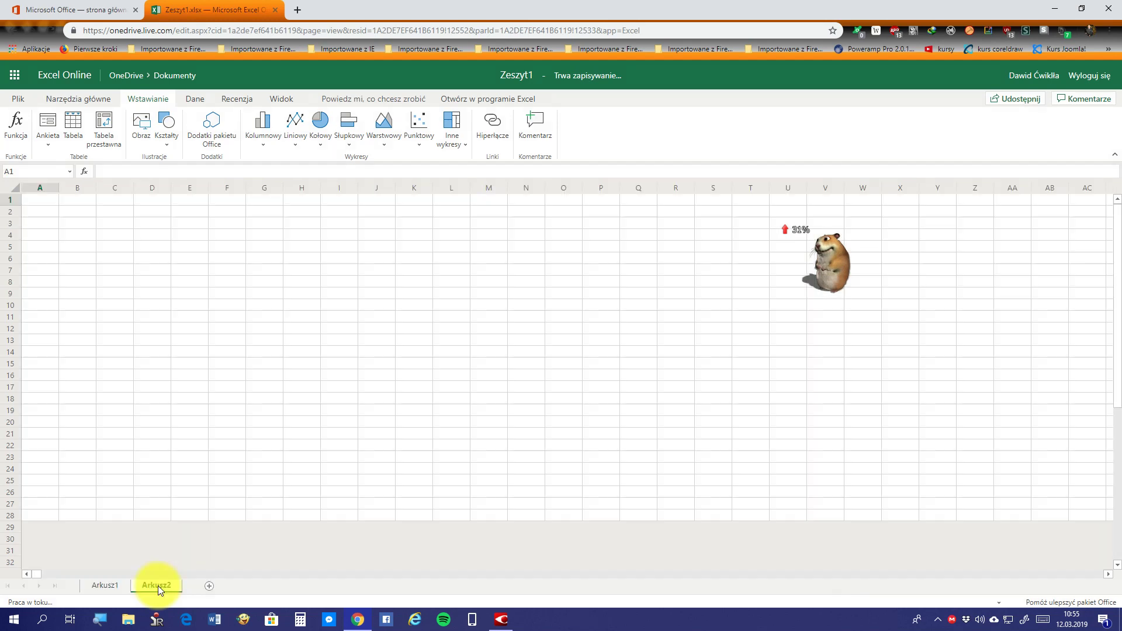
pyautogui.click(938, 620)
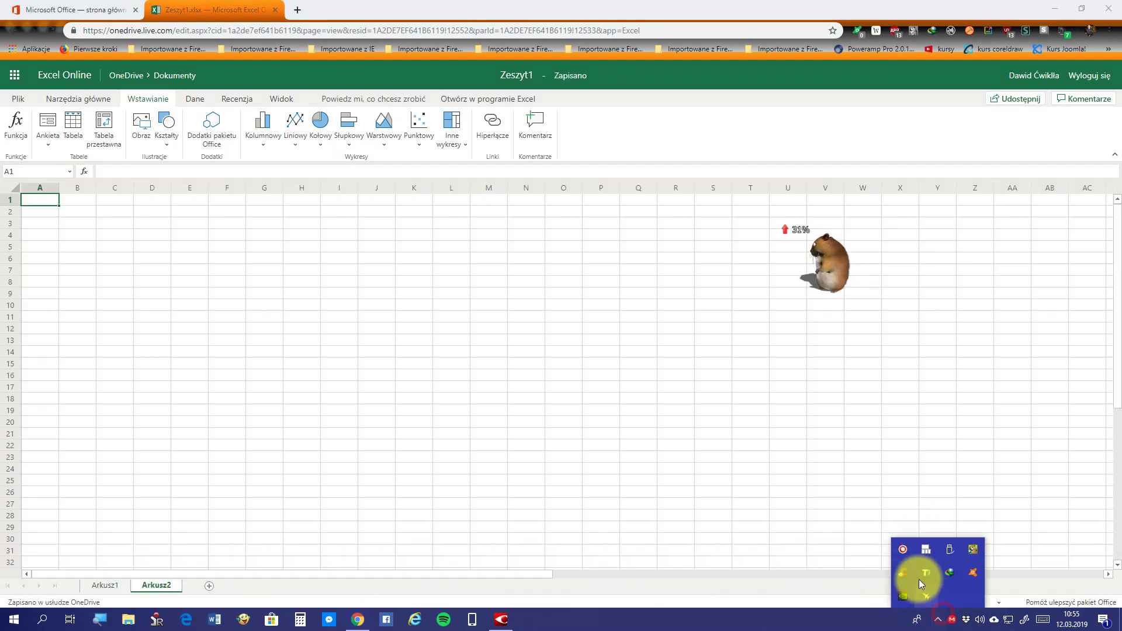
pyautogui.click(902, 548)
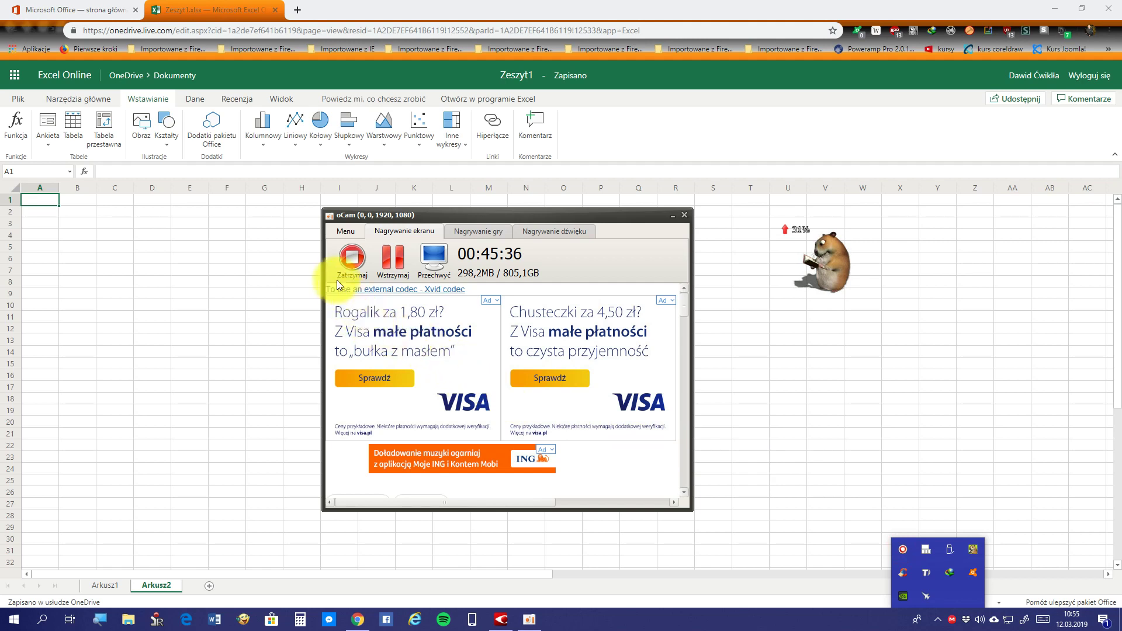
pyautogui.click(673, 214)
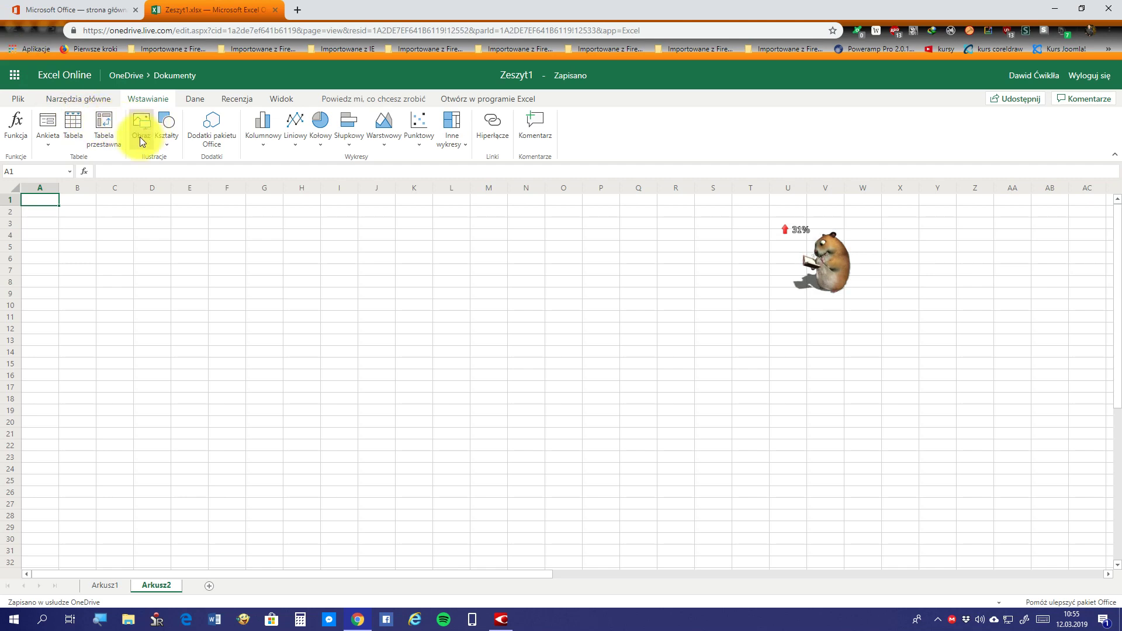
pyautogui.click(168, 135)
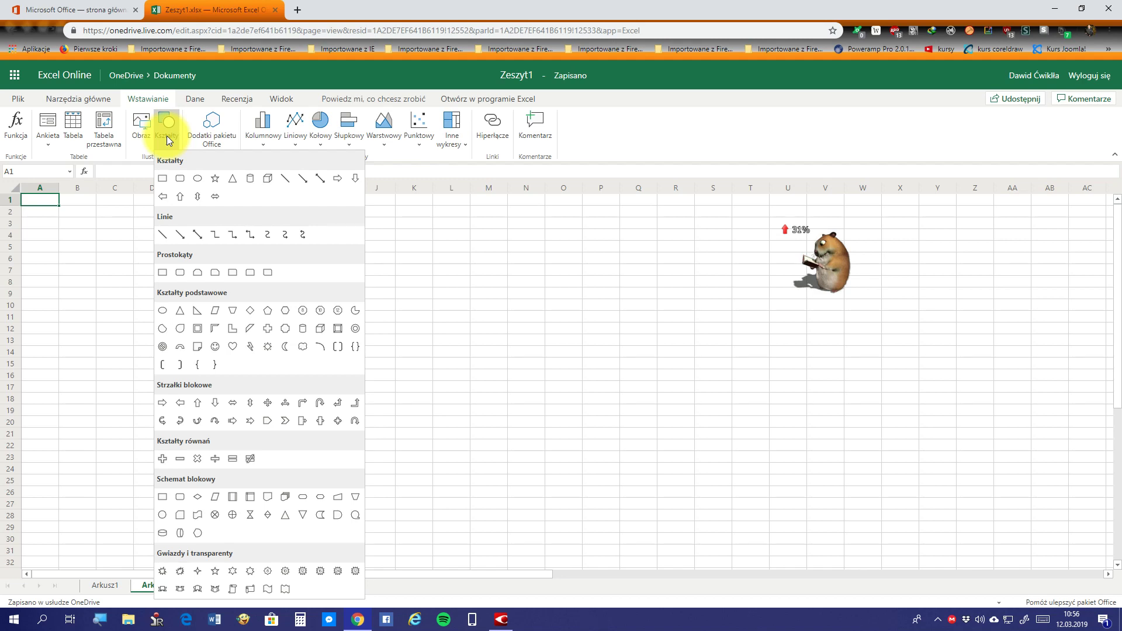
pyautogui.click(194, 141)
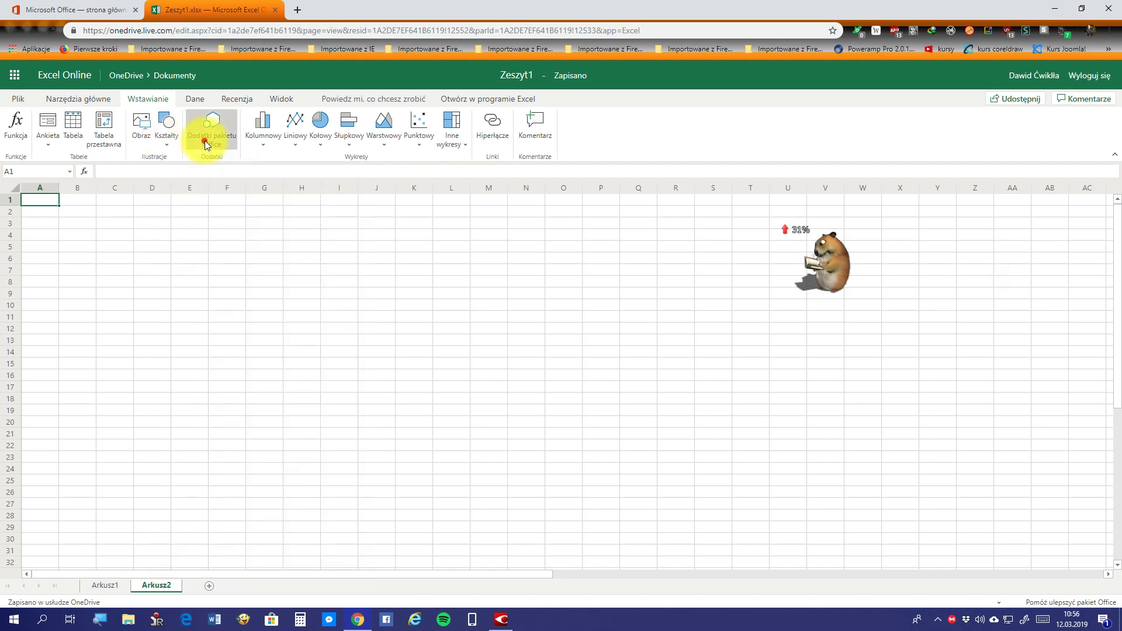
pyautogui.click(205, 141)
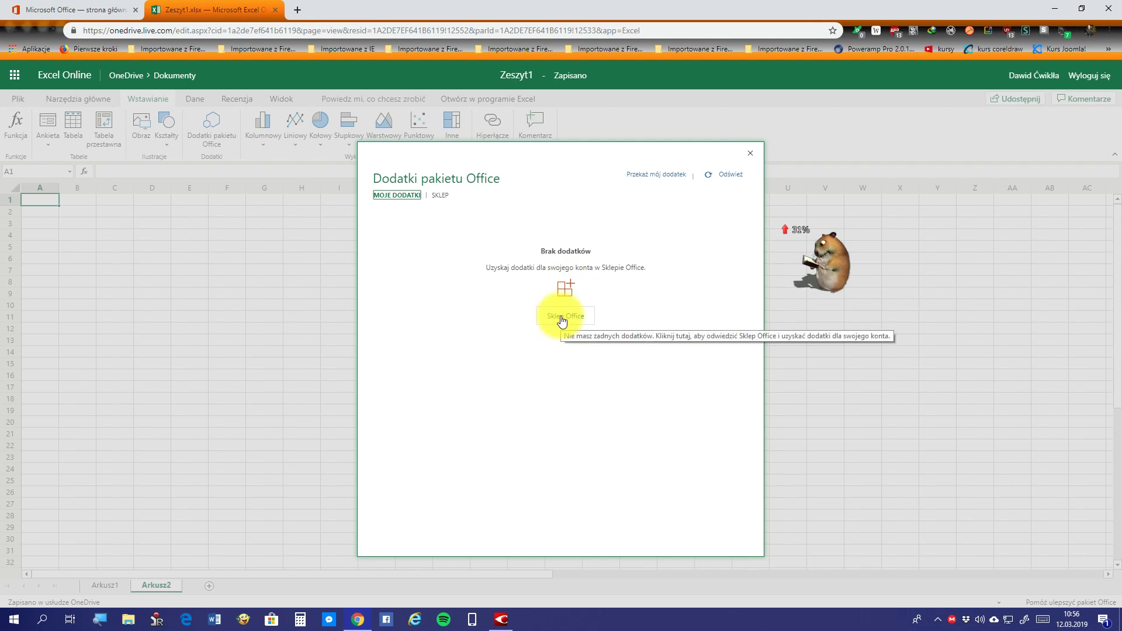
pyautogui.click(751, 153)
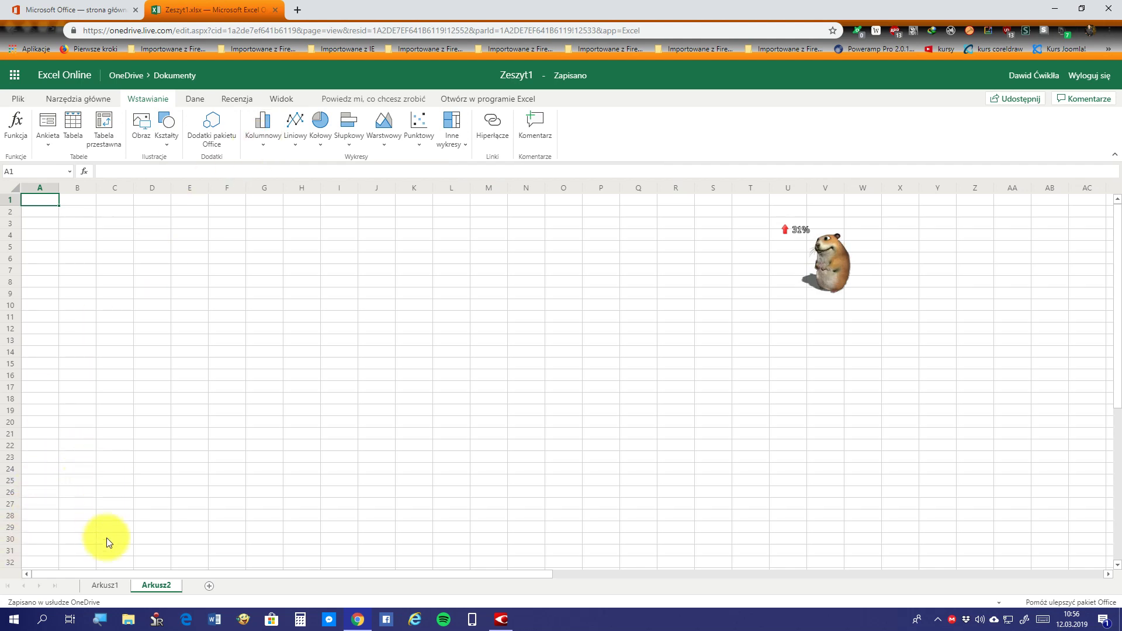
# On Arkusz1, delete the pivot table K5:R17 and select the A1:D11 sales list
pyautogui.click(100, 585)
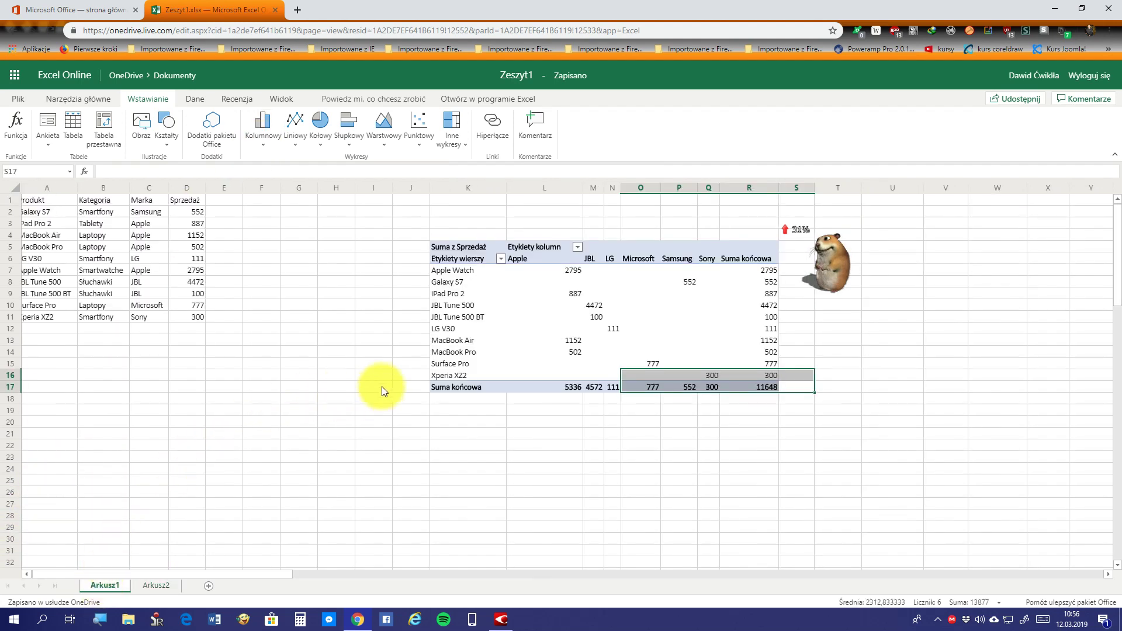
pyautogui.click(844, 389)
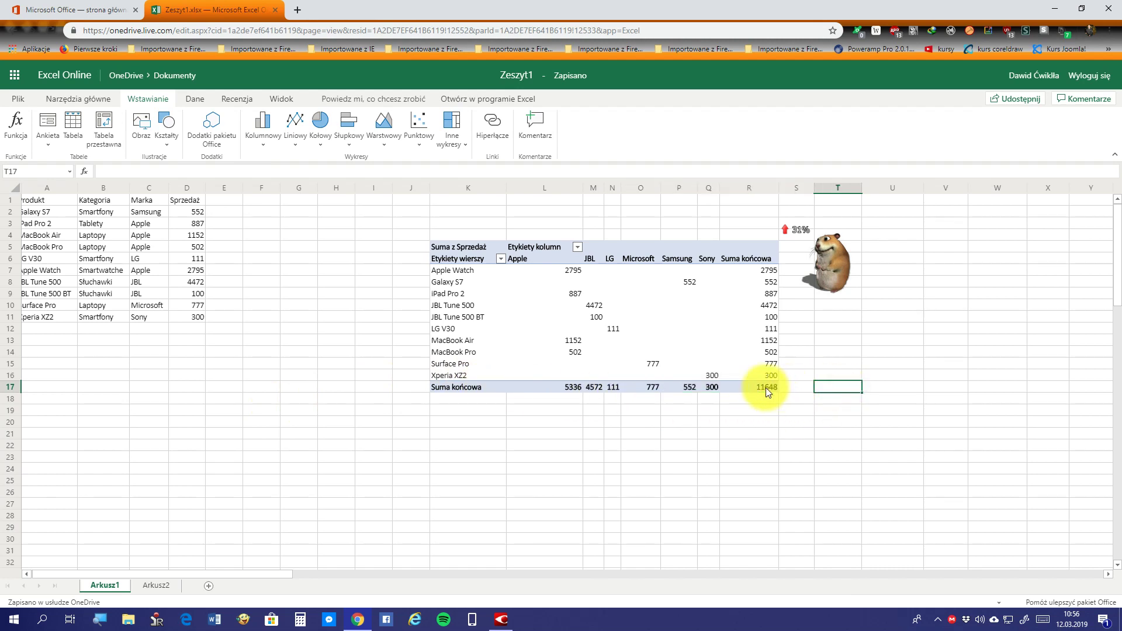
pyautogui.moveTo(766, 387)
pyautogui.mouseDown()
pyautogui.moveTo(594, 320)
pyautogui.moveTo(458, 247)
pyautogui.mouseUp()
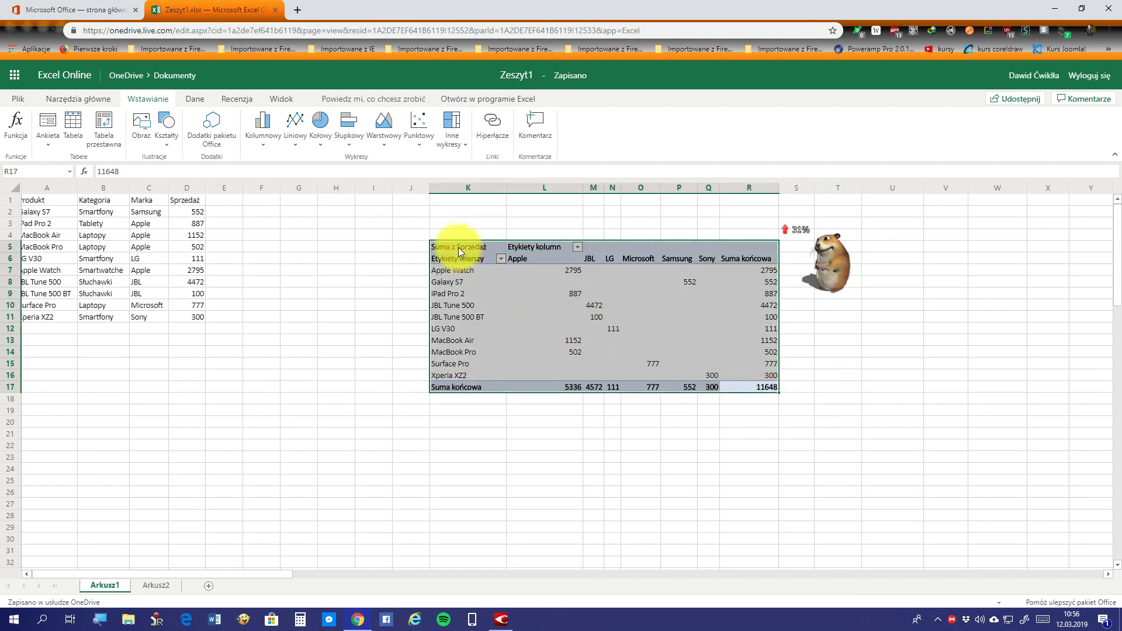
pyautogui.press('Delete')
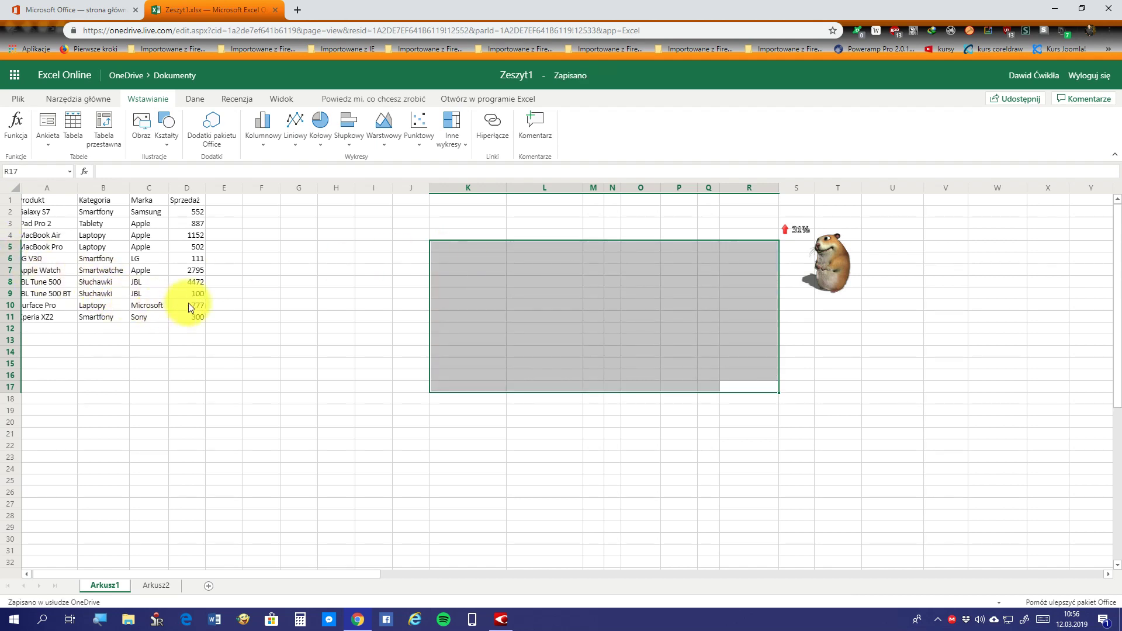
pyautogui.moveTo(195, 313)
pyautogui.mouseDown()
pyautogui.moveTo(34, 218)
pyautogui.moveTo(37, 205)
pyautogui.mouseUp()
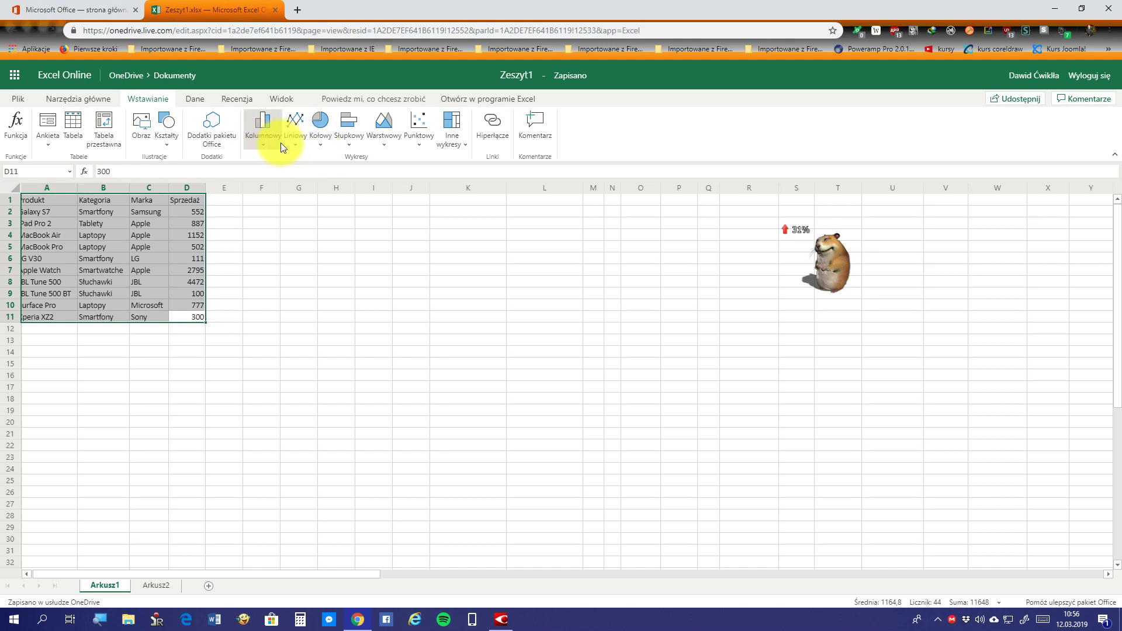
# Show the Kołowy pie chart options under Wstawianie for the sales list
pyautogui.click(326, 140)
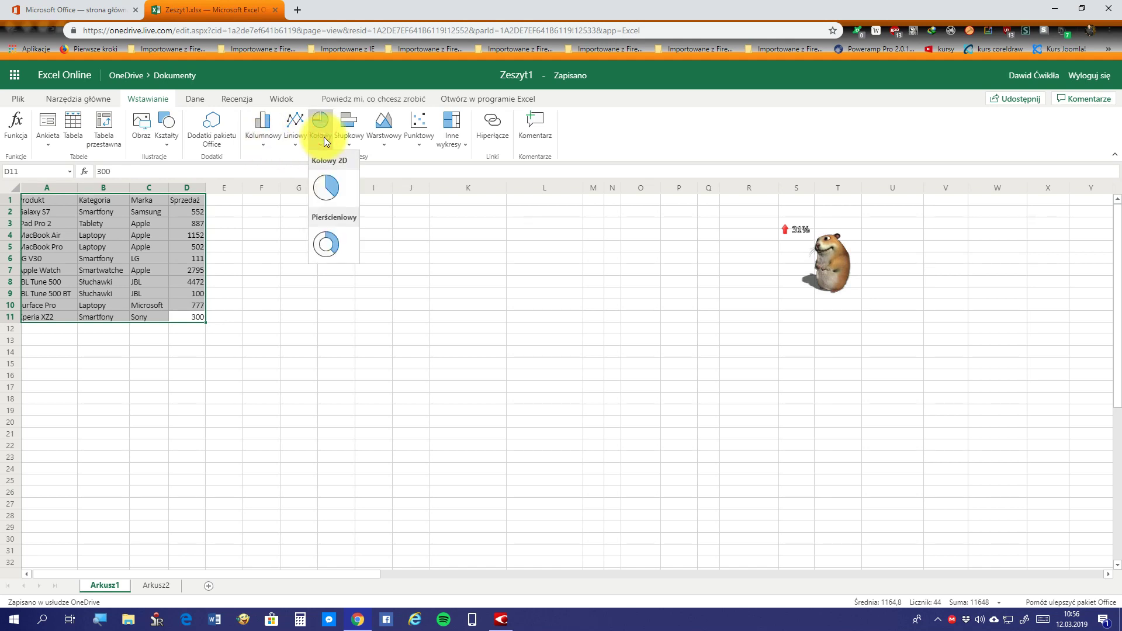
# Insert a 2D pie chart of the sales and look at its context actions
pyautogui.click(338, 175)
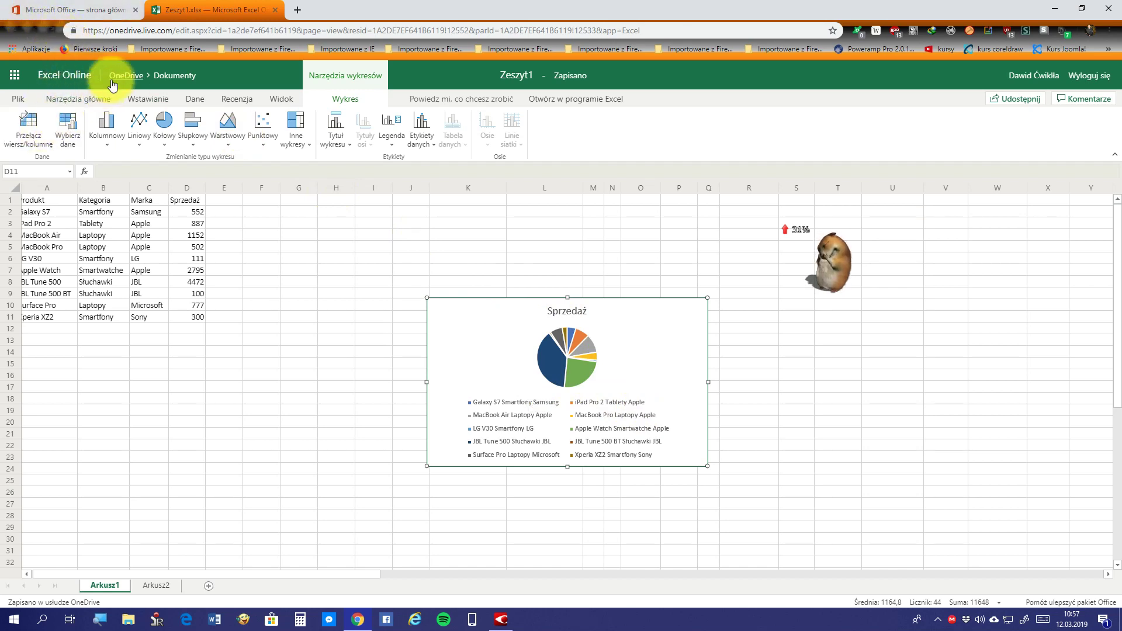
pyautogui.rightClick(511, 393)
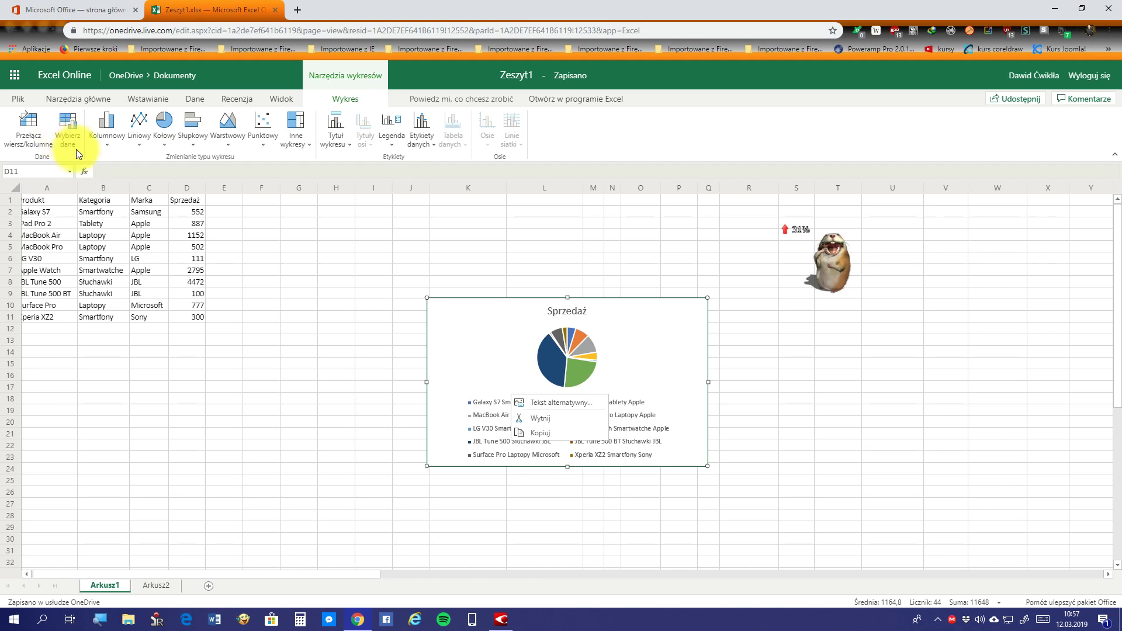
pyautogui.click(104, 141)
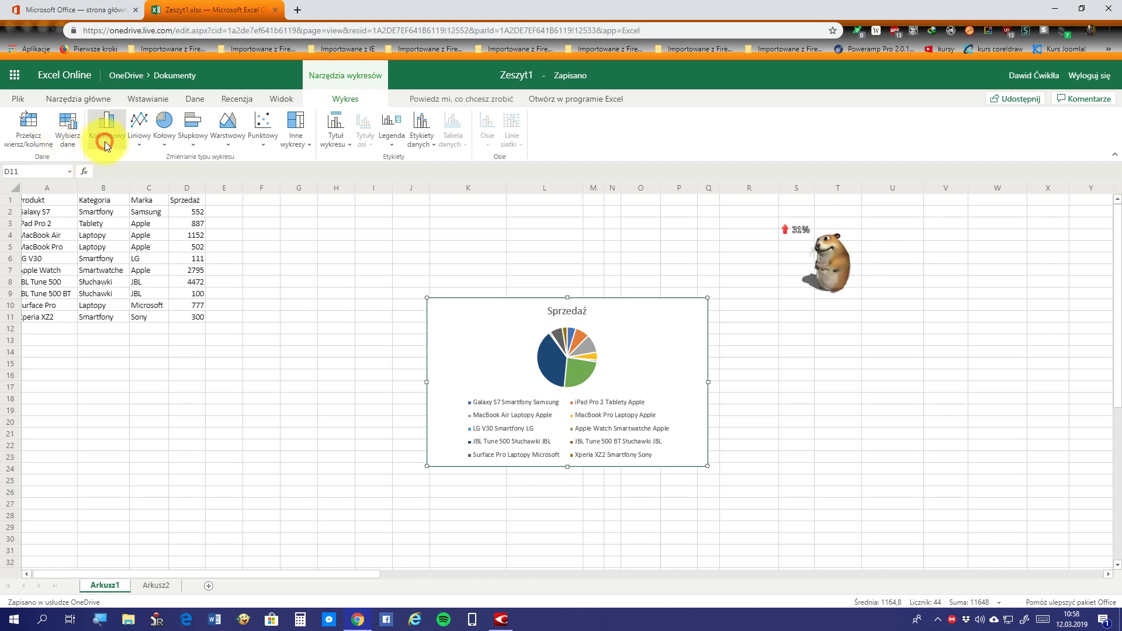
# Change the chart to a clustered column chart, then delete it
pyautogui.click(111, 124)
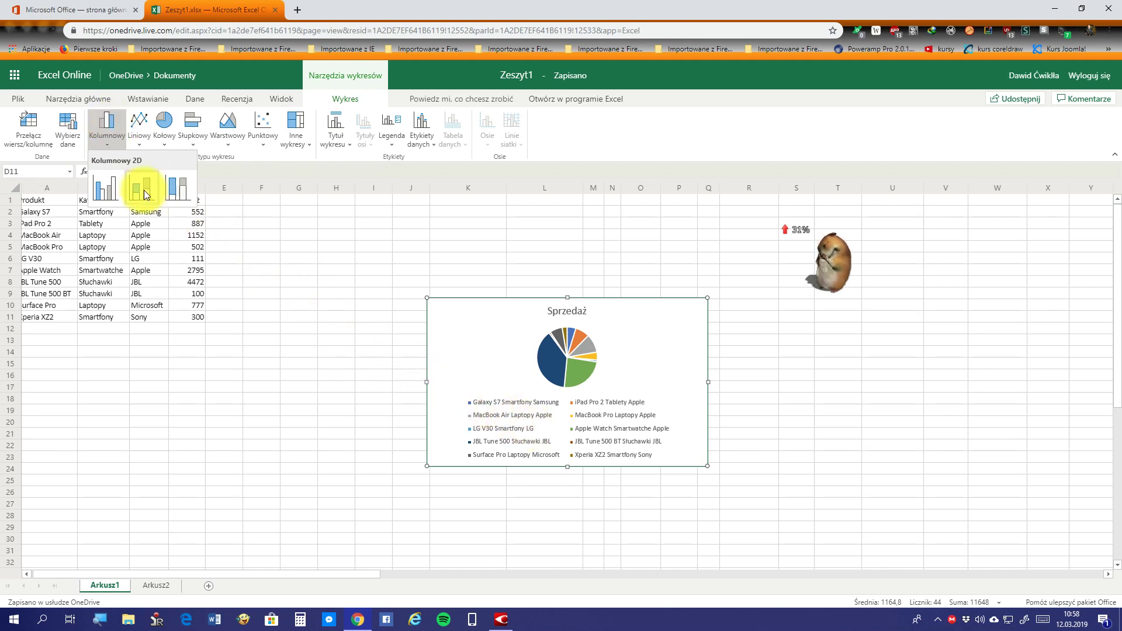
pyautogui.click(97, 187)
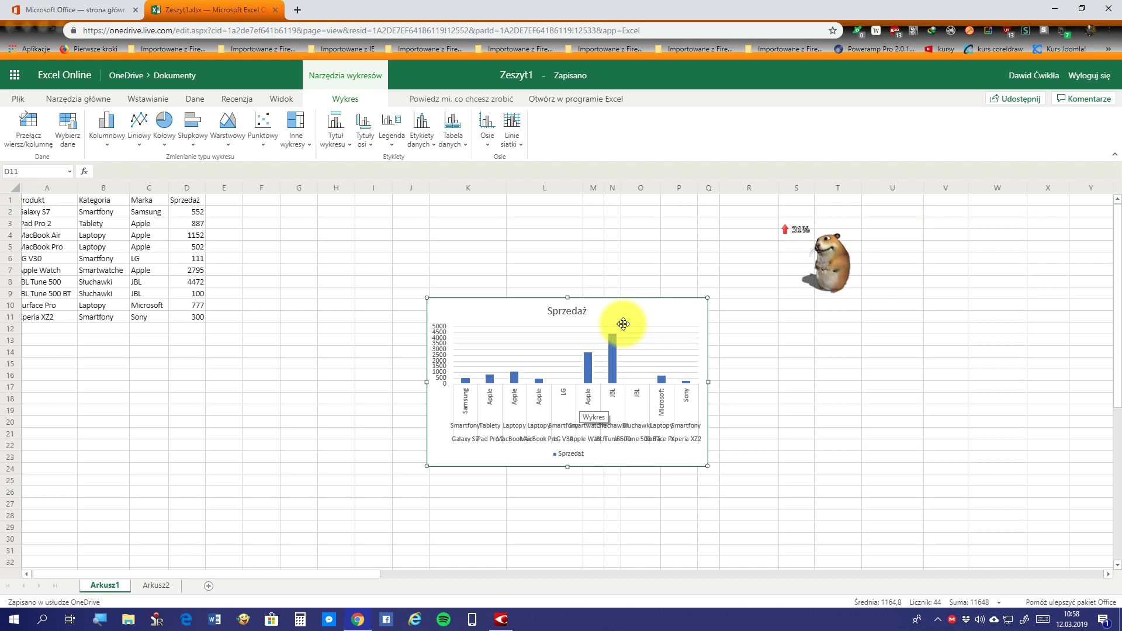
pyautogui.press('Delete')
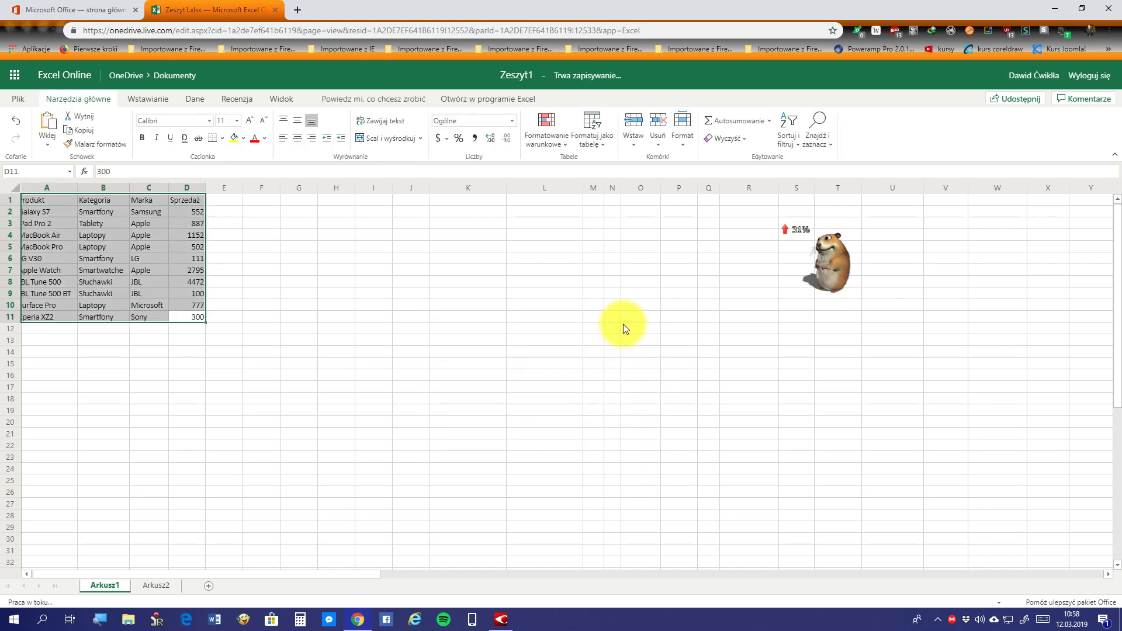
# Deselect the chart area, then start a hyperlink from Wstawianie and cancel it
pyautogui.click(623, 324)
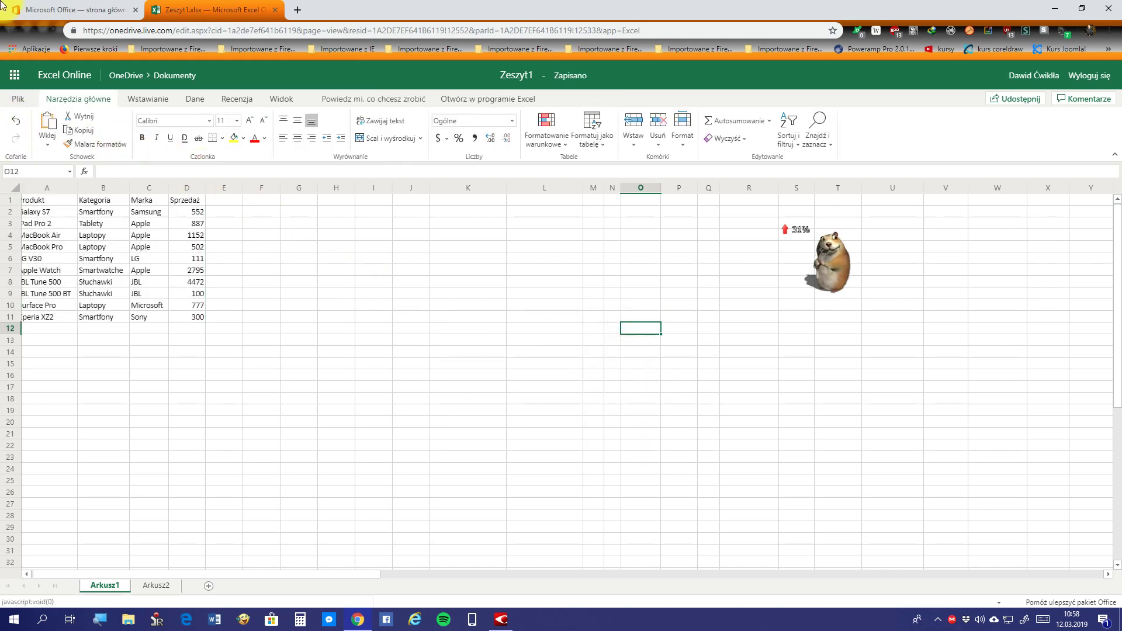
pyautogui.click(146, 107)
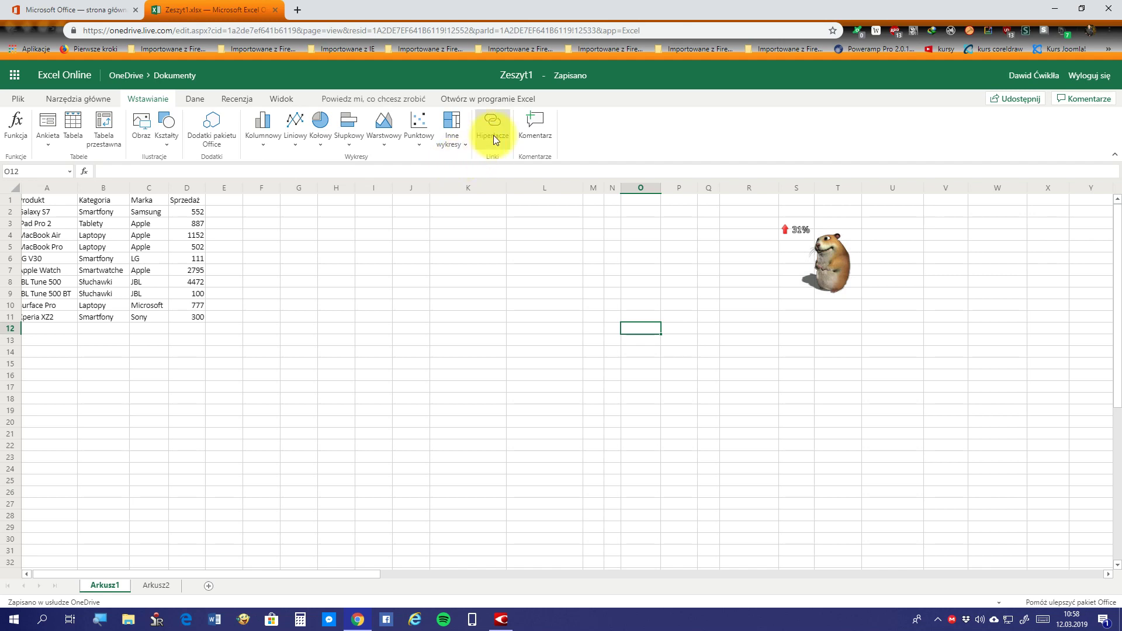
pyautogui.click(479, 146)
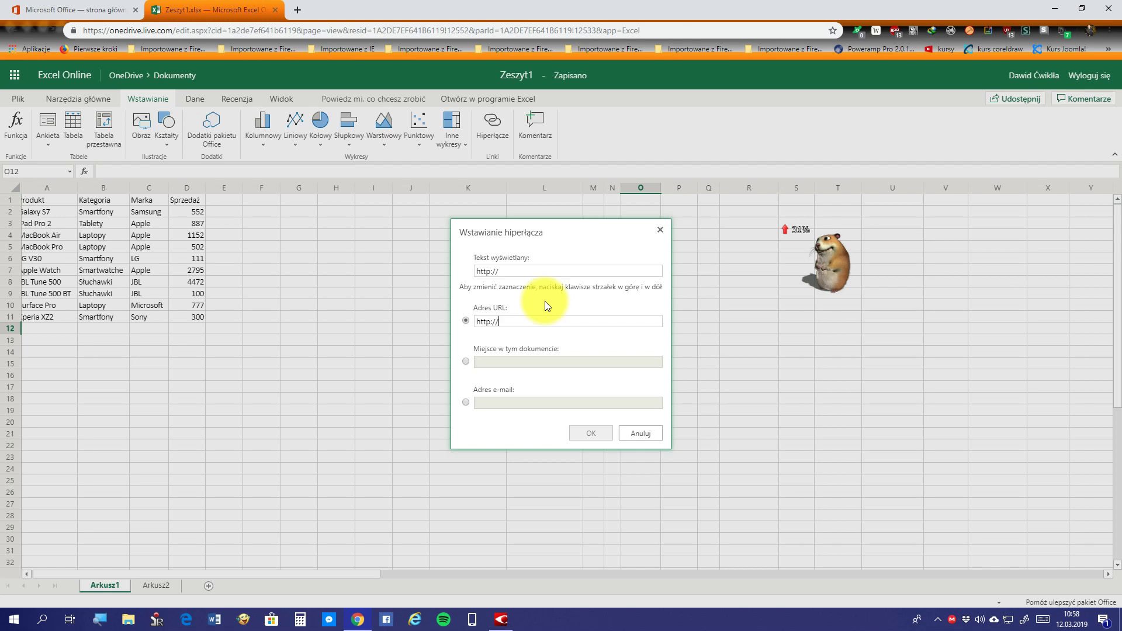
pyautogui.click(641, 433)
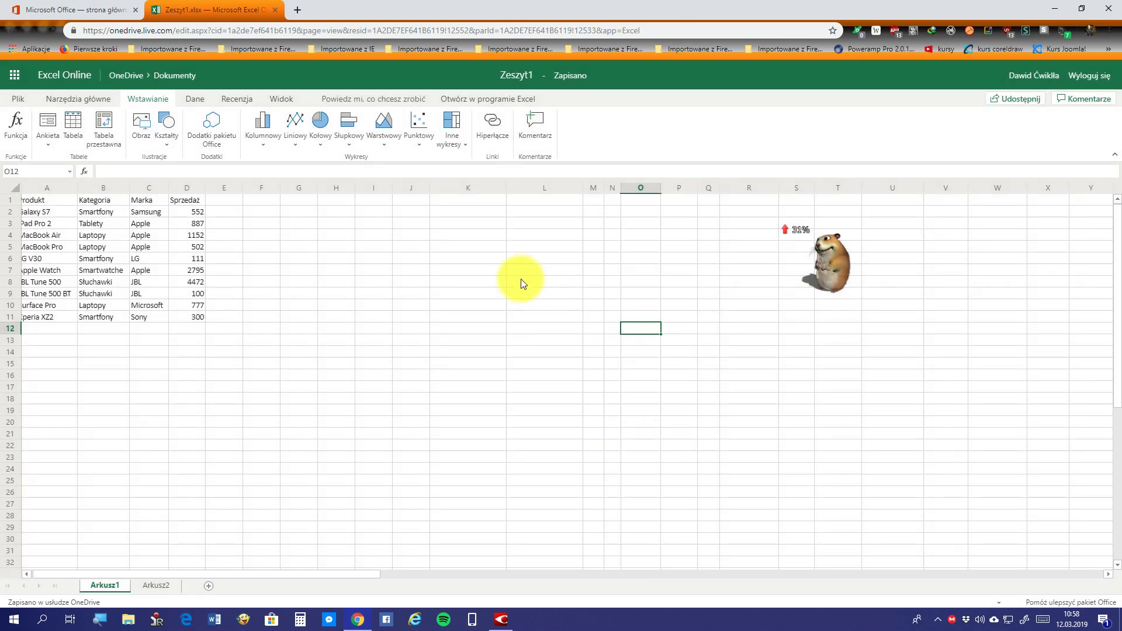
# Bring up the Komentarze pane, close it, and discard the unpublished comment
pyautogui.click(536, 141)
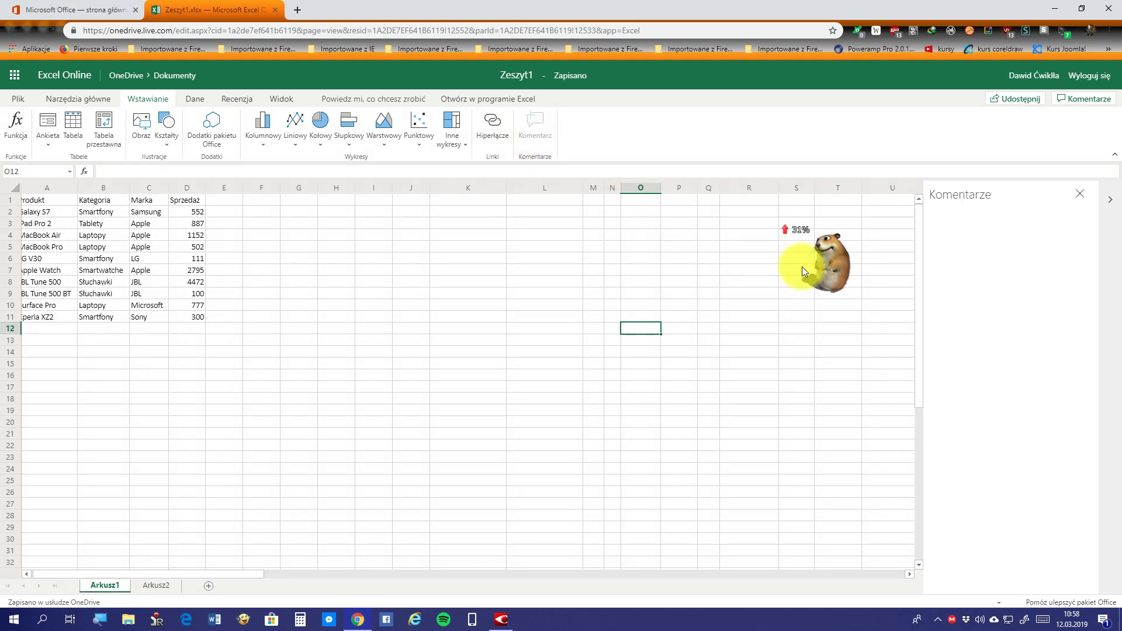
pyautogui.click(1081, 195)
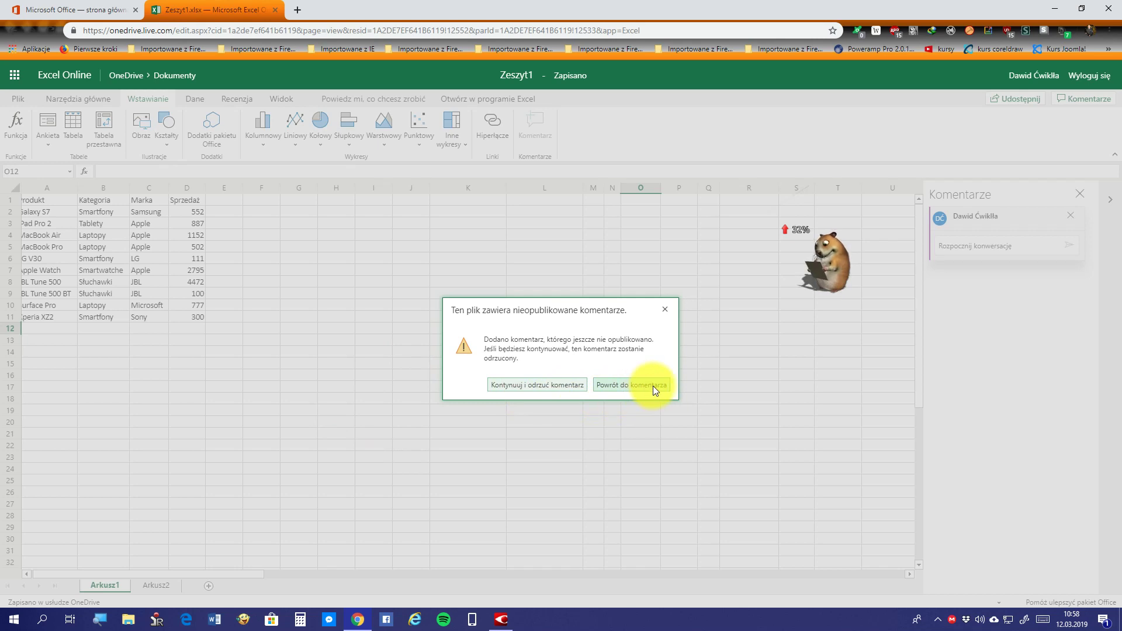
pyautogui.click(554, 391)
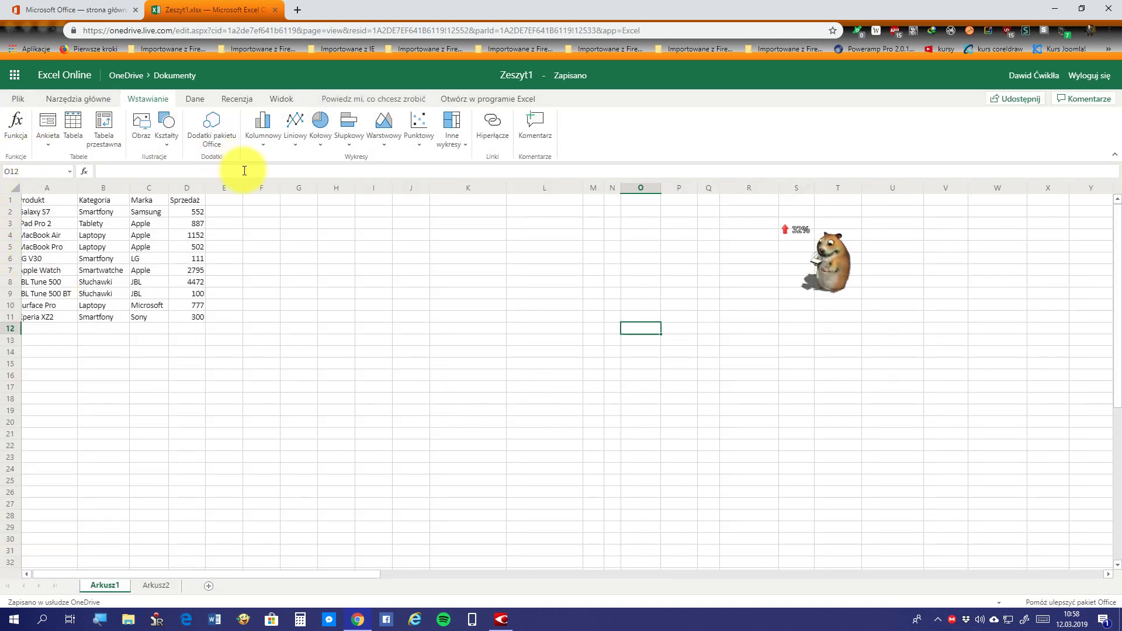
# Look over the Dane tools, then switch to the Recenzja review tools
pyautogui.click(198, 100)
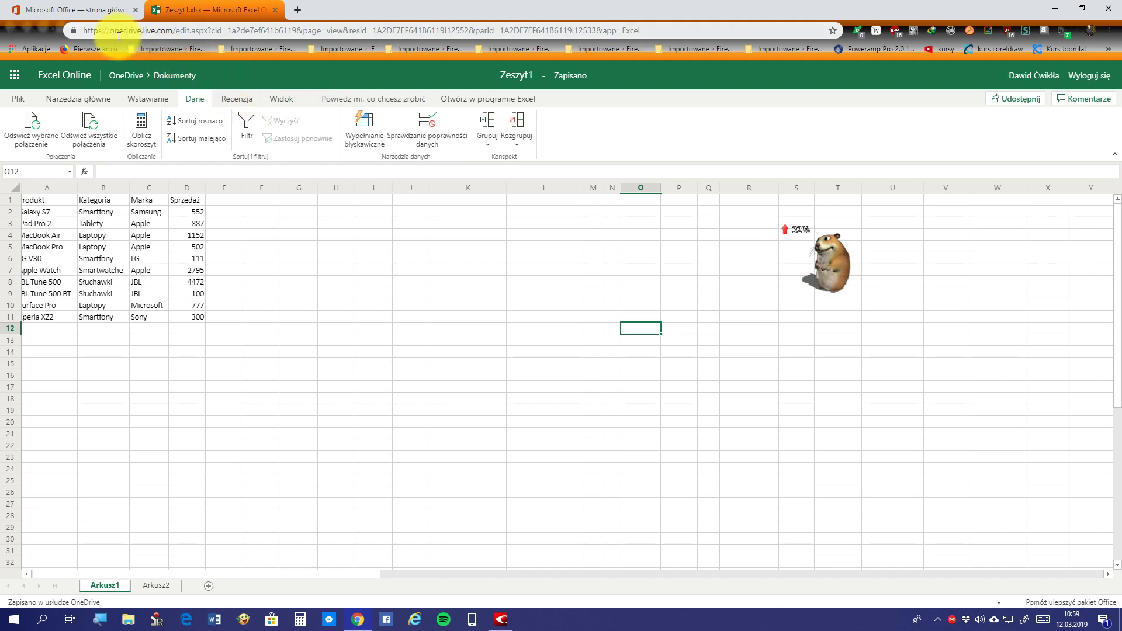
pyautogui.click(233, 98)
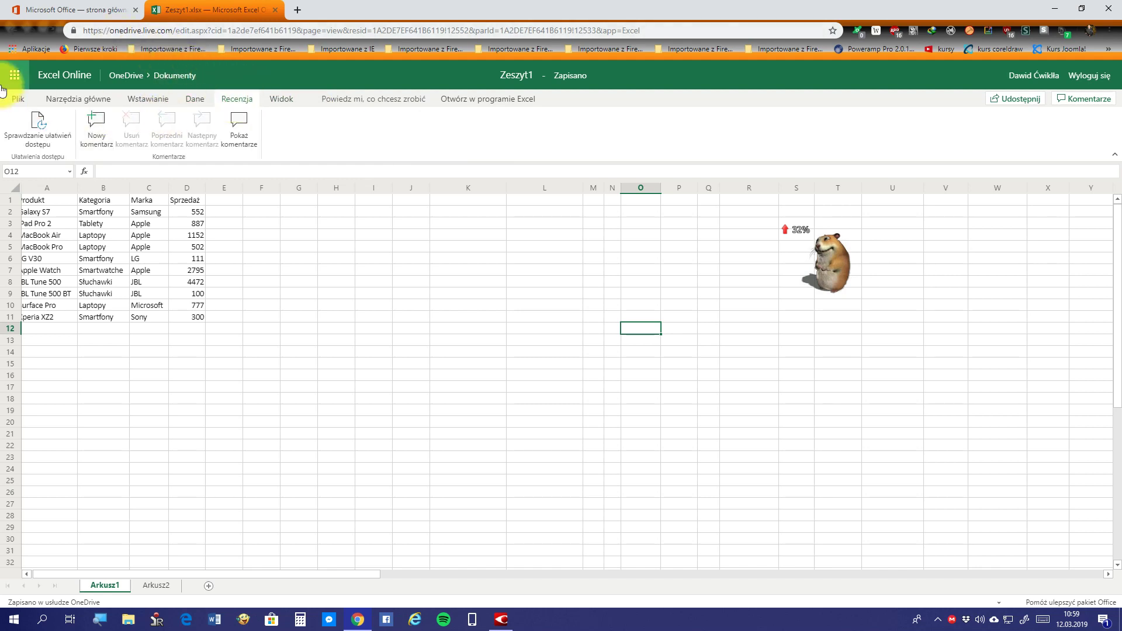
# Run Sprawdzanie ułatwień dostępu, dismiss the Arkusz1 name warning, then show the Widok options
pyautogui.click(38, 145)
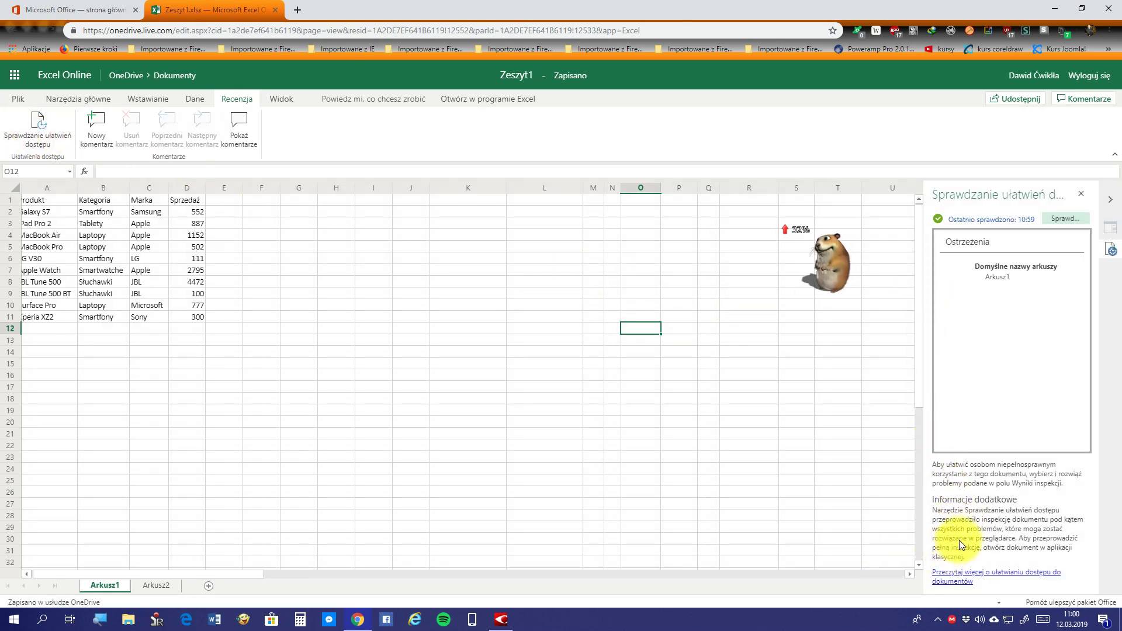
pyautogui.click(1080, 193)
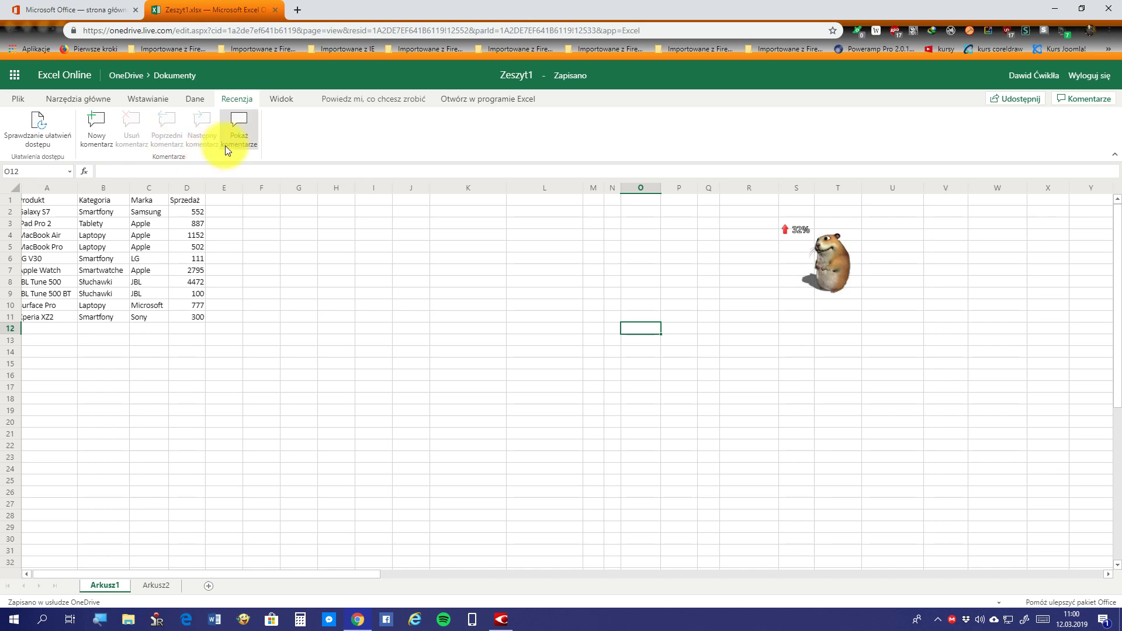
pyautogui.click(298, 100)
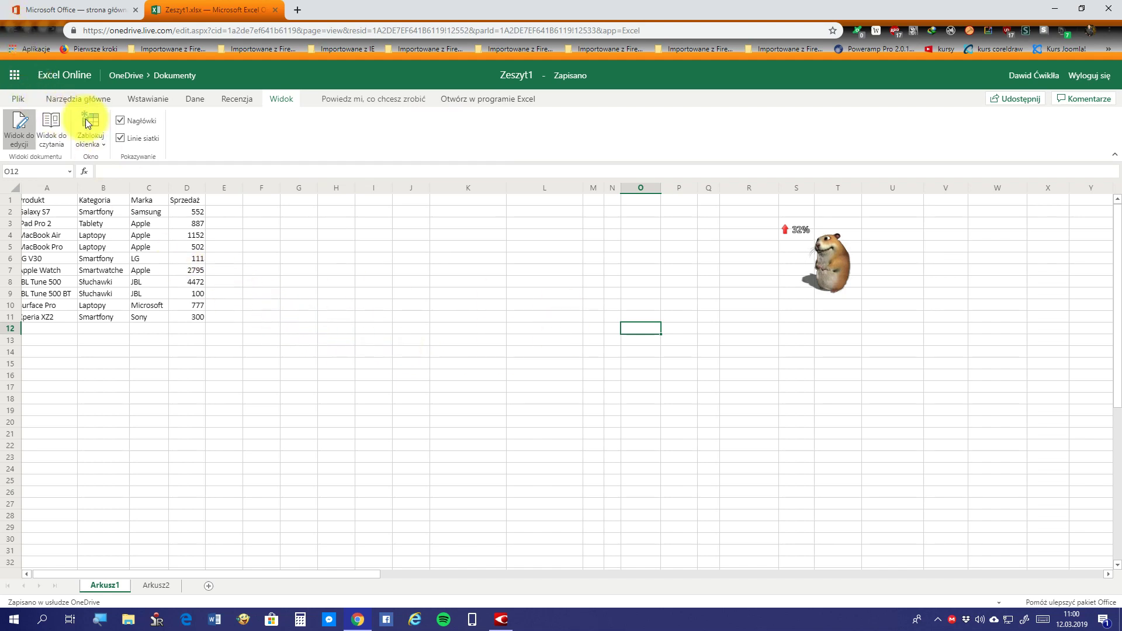
pyautogui.click(121, 121)
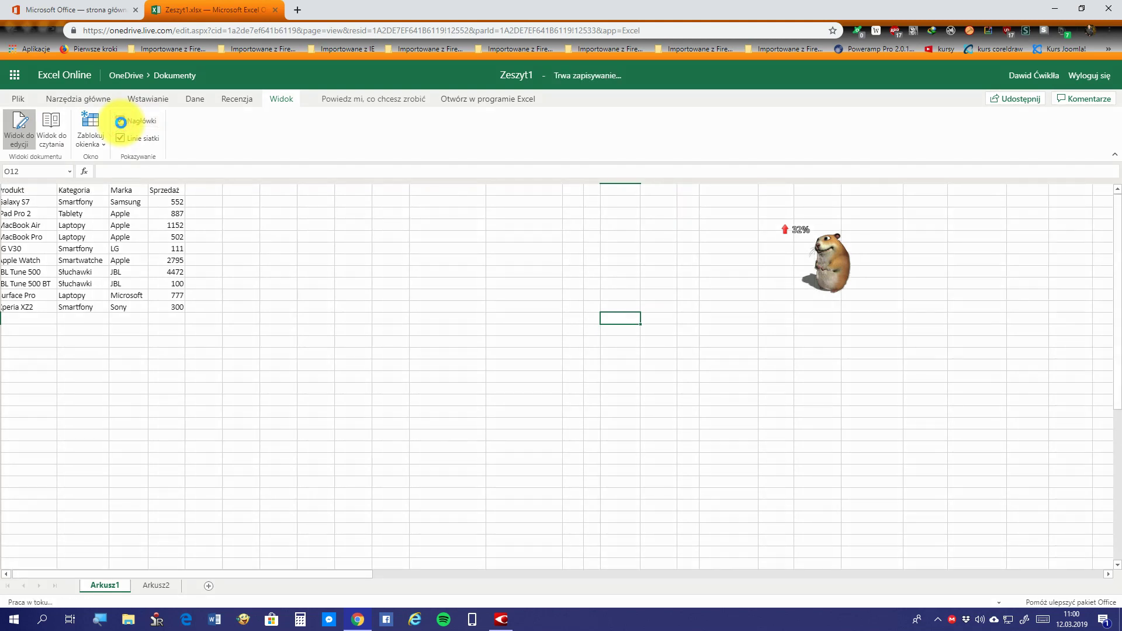
pyautogui.click(121, 121)
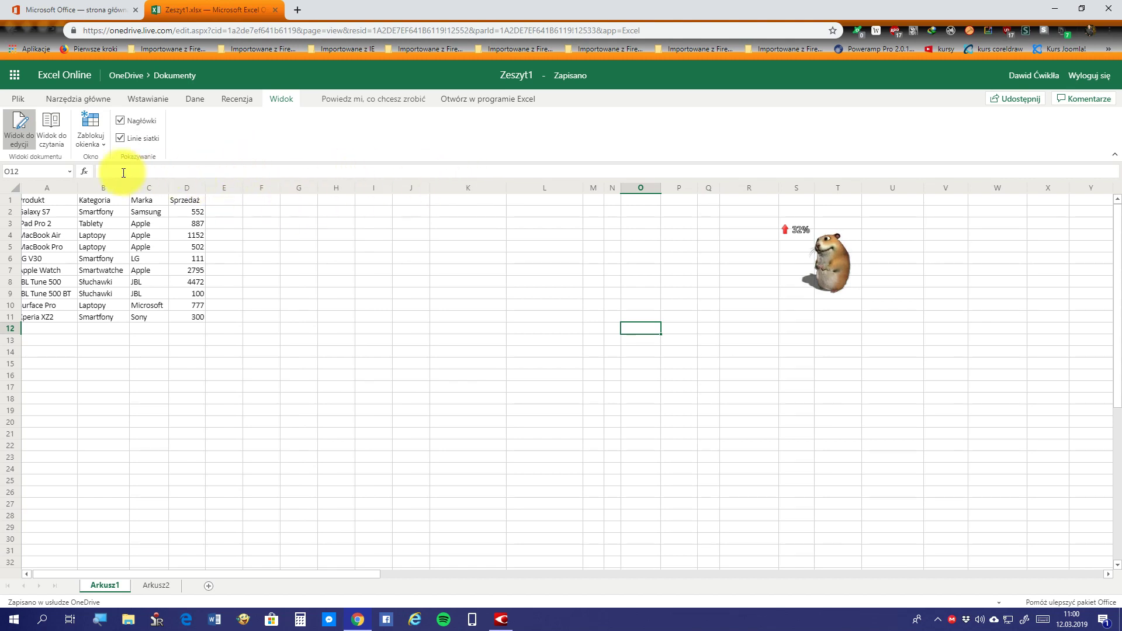
pyautogui.click(116, 142)
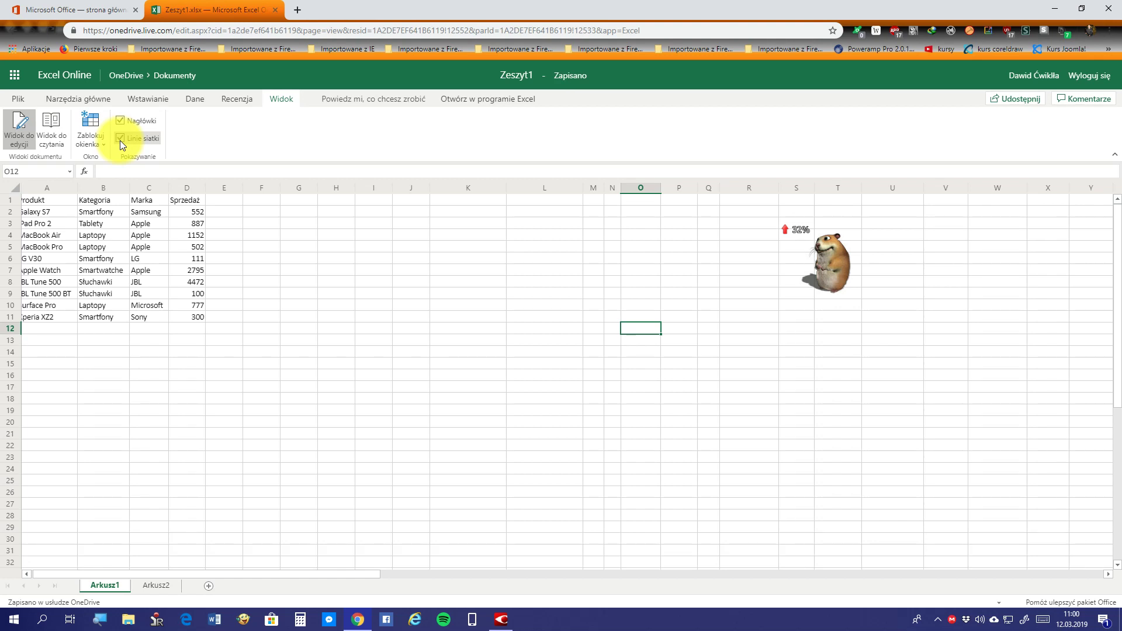
# Use the 'Powiedz mi, co chcesz zrobić' box to choose 'Otwórz w programie Excel'
pyautogui.click(337, 98)
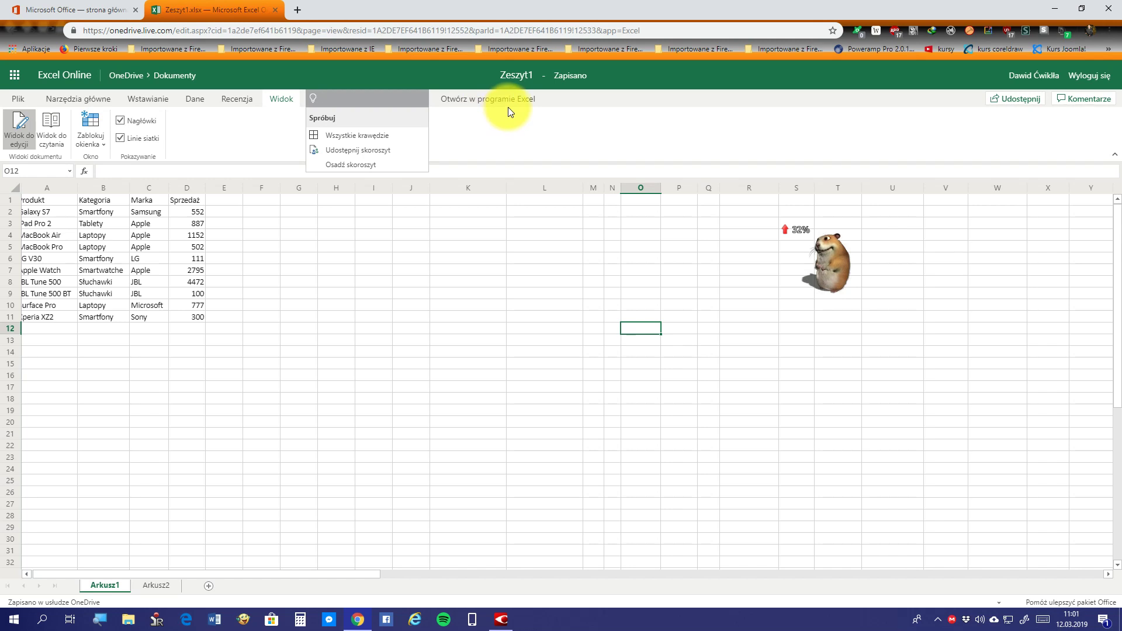
pyautogui.click(521, 126)
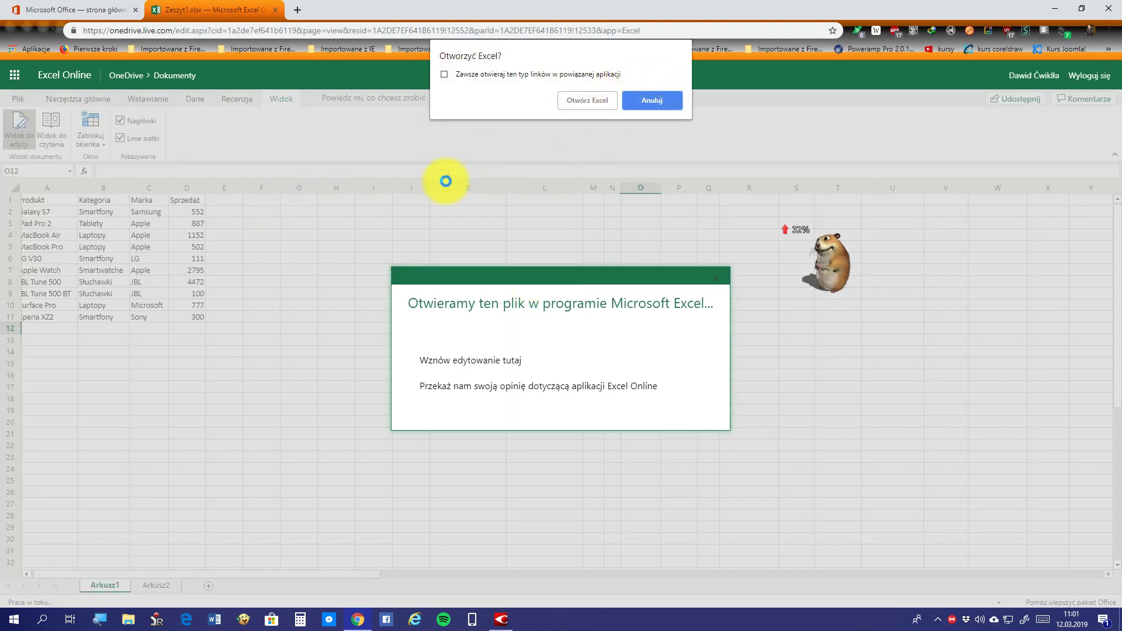
# Launch Zeszyt1.xlsx in desktop Excel via 'Otwórz Excel', then close that Excel window
pyautogui.click(574, 103)
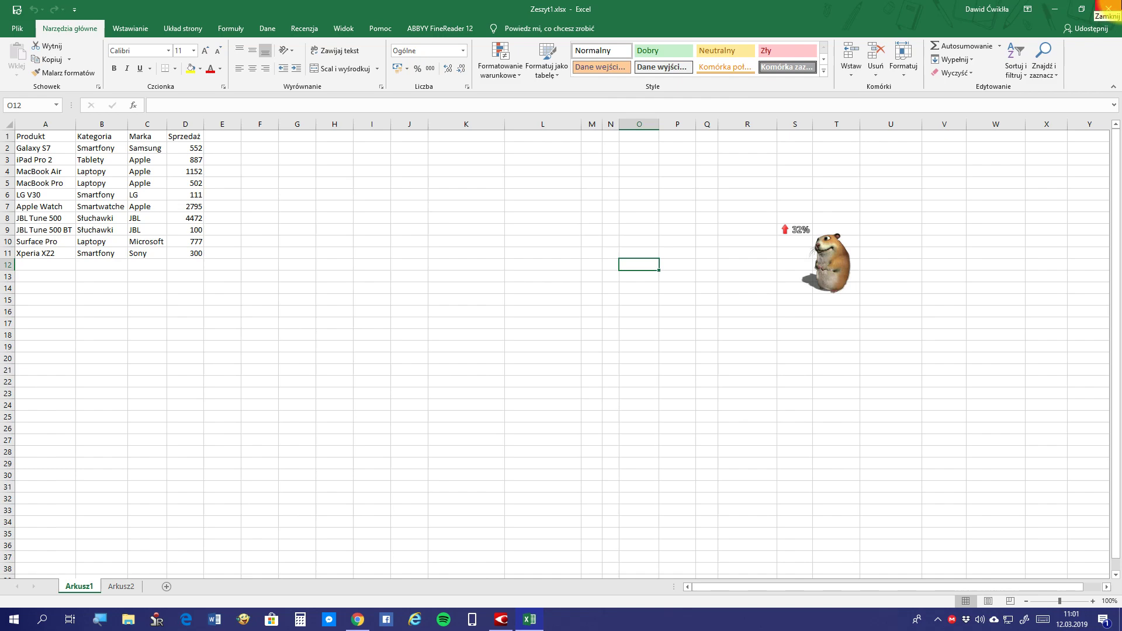
pyautogui.click(1108, 7)
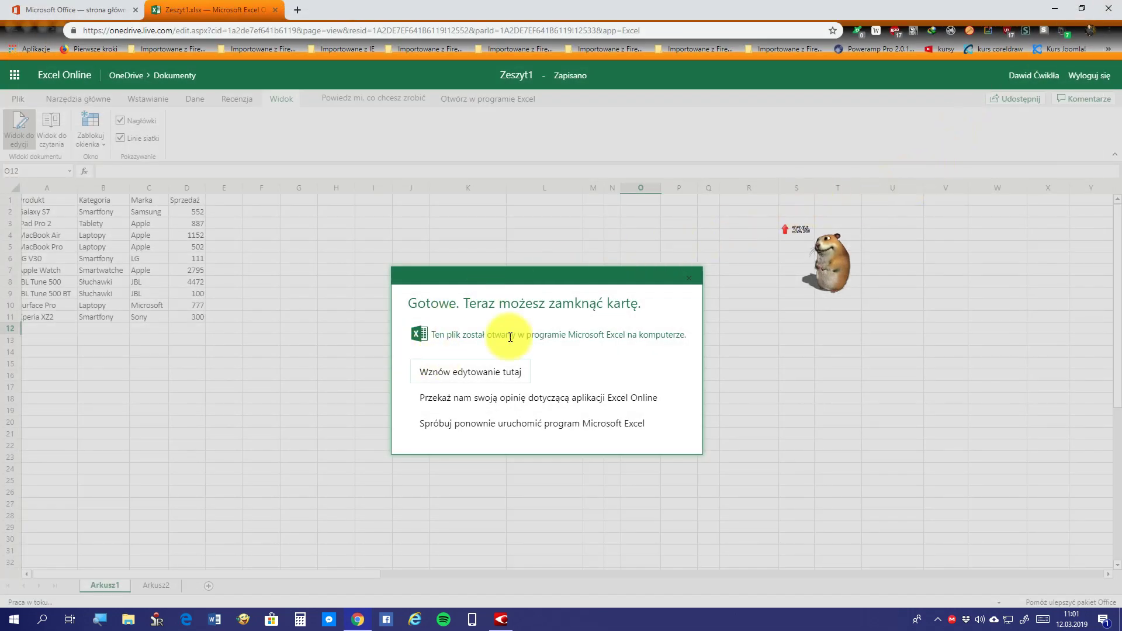
# Return to editing Zeszyt1 in the browser from the Gotowe dialog, leaving the A1:D11 sales list unchanged
pyautogui.click(485, 377)
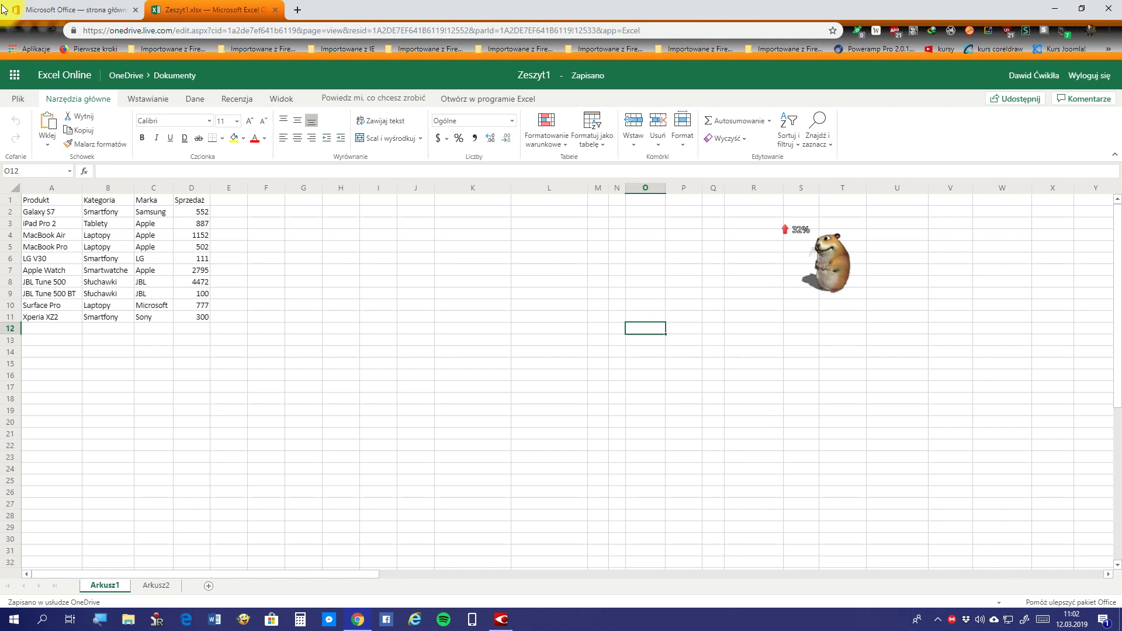
pyautogui.rightClick(117, 469)
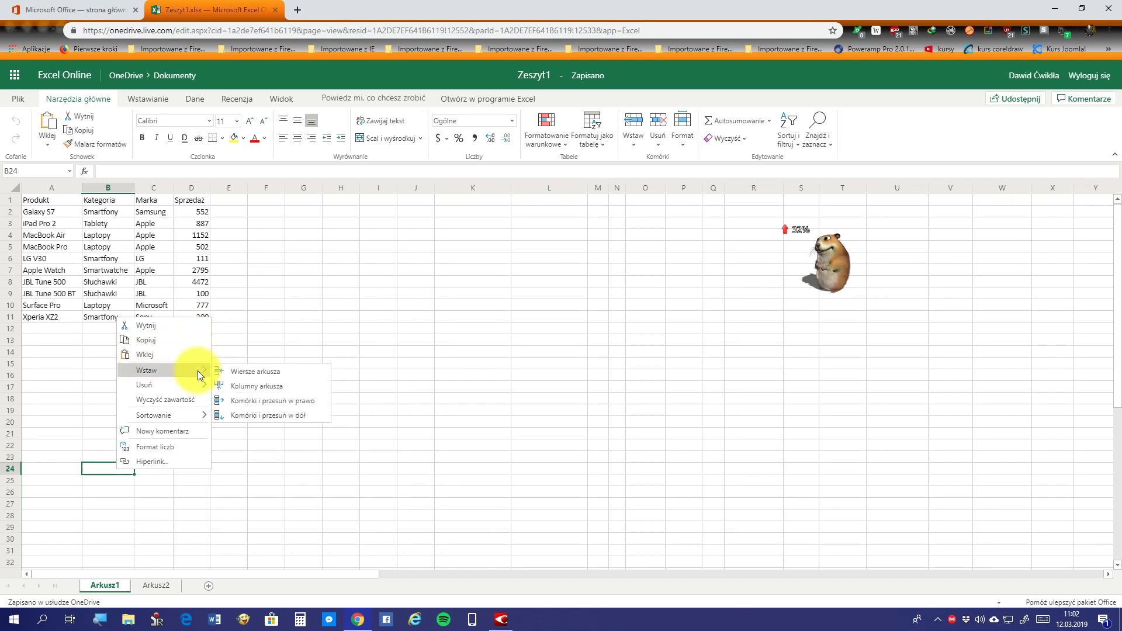
pyautogui.moveTo(163, 416)
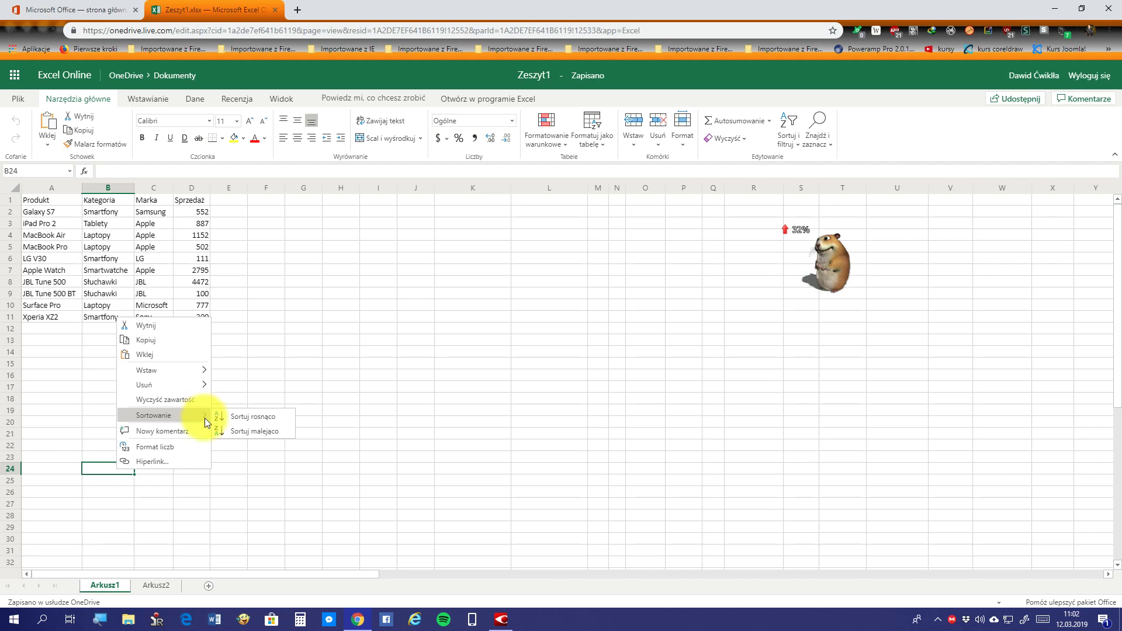
pyautogui.click(277, 451)
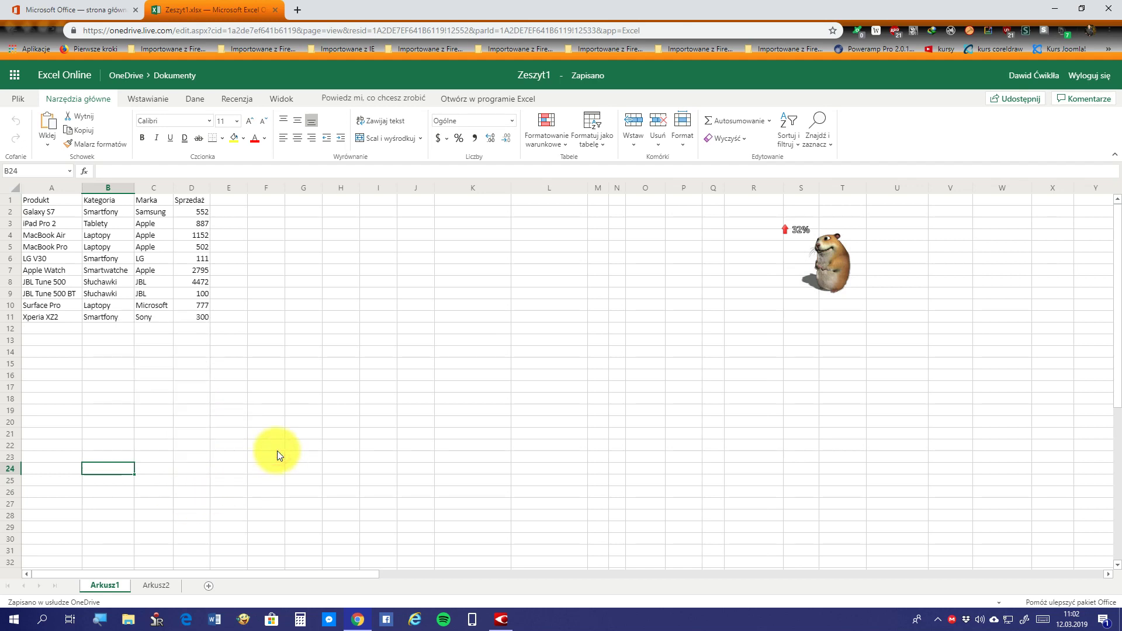
pyautogui.rightClick(108, 289)
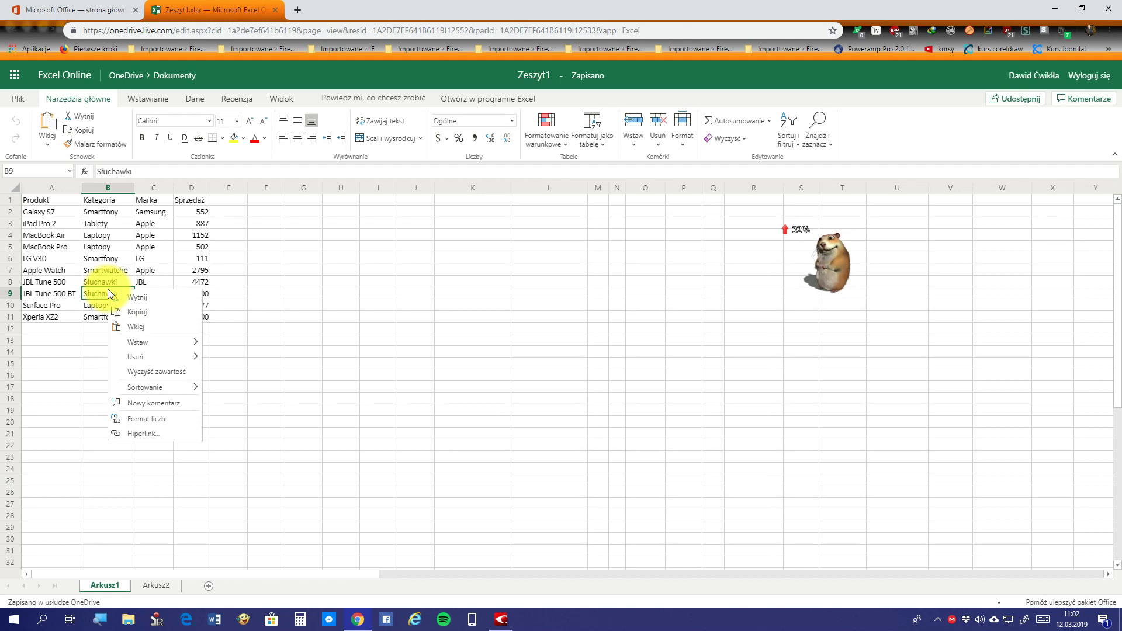
pyautogui.moveTo(149, 342)
pyautogui.click(257, 348)
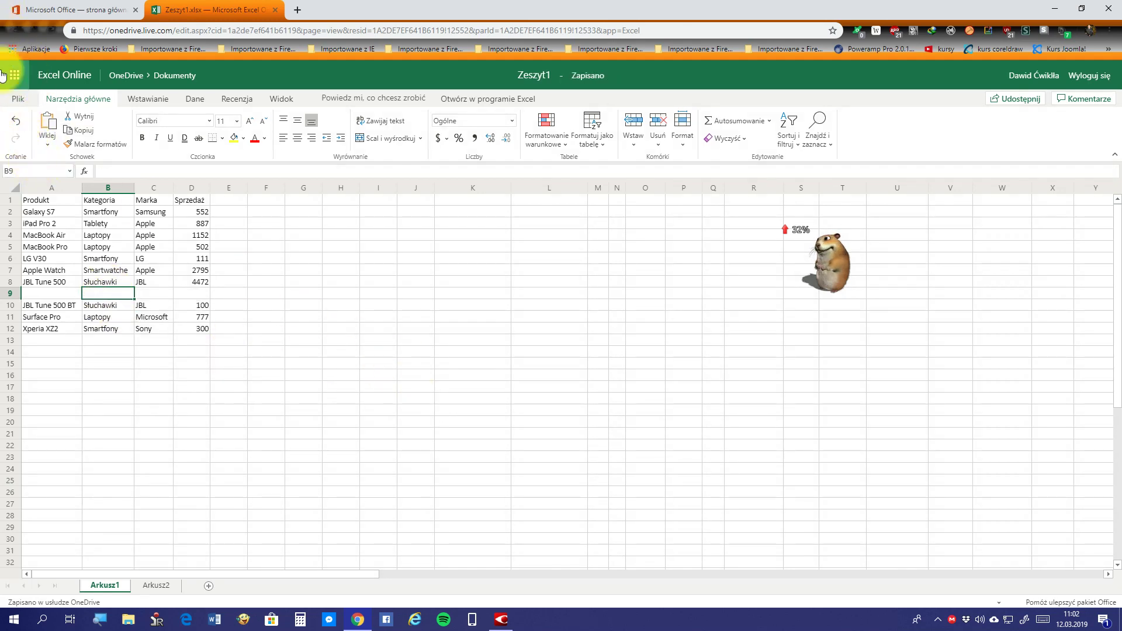
pyautogui.click(13, 119)
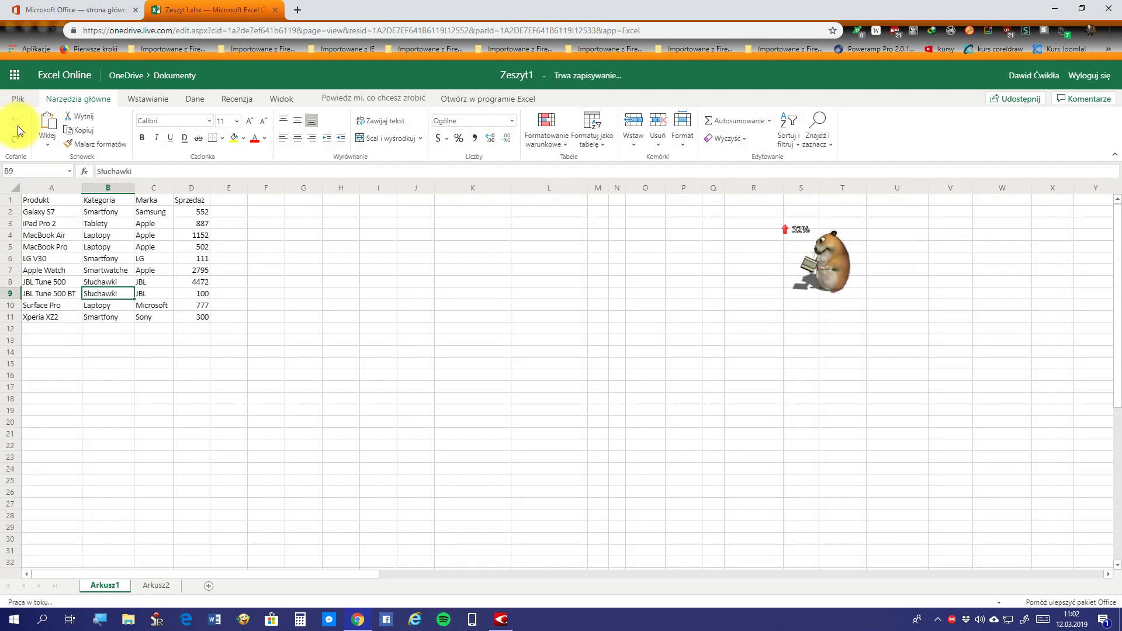